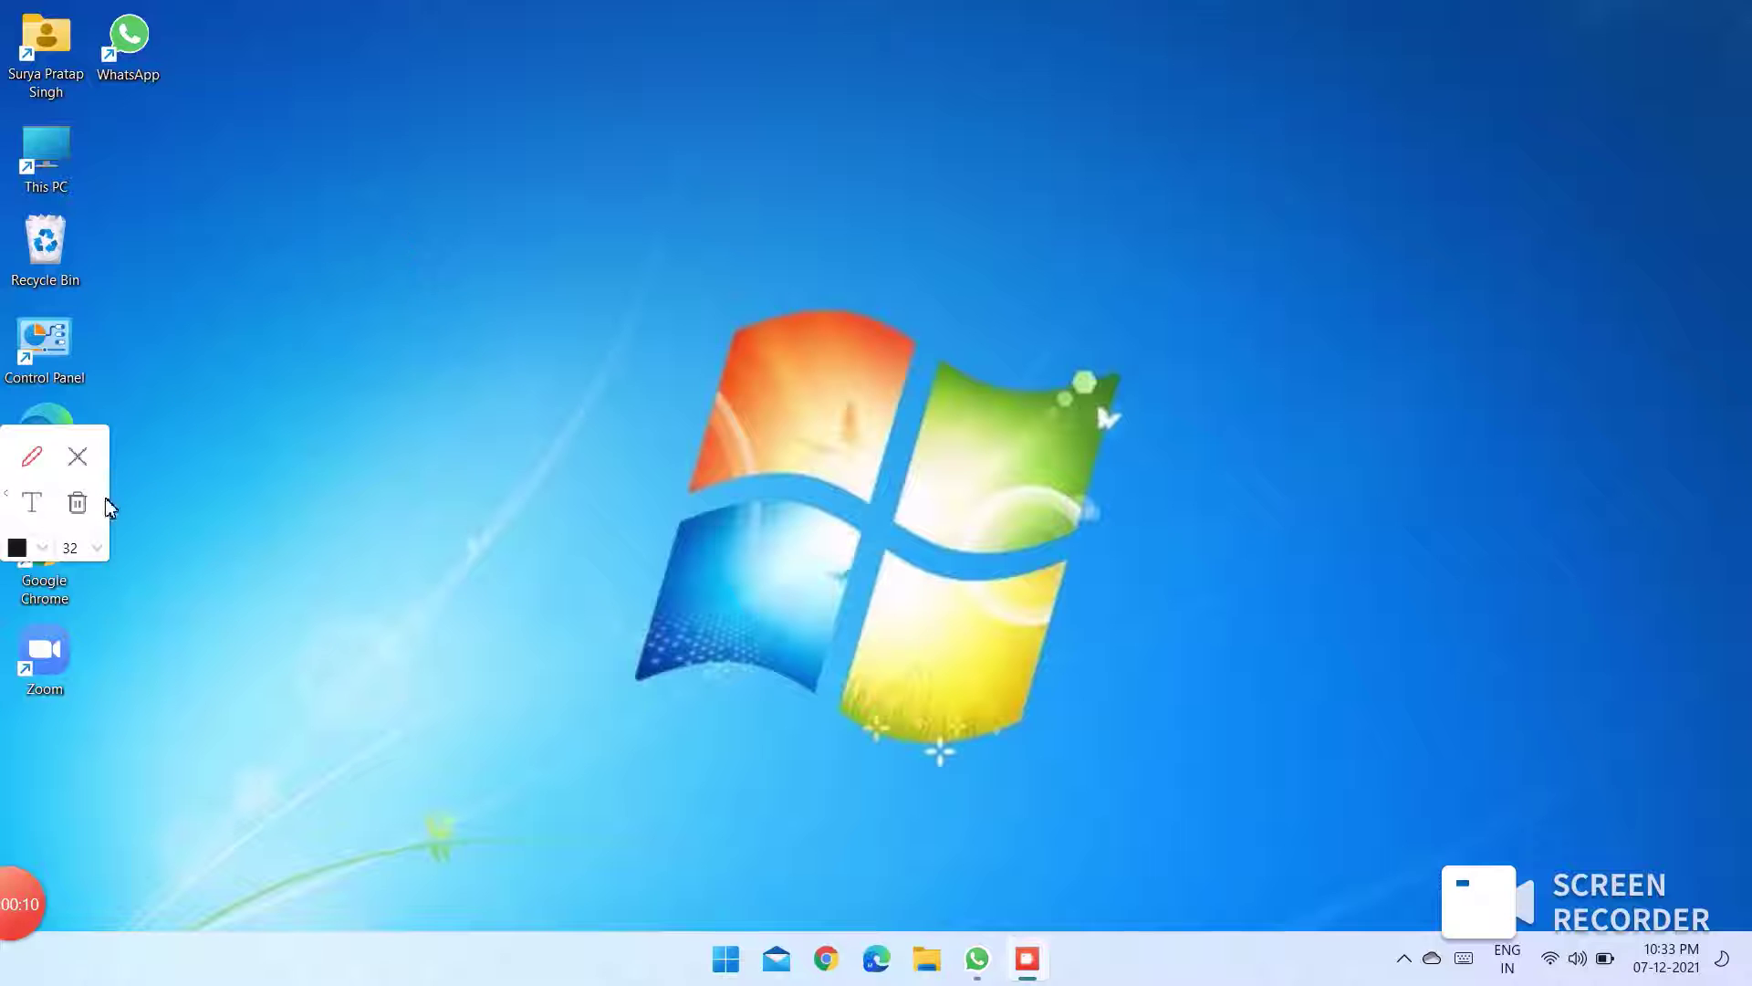
Write the text annotation "How to record internal sound of an computer or laptop" across the upper part of the desktop.
click(32, 502)
text(How to recor)
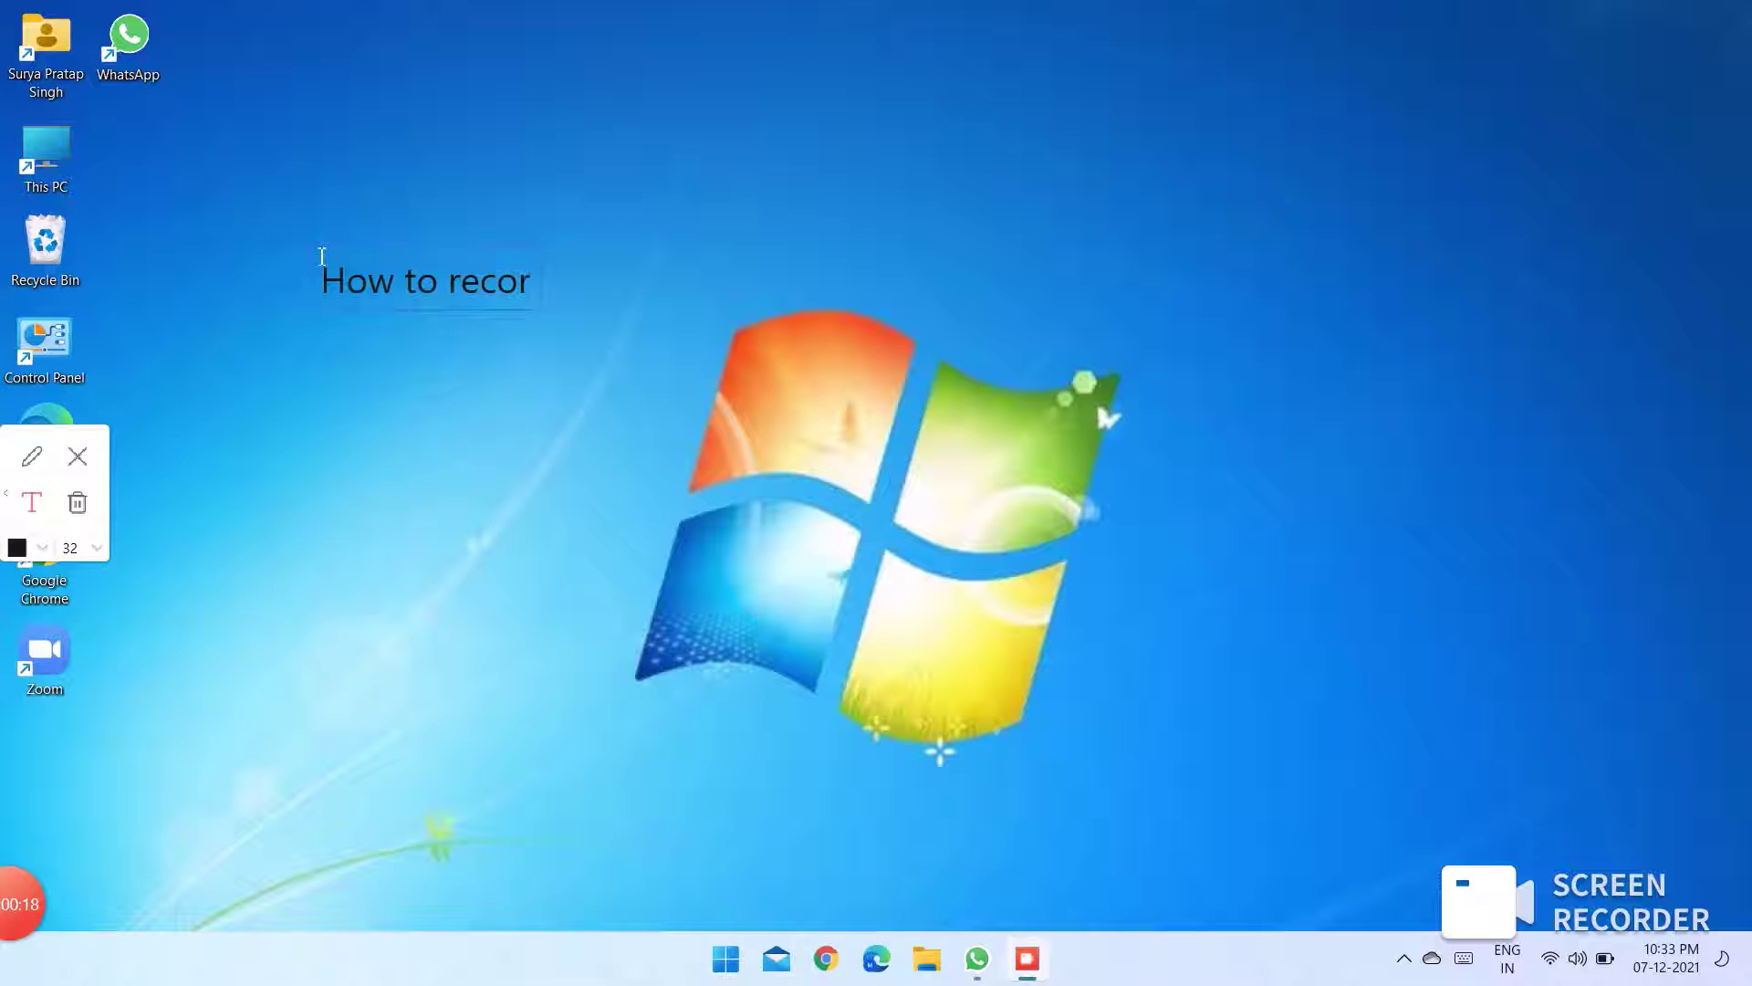
text(d internal )
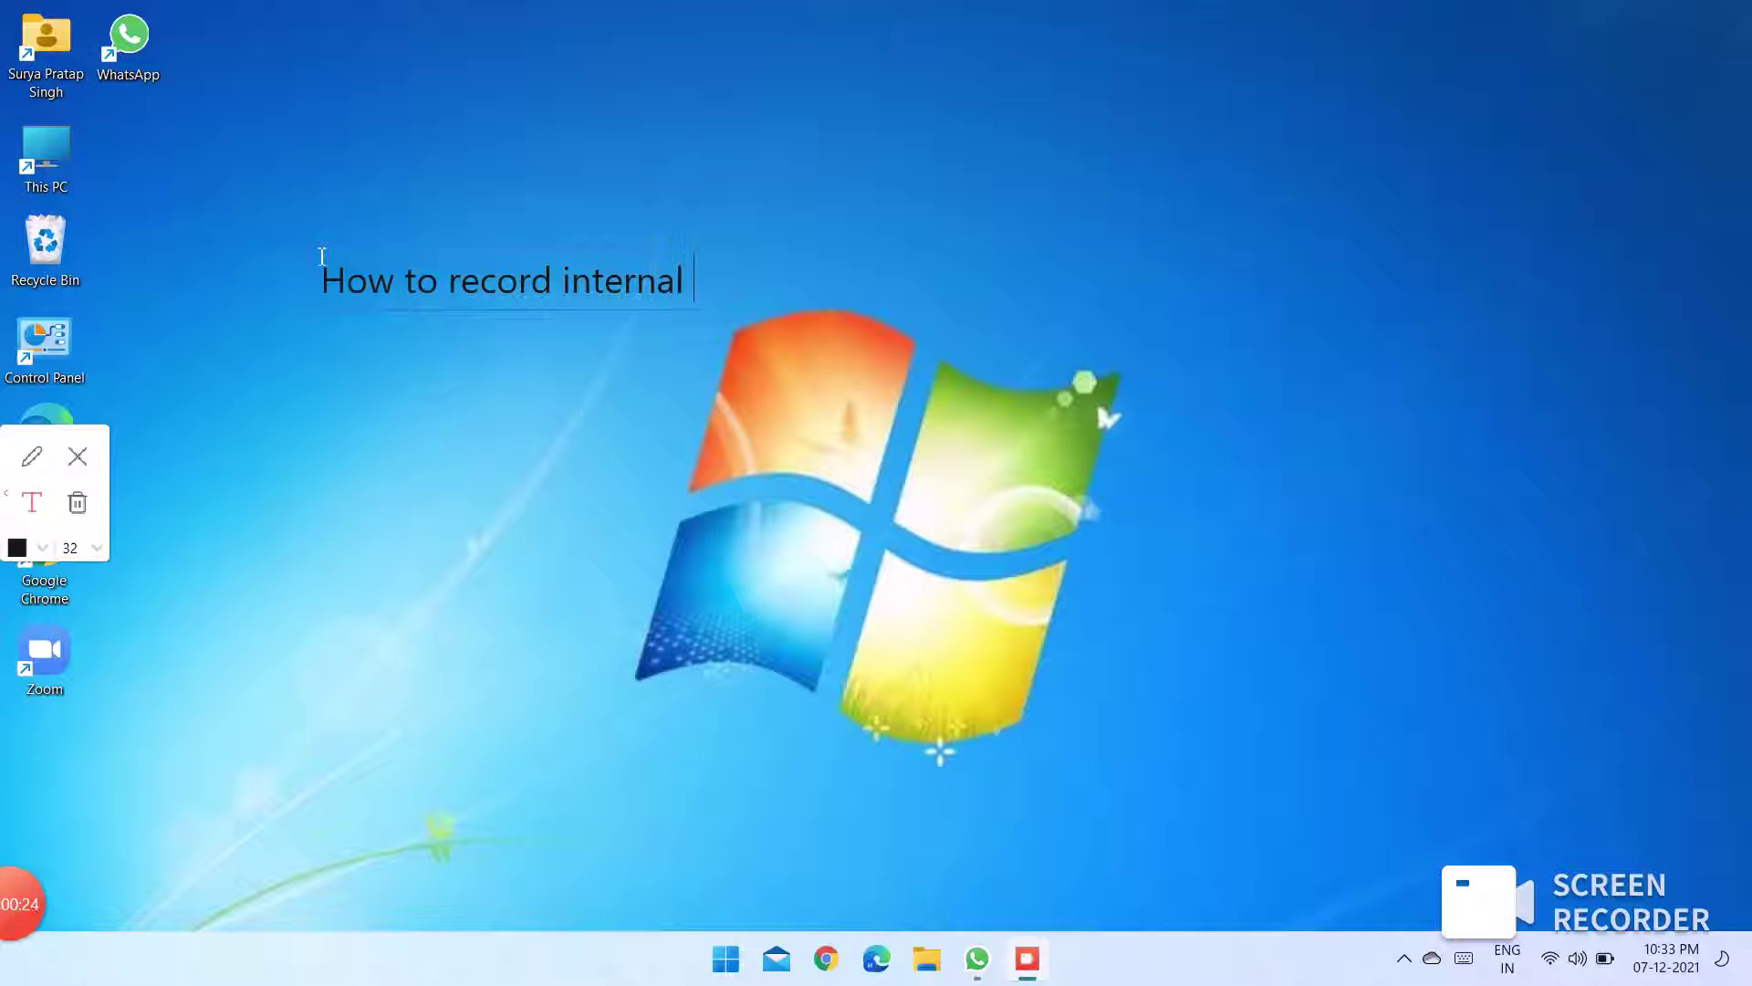
text(sound of)
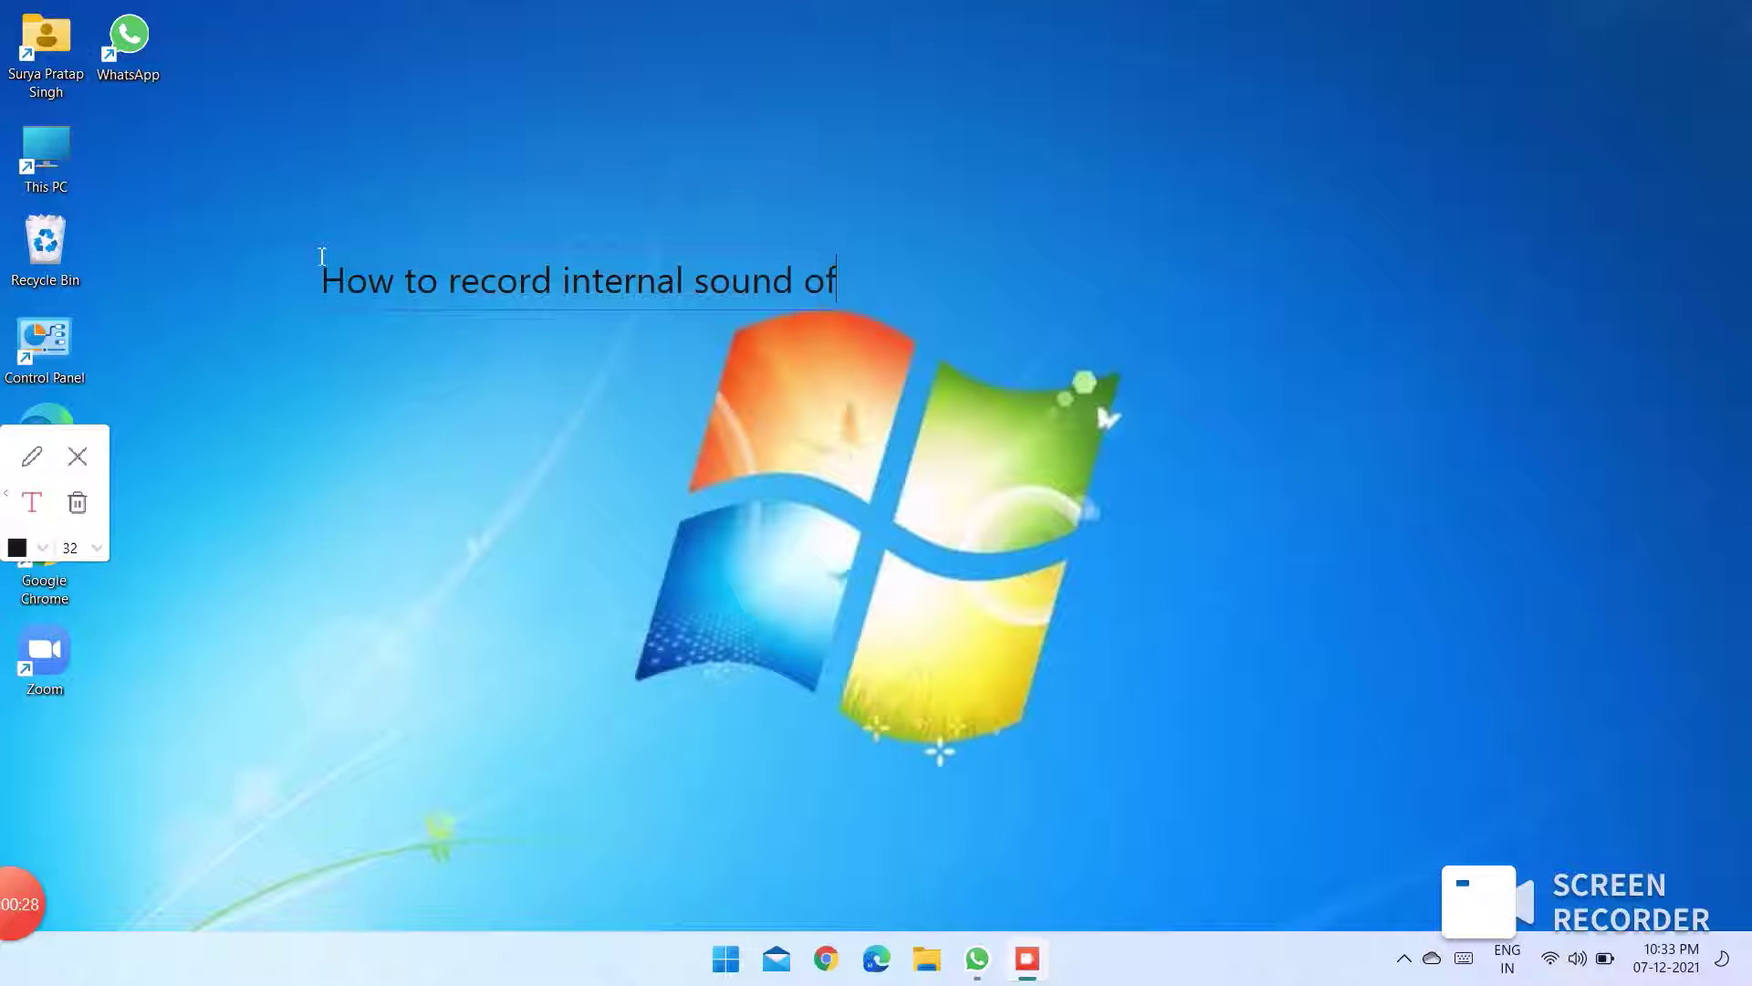
text( an comp)
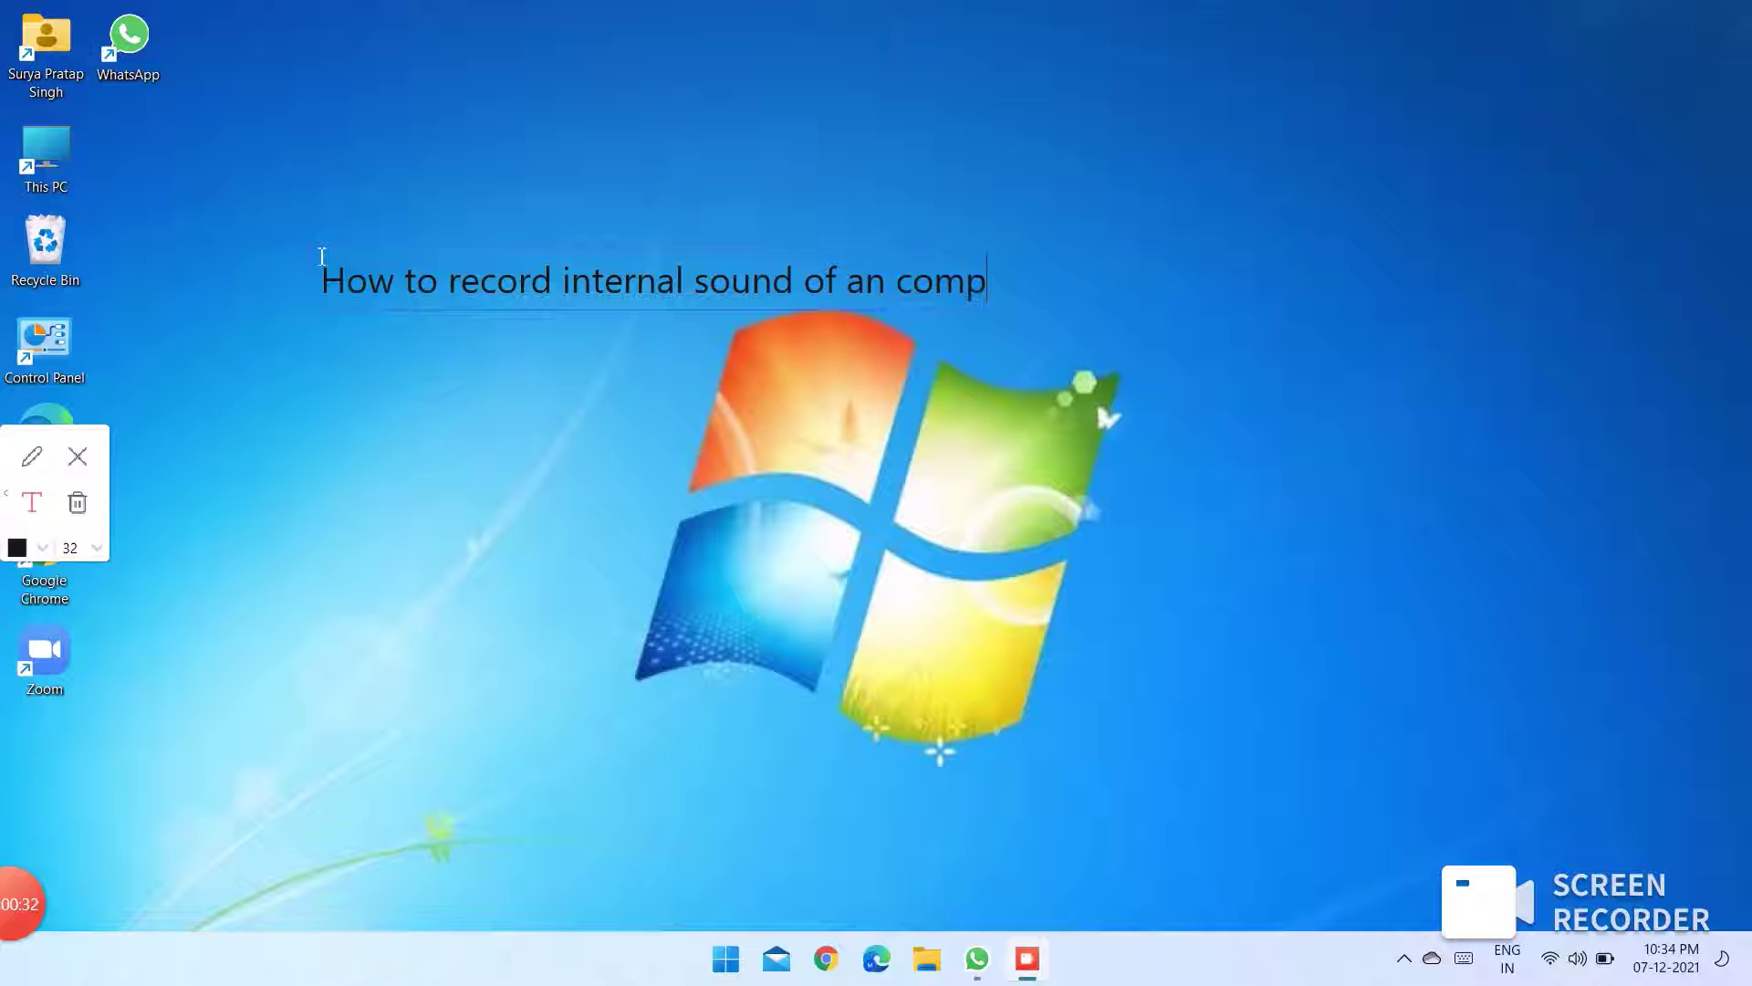
text(utero)
key(BackSpace)
text(or lapt)
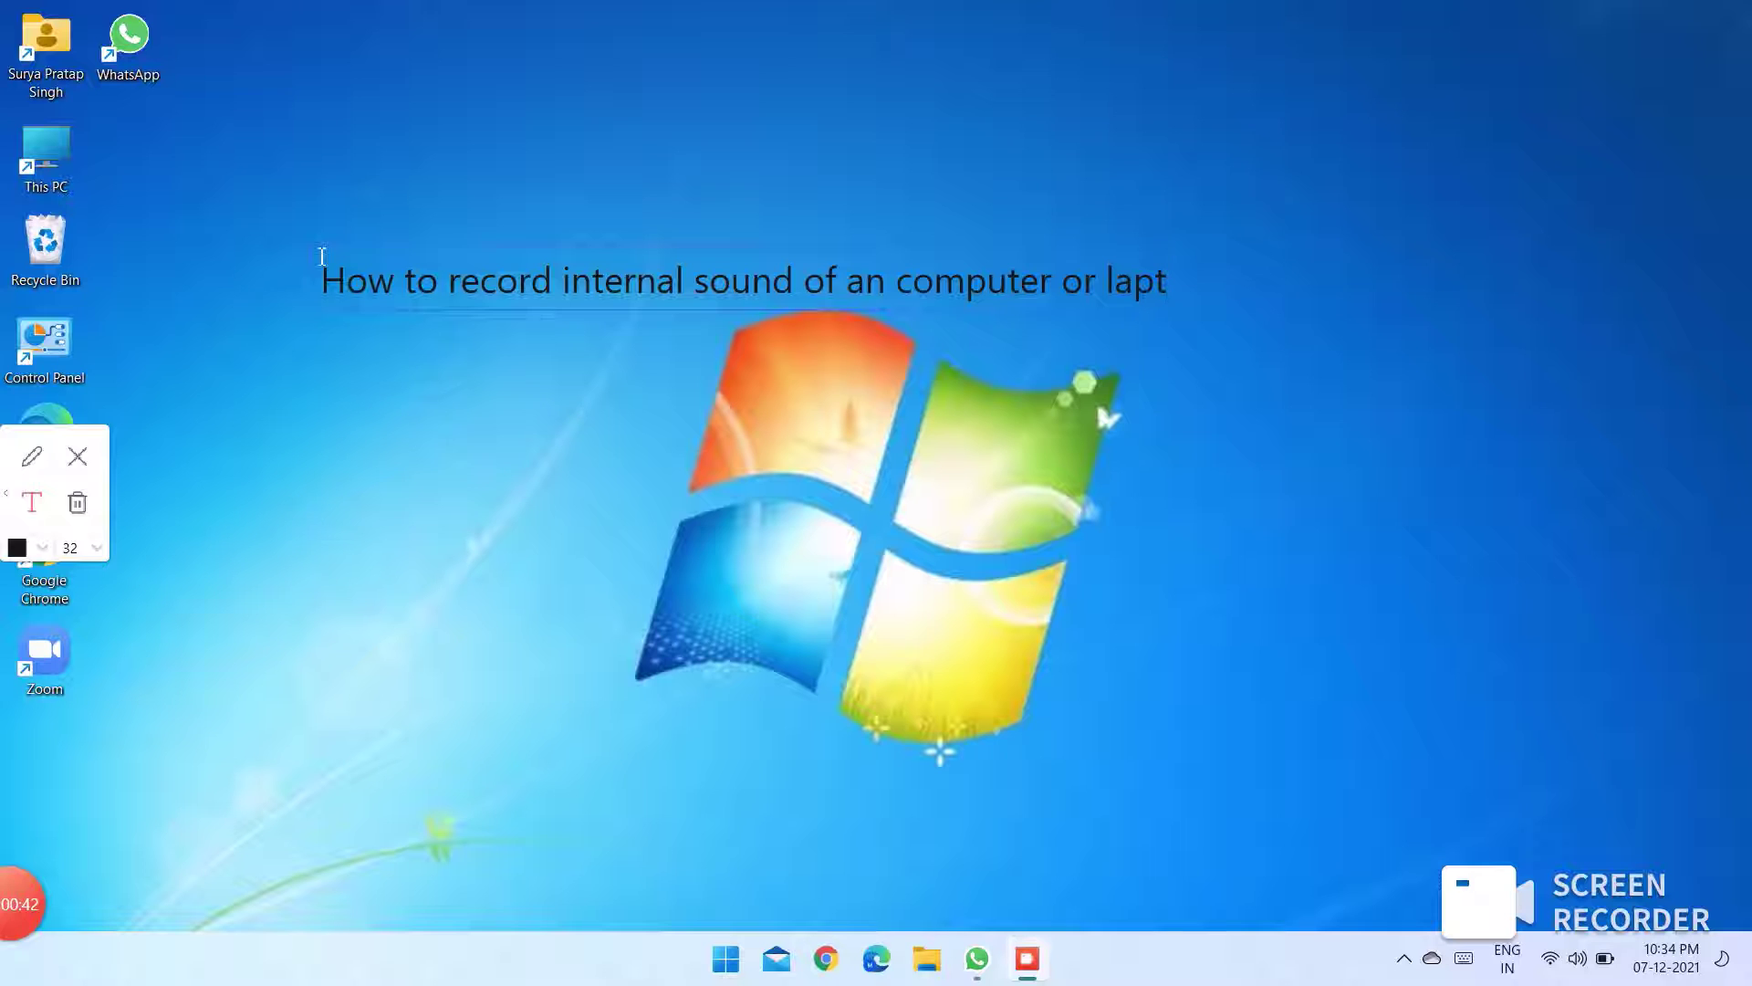
text(op)
Add a second text annotation below the title reading "firtly we will download screen recorder from".
click(436, 456)
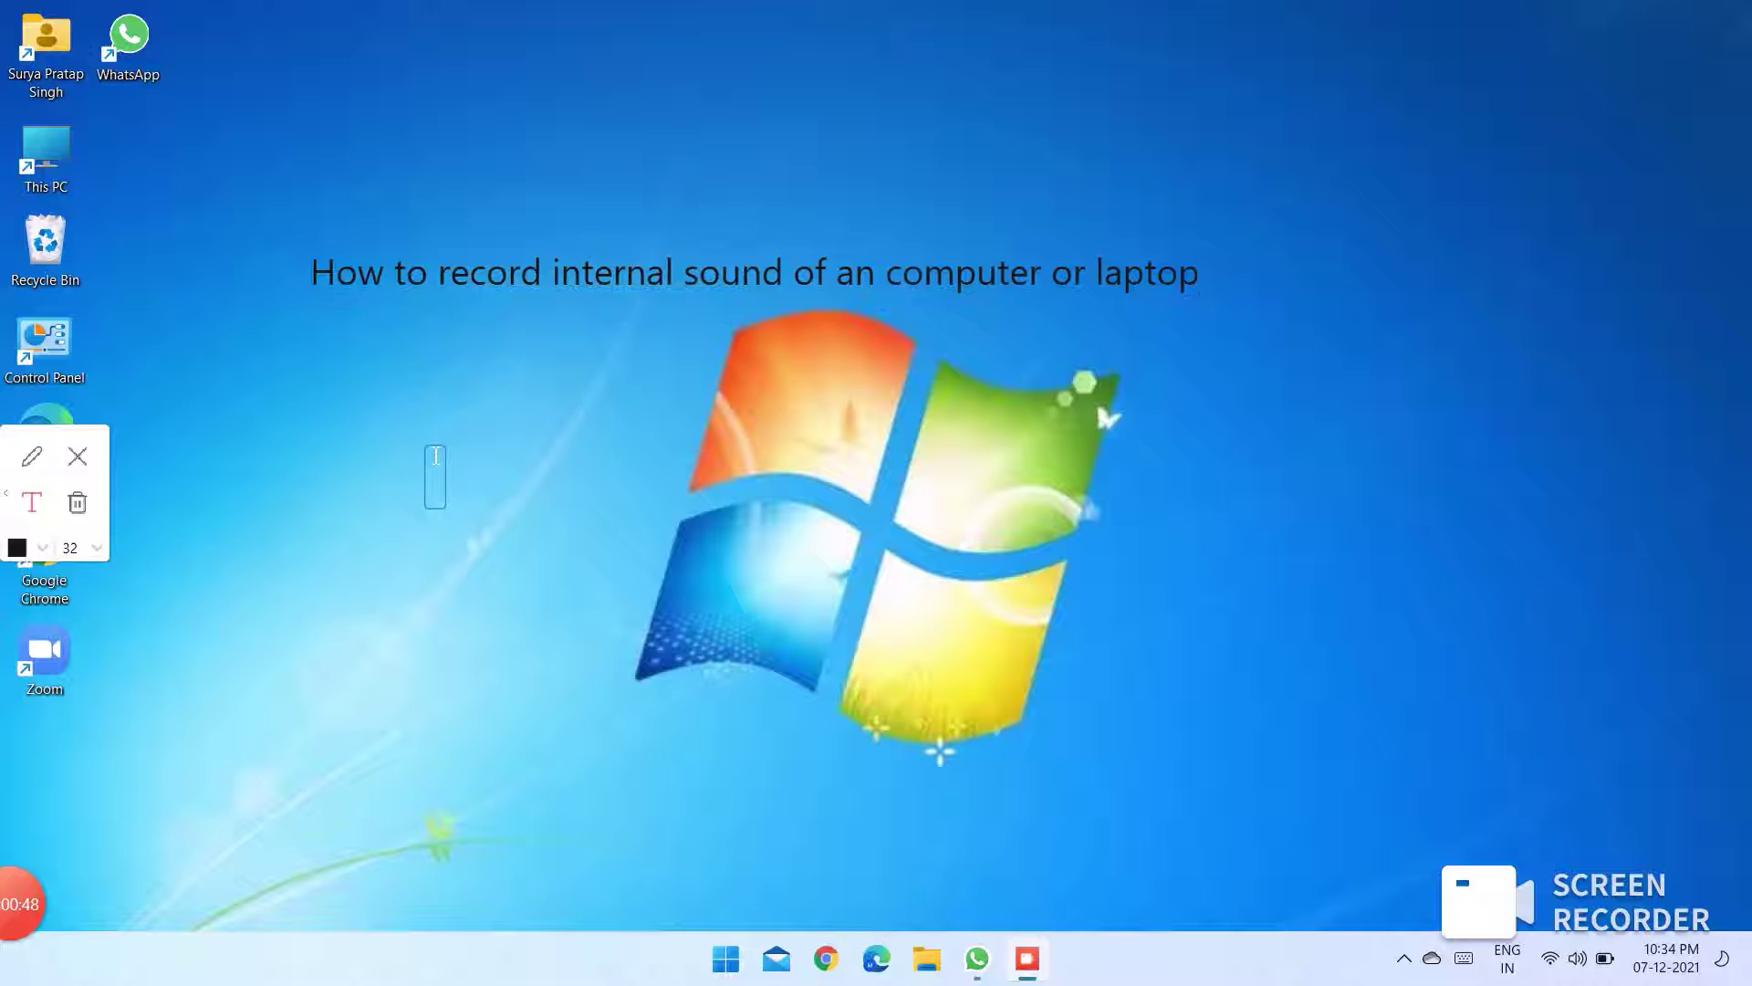
text(firtly )
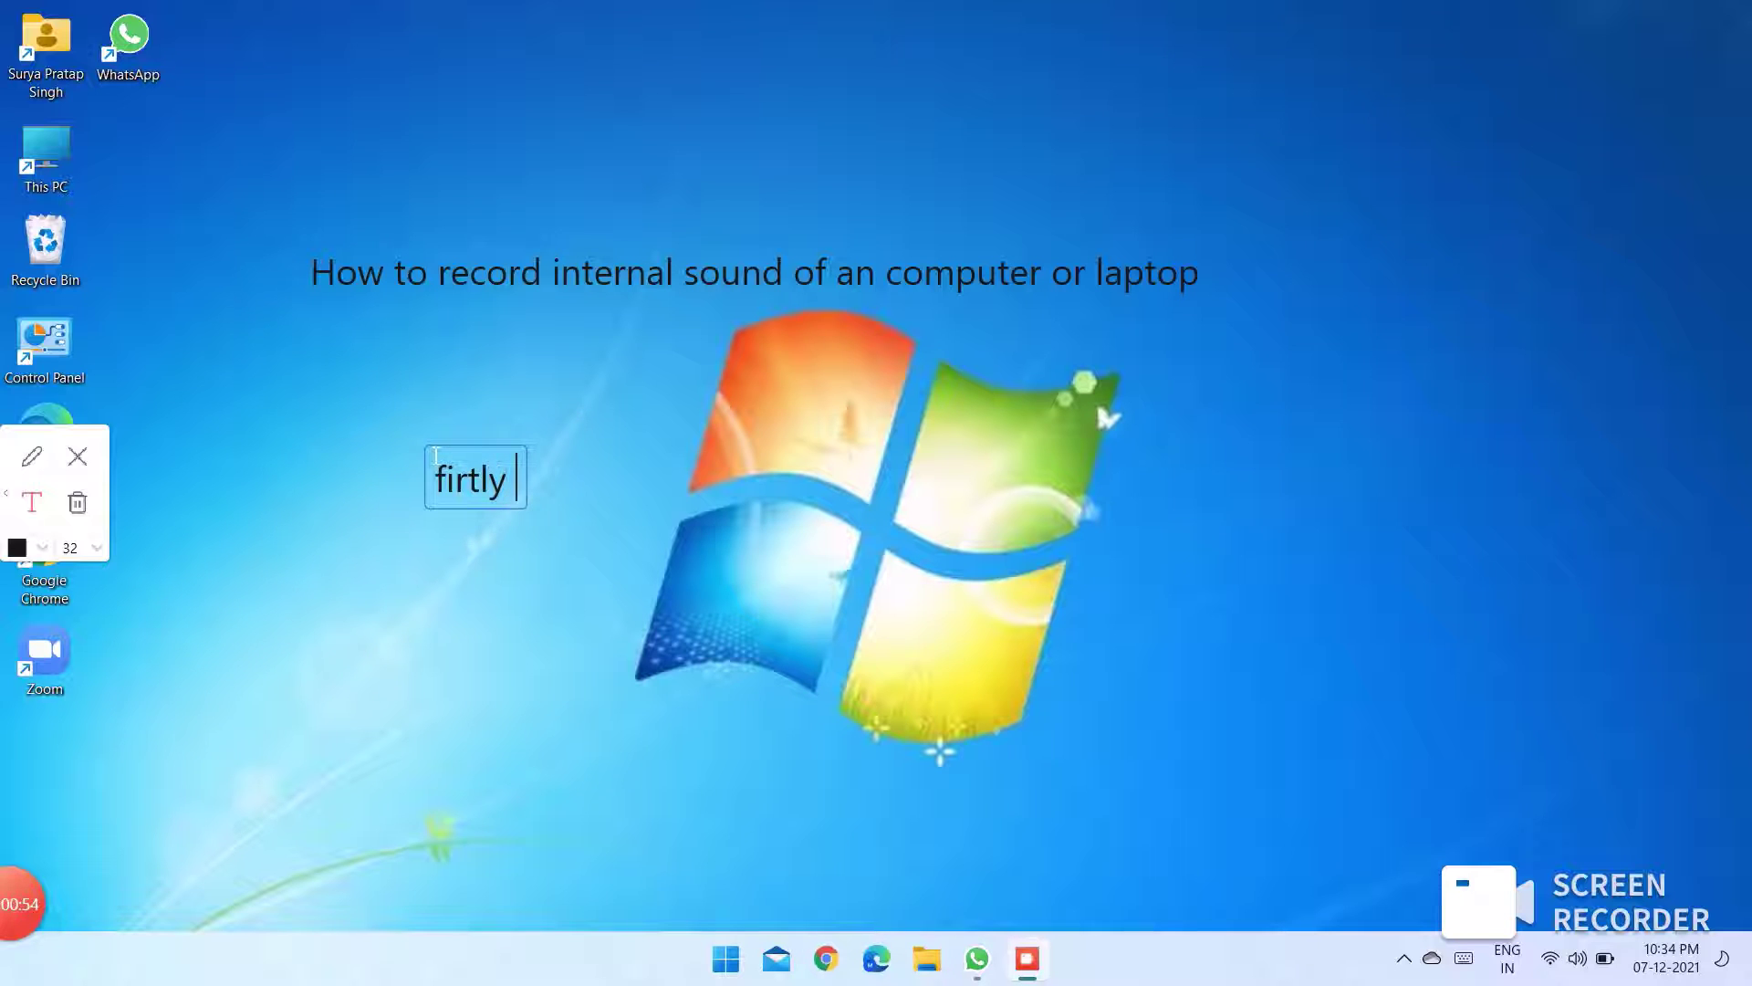
text(we wil)
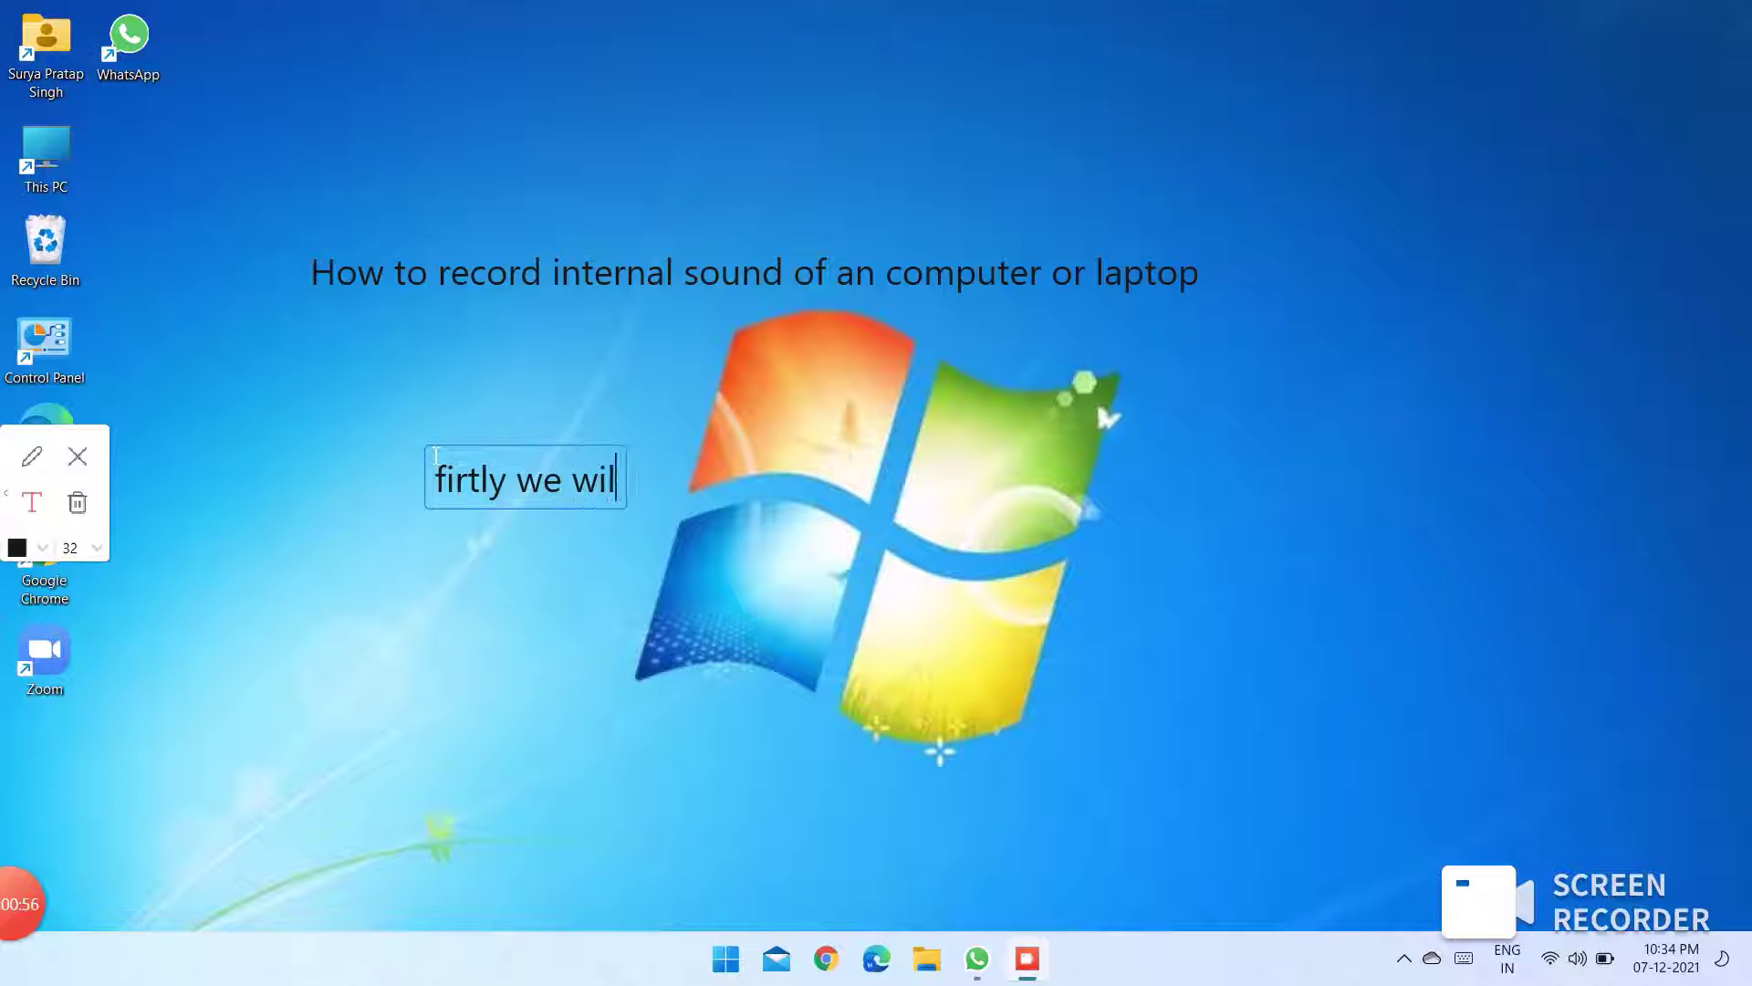
text(l down)
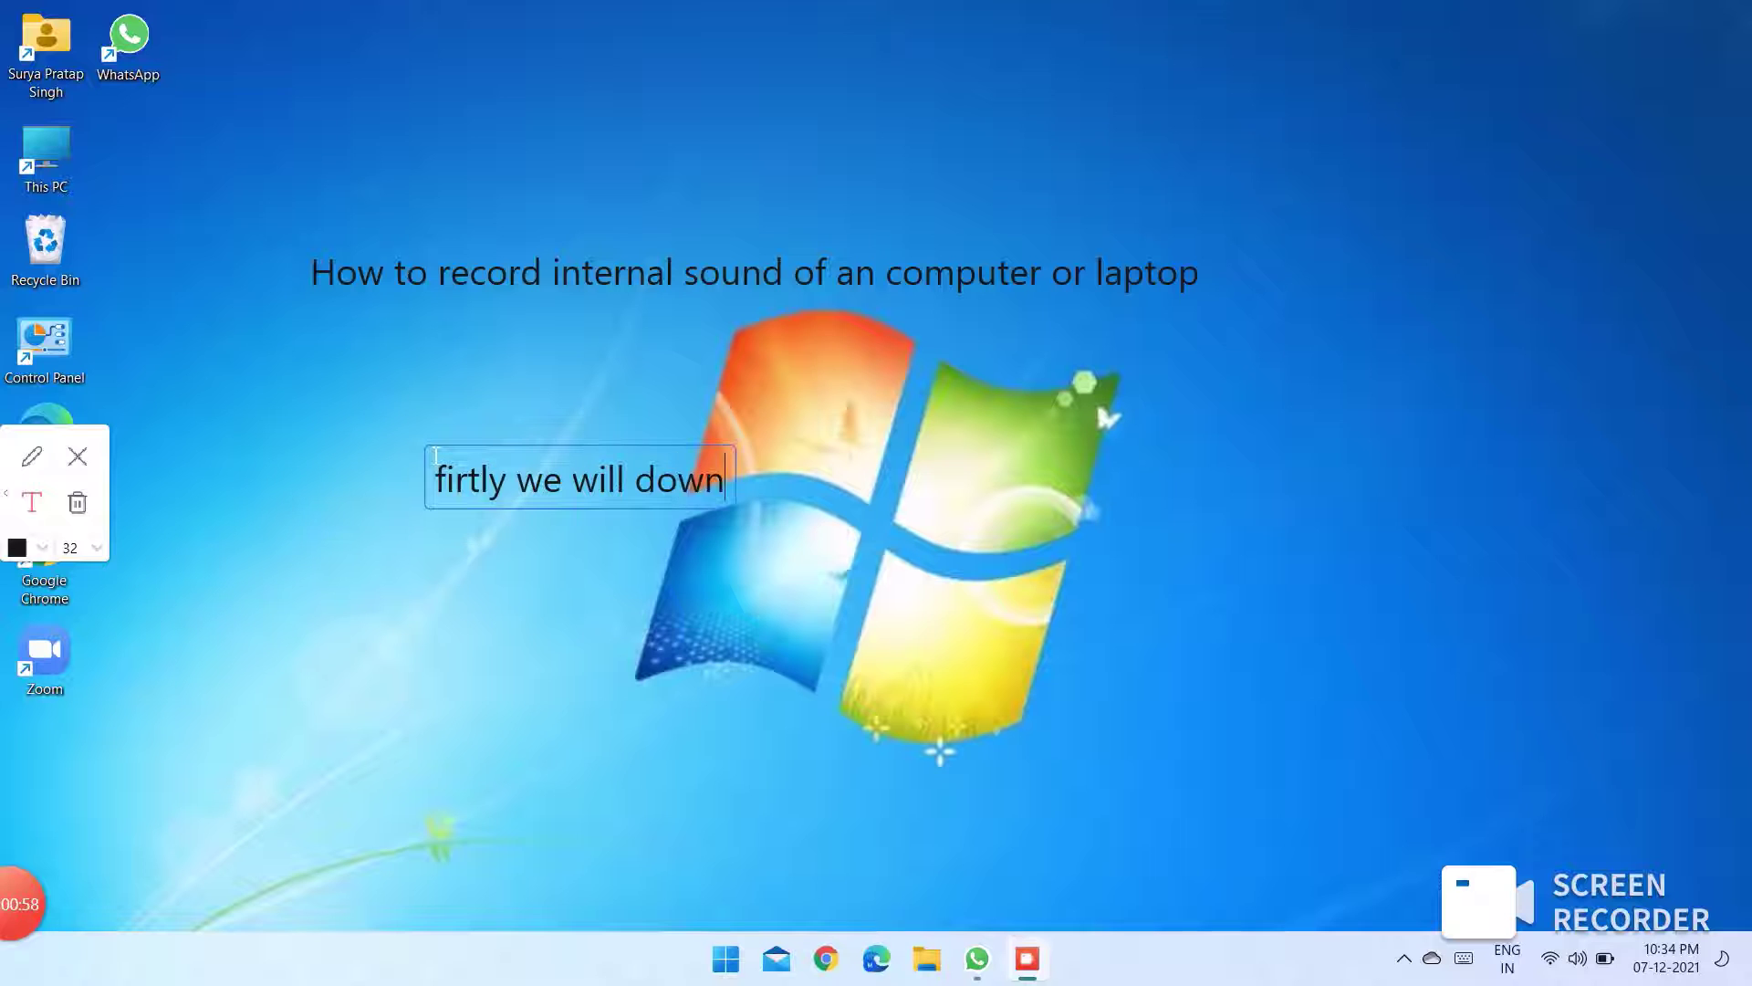
text(load )
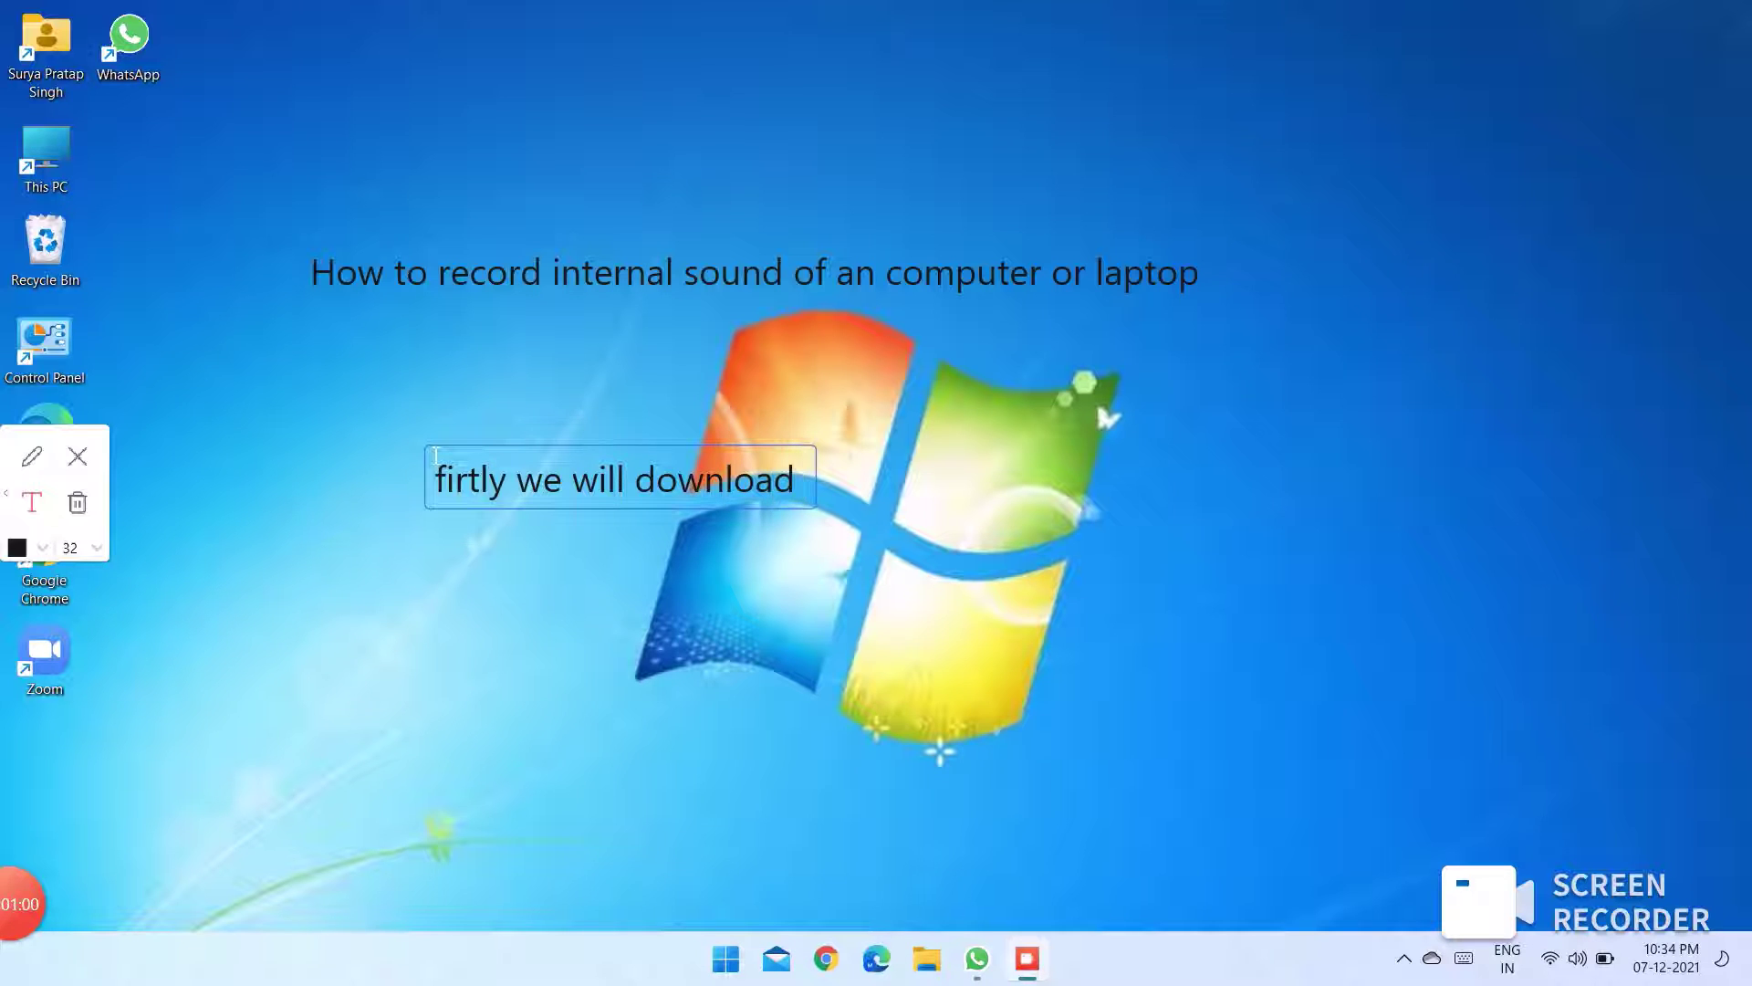
text(screen reci)
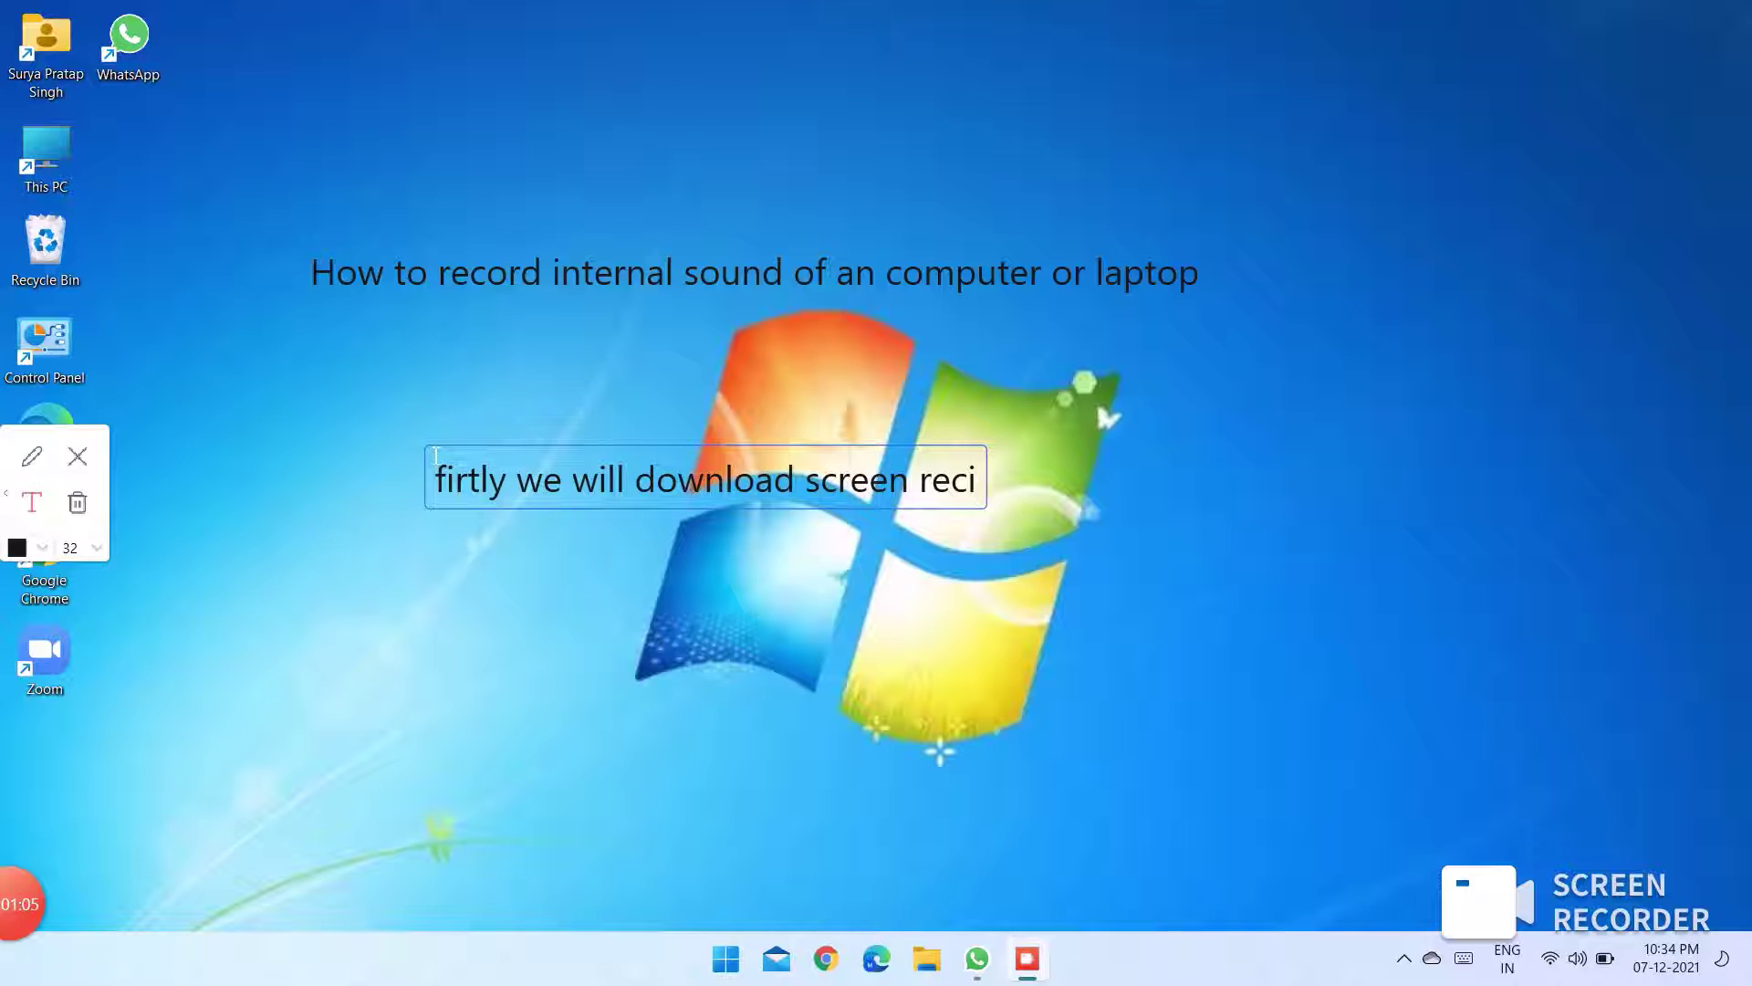
key(BackSpace)
text(orde)
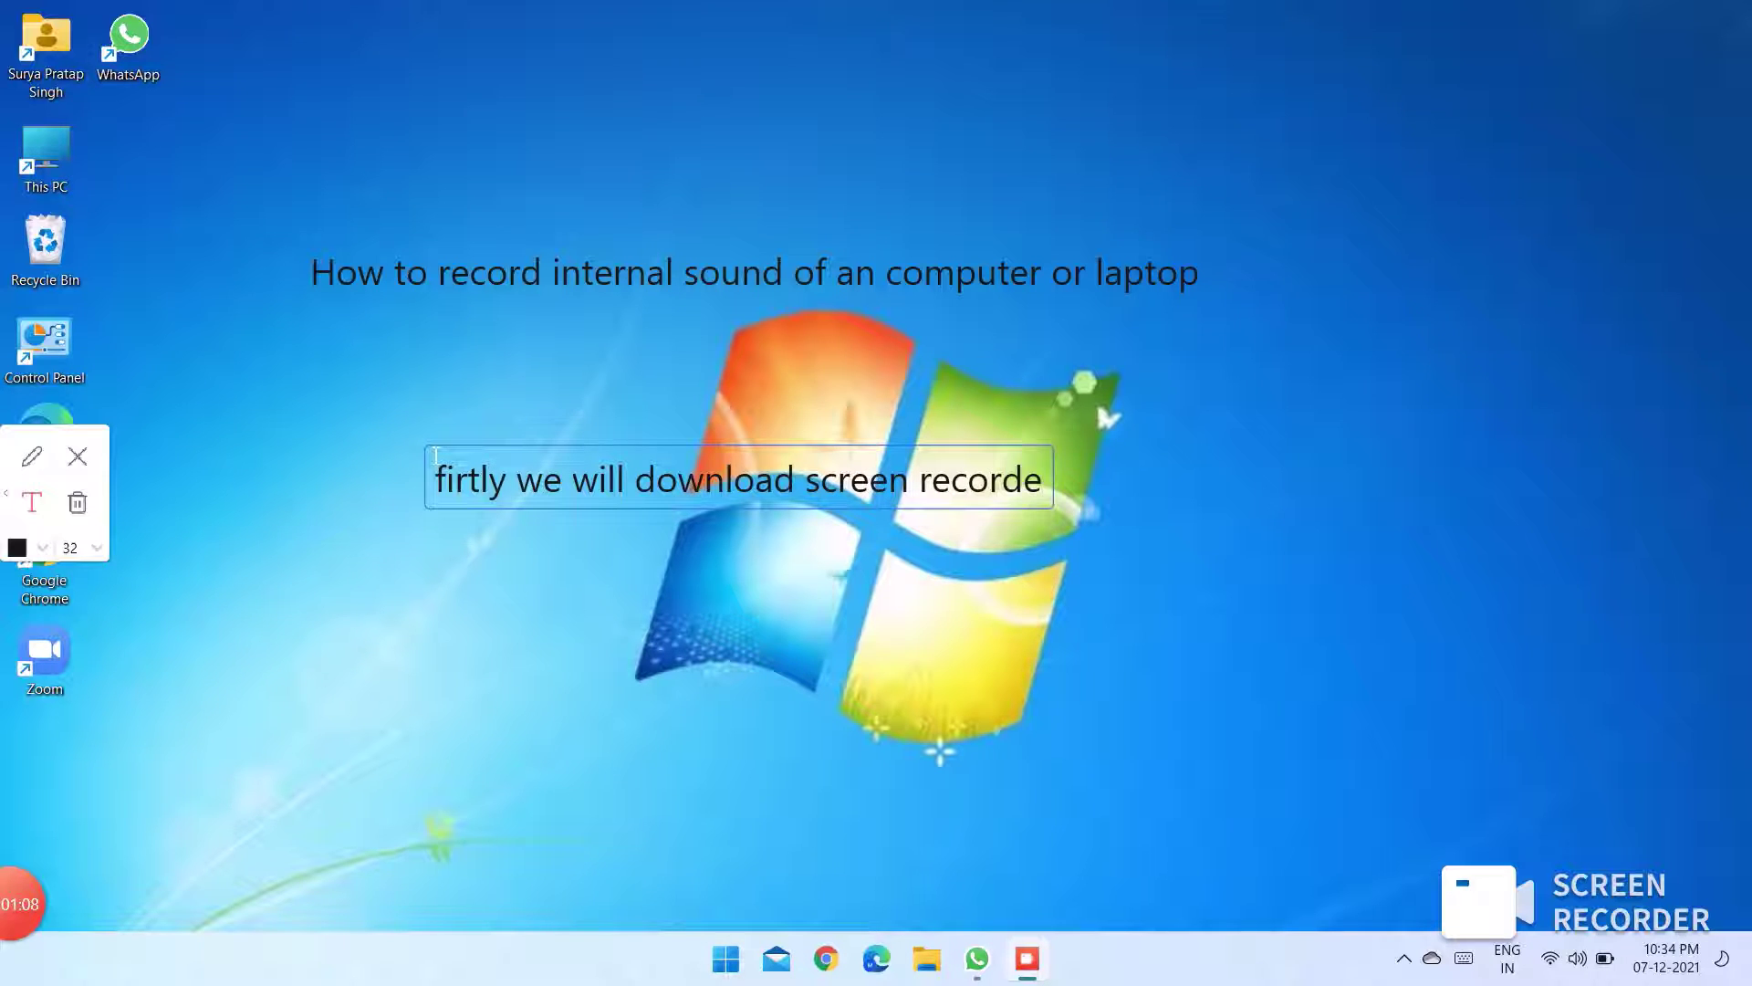
text(r from )
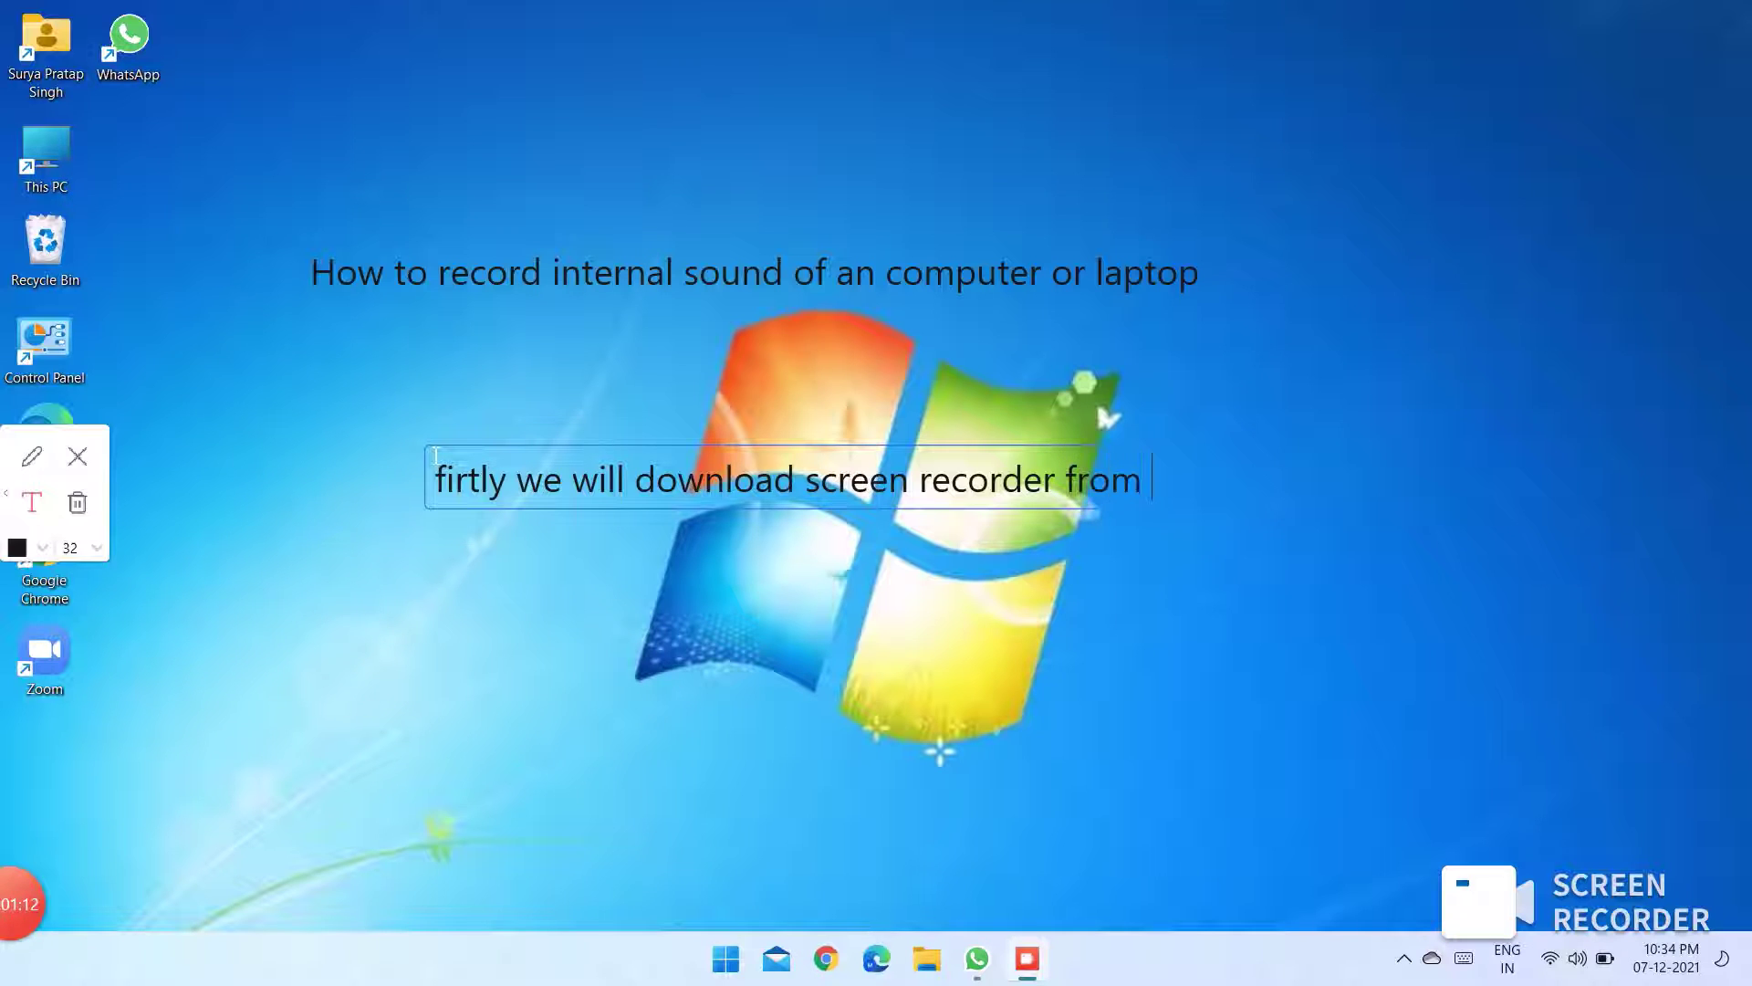
text(Microsof)
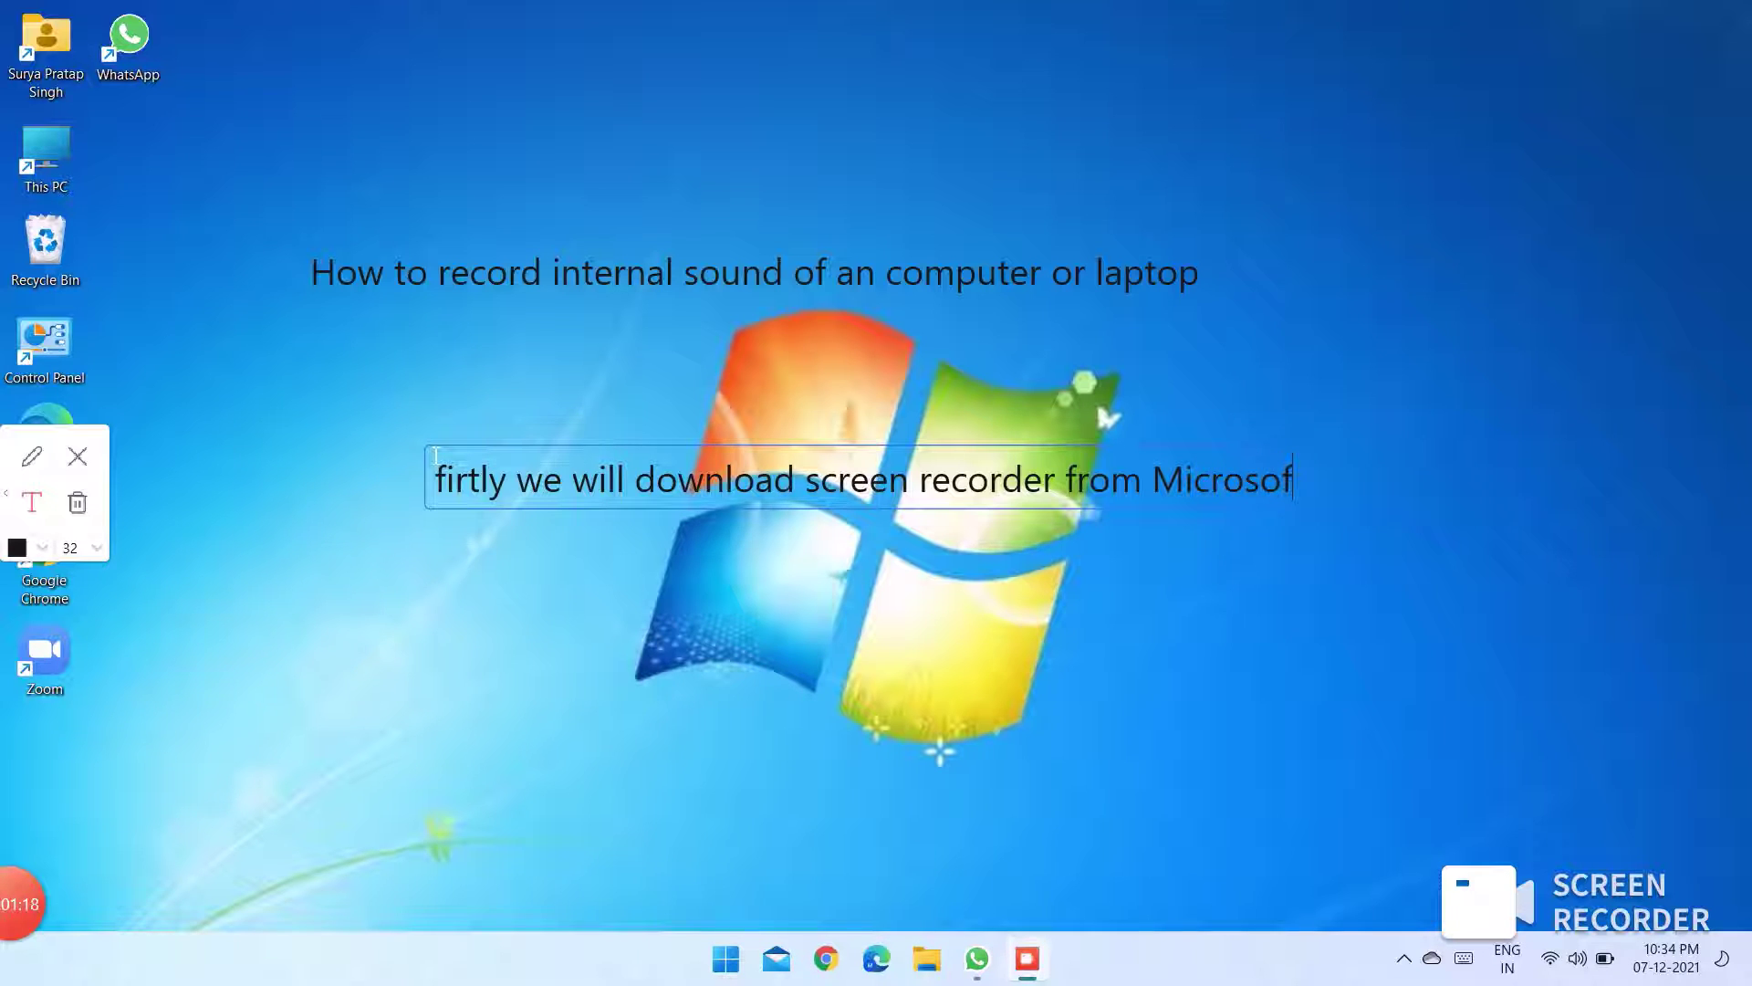
text(t Sto)
text(r)
key(BackSpace)
key(BackSpace)
key(BackSpace)
text(htor)
text(e)
key(BackSpace)
key(BackSpace)
key(BackSpace)
key(BackSpace)
key(BackSpace)
key(BackSpace)
key(BackSpace)
key(BackSpace)
key(BackSpace)
key(BackSpace)
key(BackSpace)
key(BackSpace)
key(BackSpace)
key(BackSpace)
key(BackSpace)
key(BackSpace)
key(BackSpace)
key(BackSpace)
key(BackSpace)
key(BackSpace)
key(BackSpace)
key(BackSpace)
key(BackSpace)
key(BackSpace)
key(BackSpace)
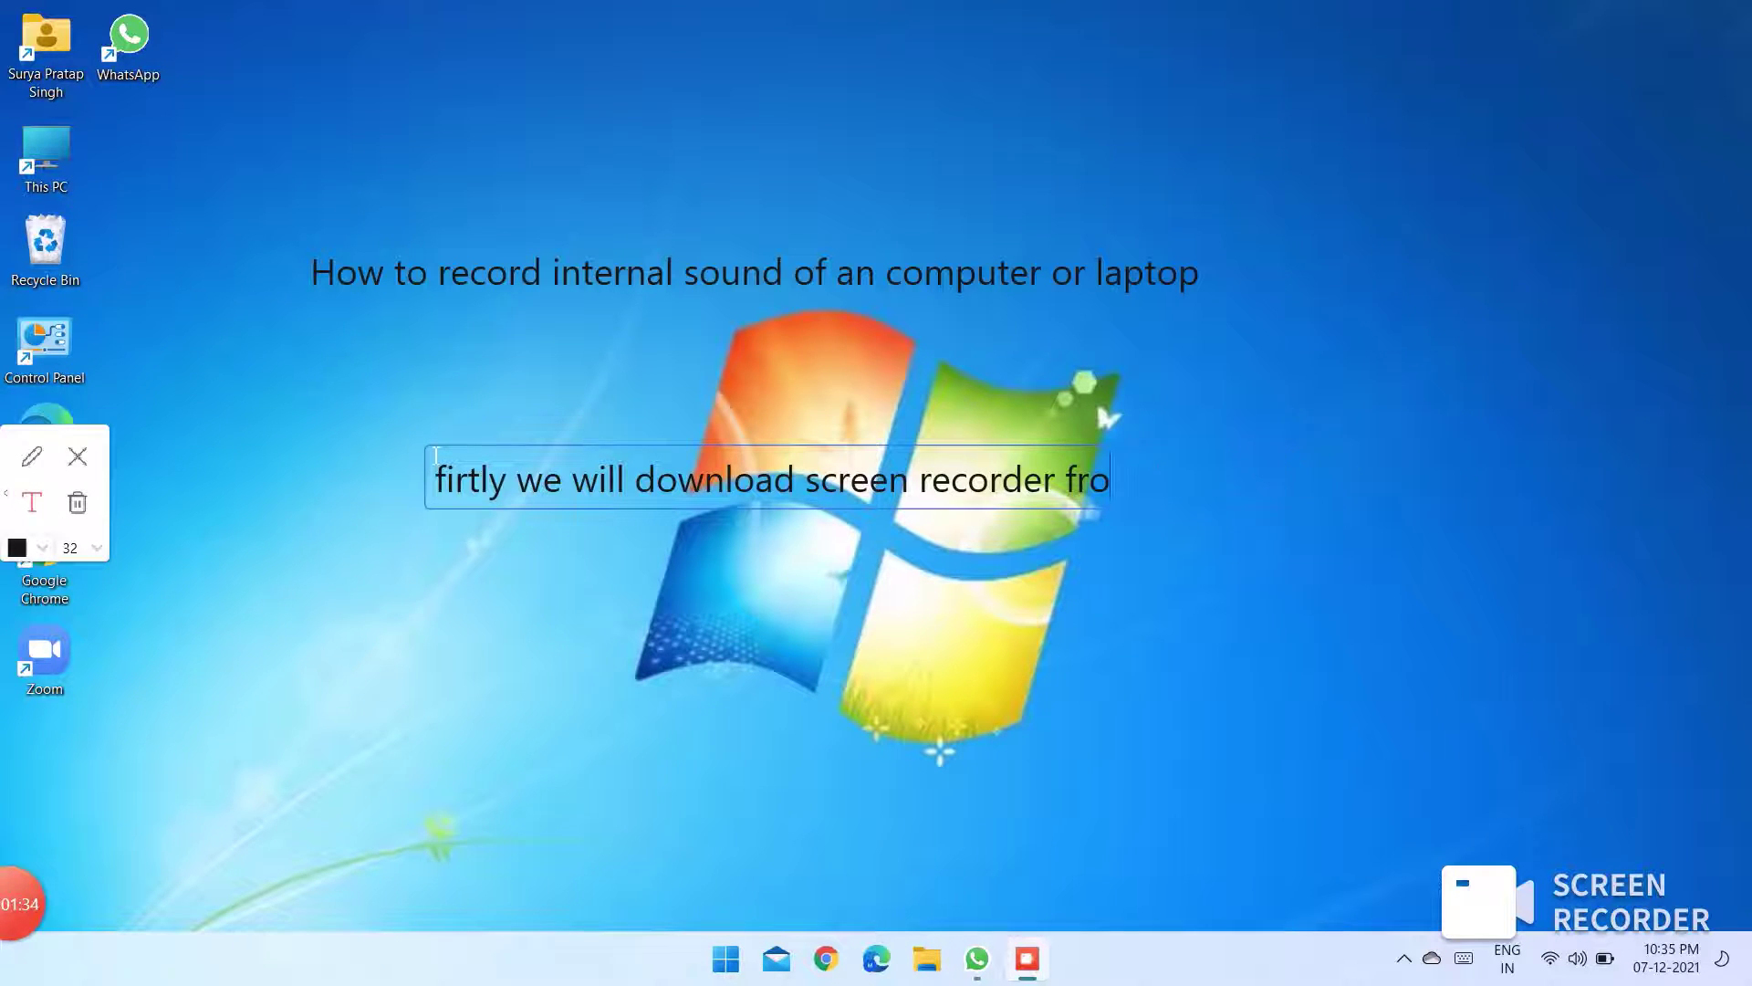
Leave annotation mode, switch to Microsoft Store and search it for "screen recorder".
click(77, 456)
key(super)
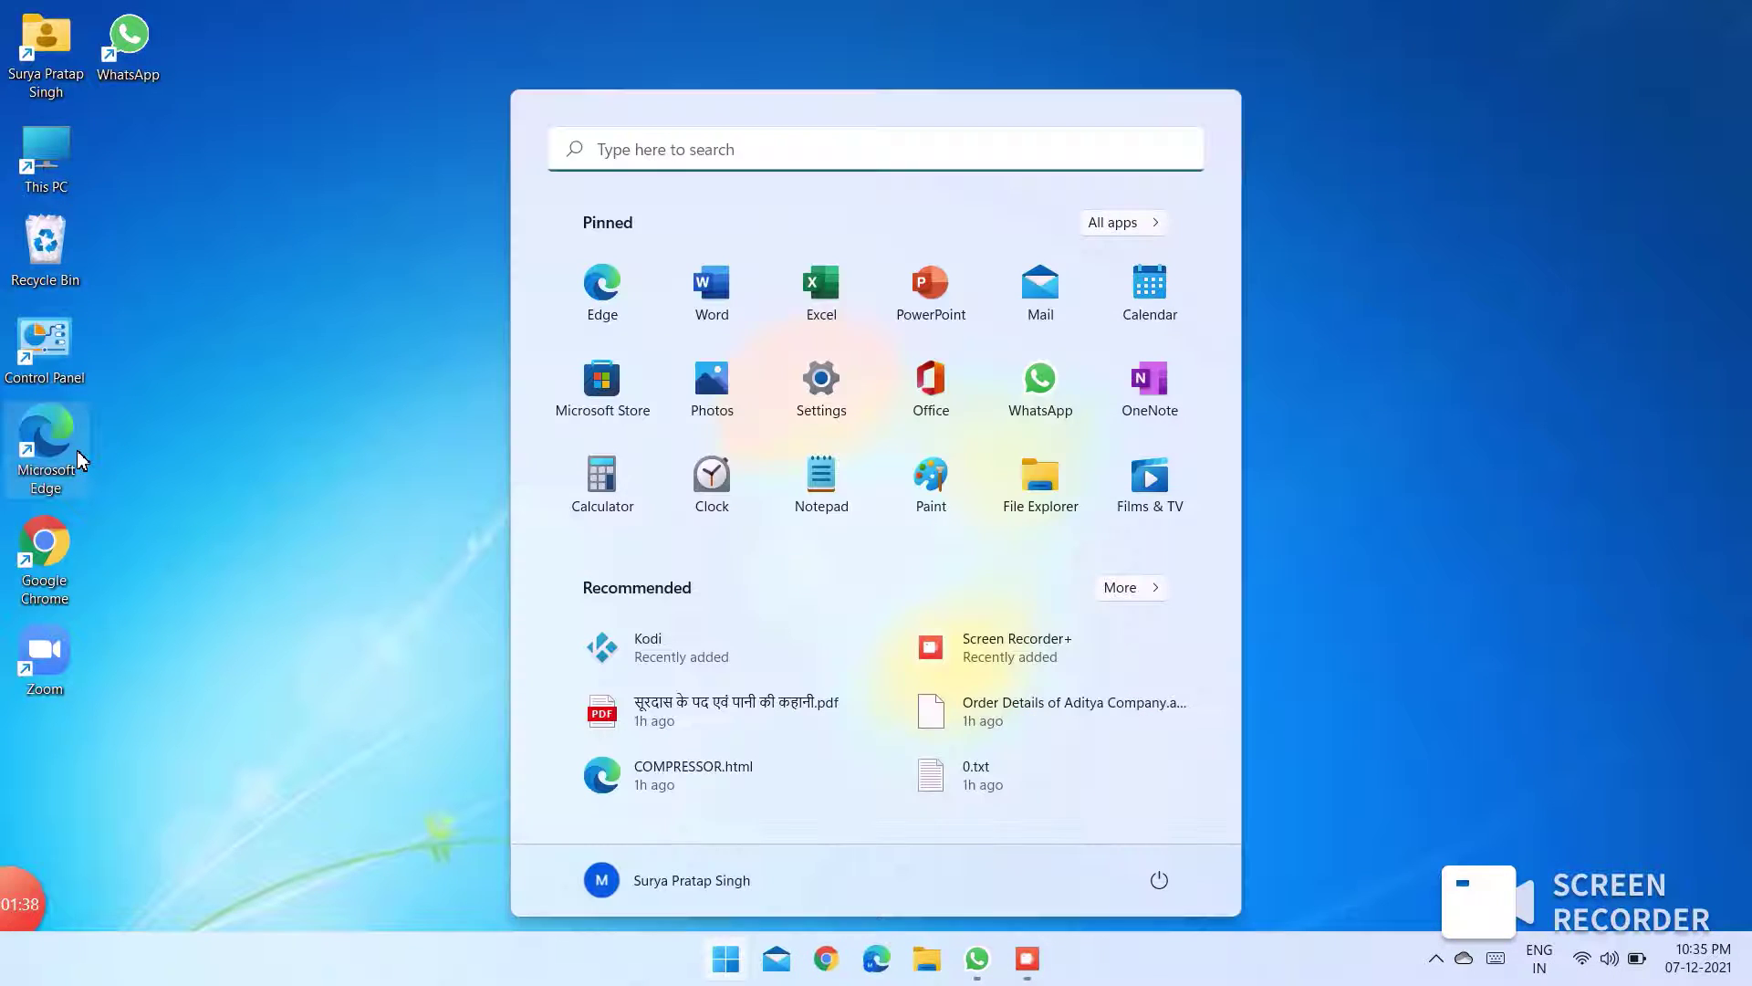
click(599, 387)
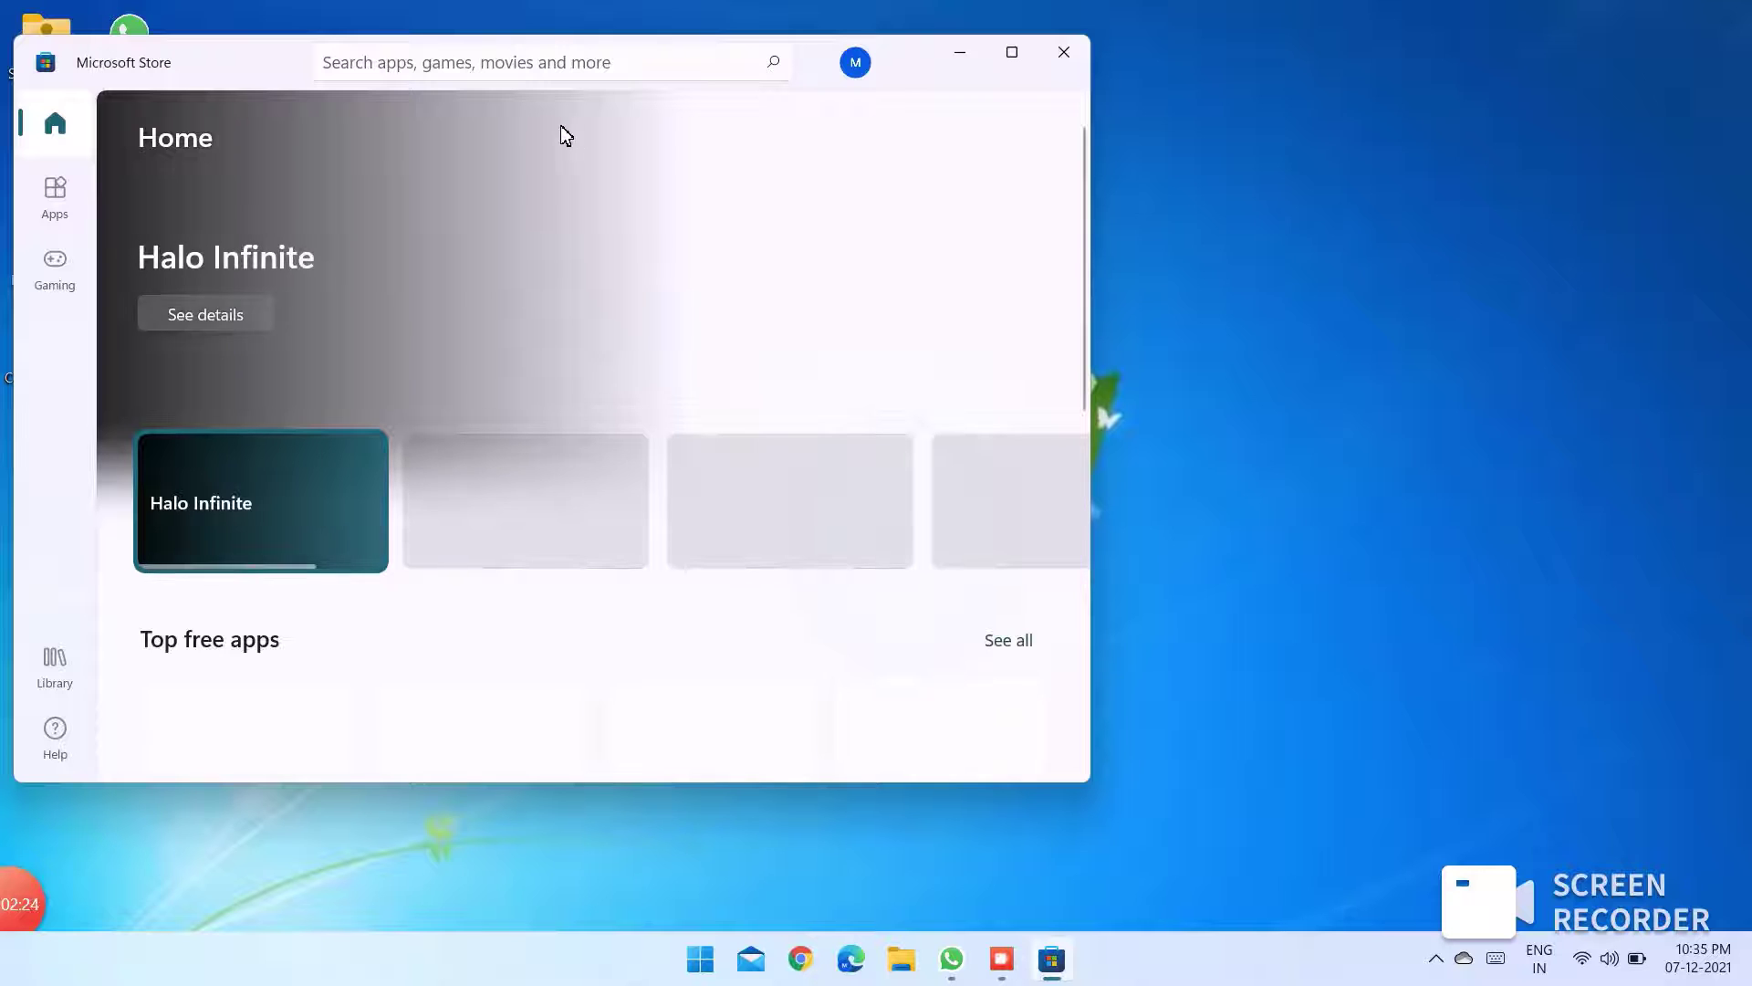
click(492, 62)
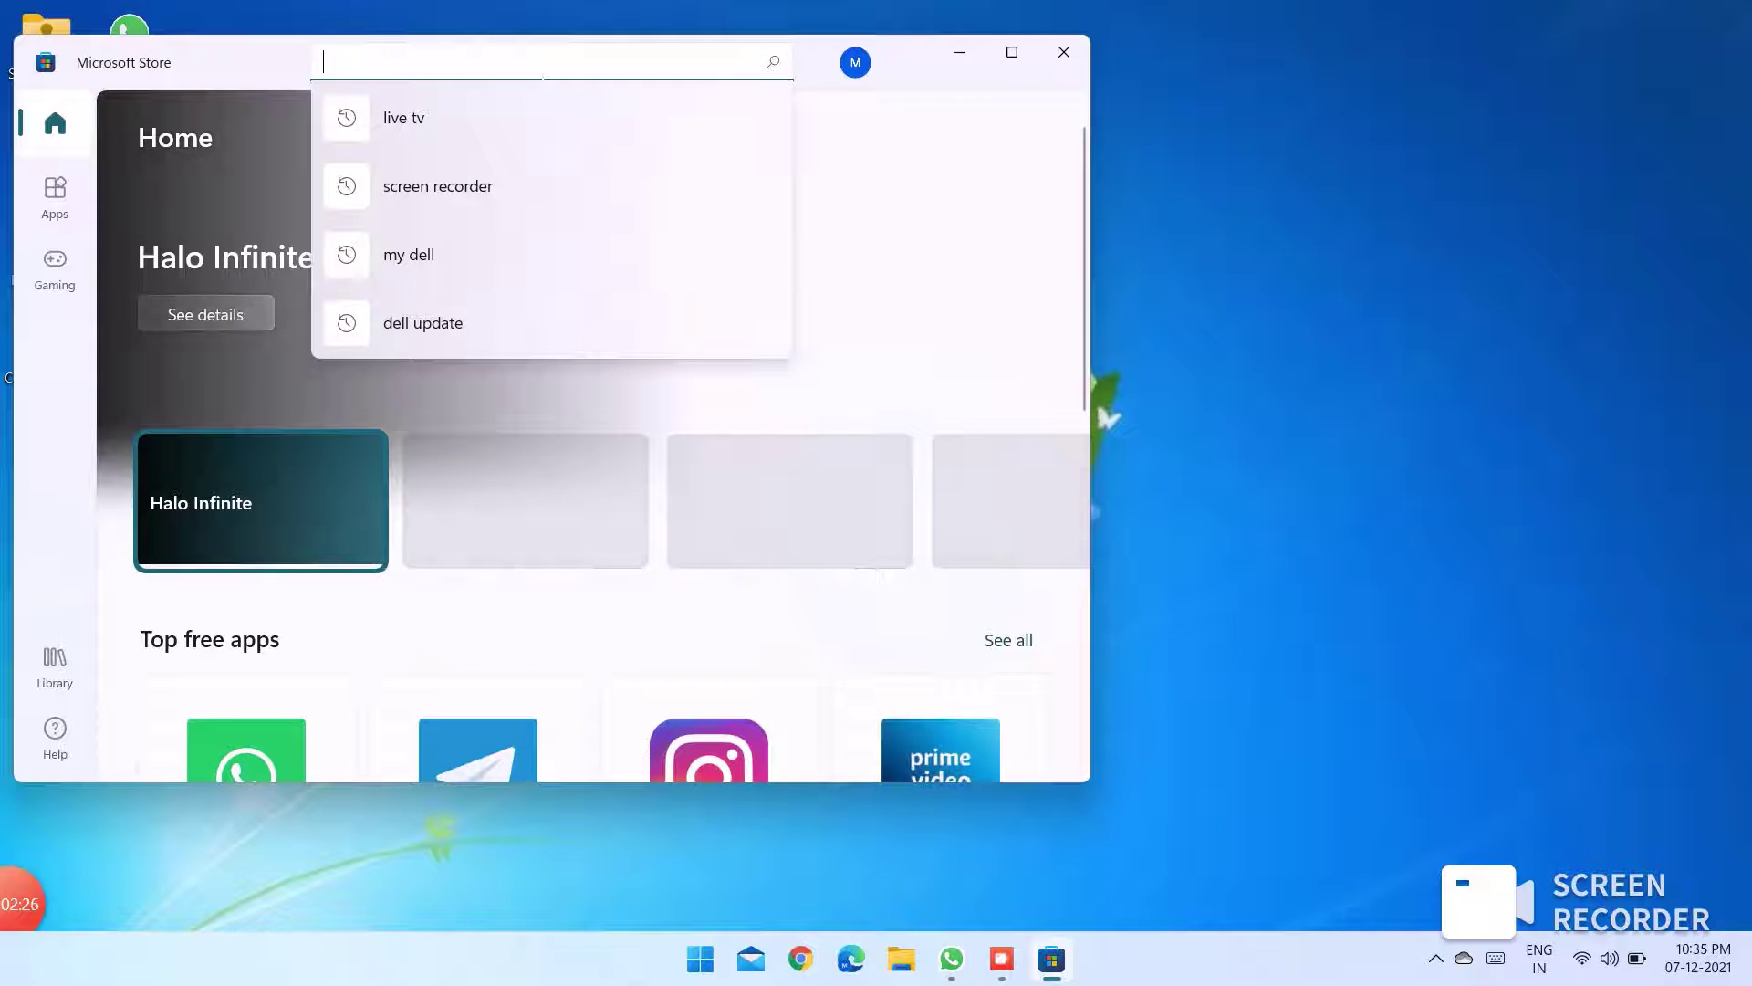
click(453, 188)
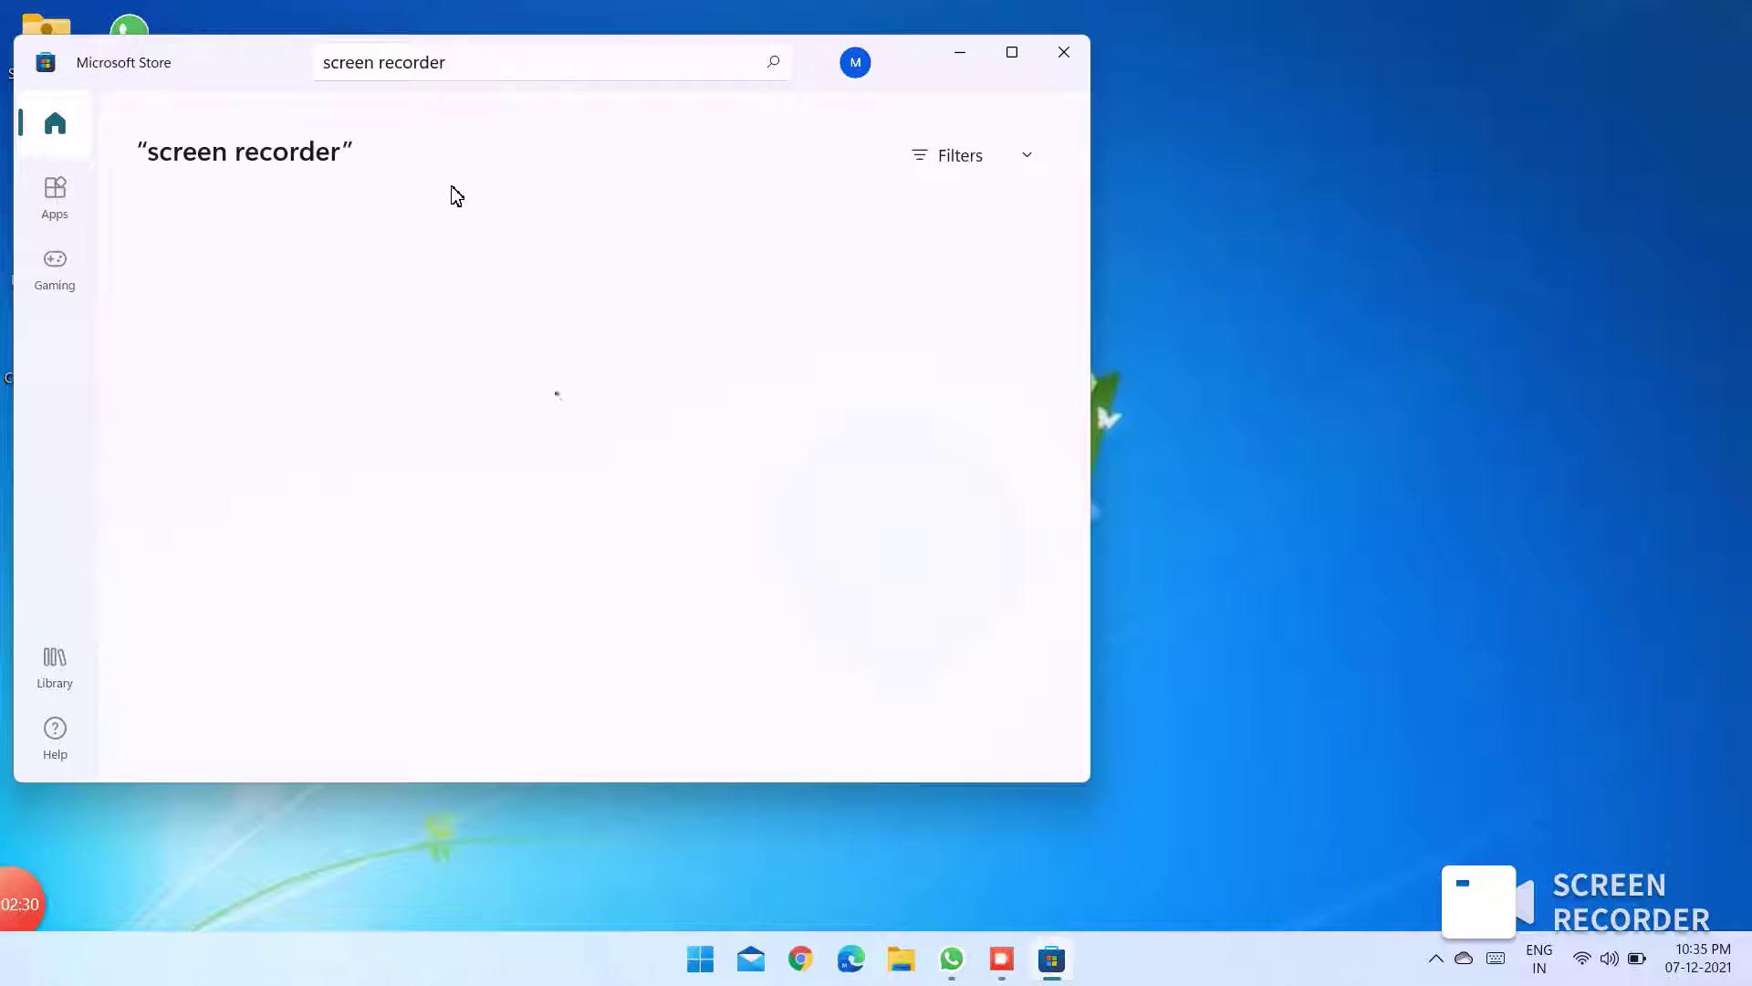
Annotate the store's search results with the size 20 text "Search screen recorder as shown".
mouse_move(20, 919)
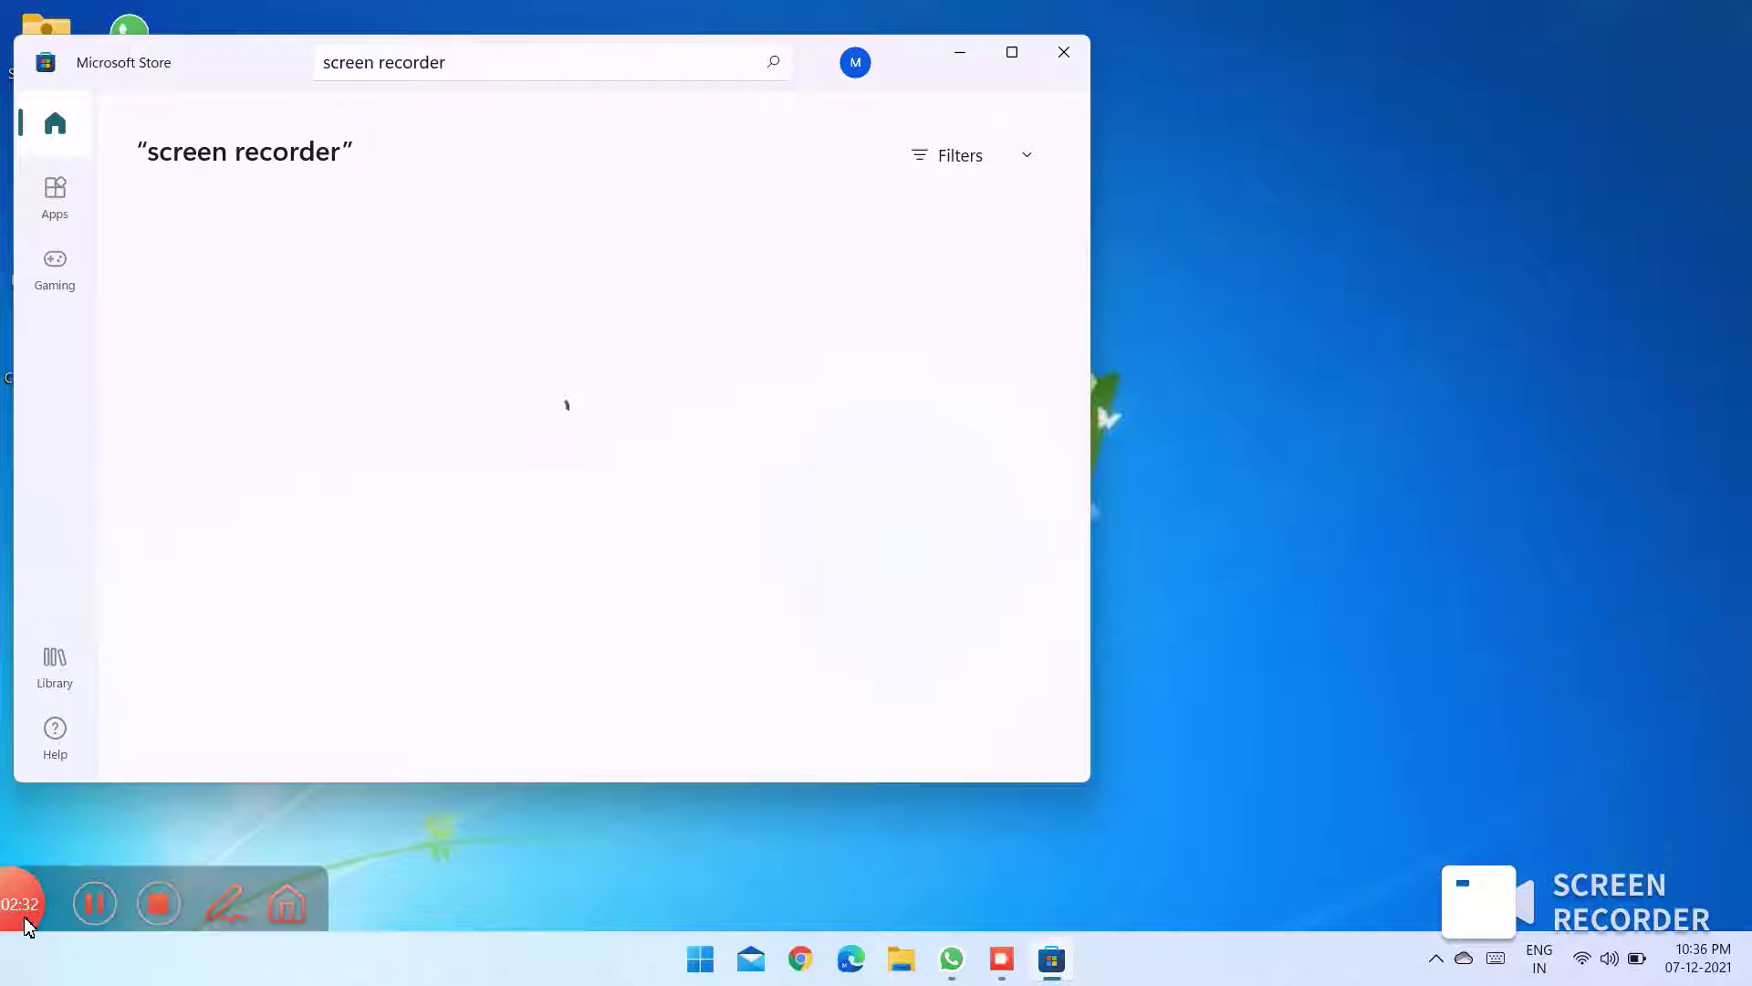
click(226, 903)
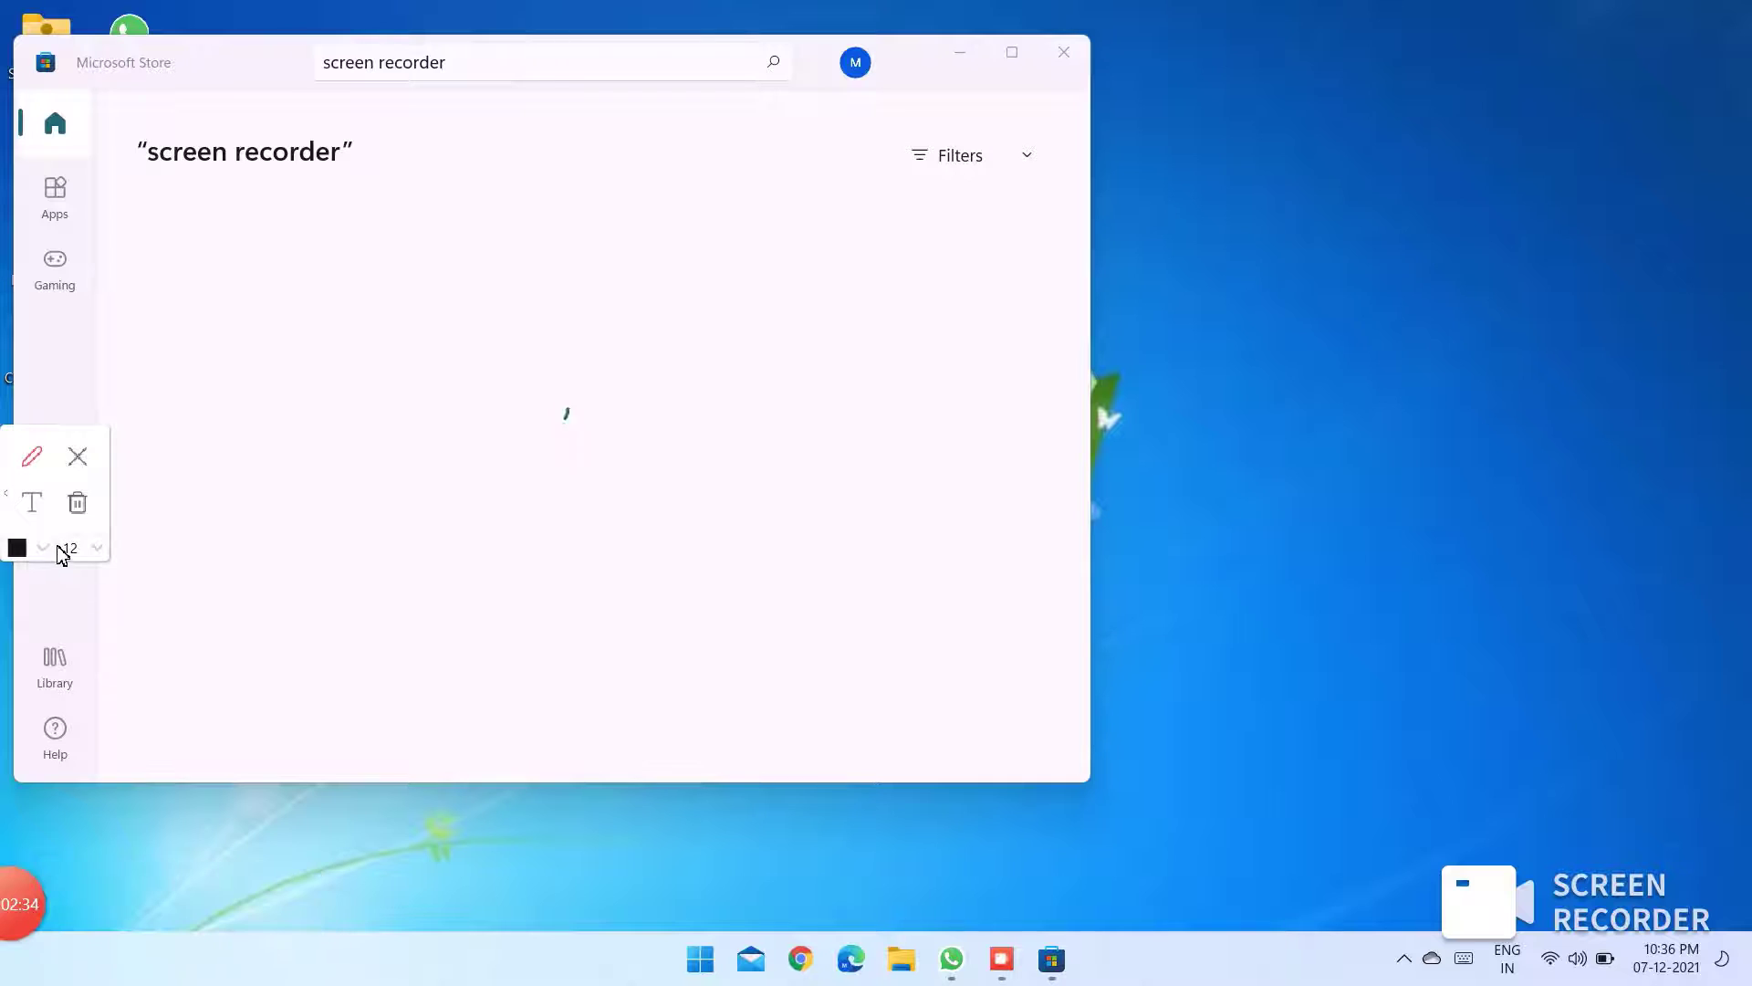
click(89, 549)
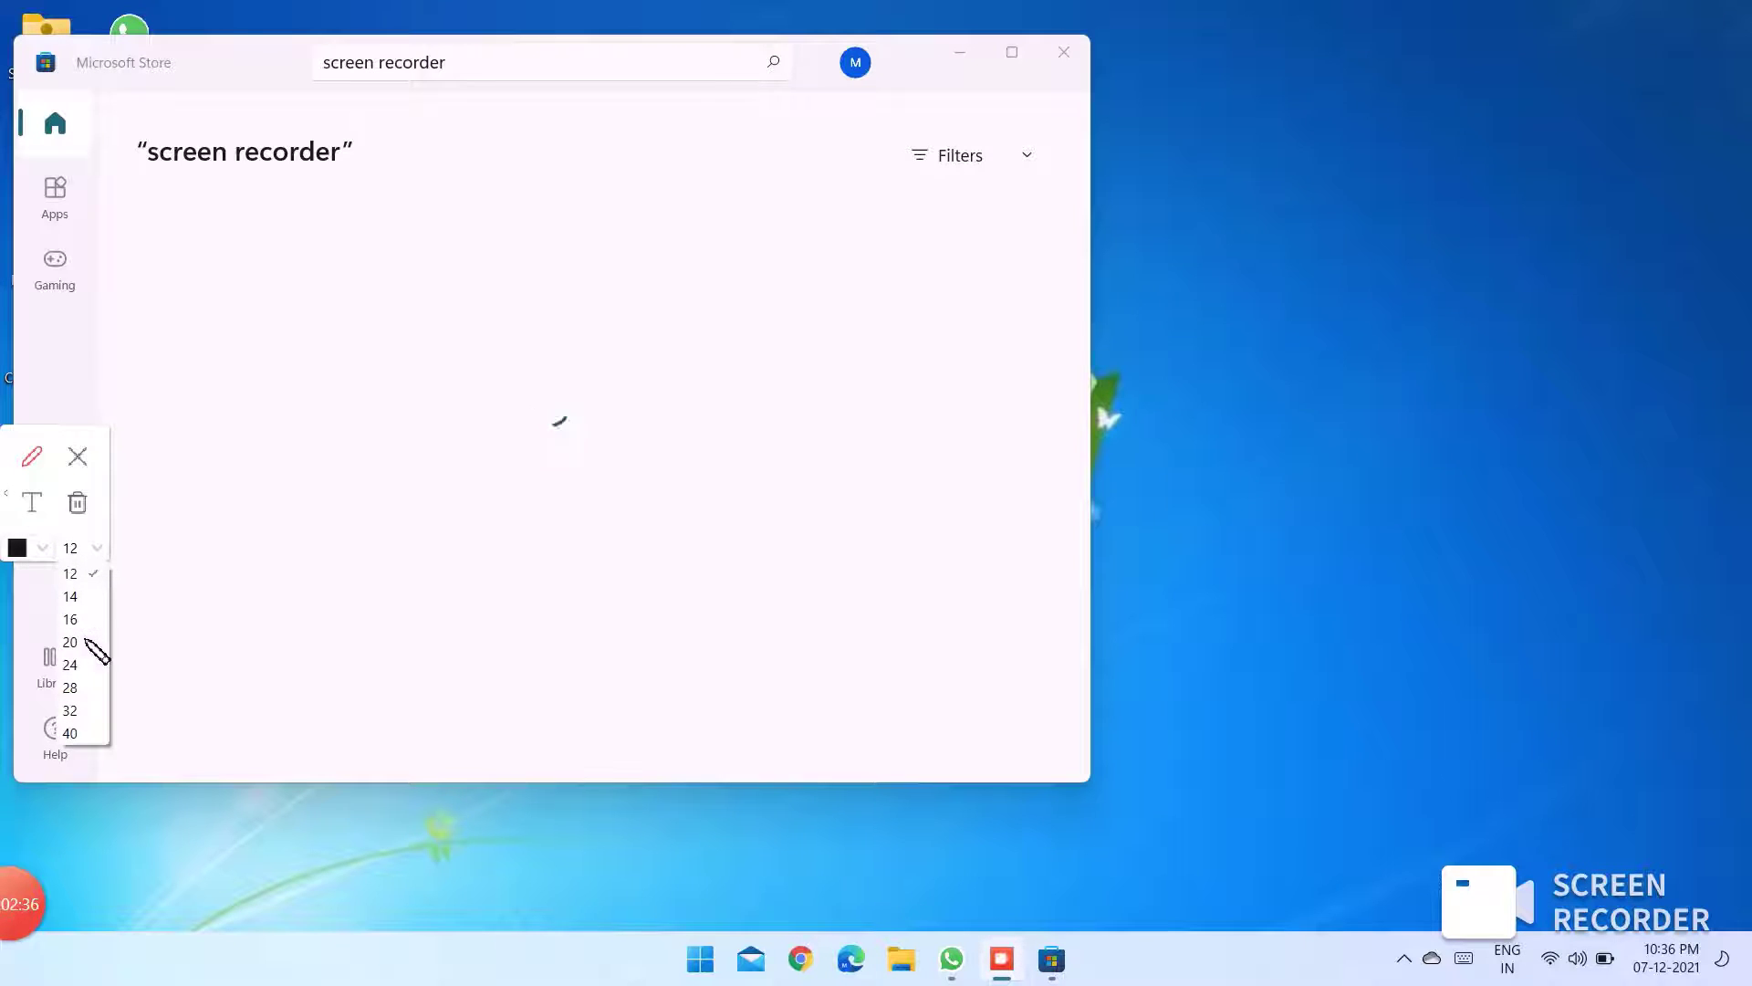
click(89, 642)
click(31, 502)
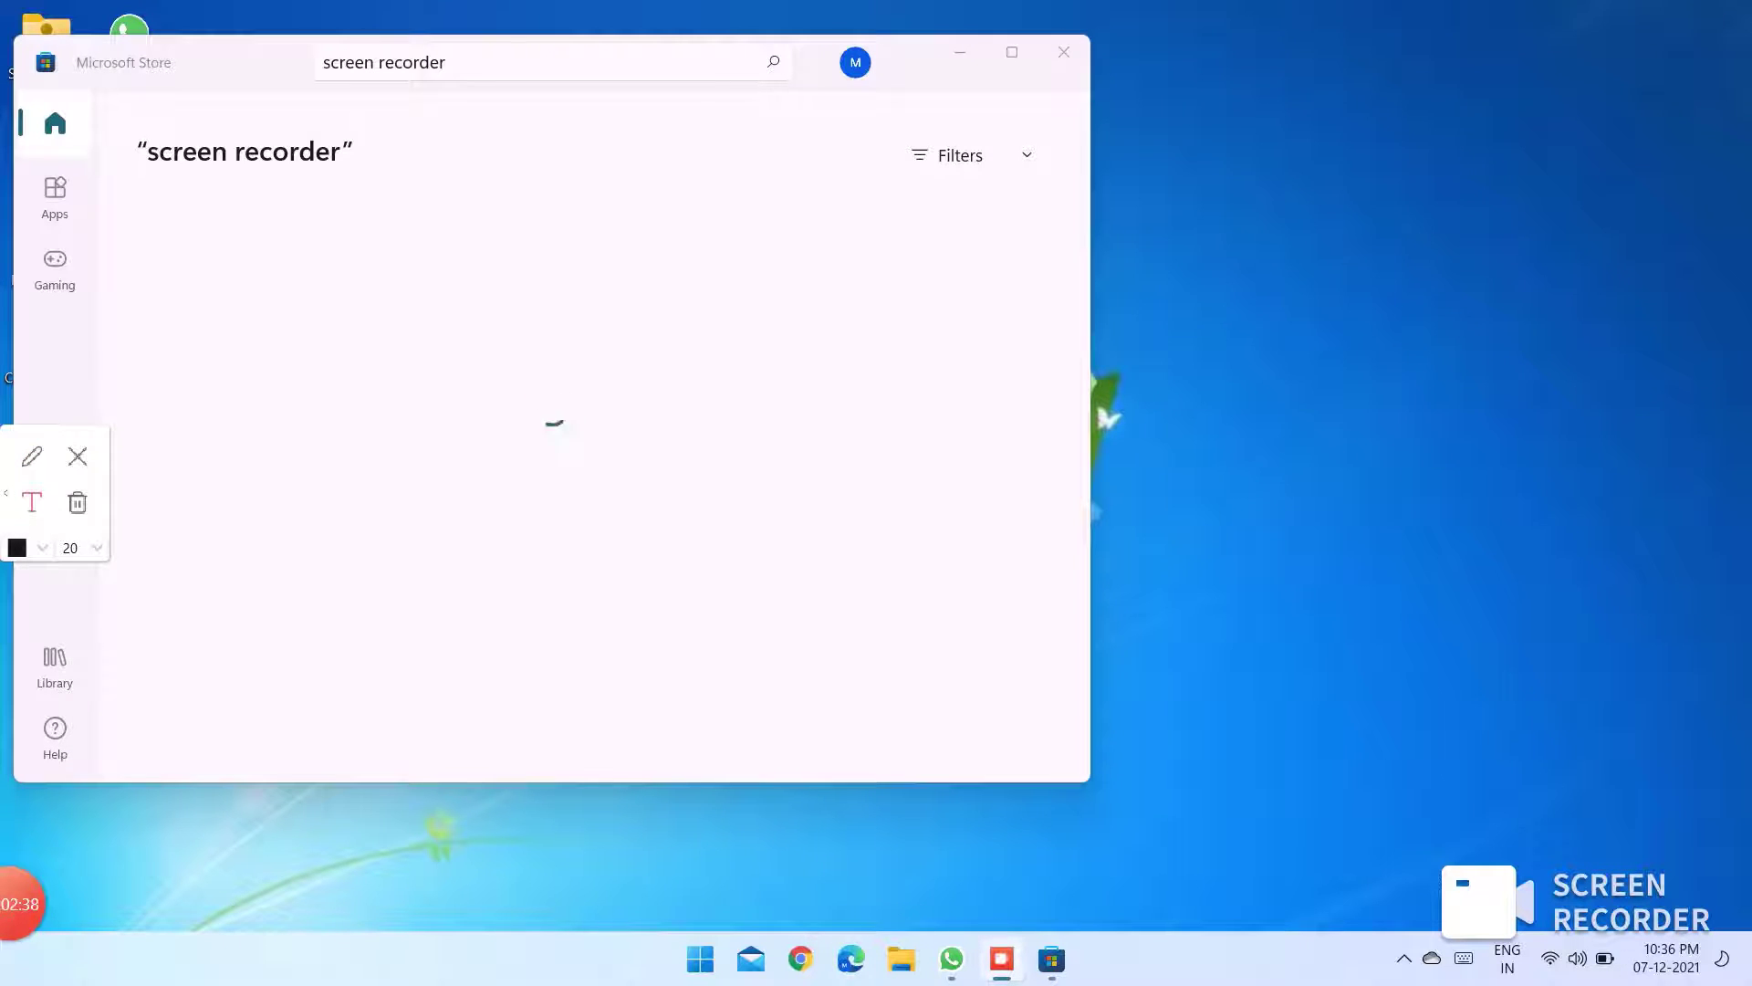
click(325, 467)
text(Searc)
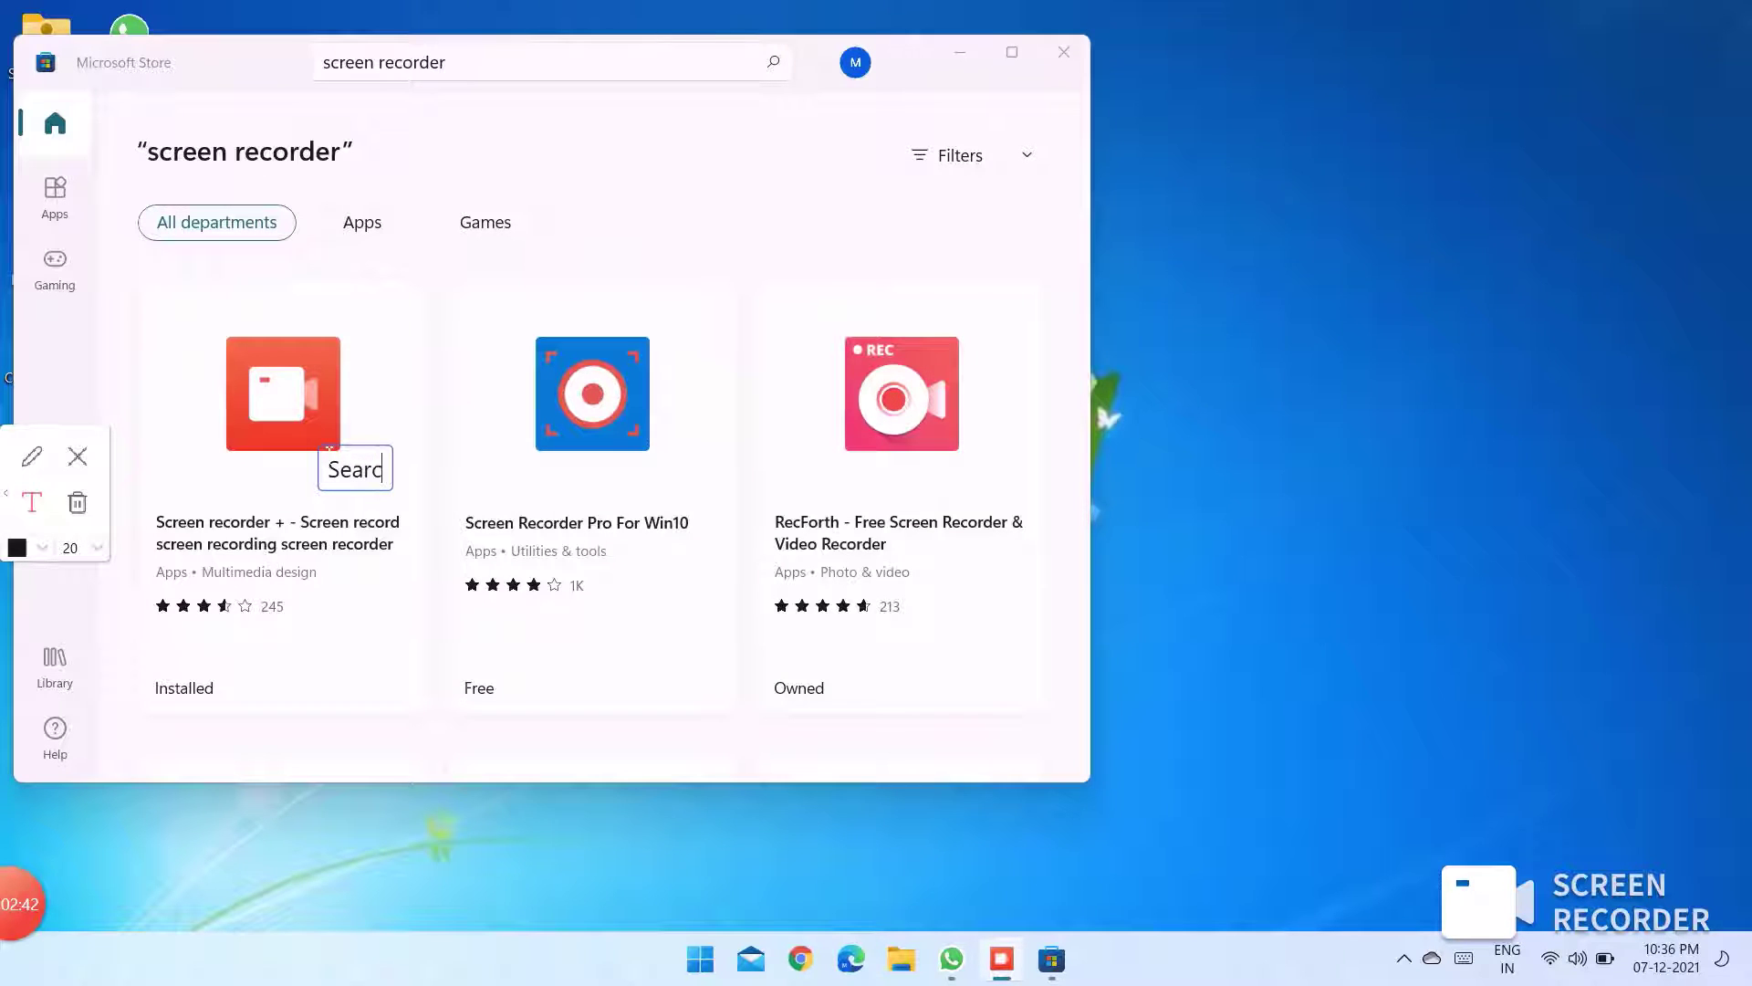
text(h )
text(s)
key(BackSpace)
text(screen r)
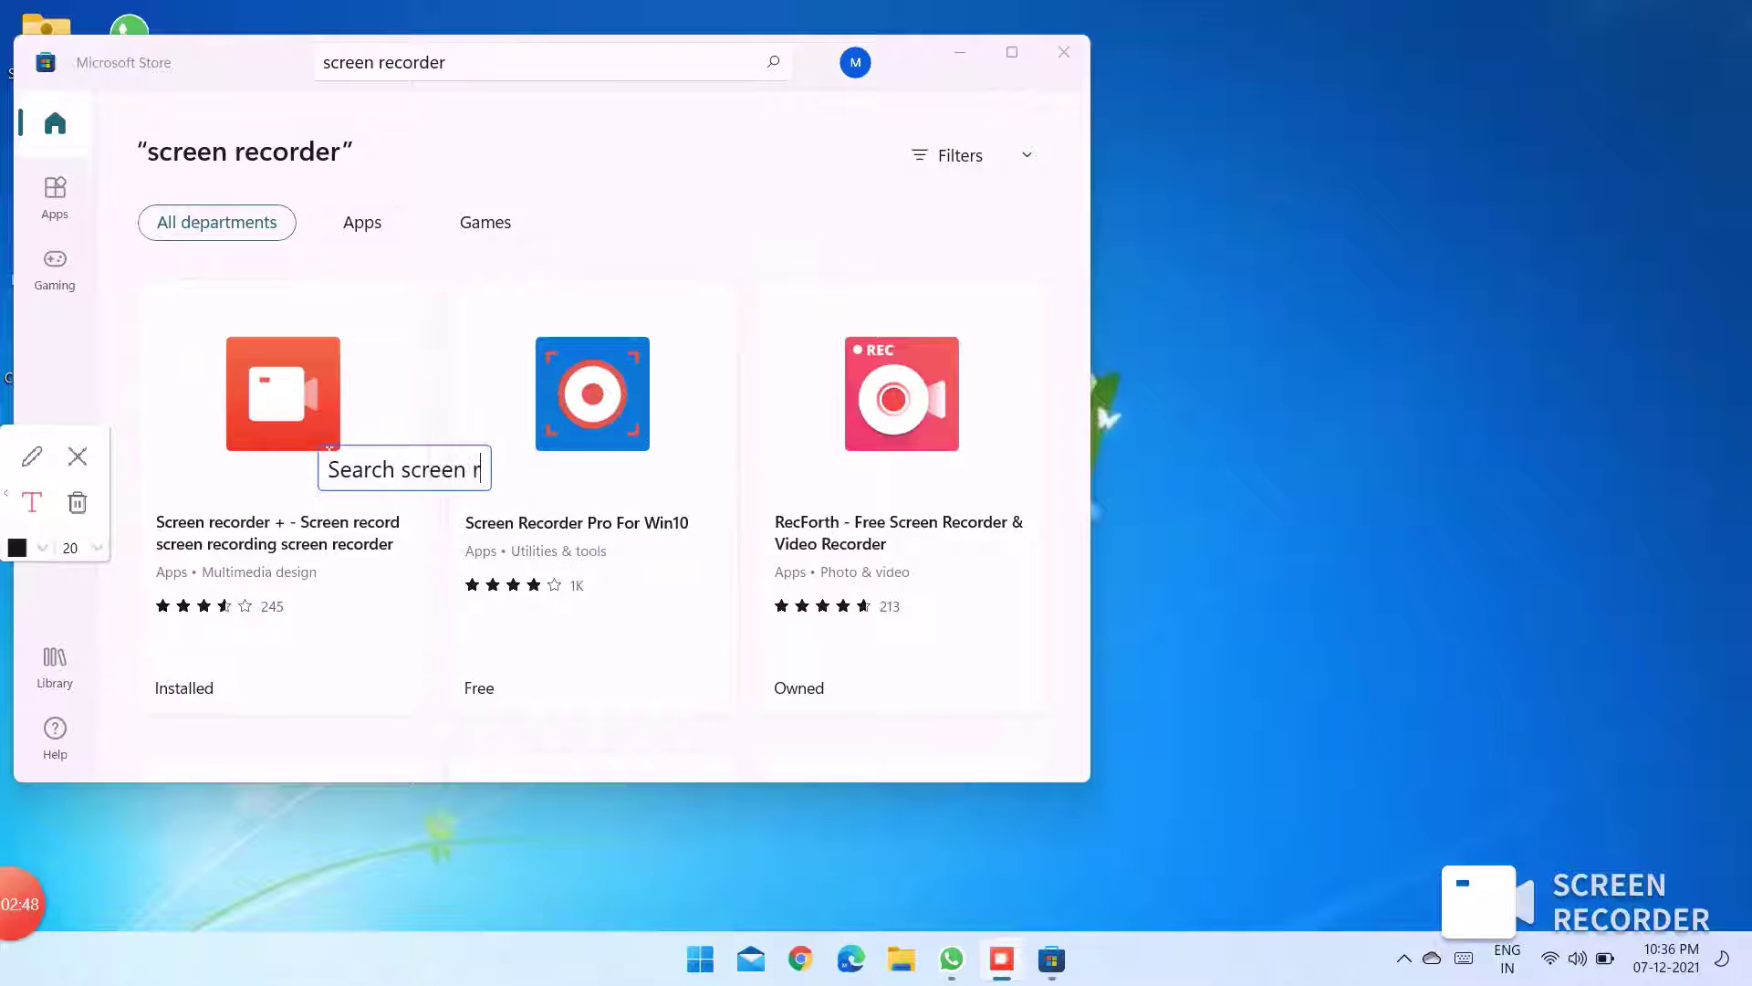
text(ecorder as )
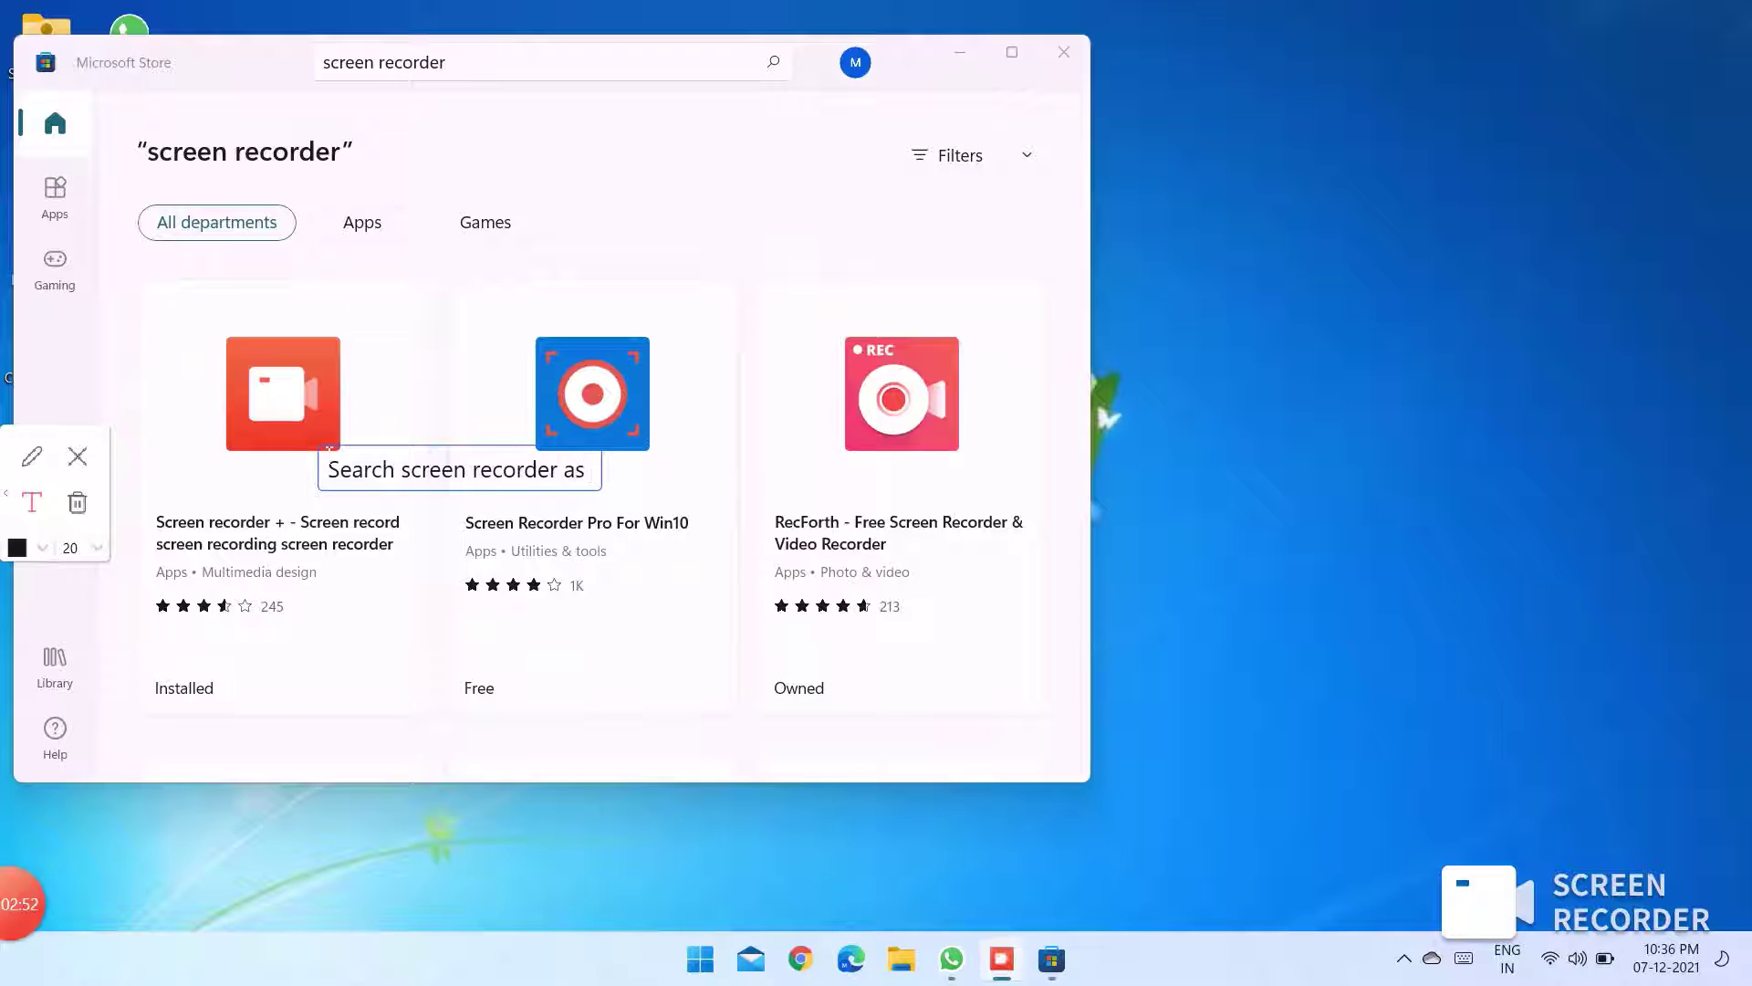
text(shown)
Circle the Screen recorder + icon freehand and add the text "Tis screen recorder + we will download" beside it.
click(36, 460)
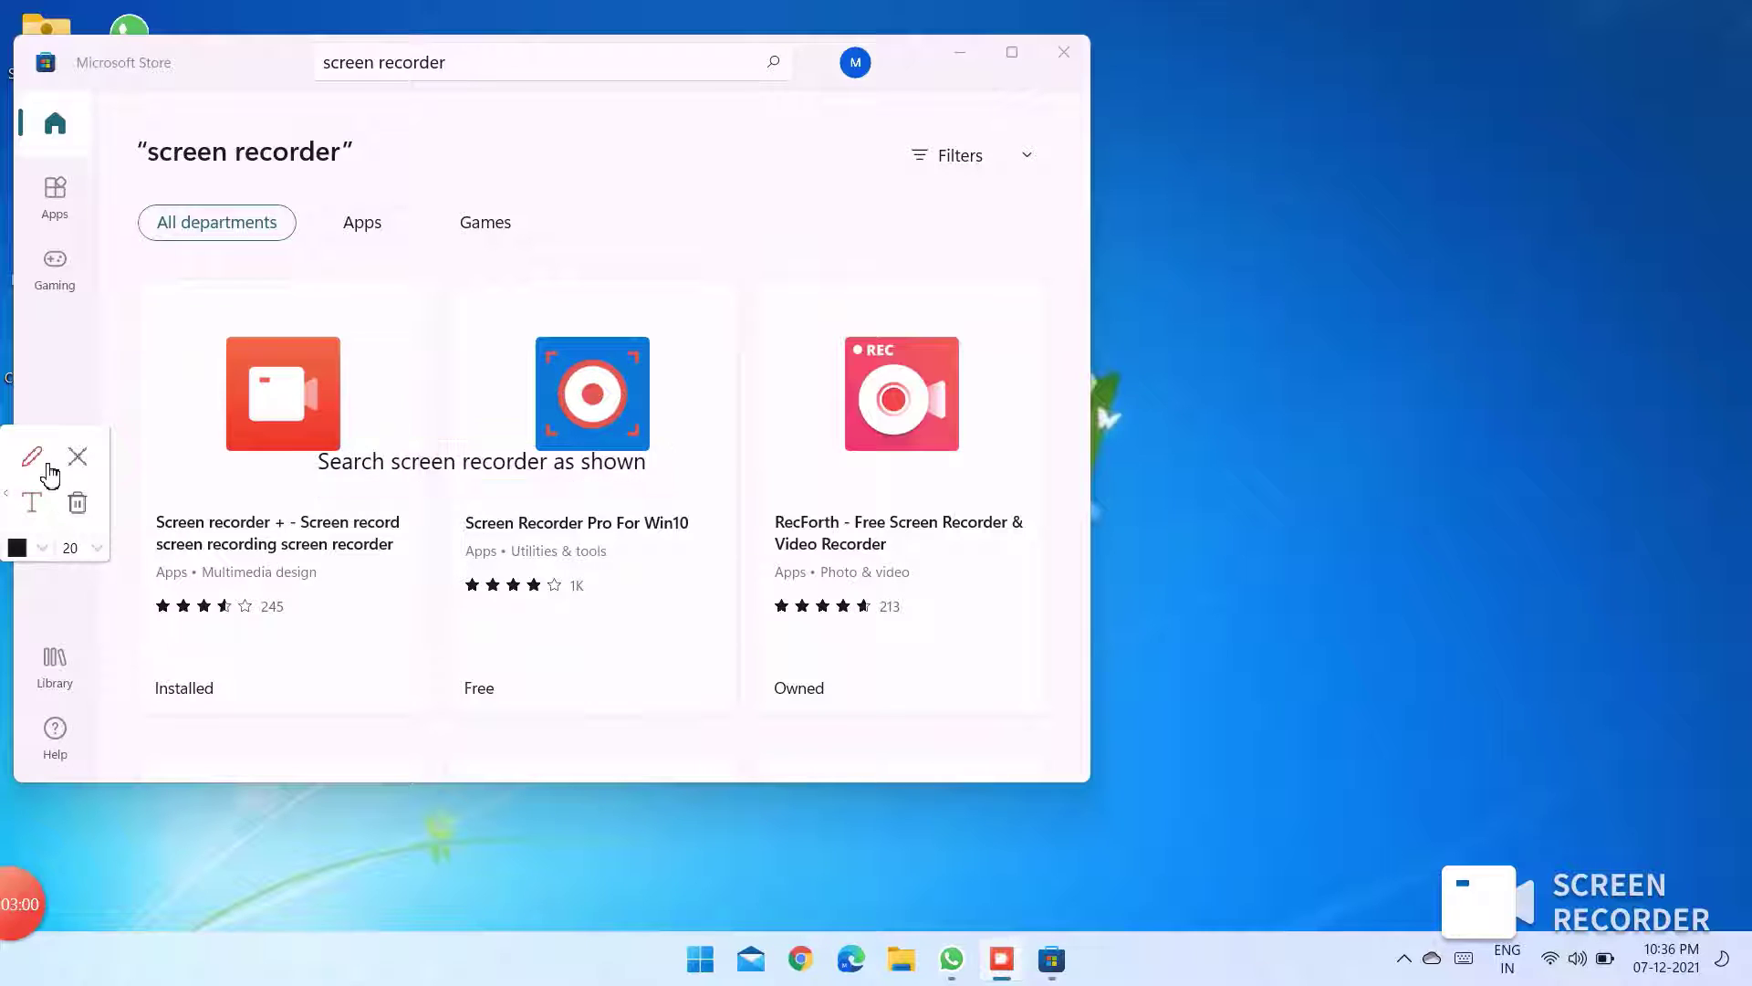
mouse_move(172, 304)
mouse_down()
mouse_move(320, 292)
mouse_move(397, 374)
mouse_move(282, 499)
mouse_move(173, 370)
mouse_move(182, 310)
mouse_up()
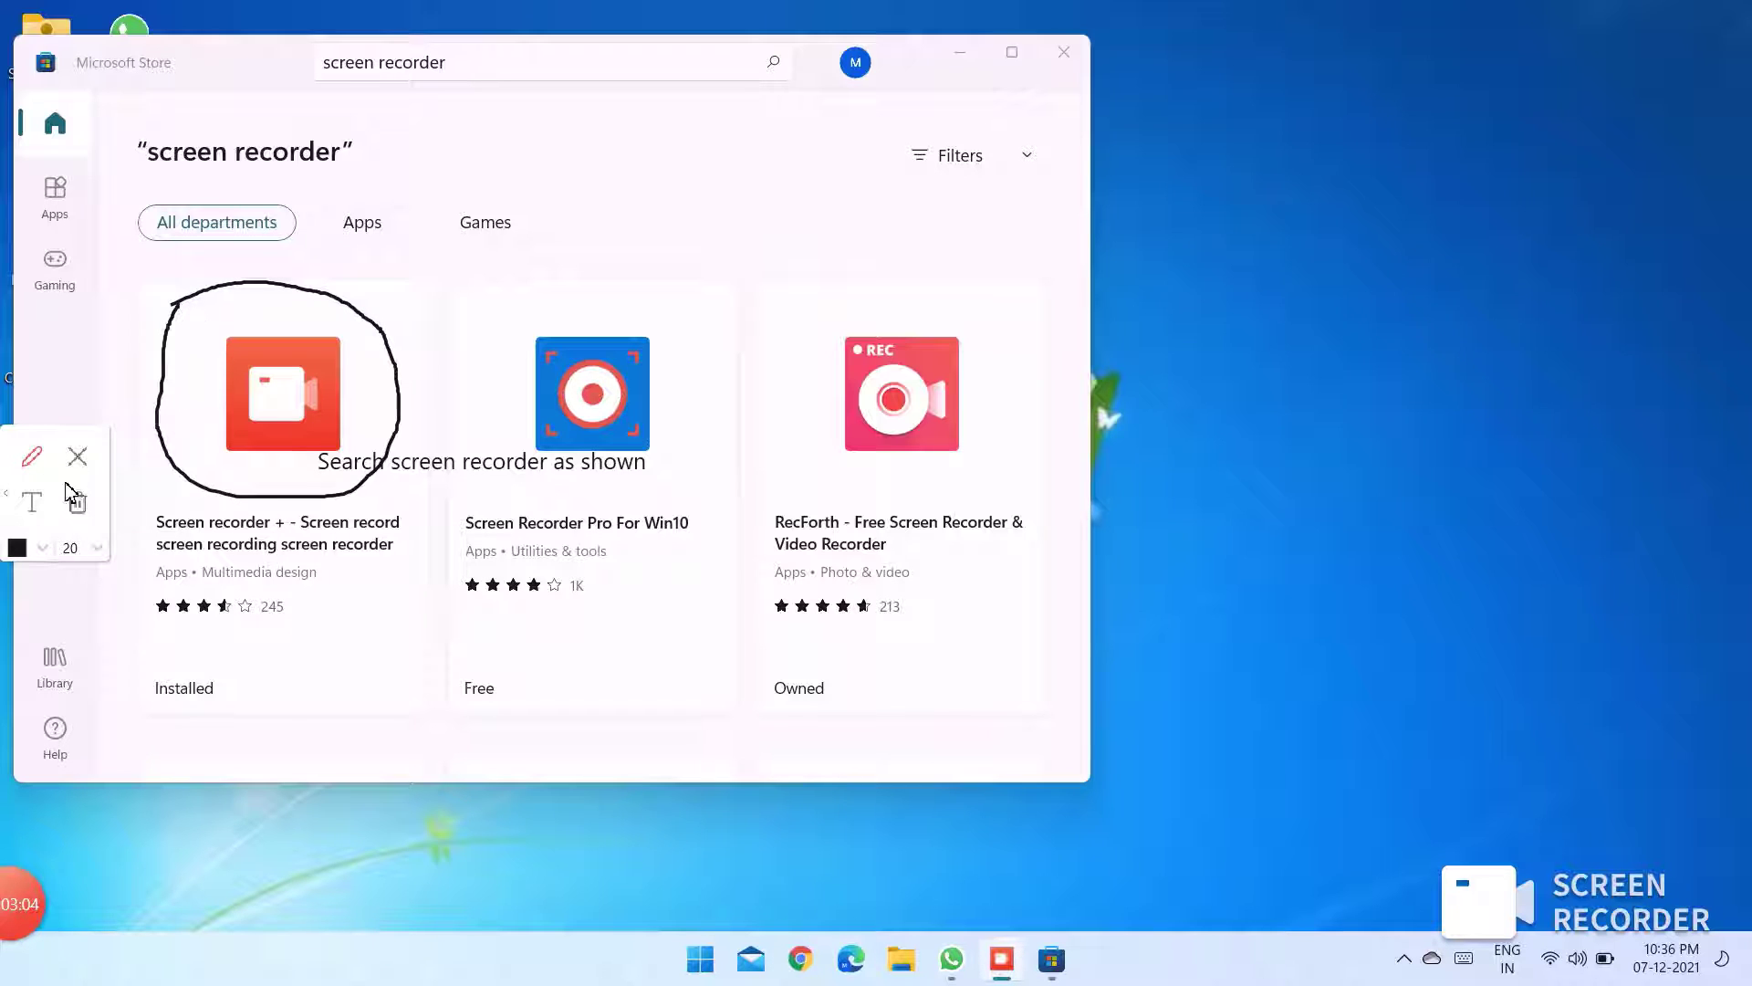
click(34, 502)
click(456, 315)
text(Tis screen r)
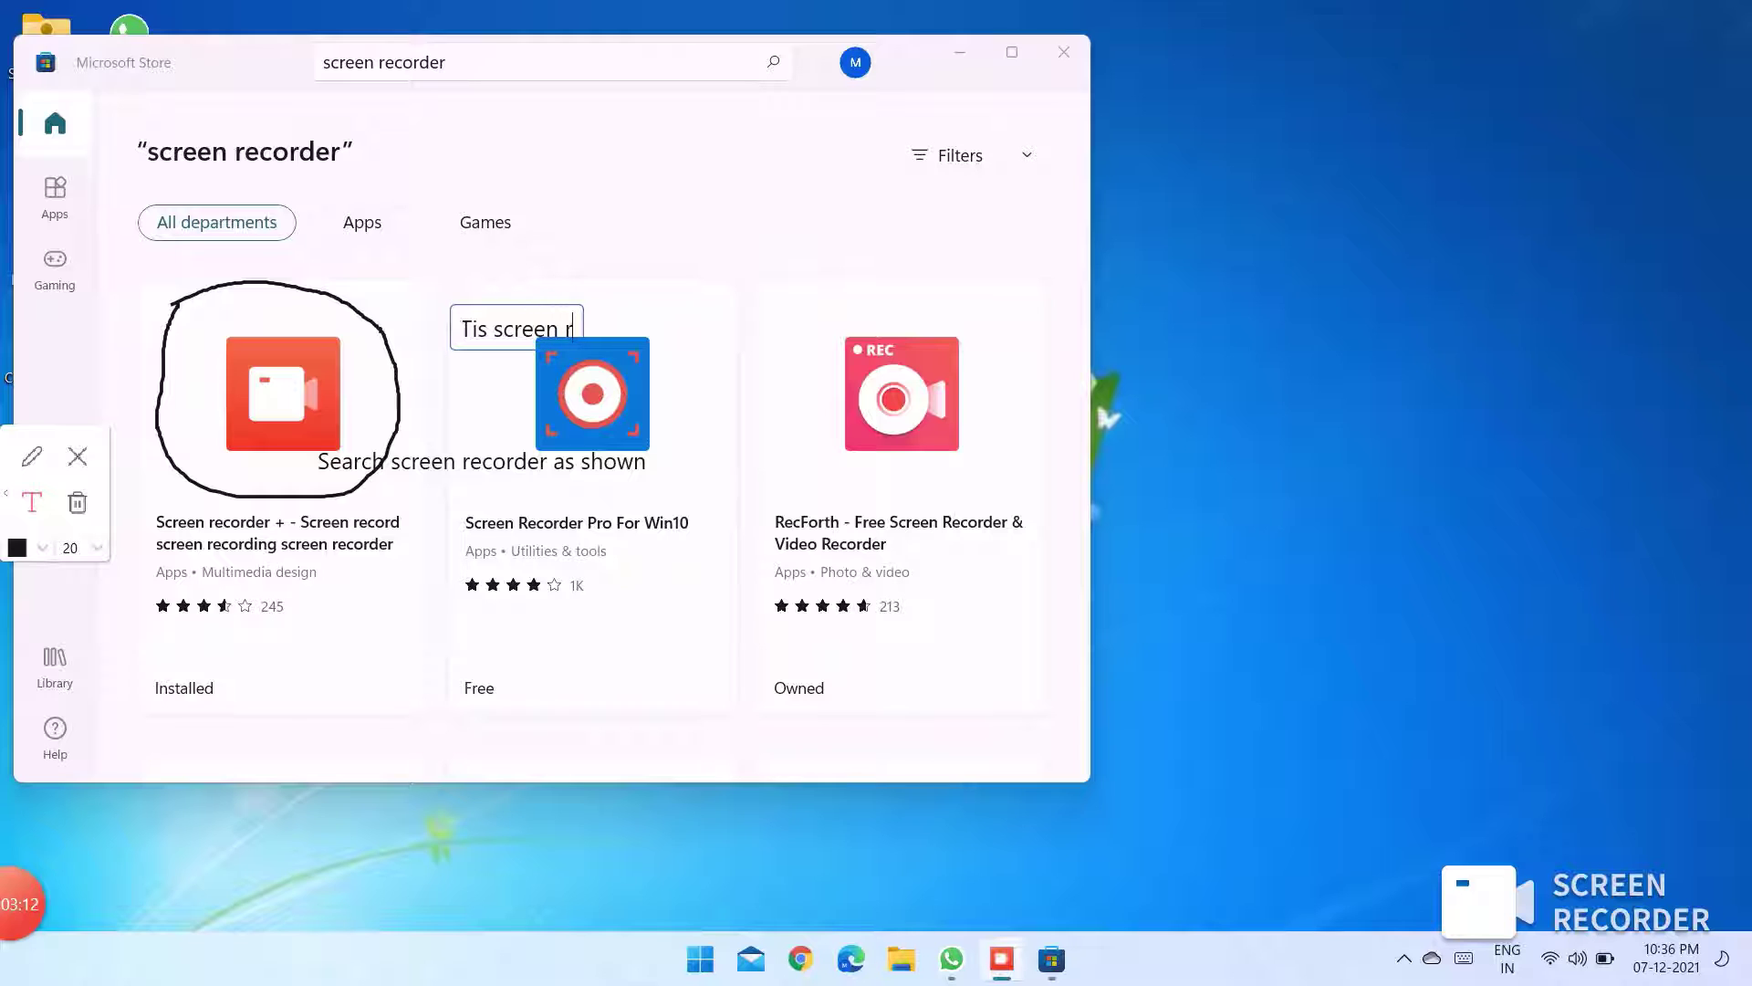
text(ecorder +)
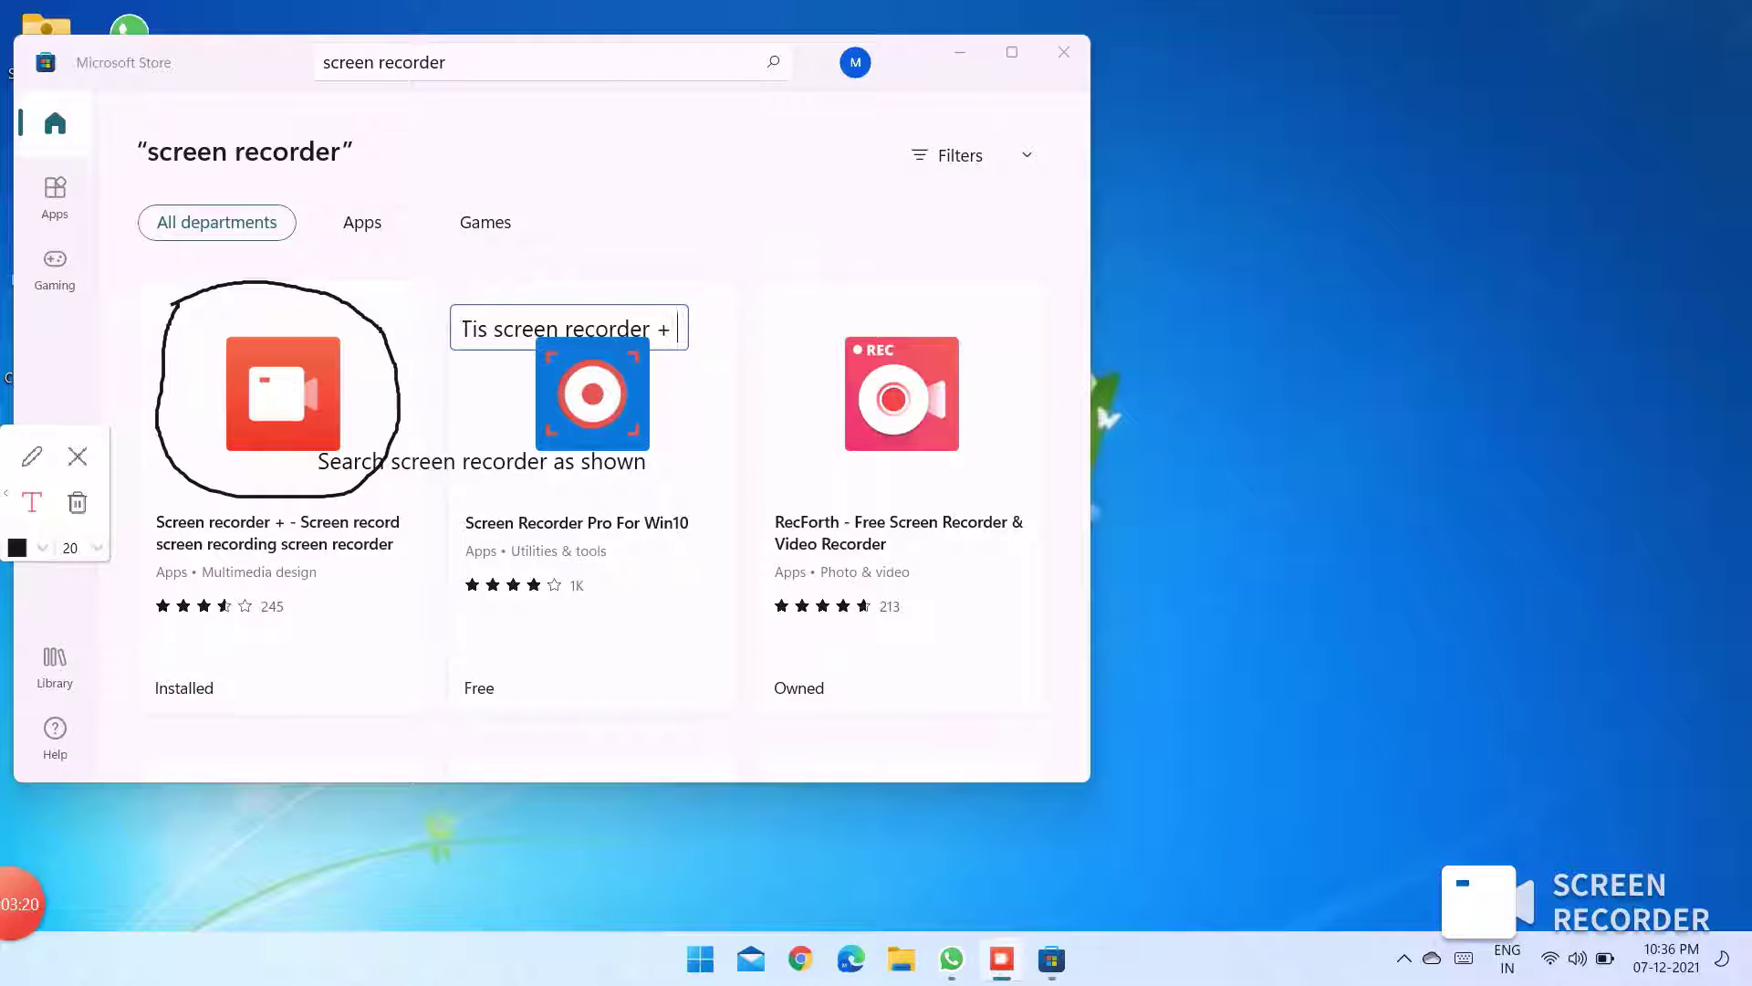
text( we will download)
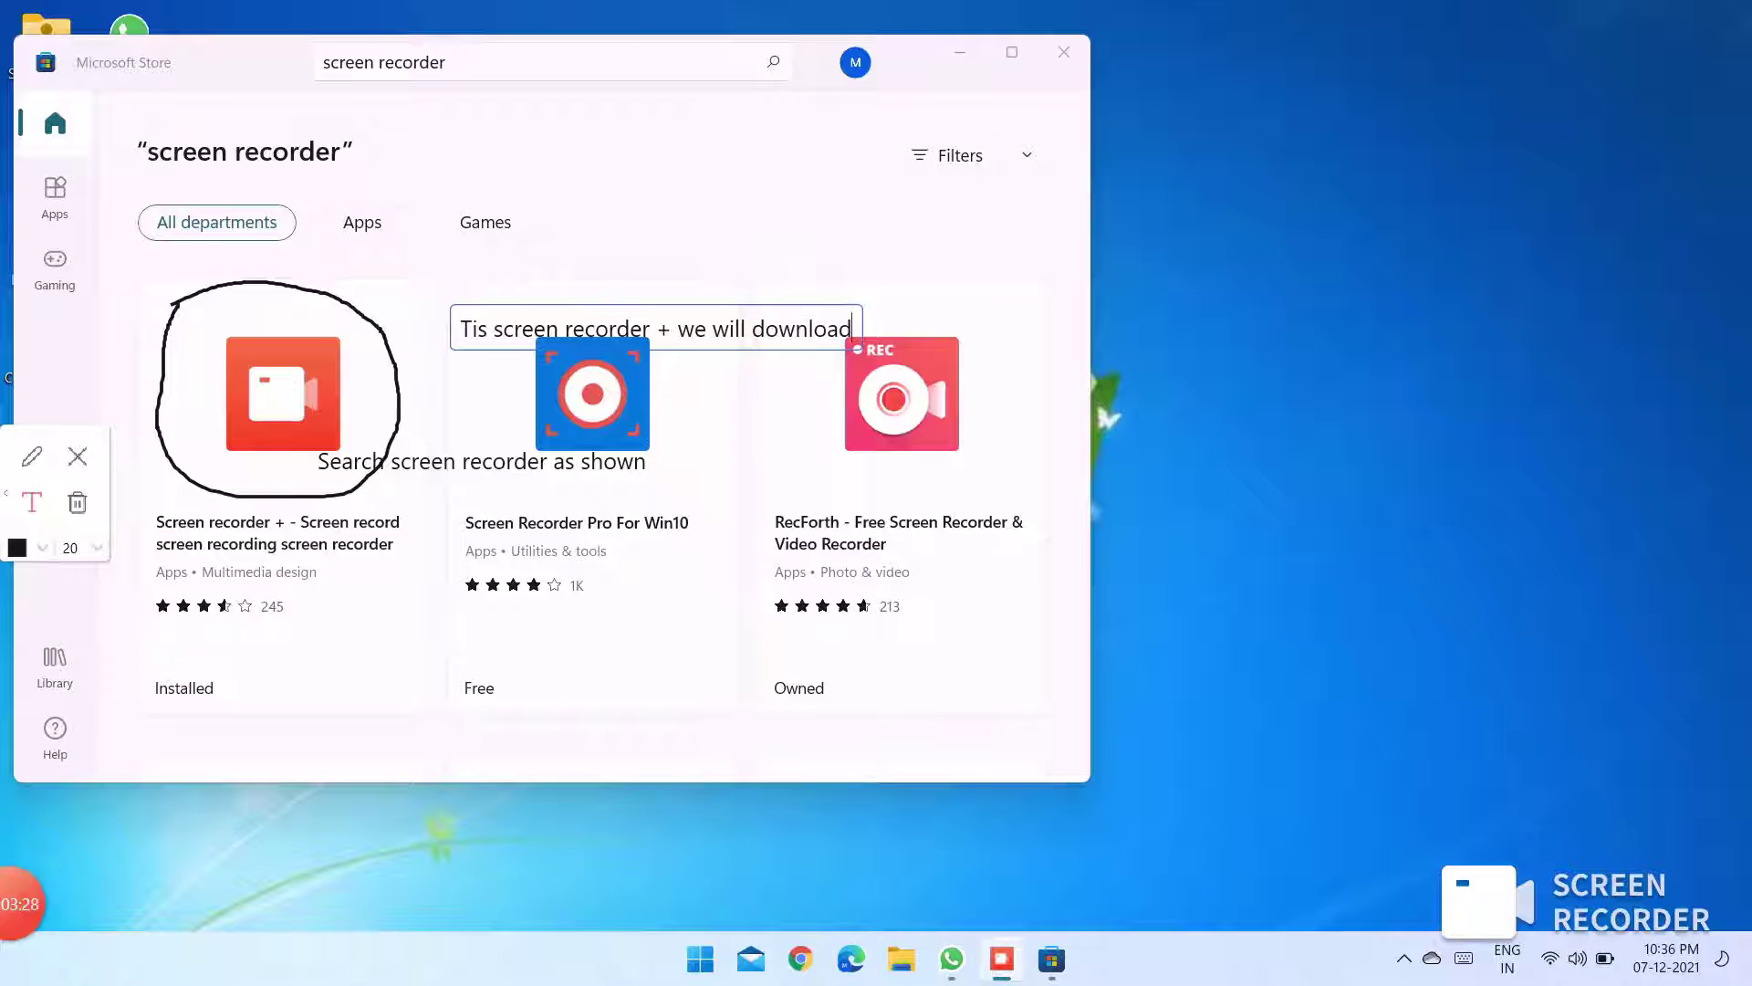
Leave annotation mode and open the Screen recorder + page in the store.
click(78, 456)
click(276, 383)
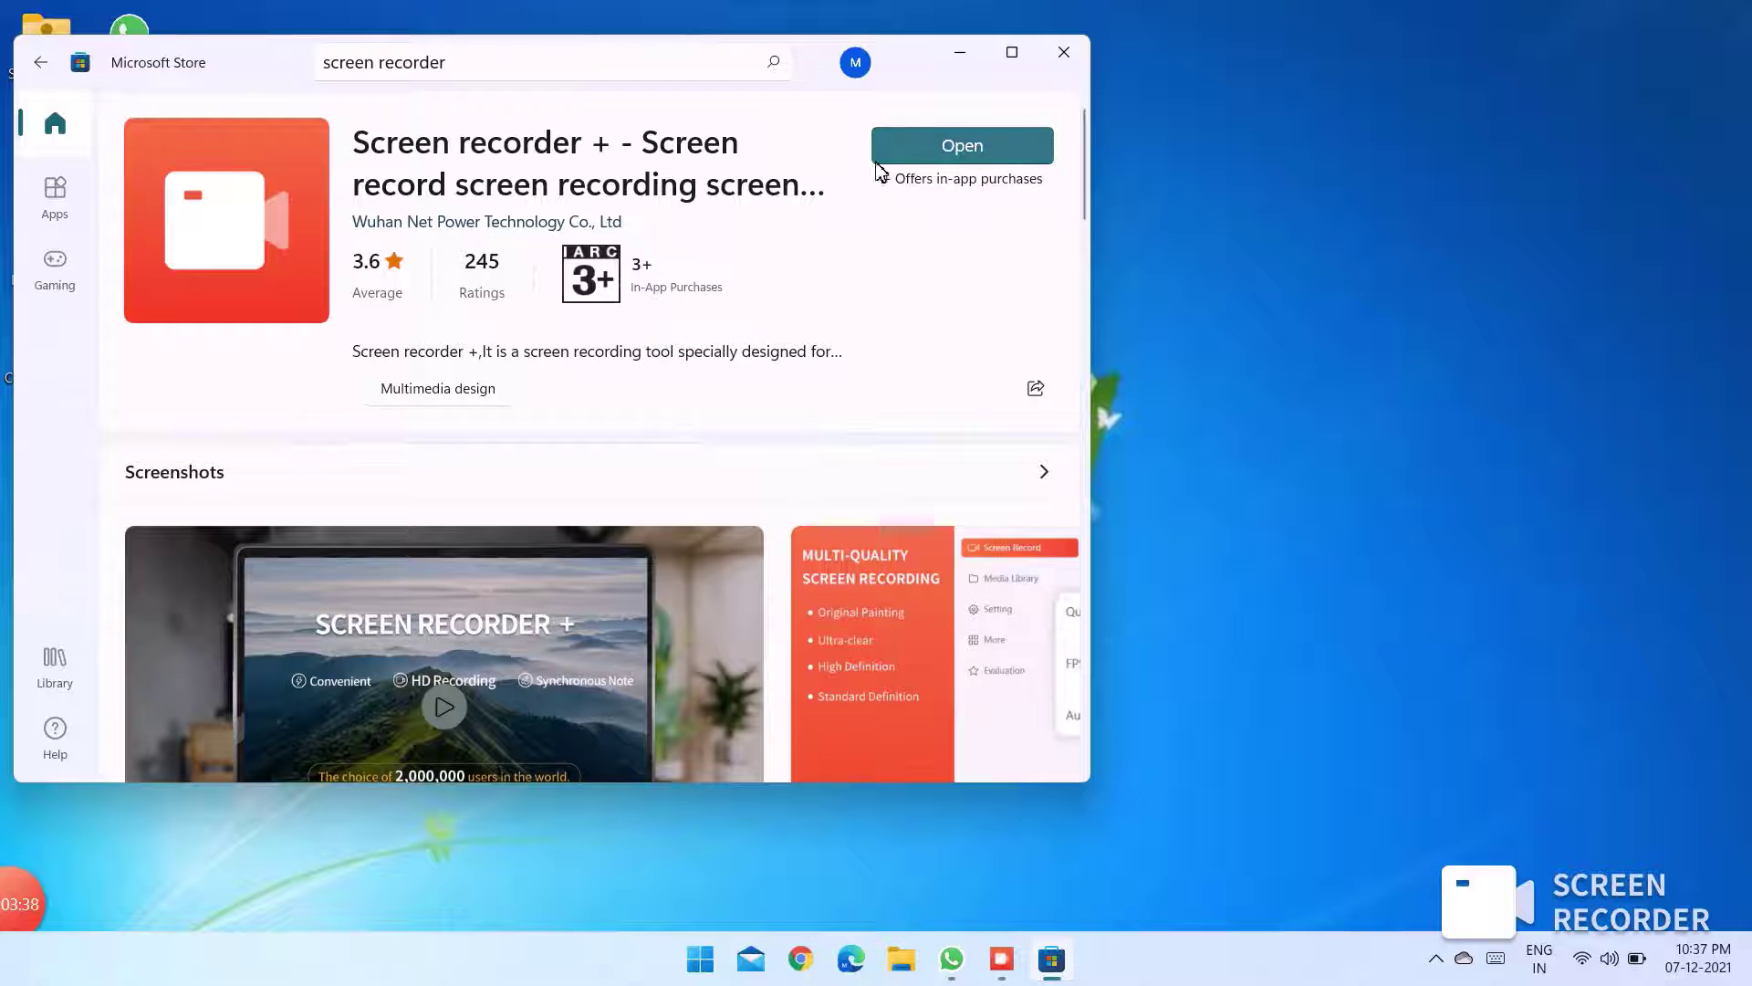
Annotate the Screen recorder + store page with the size 24 text "I have alredy download so I will not download again".
mouse_move(50, 910)
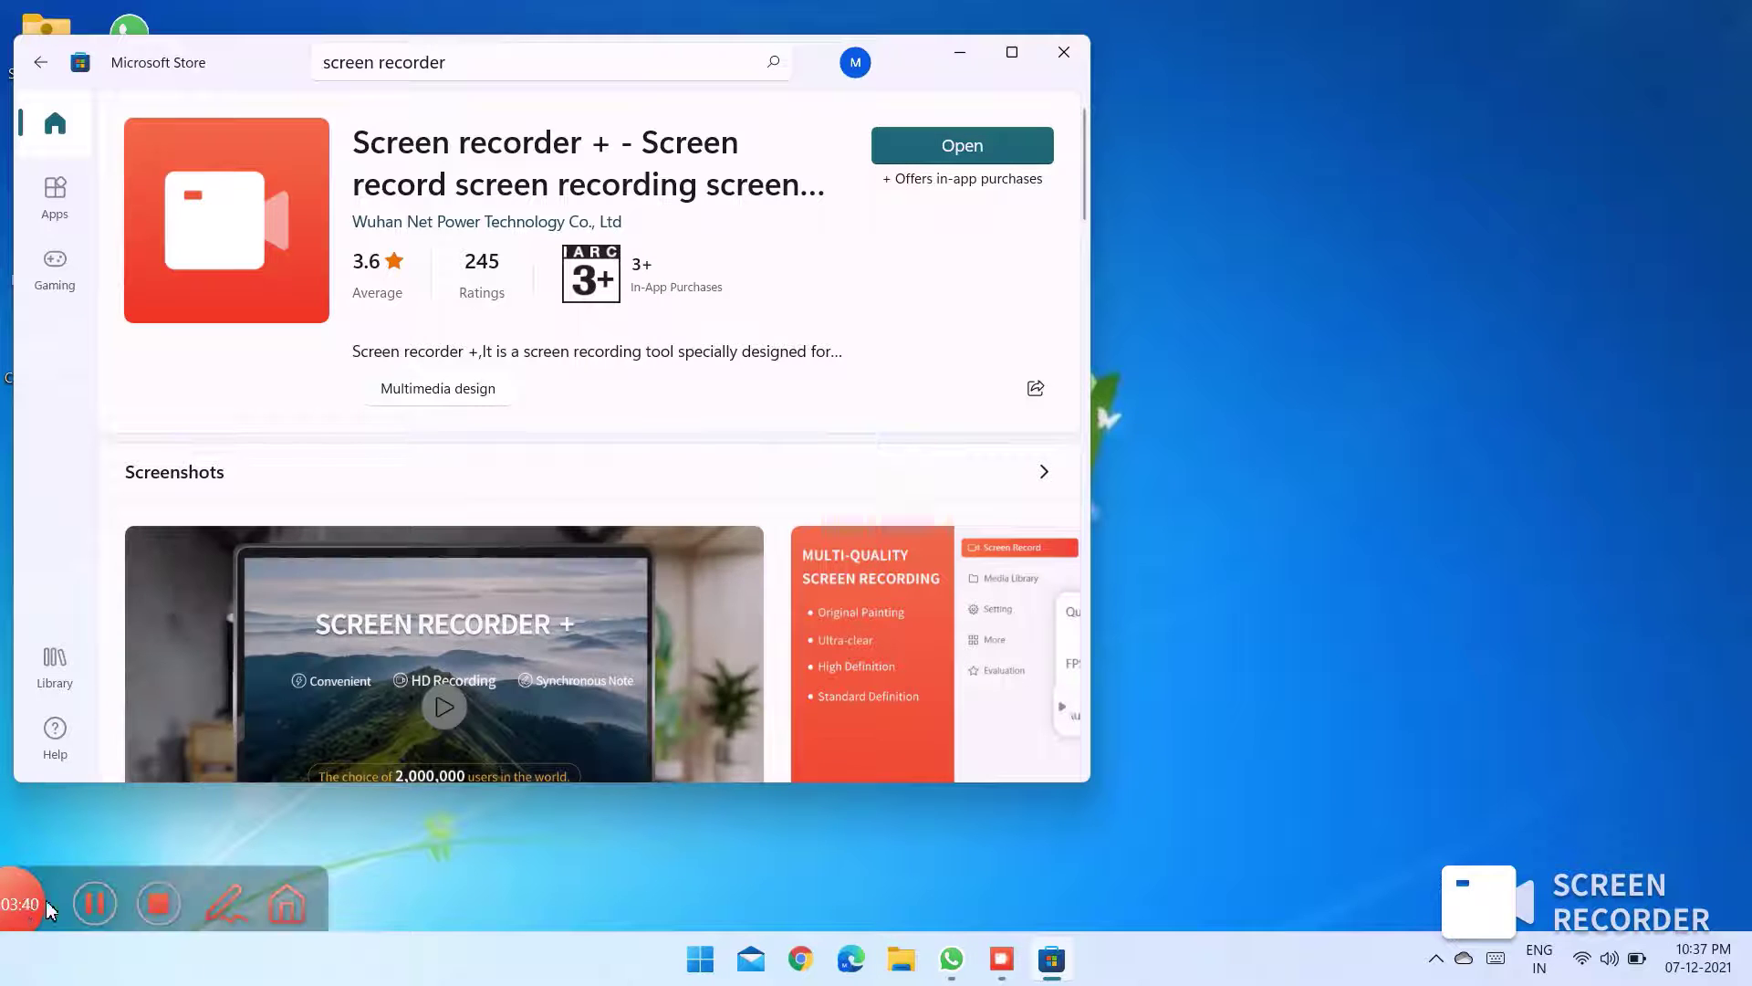
click(225, 903)
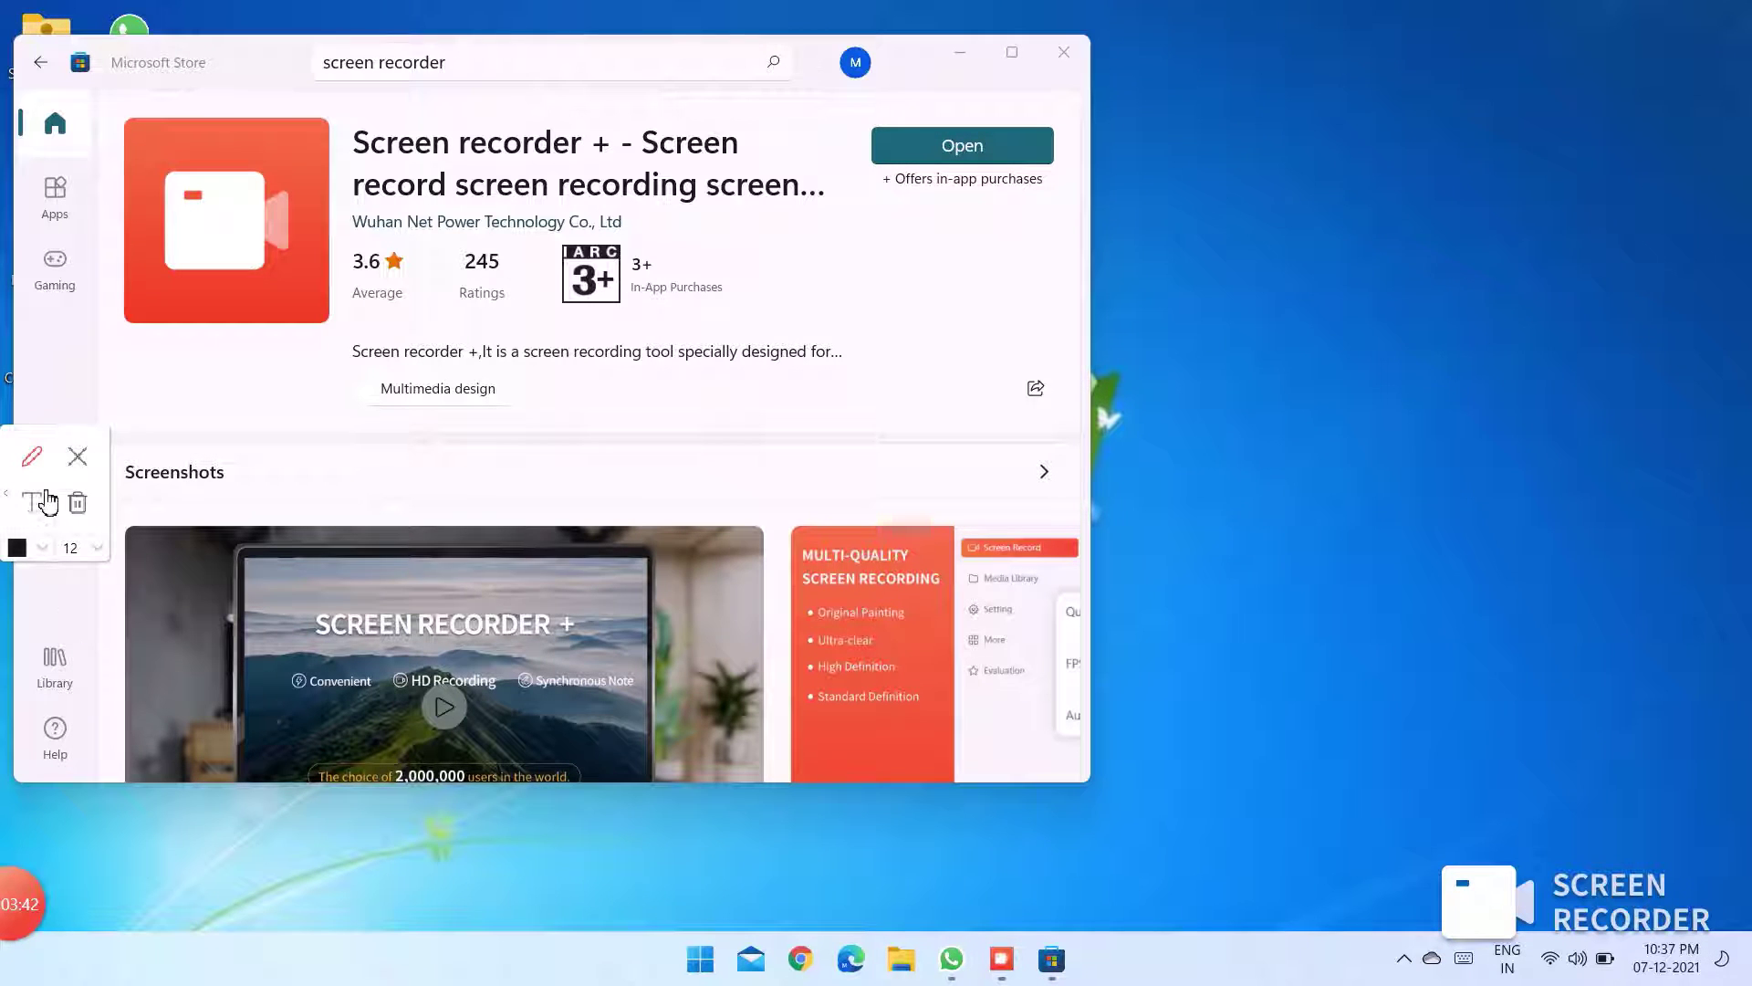
click(48, 501)
click(76, 549)
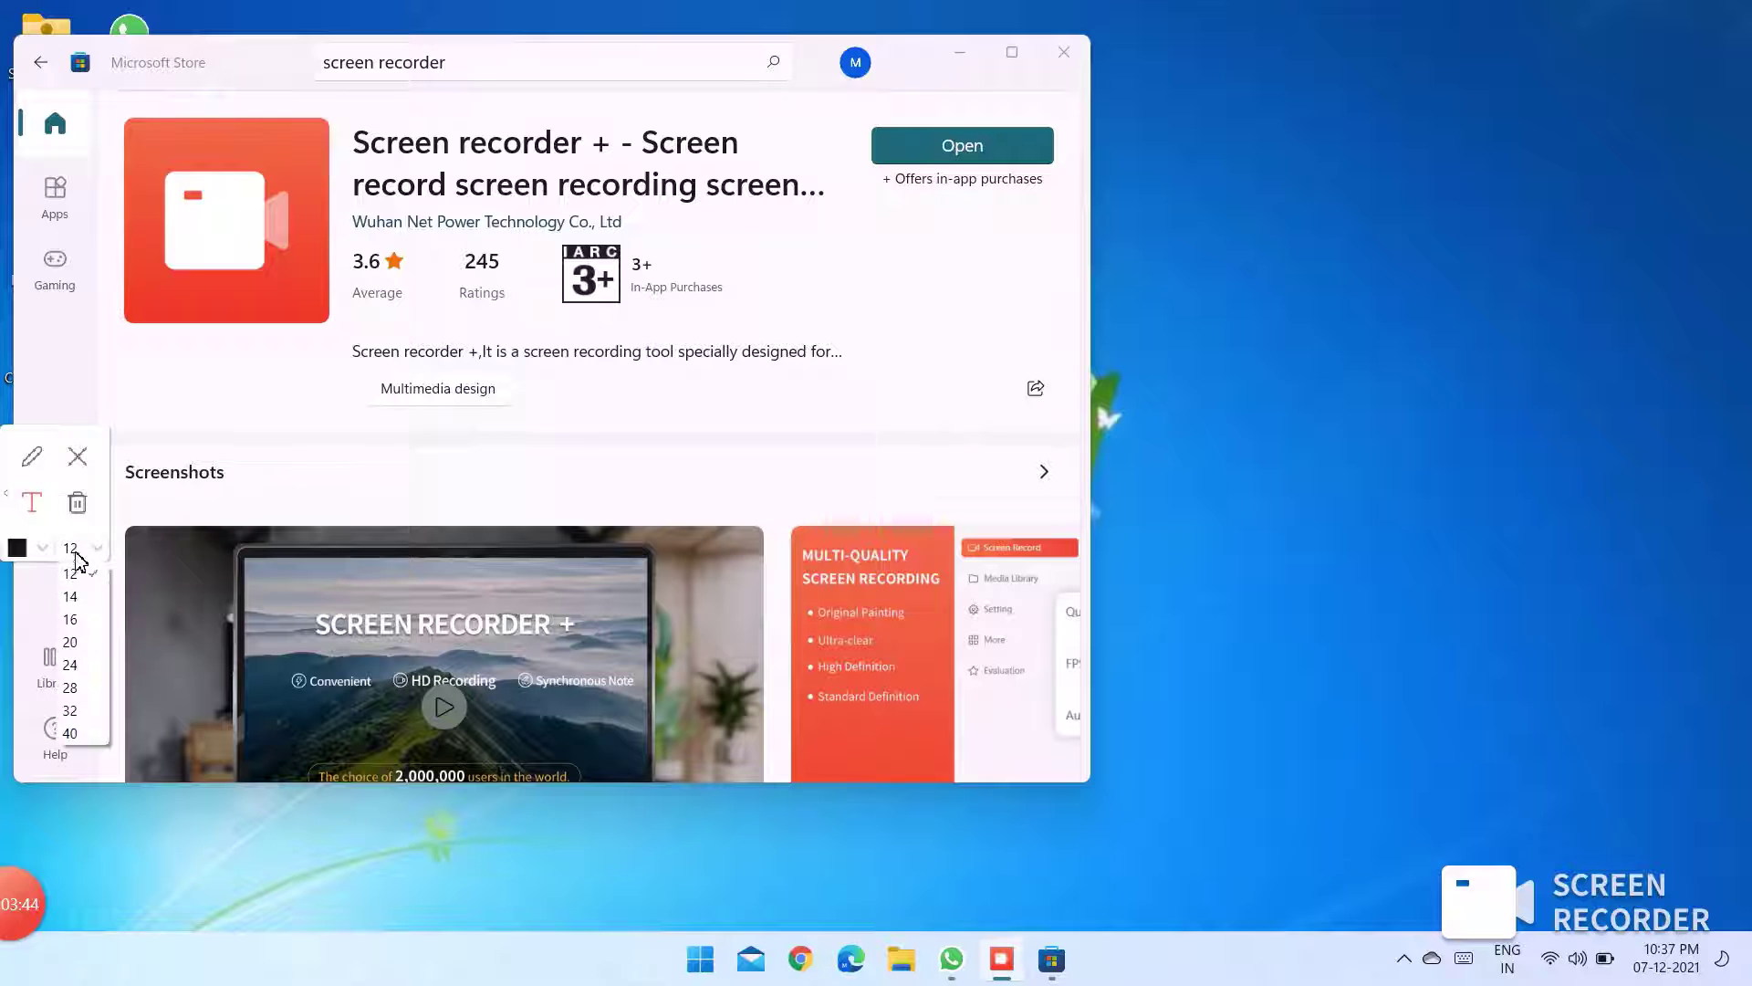
click(71, 664)
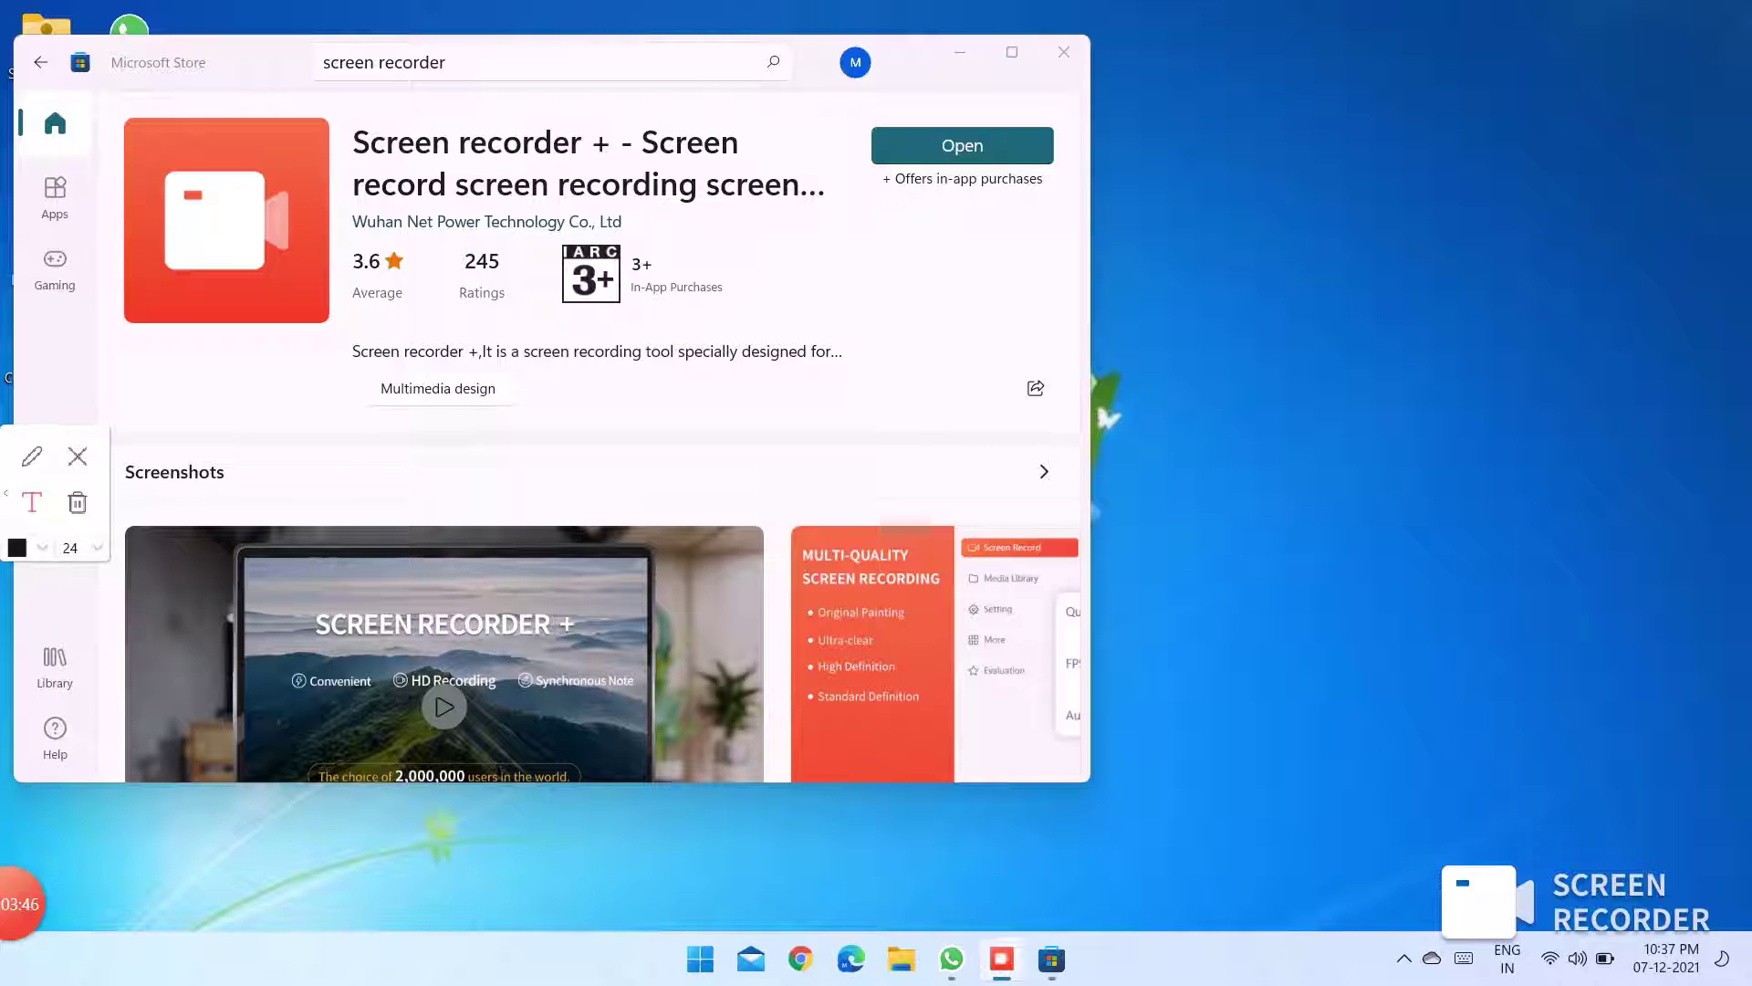
click(808, 300)
text(I will)
key(BackSpace)
key(BackSpace)
key(BackSpace)
key(BackSpace)
key(BackSpace)
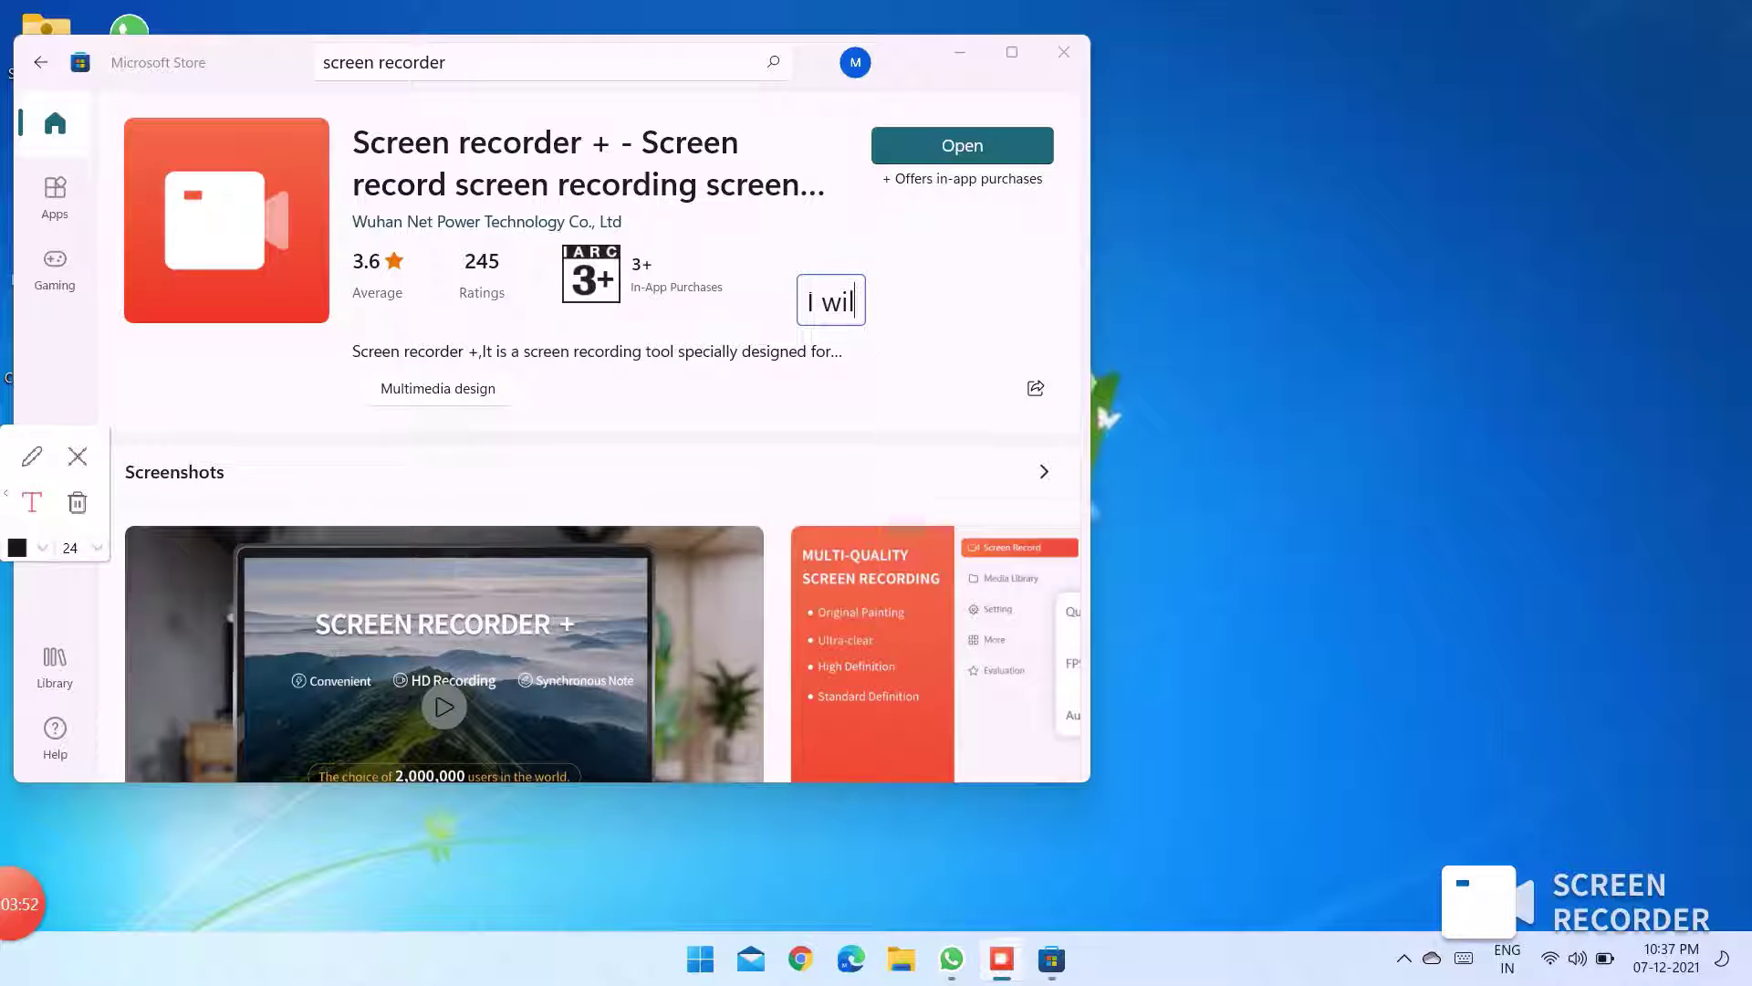
text(have alred)
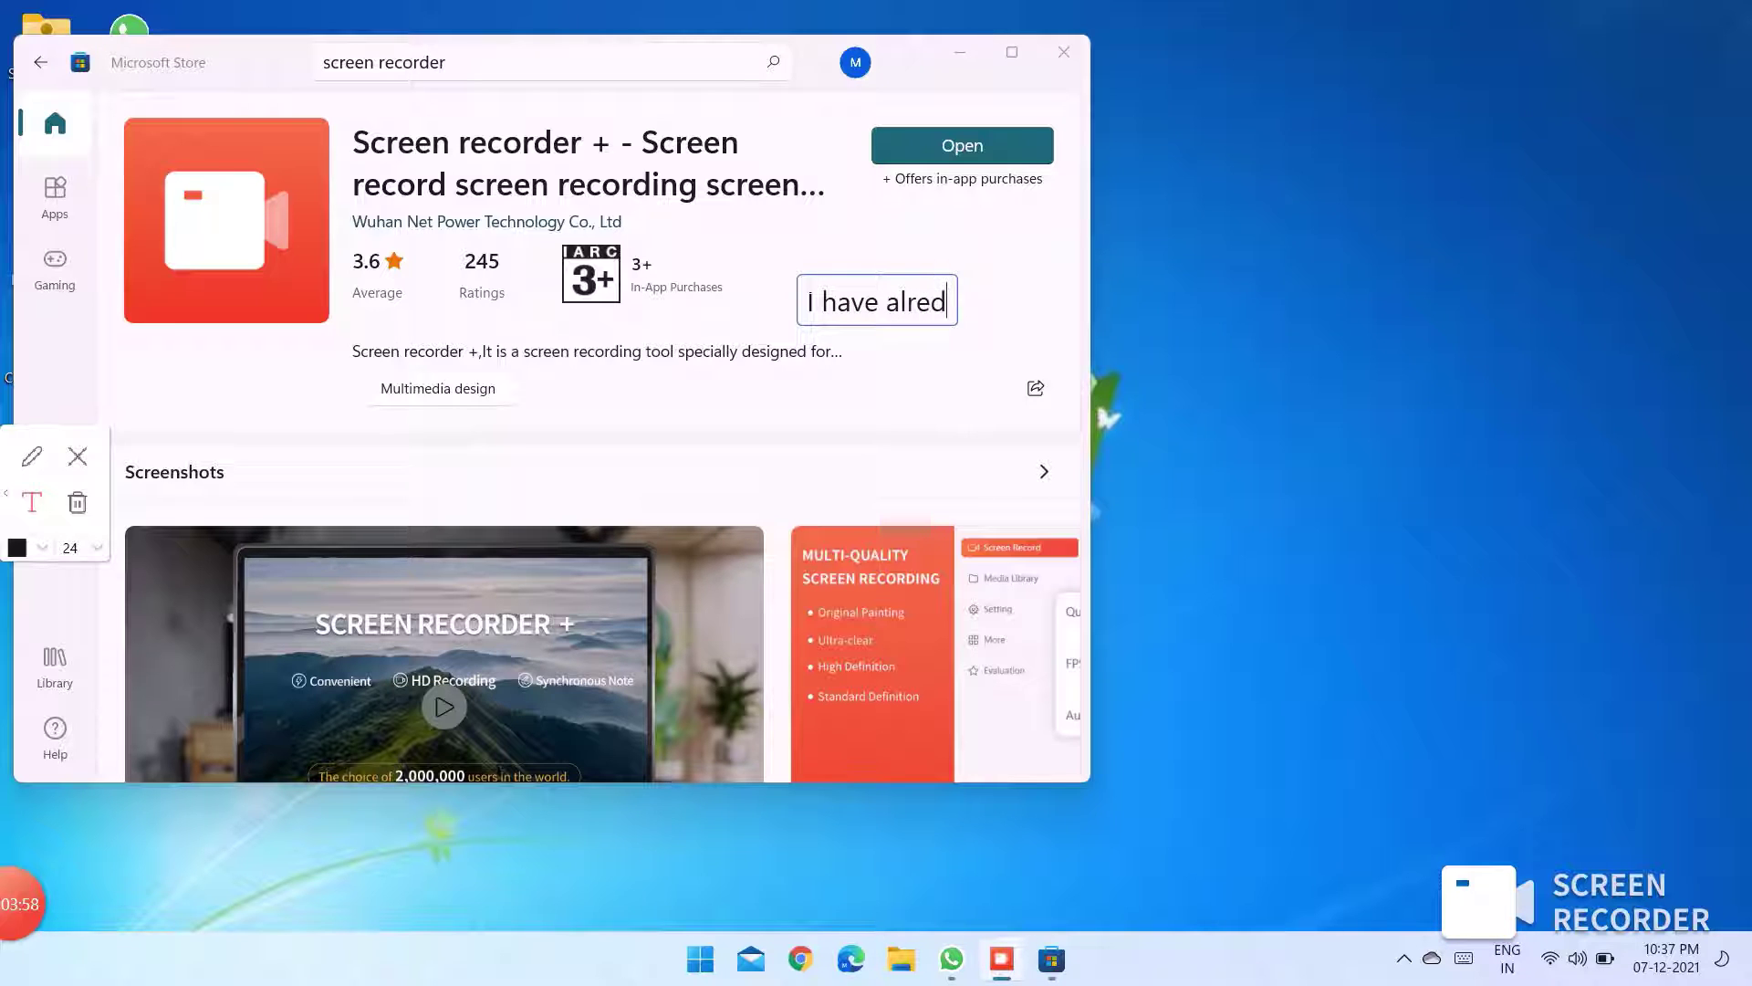
text(y download so)
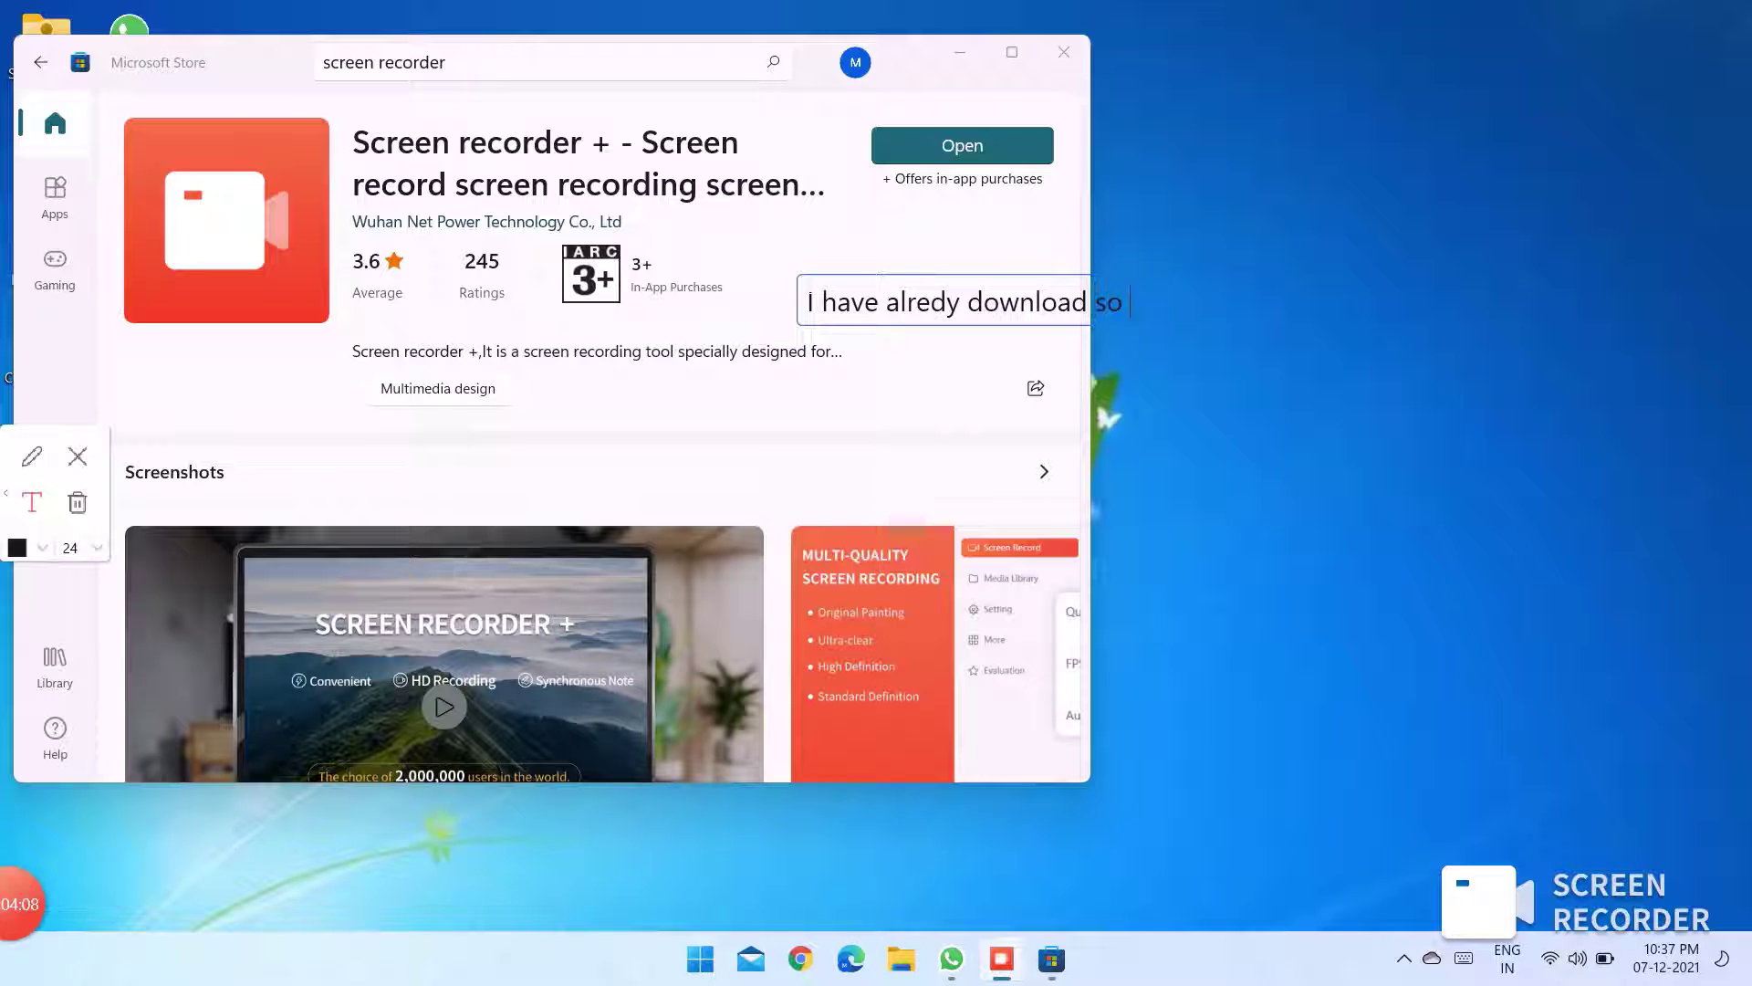
text( I will not downlo)
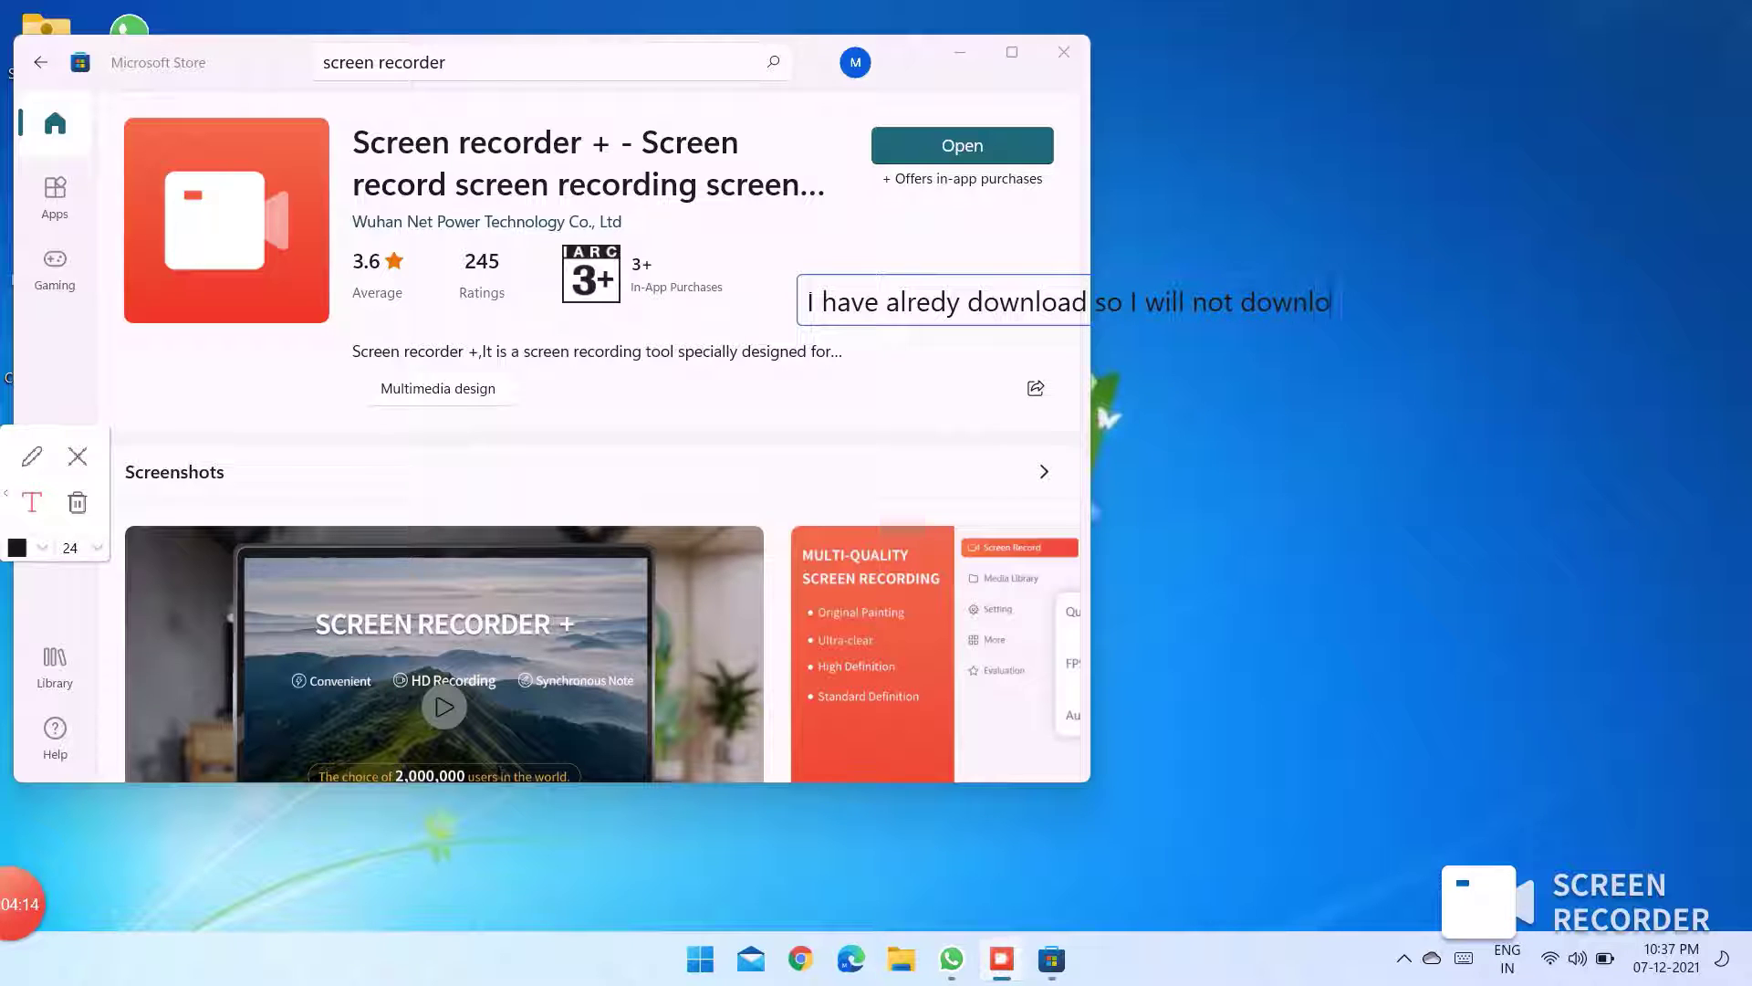
text(ad again)
Add the text annotation "you shold download" below the first note on the store page.
click(771, 401)
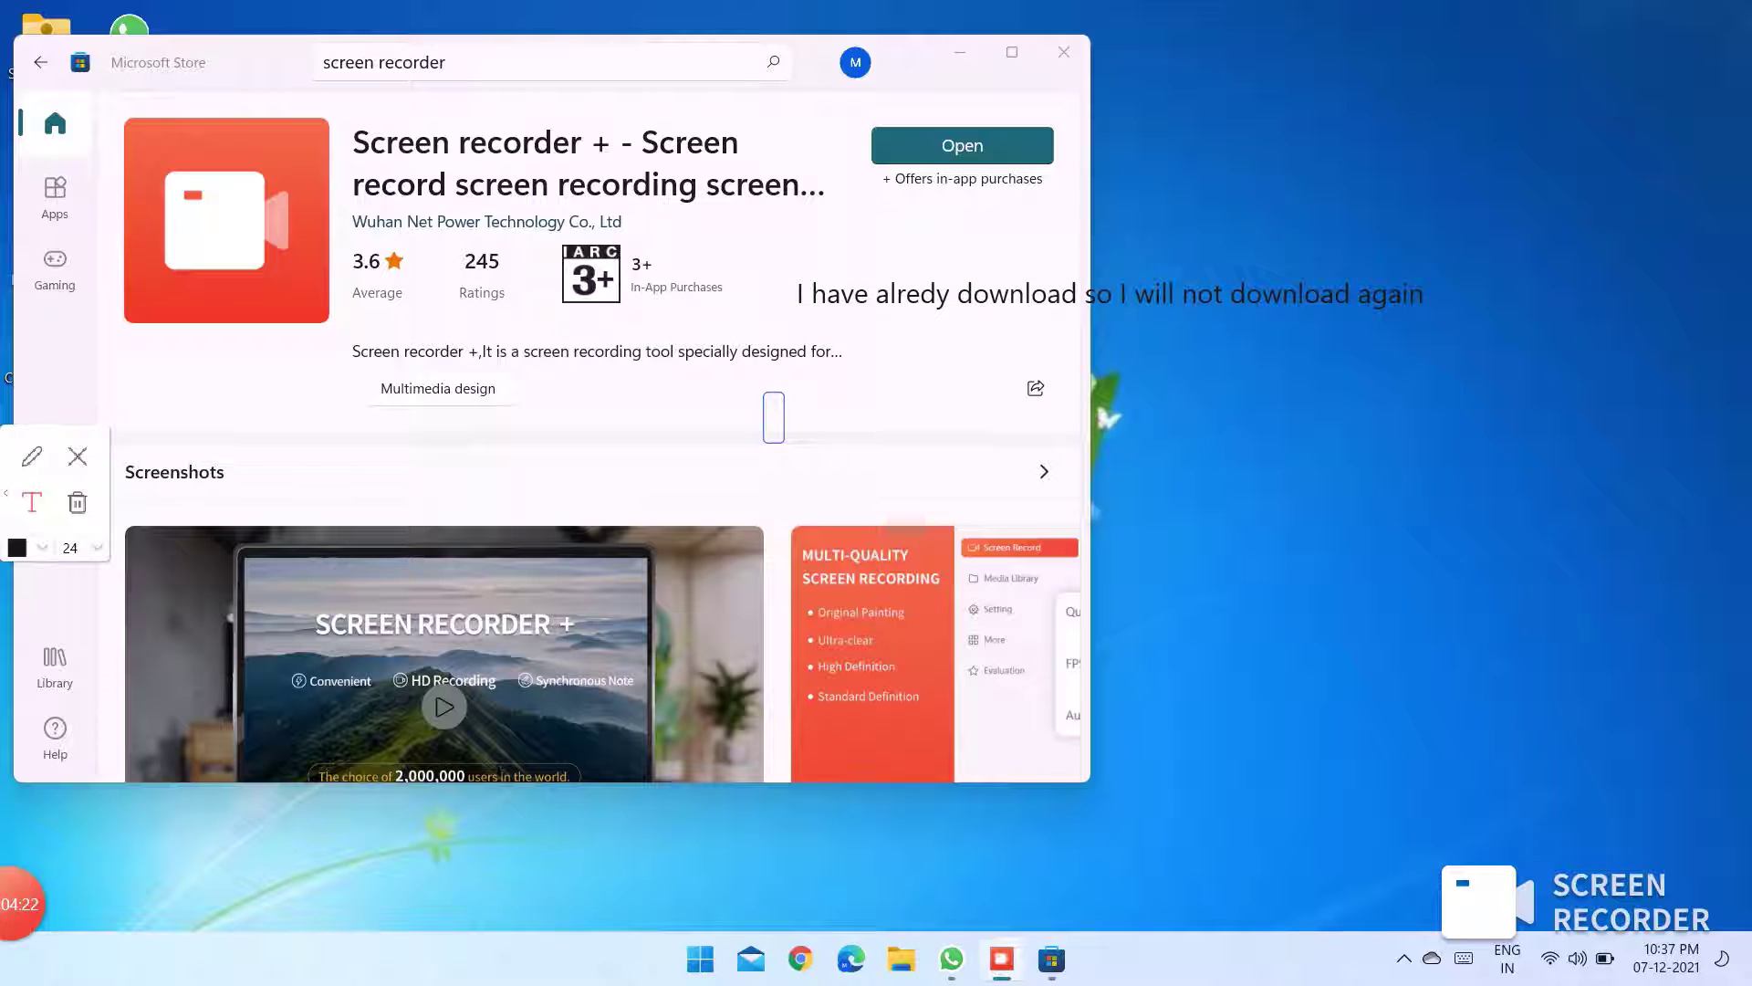
text(you shol)
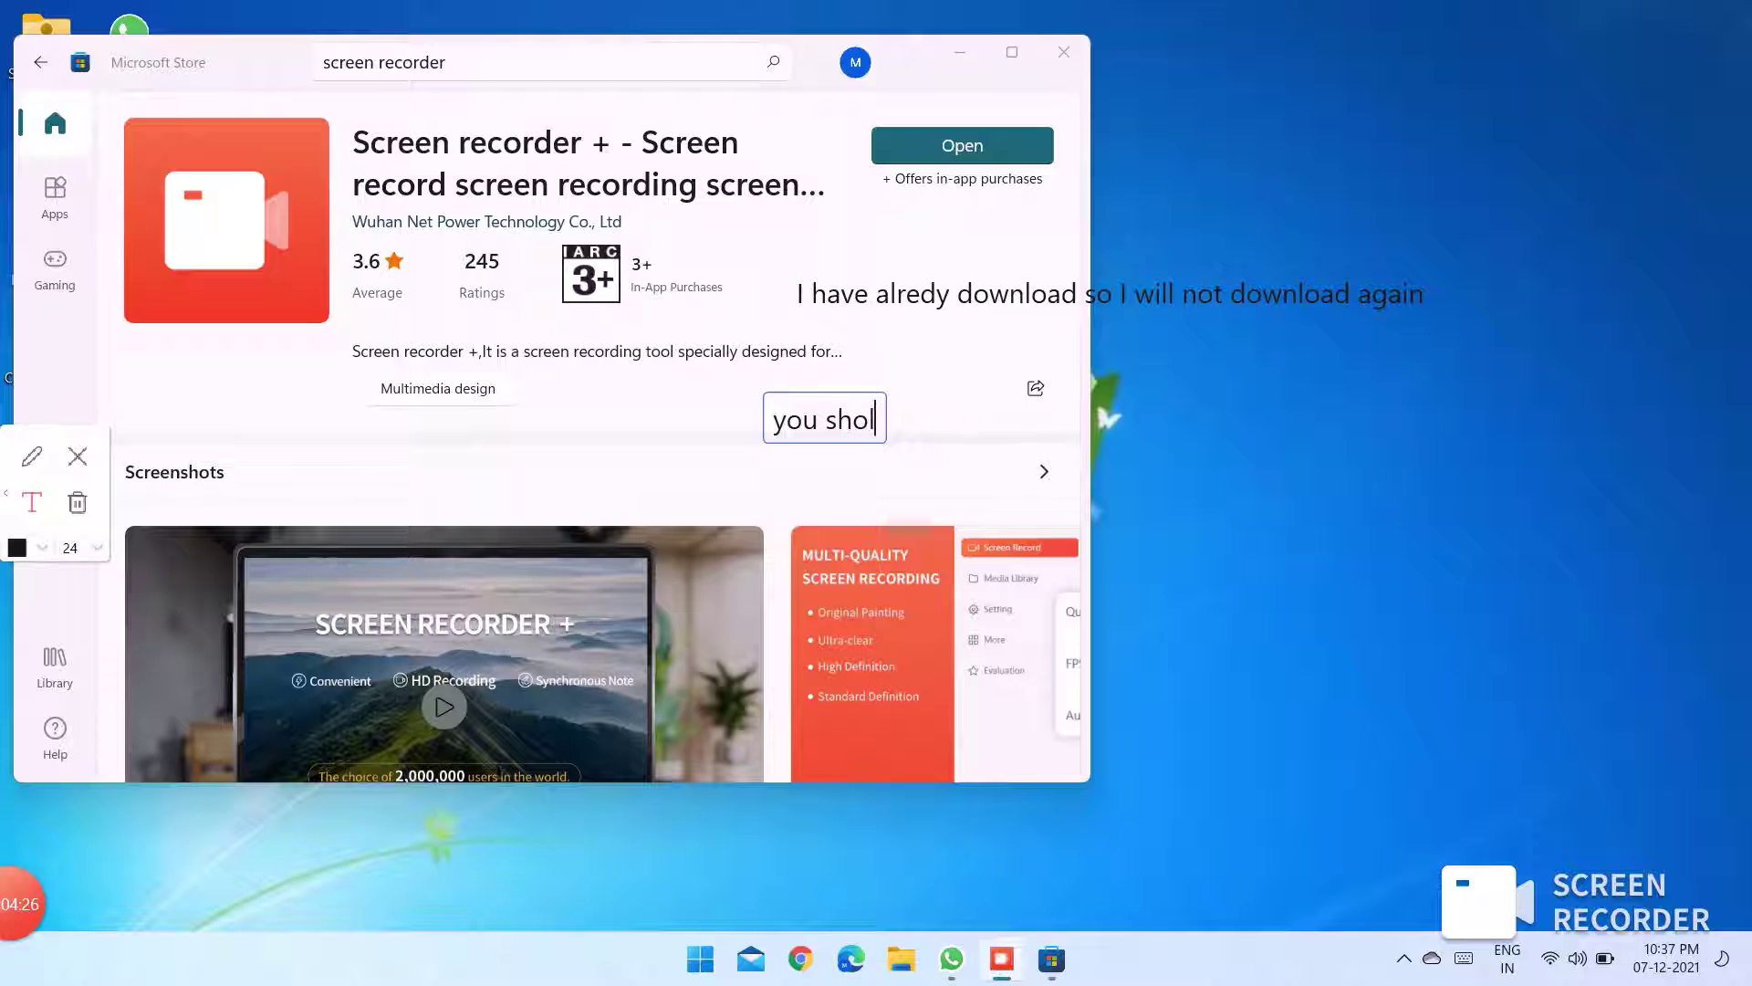
text(d dow)
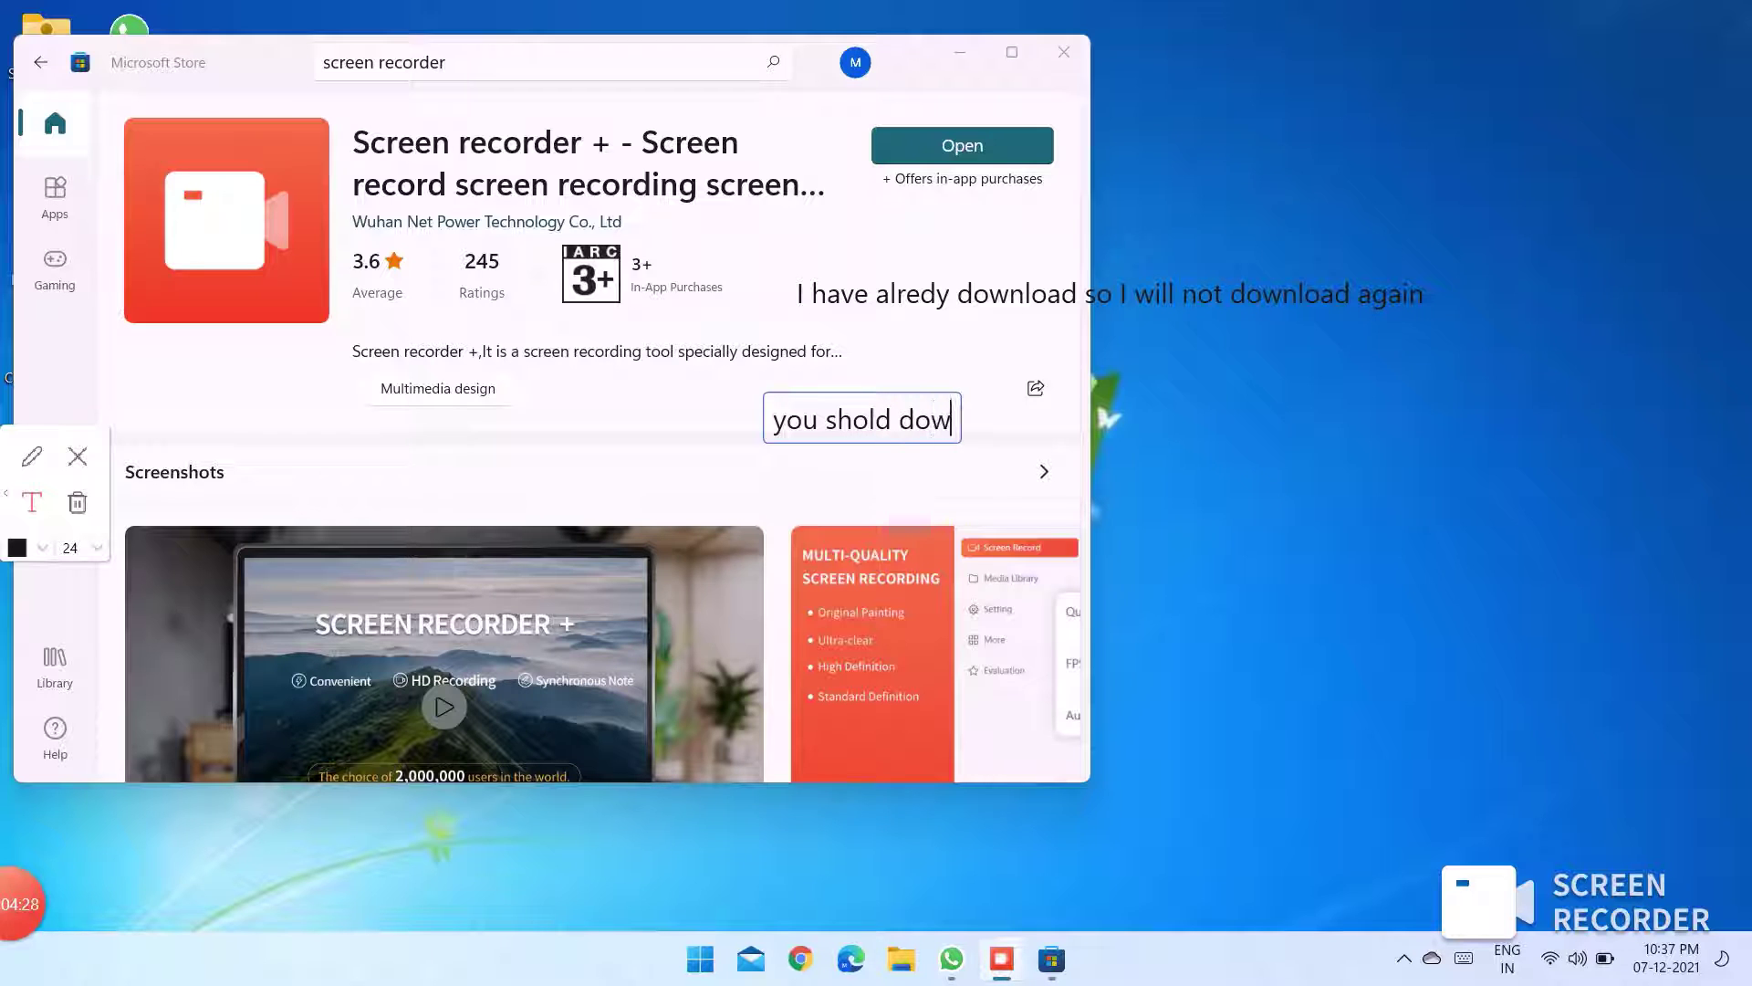
text(nload)
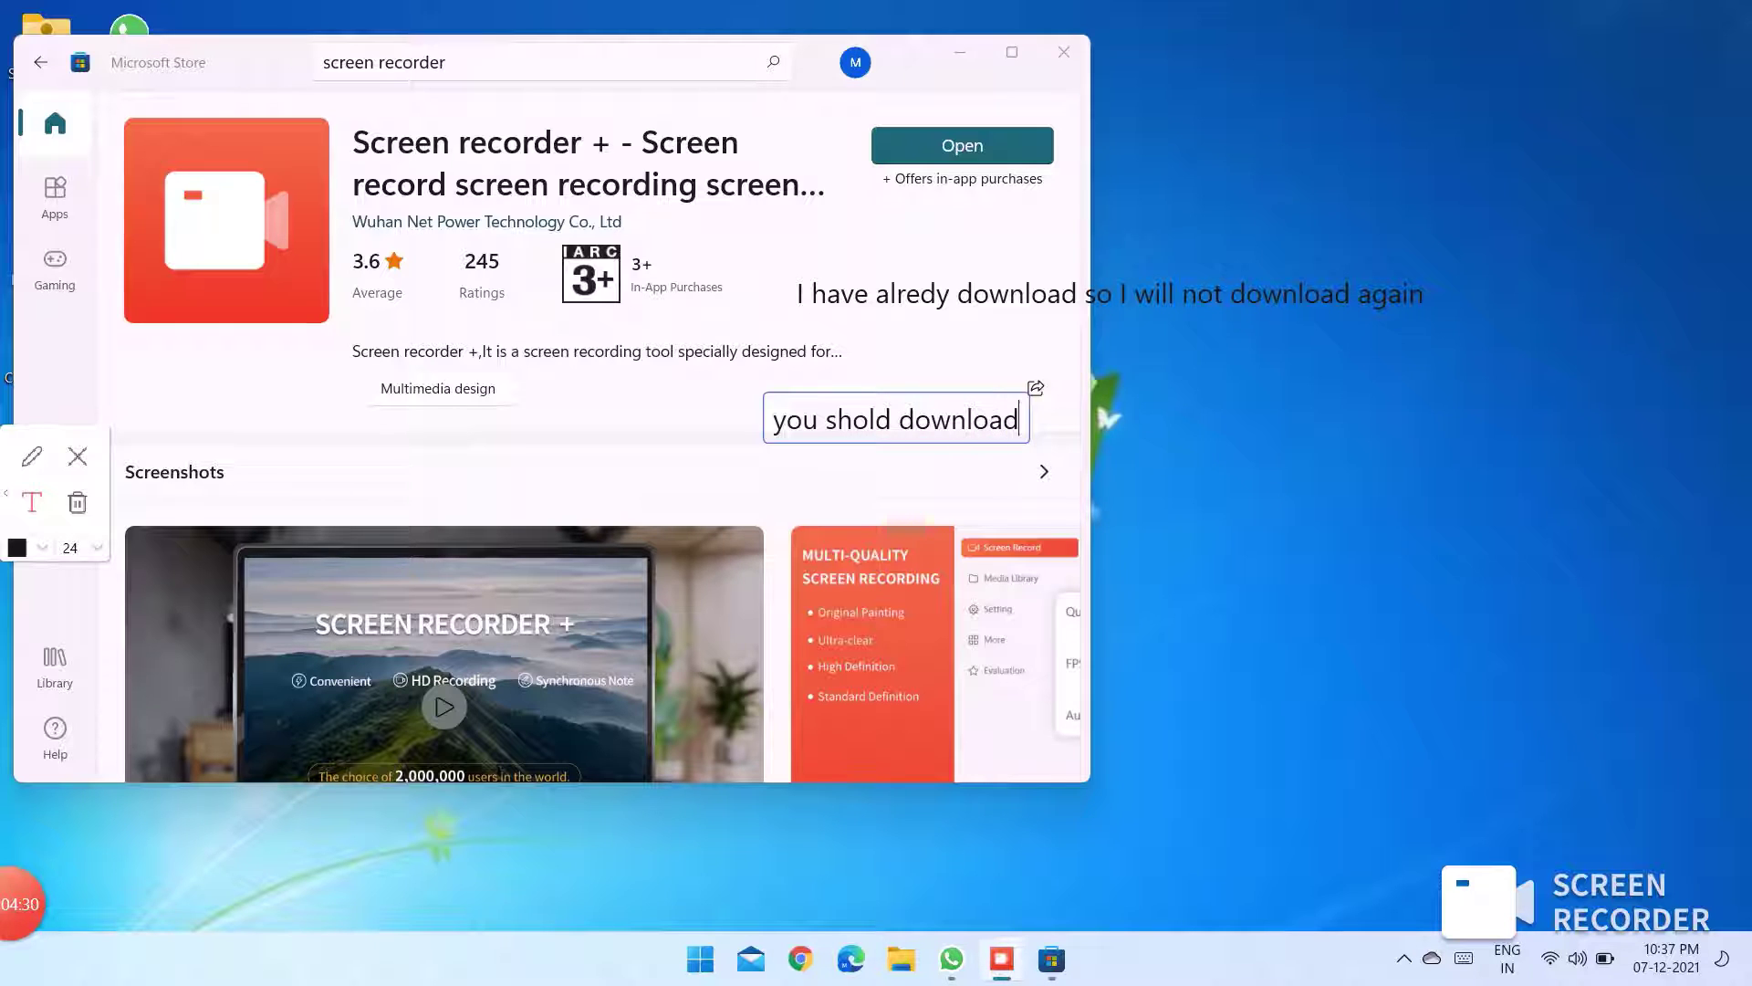
Add the text annotation "after download and install complete open it" beside the Screenshots heading.
click(631, 474)
text(a)
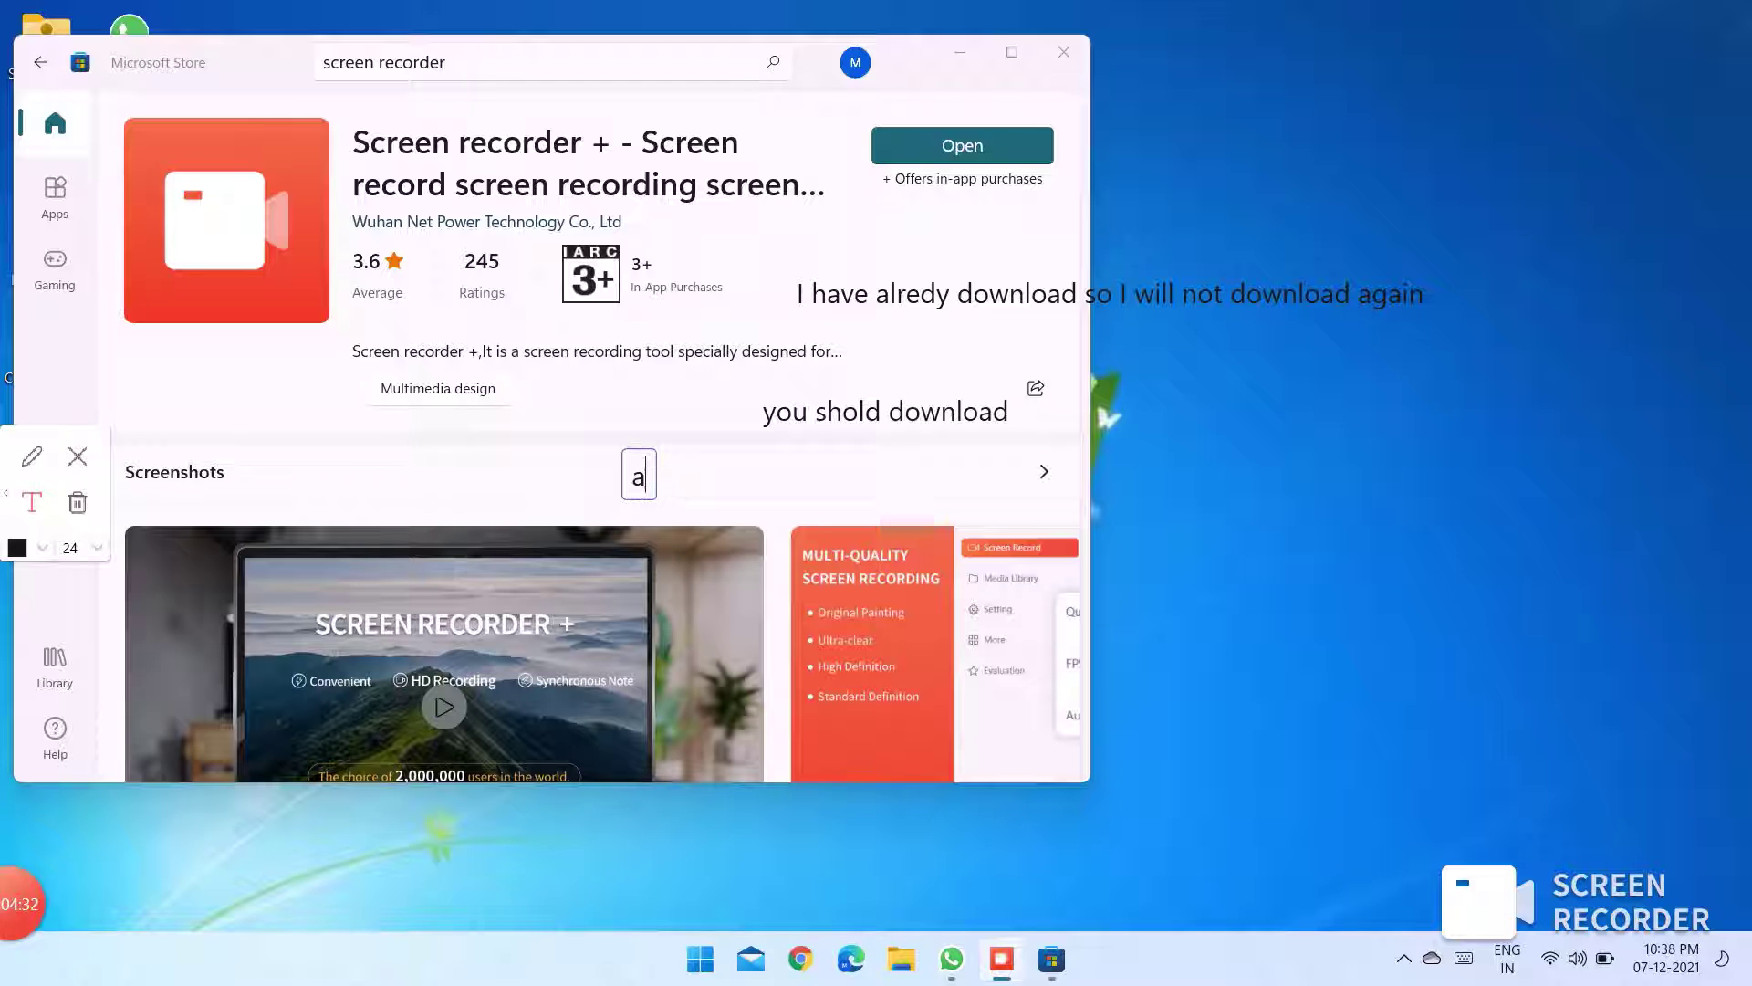
text(fter d)
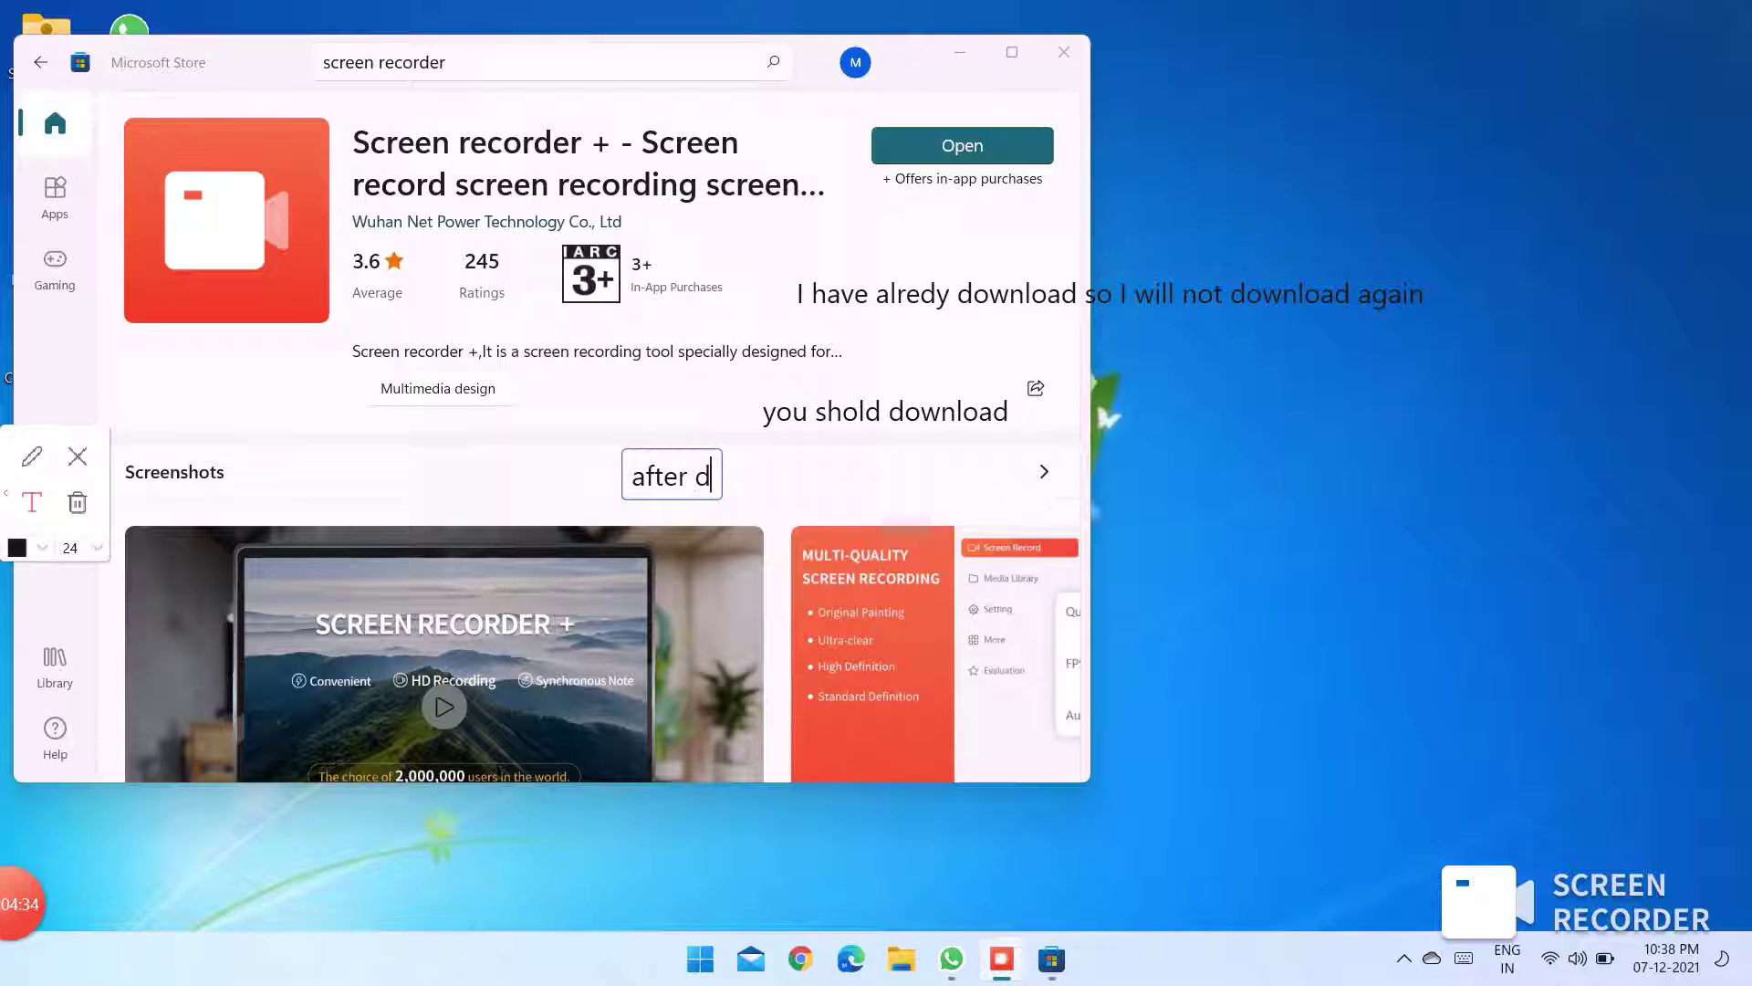
text(ownload a)
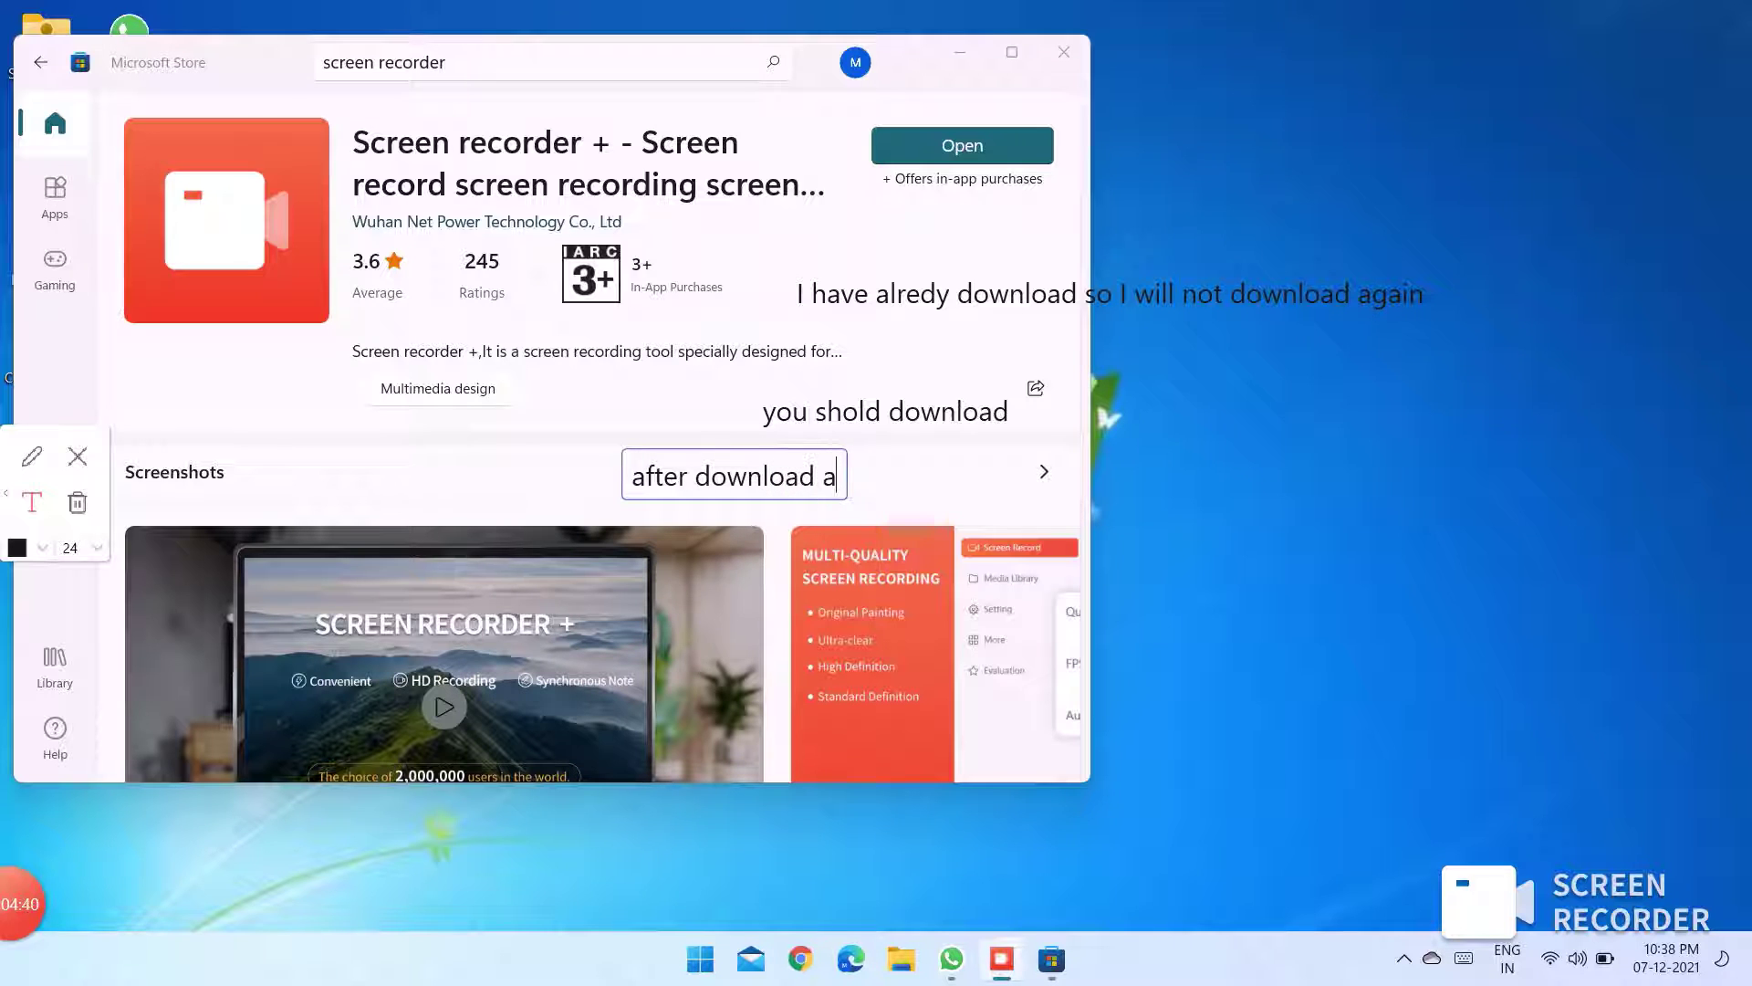
text(nd install )
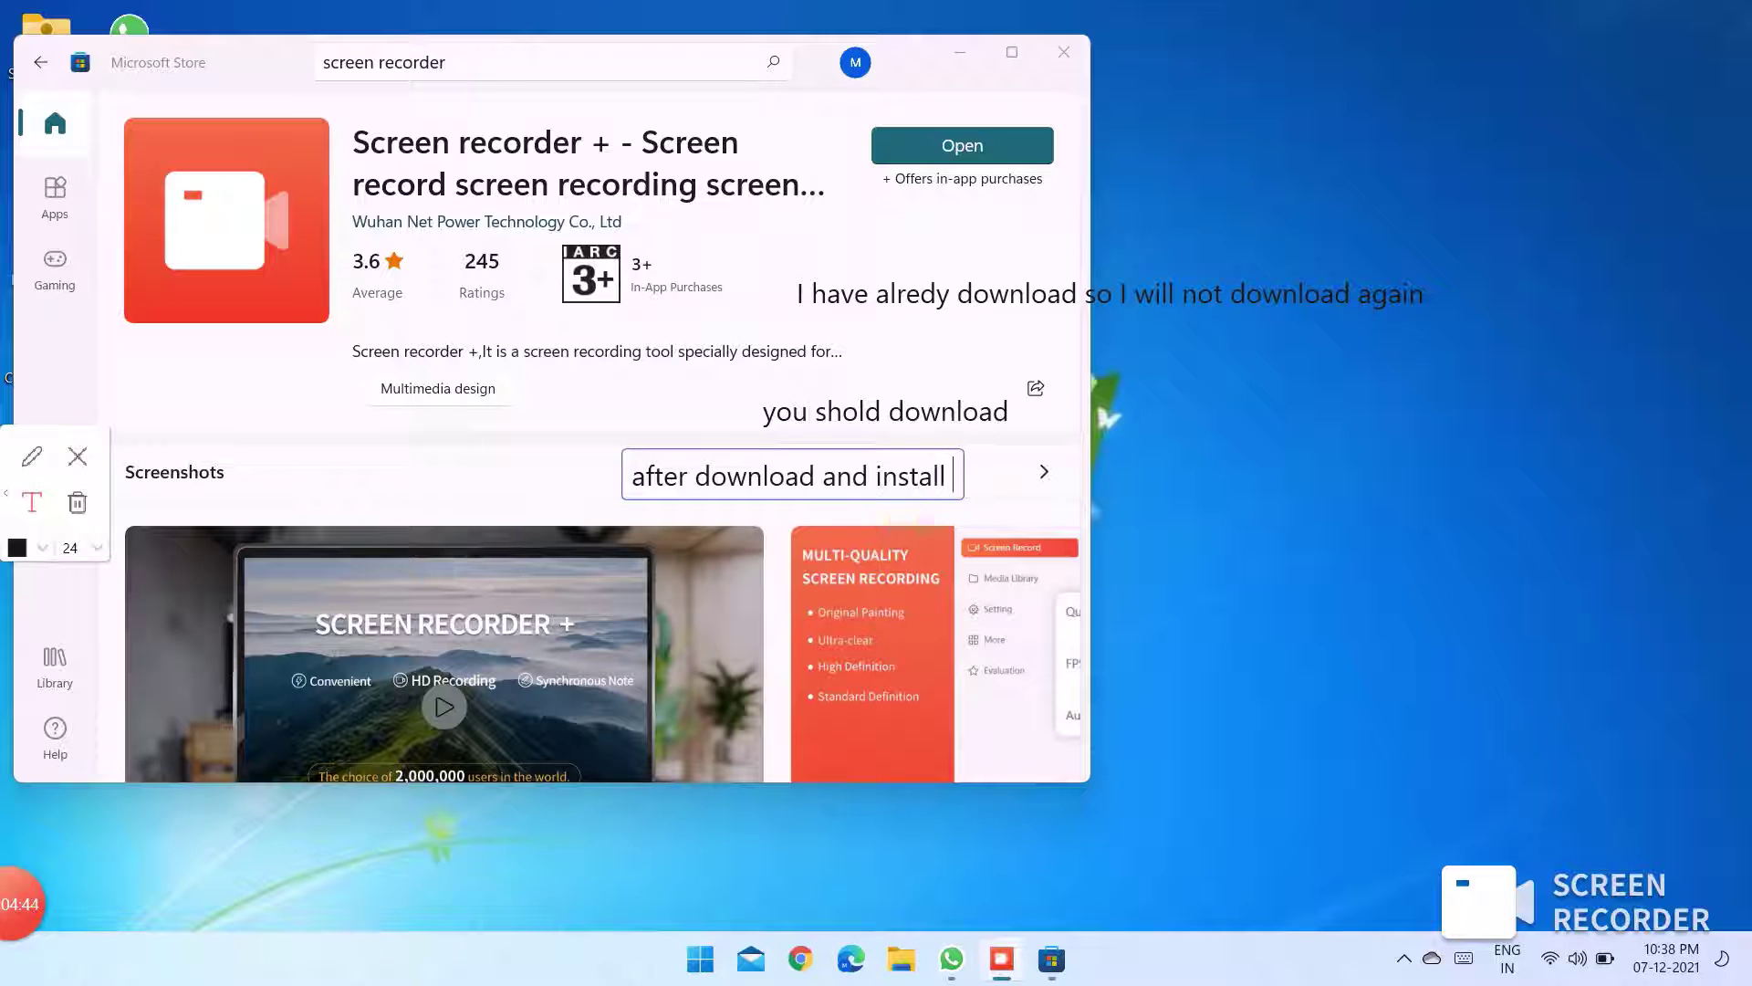
text(com)
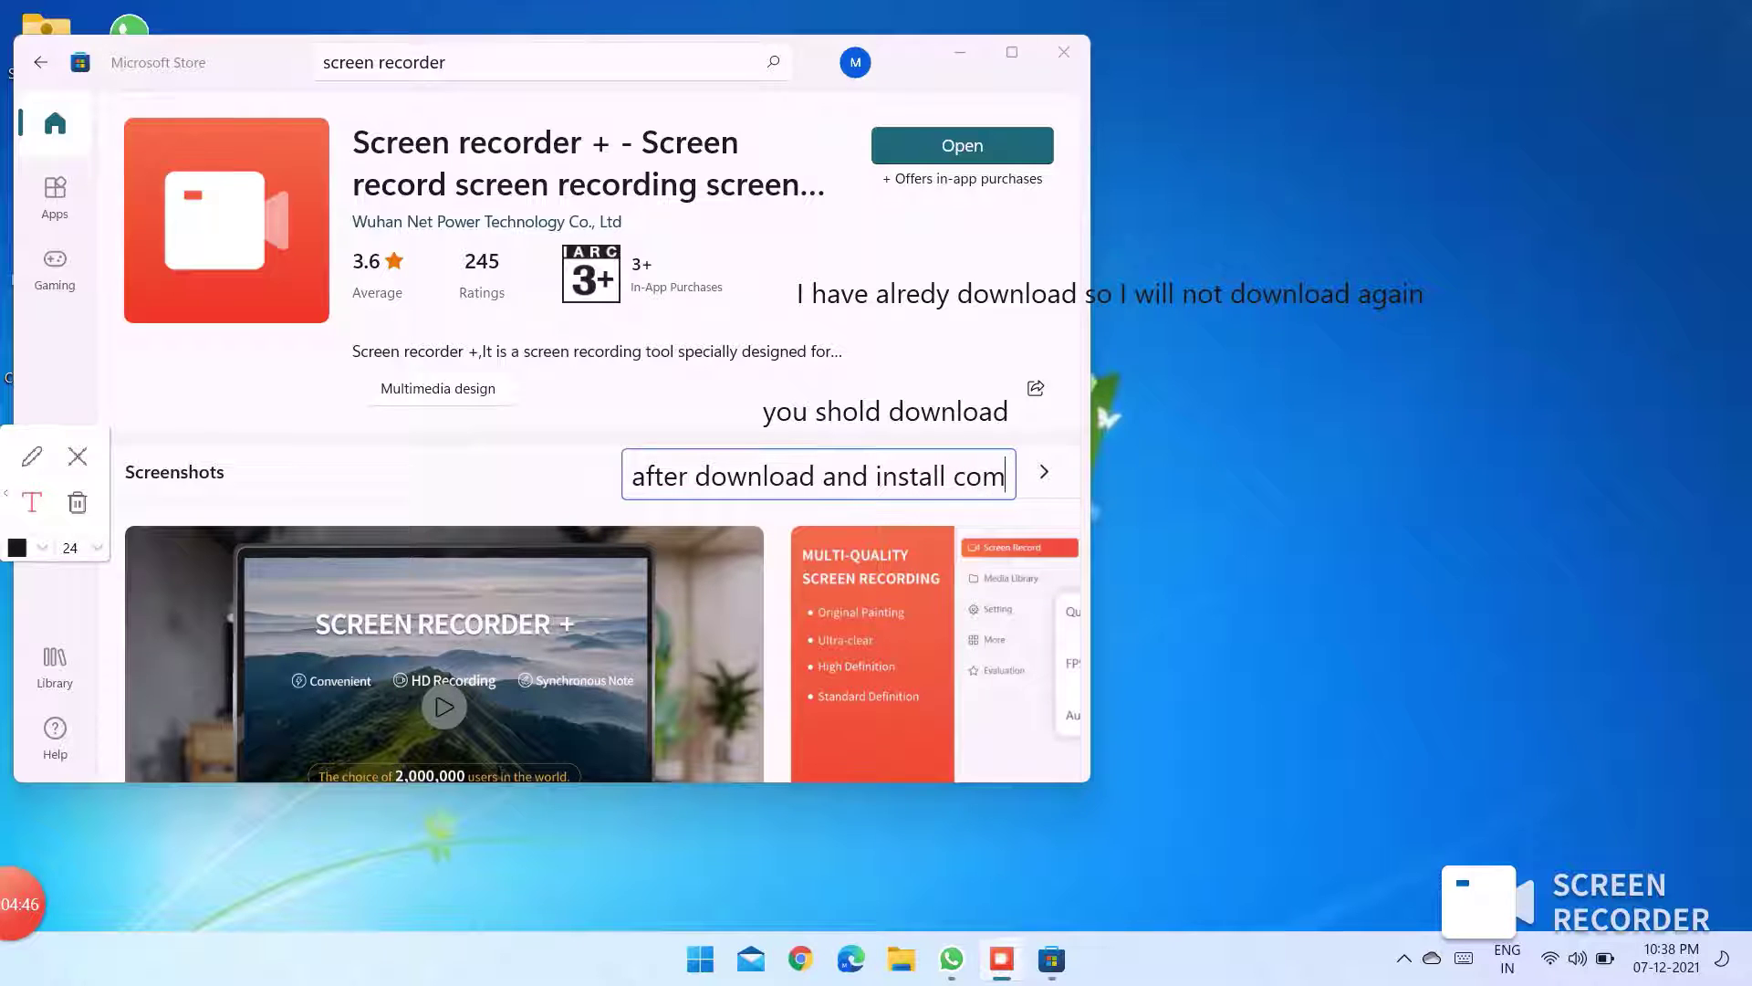
text(plete)
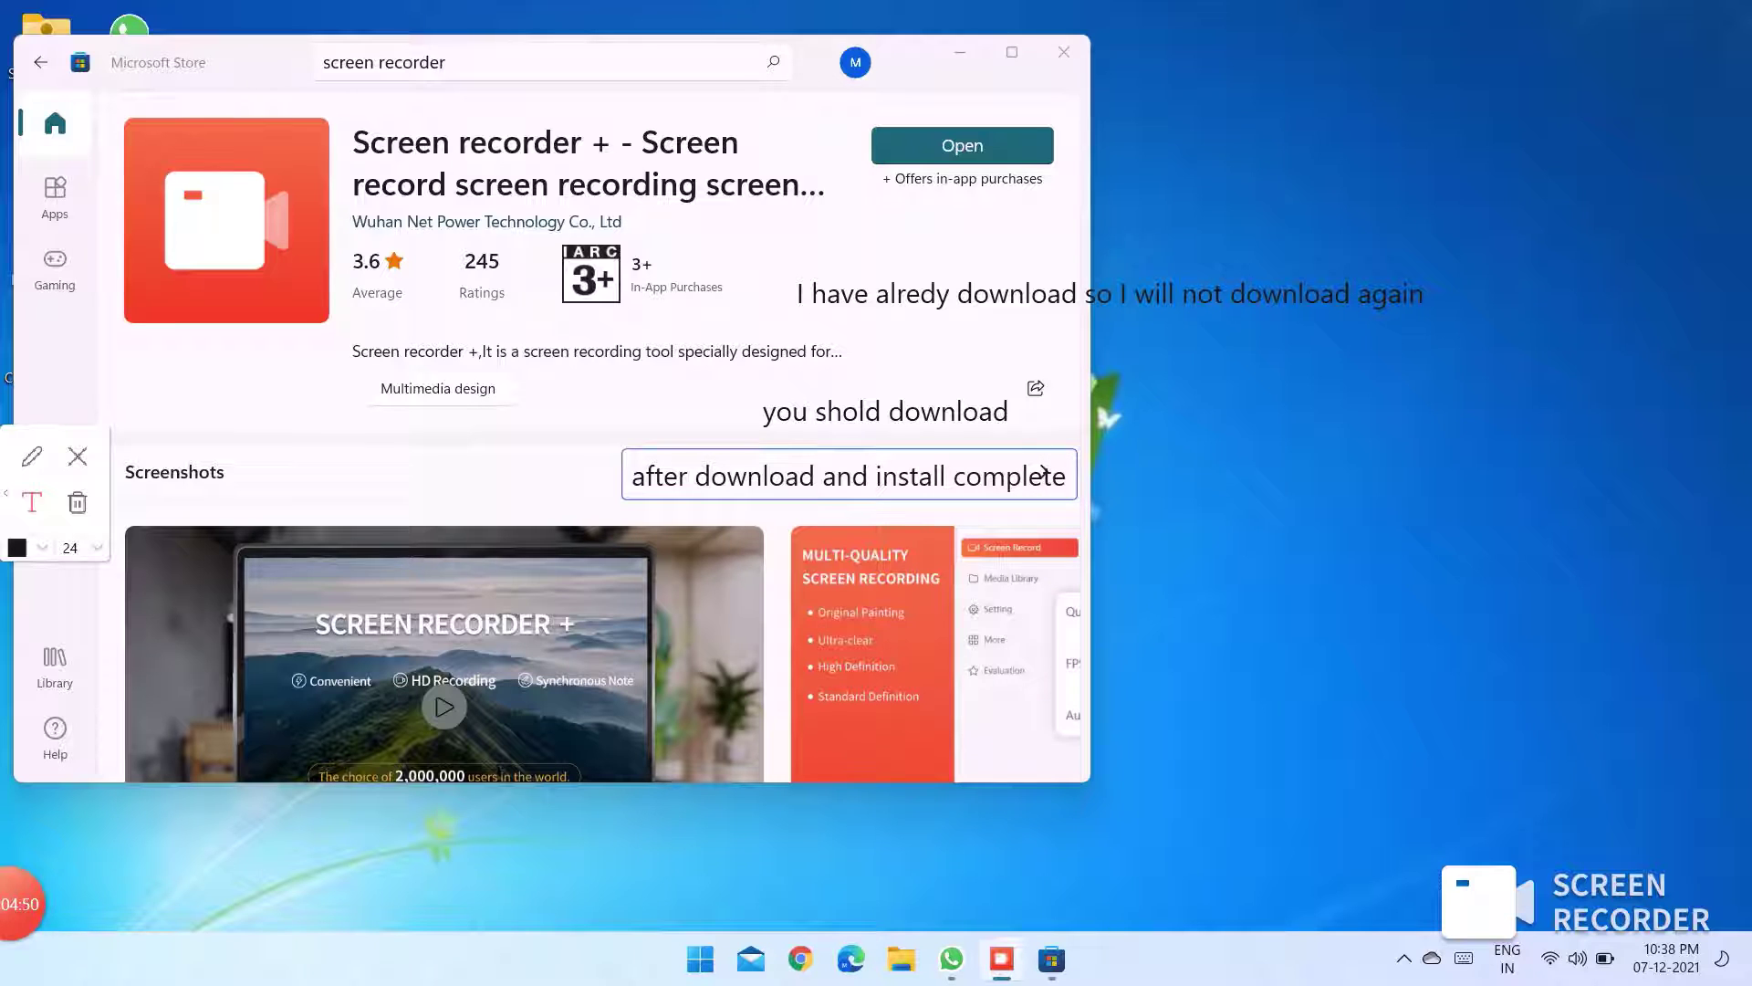
text( open it)
Leave annotation mode and open the Screen recorder + window over the store page.
click(78, 455)
click(902, 157)
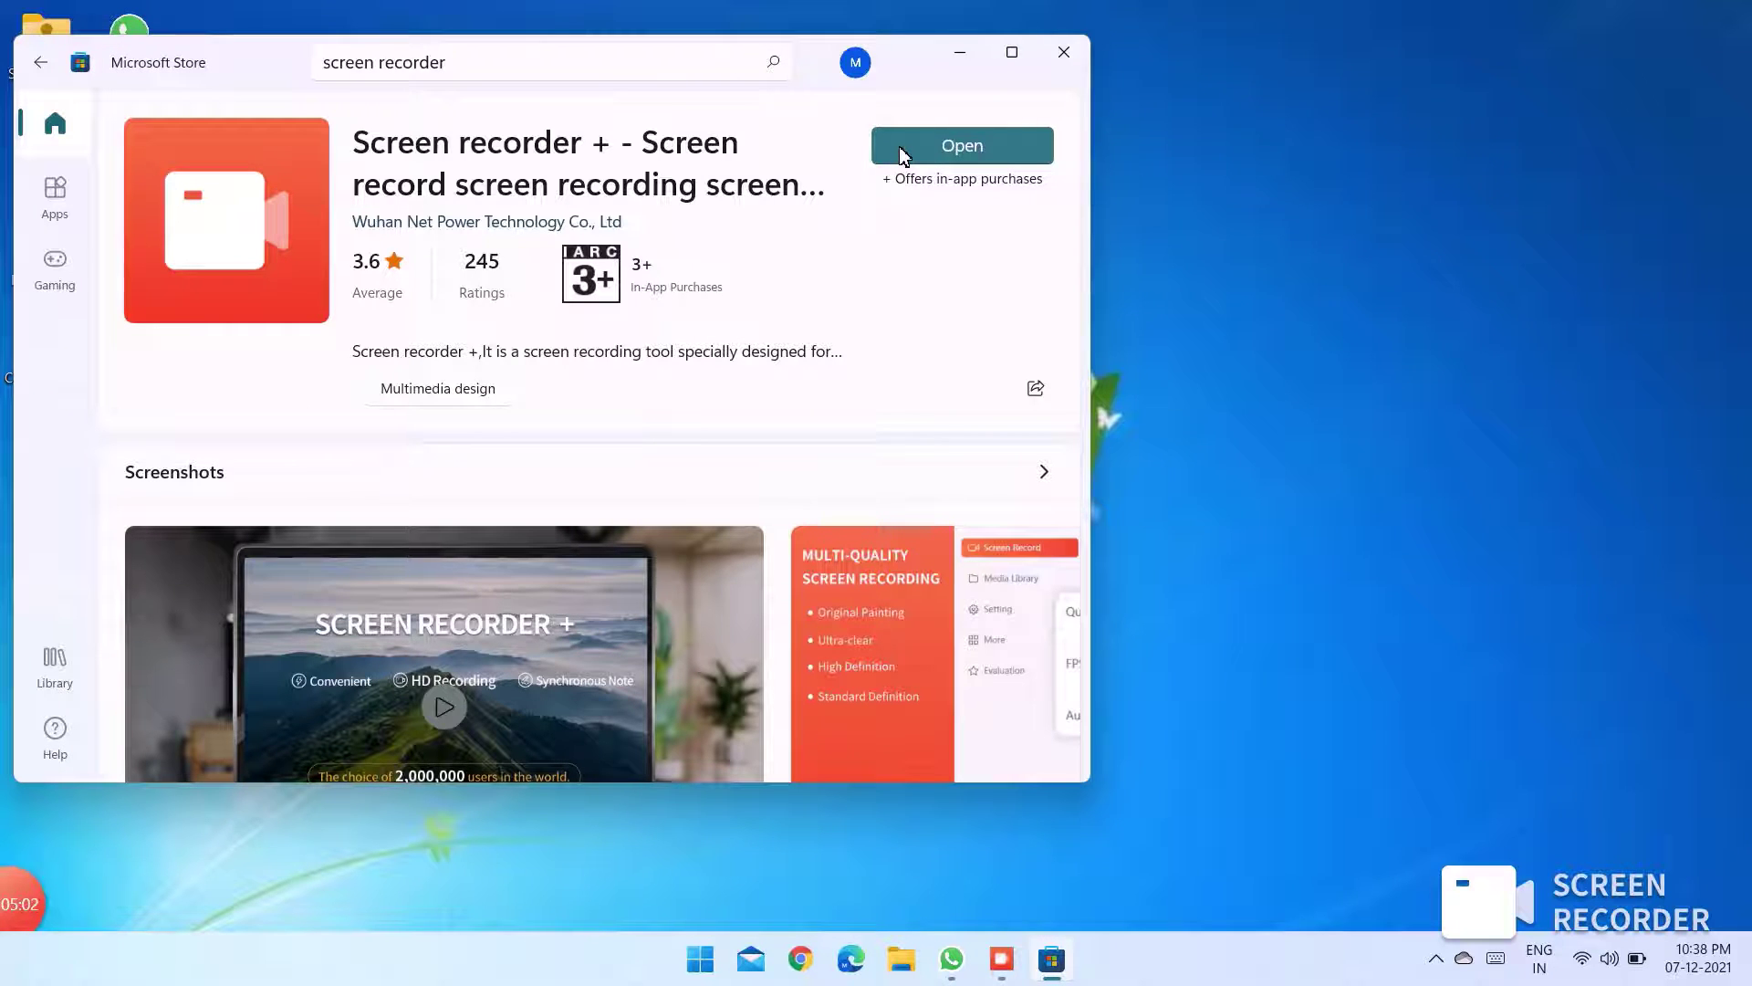
click(1002, 959)
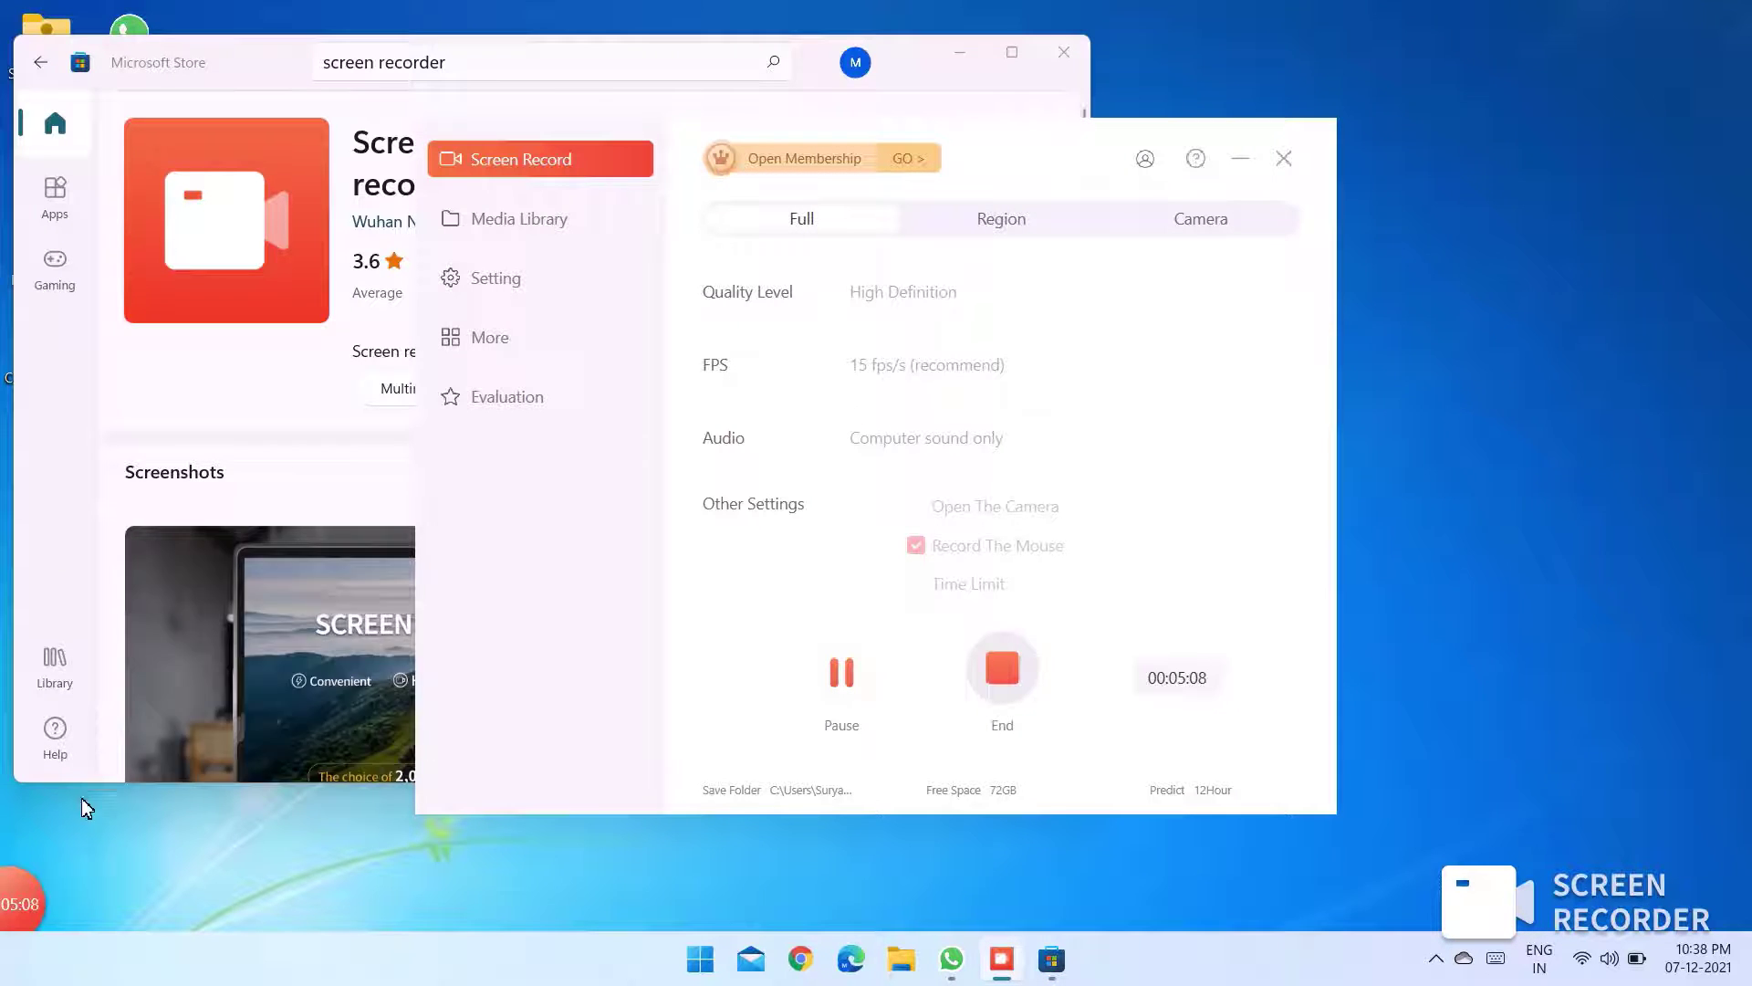
Show the desktop, bring the Screen recorder + window back up alone and leave annotation mode.
mouse_move(34, 896)
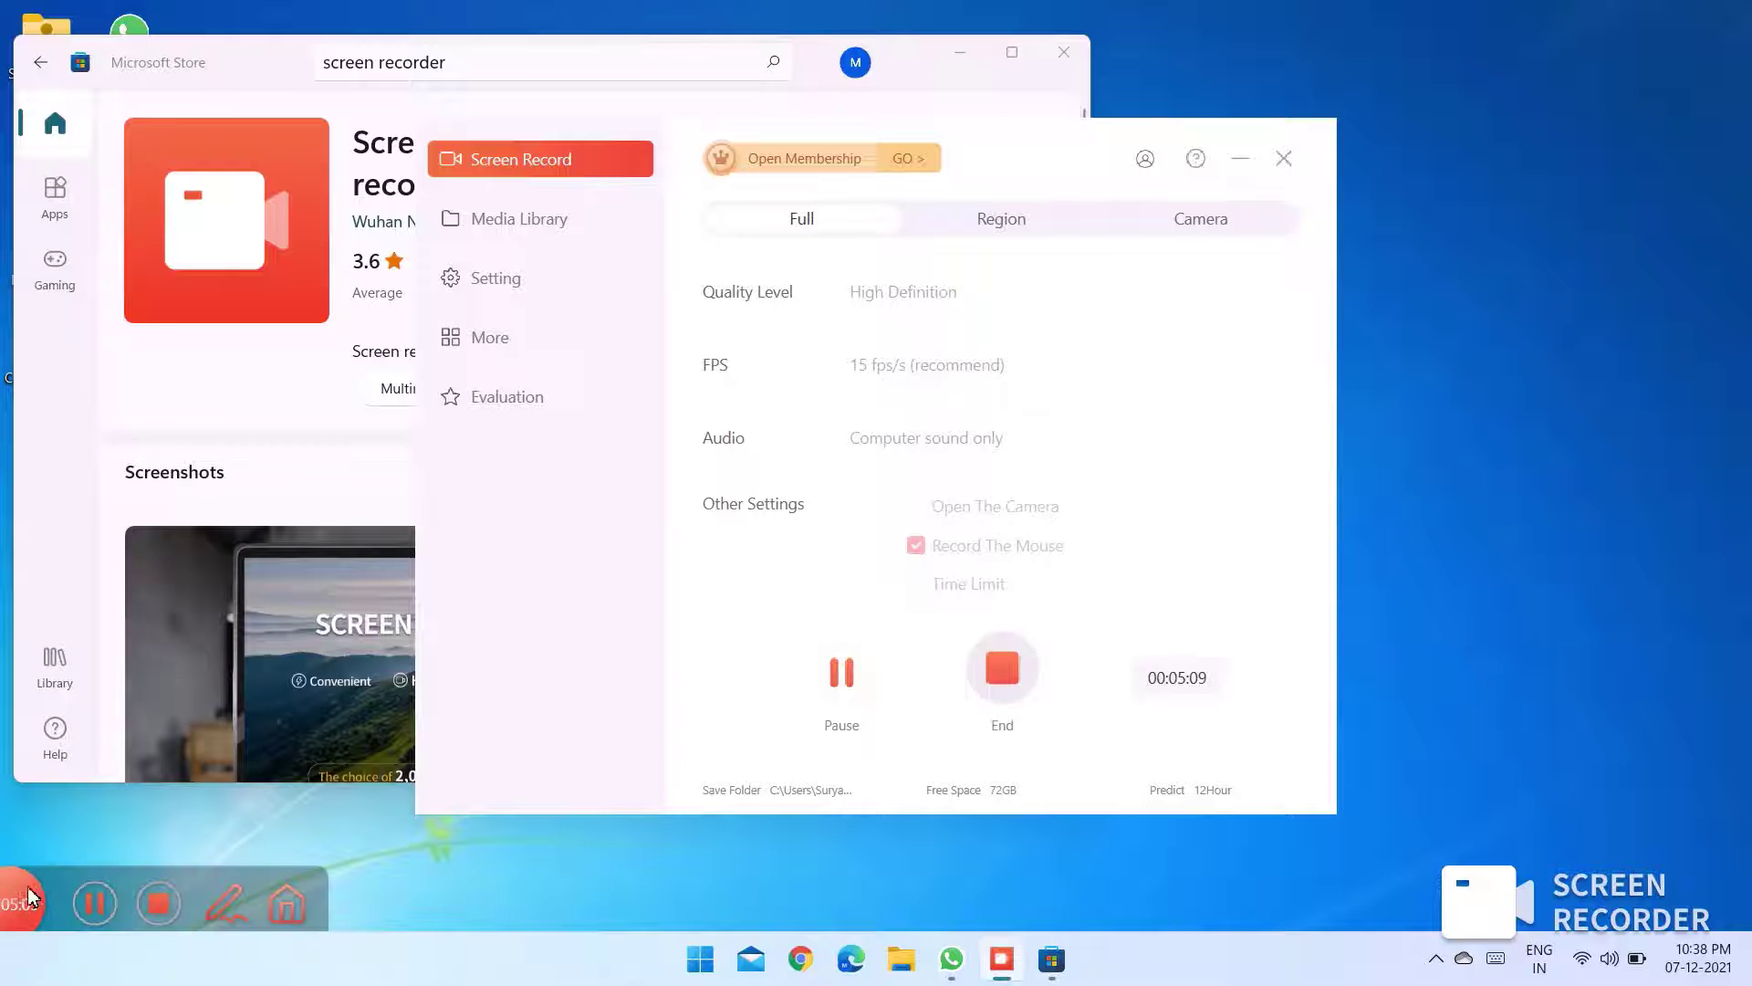
click(226, 903)
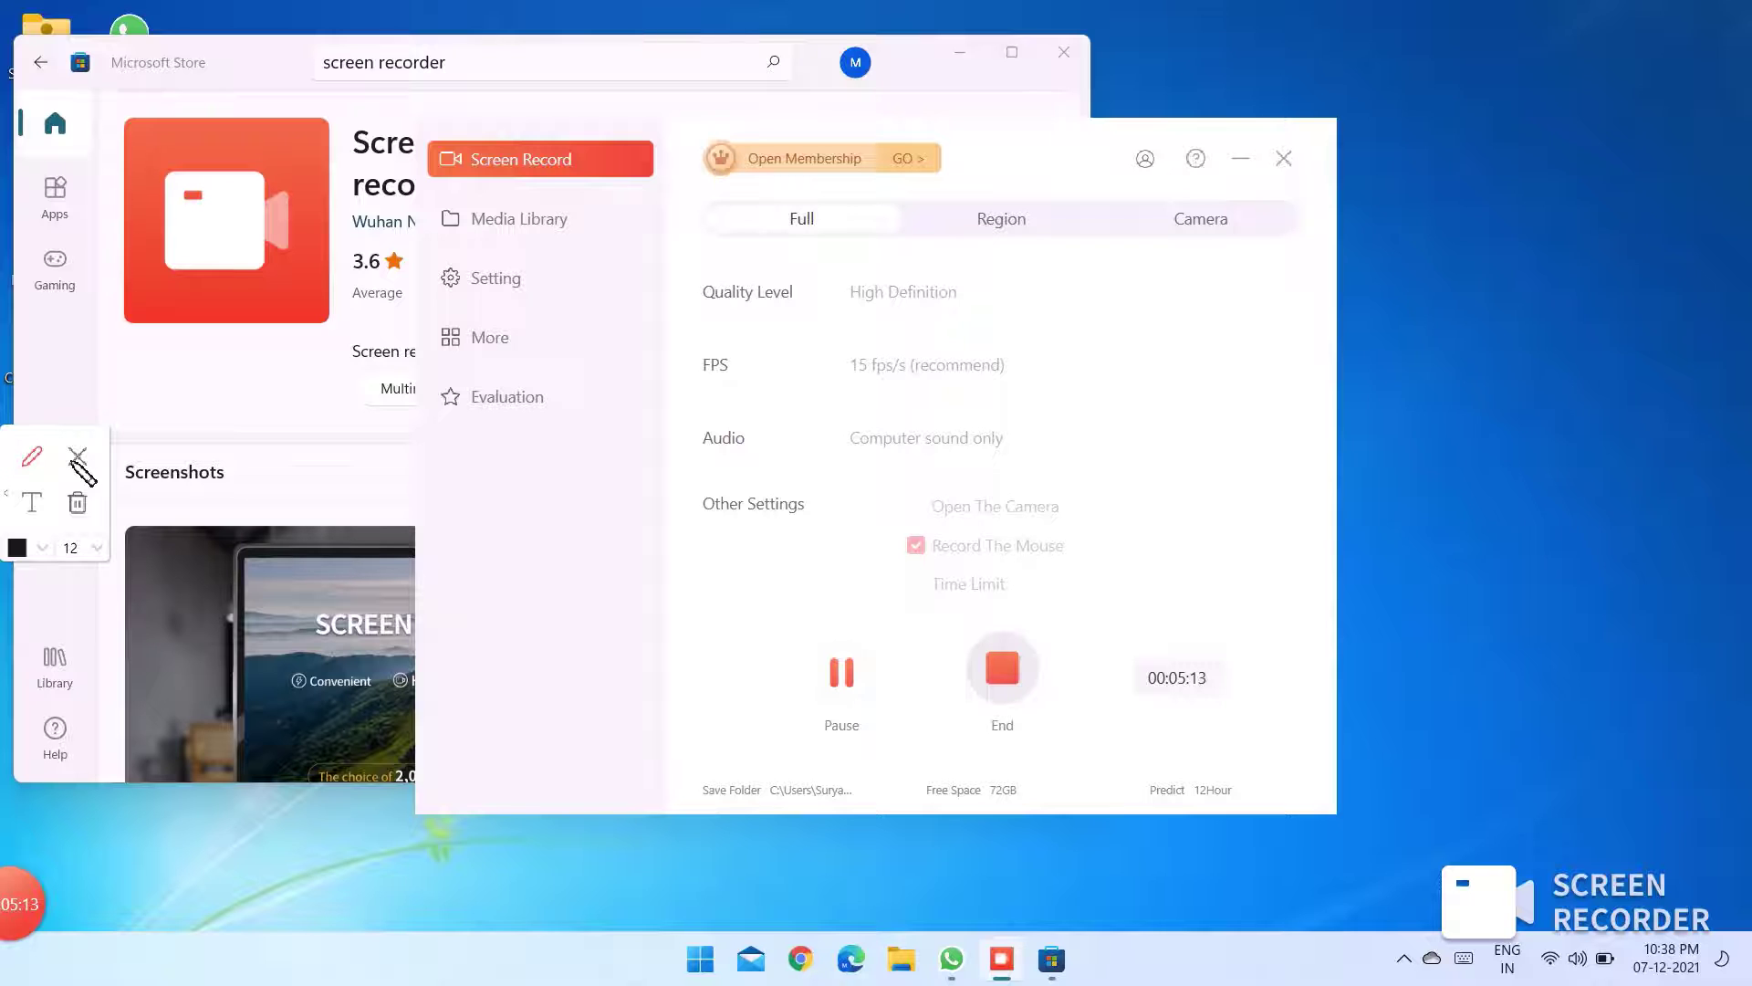
key(super+d)
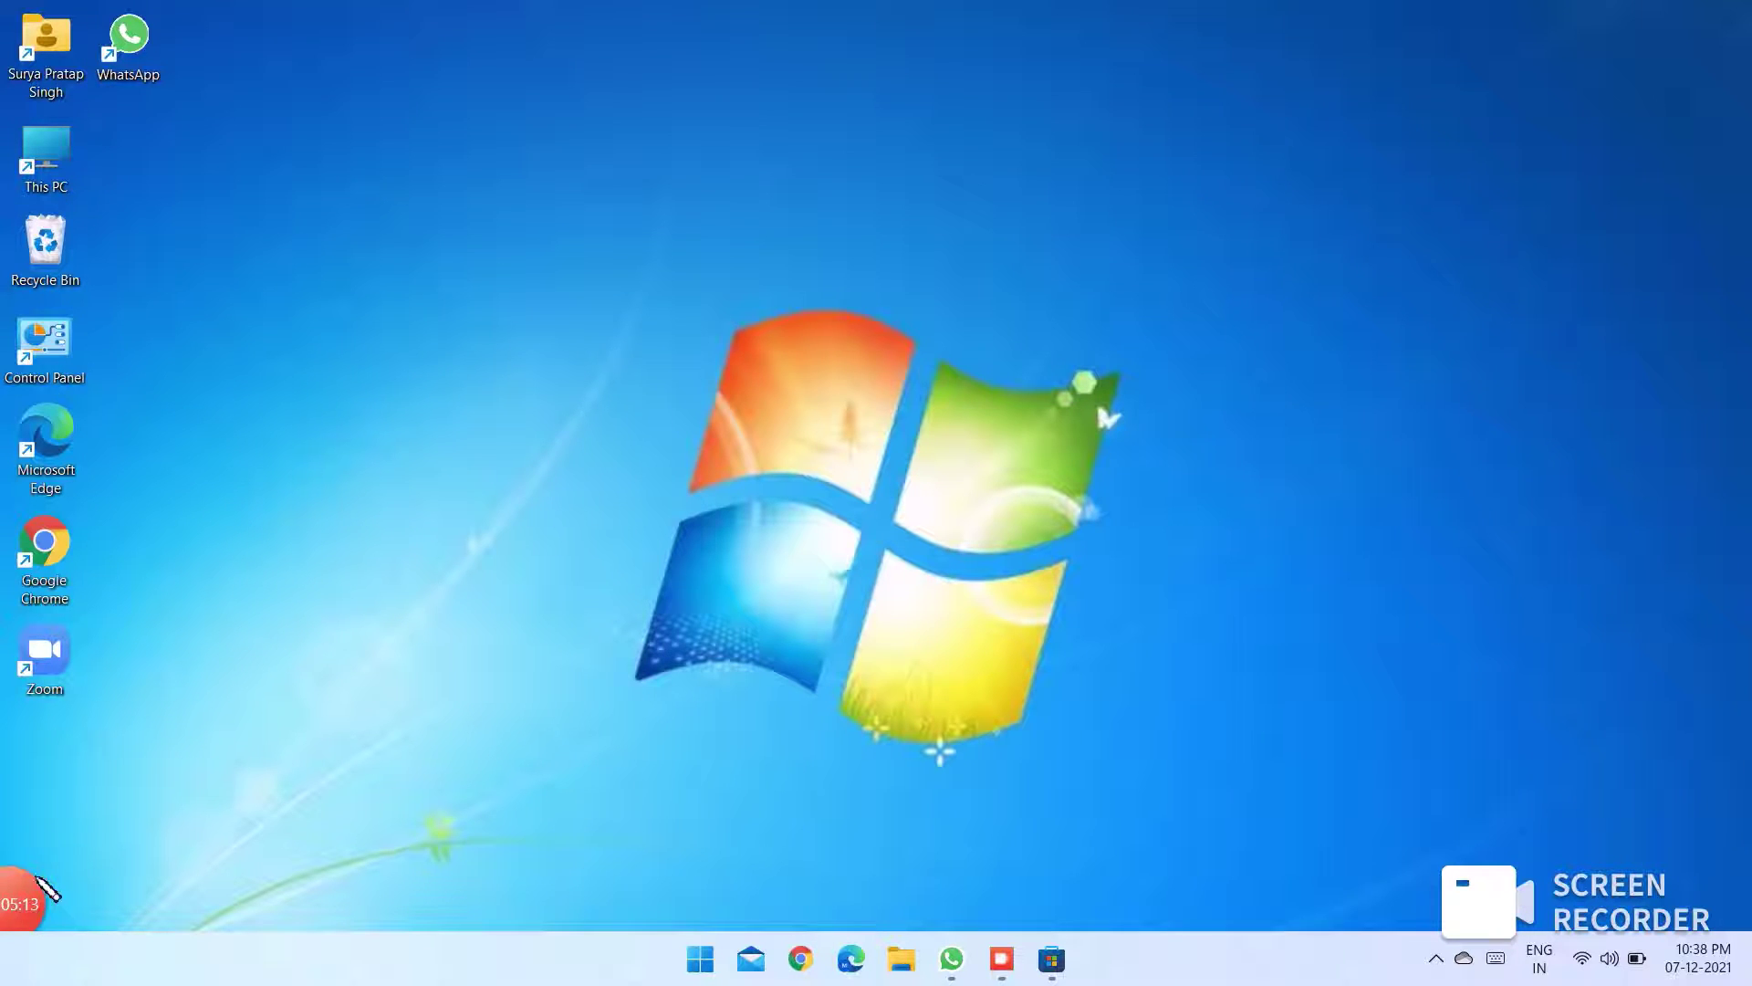
click(25, 915)
click(1003, 959)
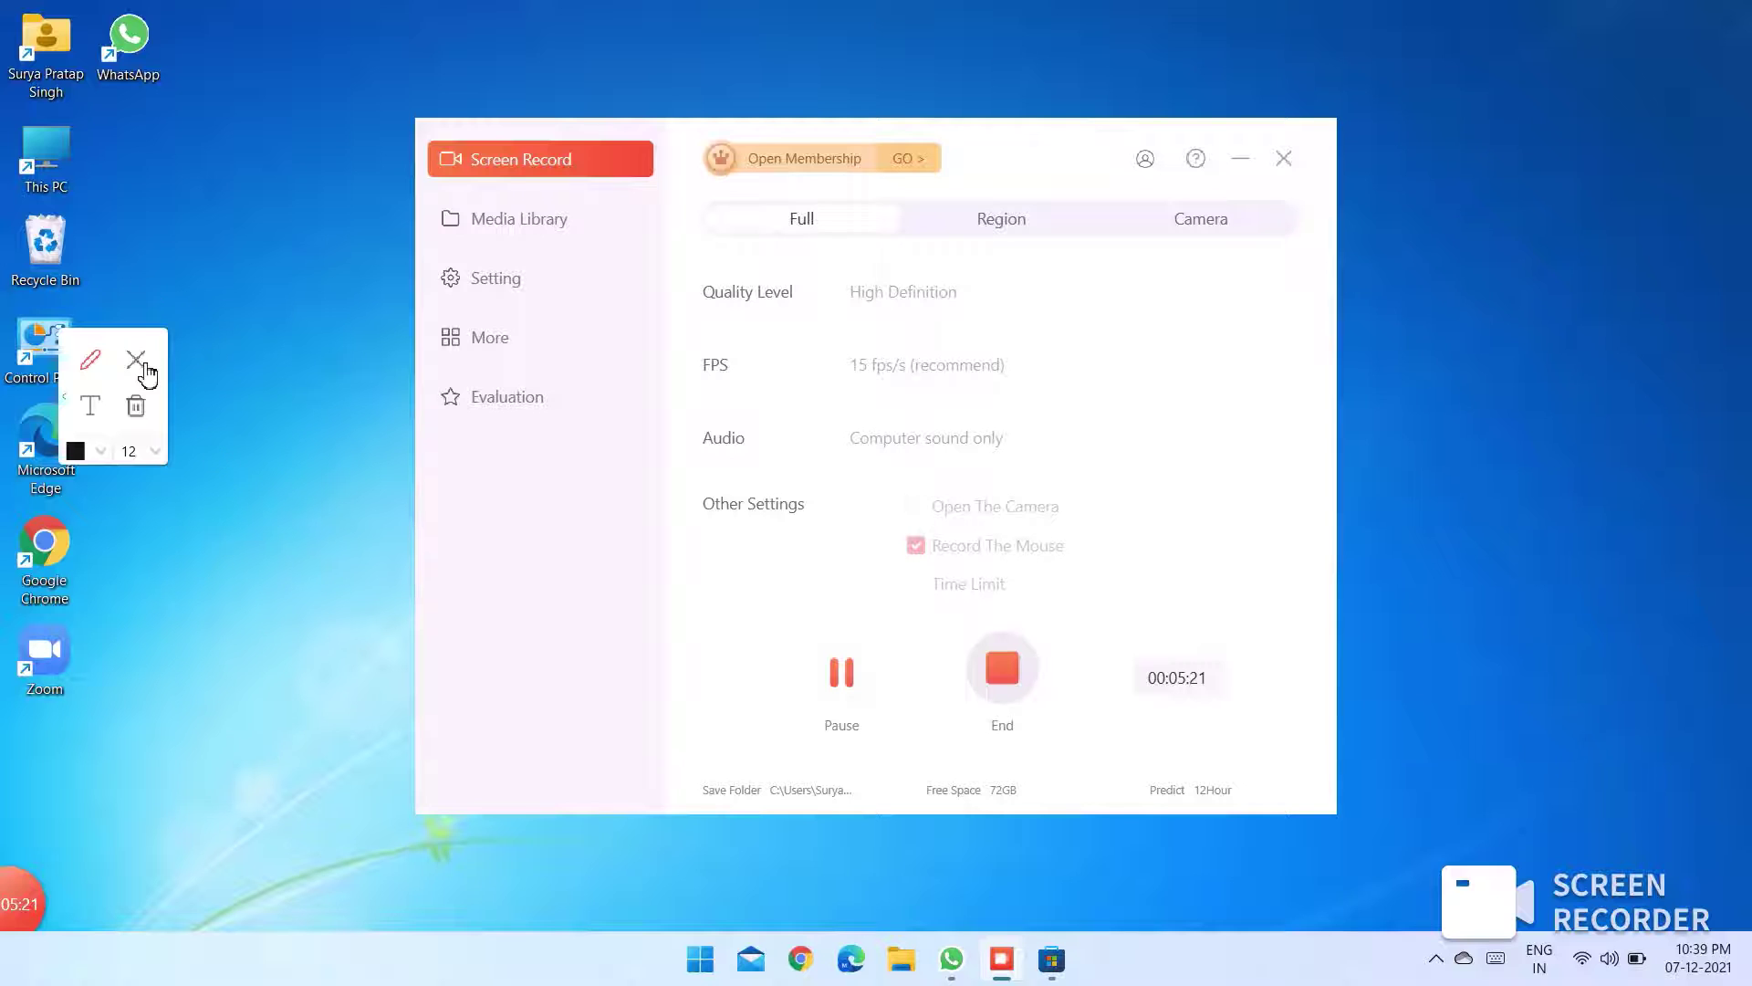
click(137, 362)
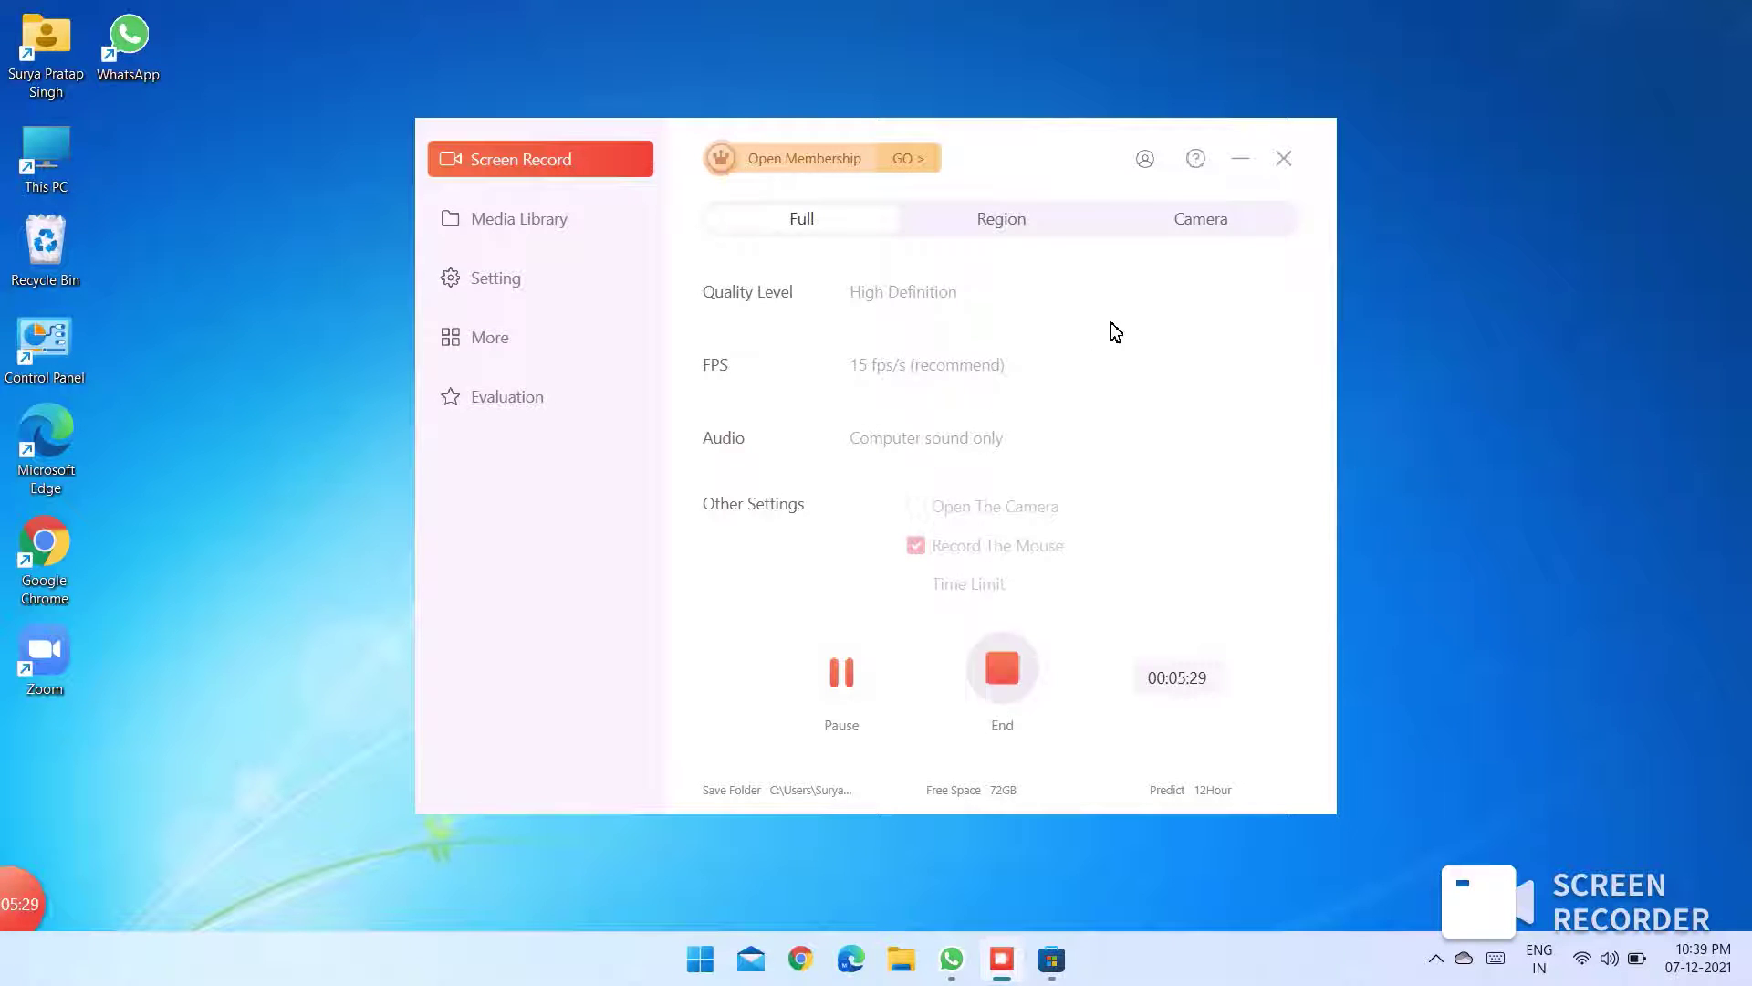
Circle the recorder's "Computer sound only" audio setting freehand, add the text "Remenber to set as computer sound only", and leave annotation mode.
mouse_move(23, 903)
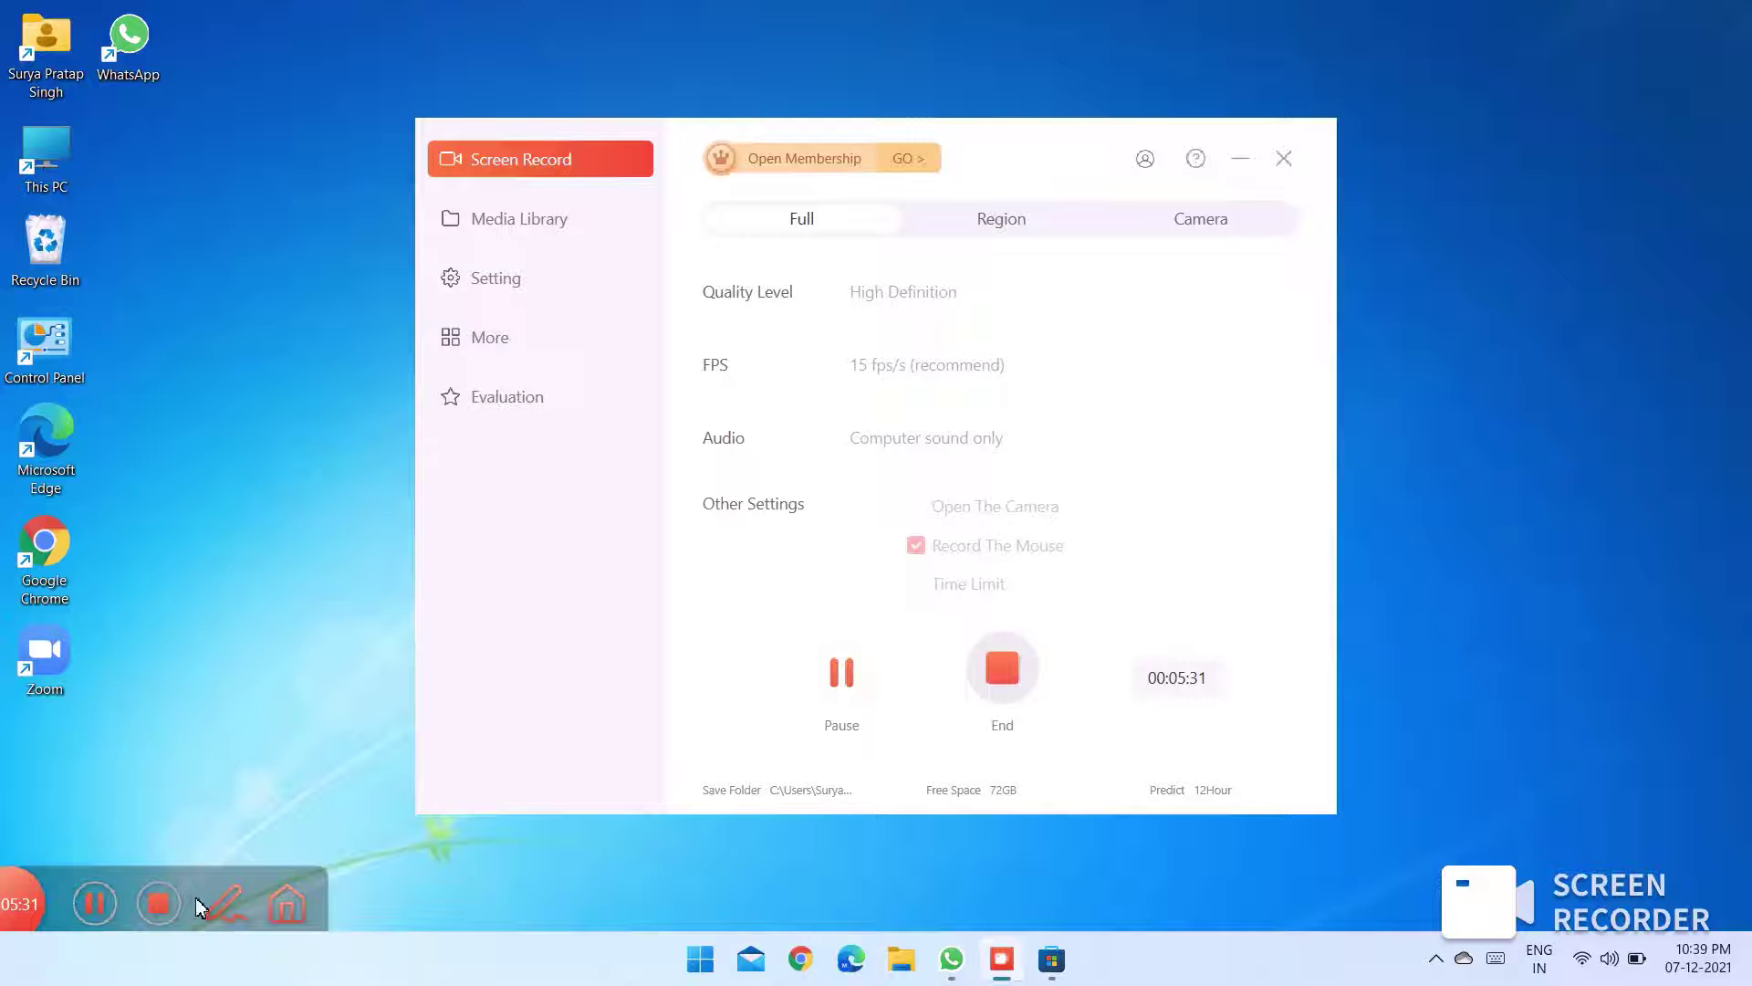
click(224, 905)
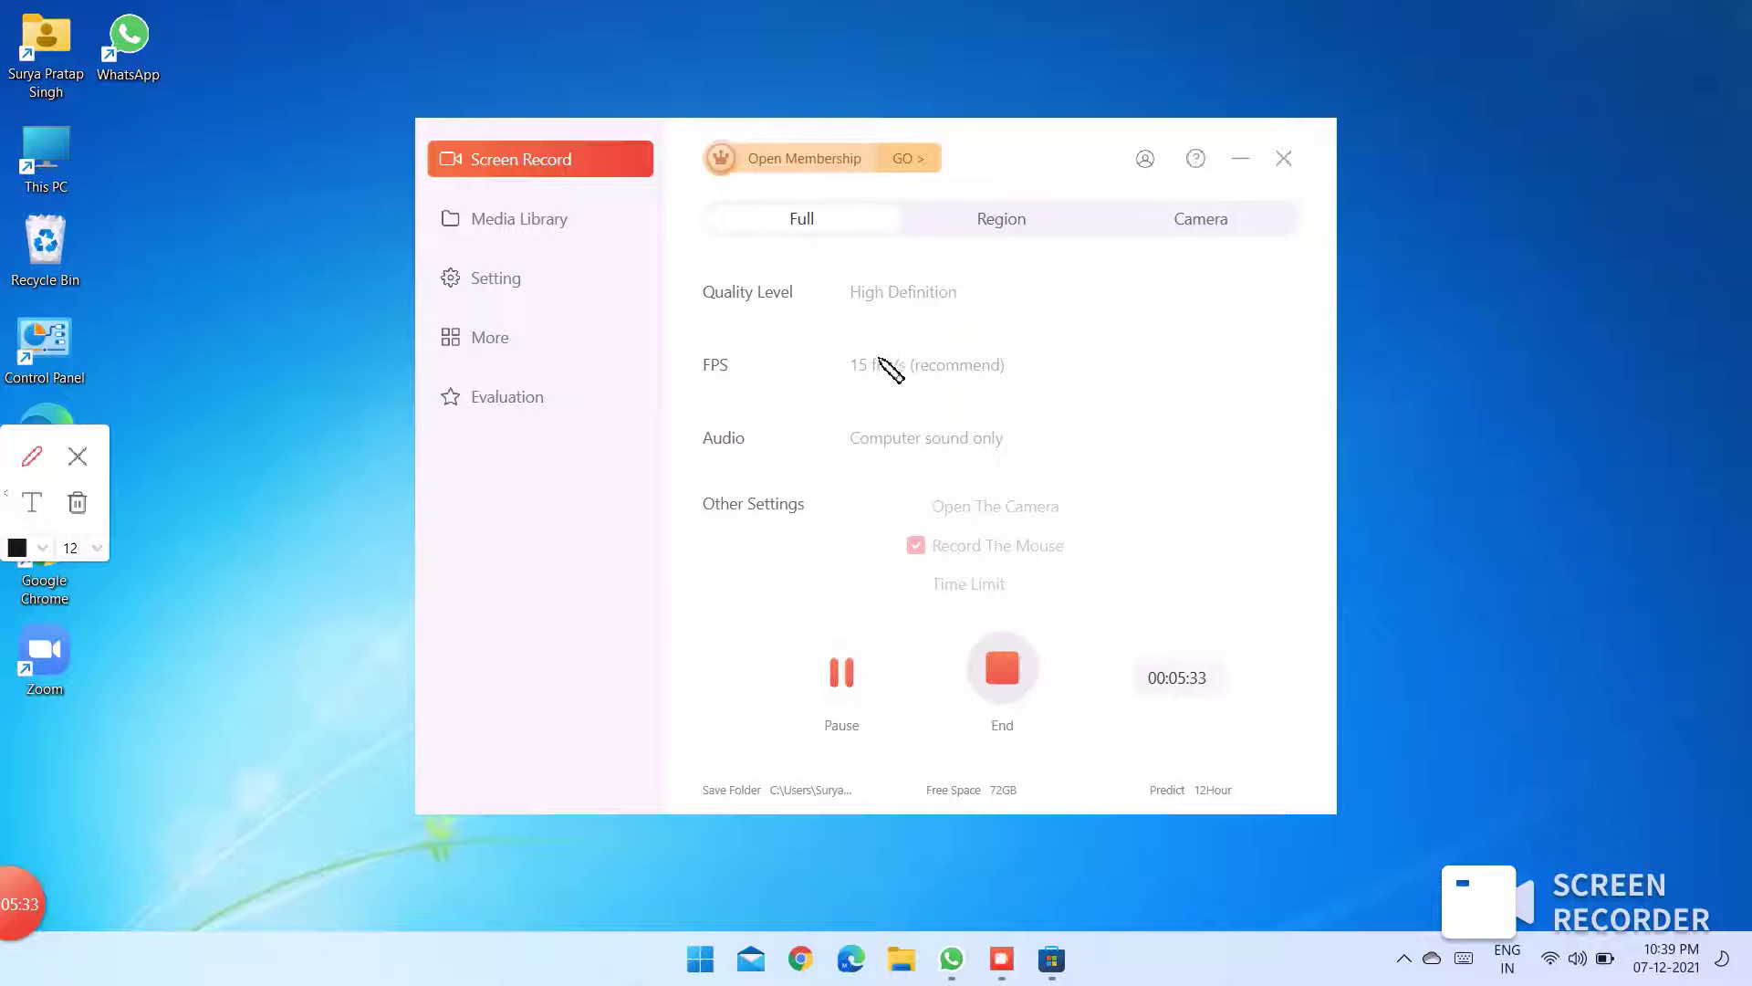
mouse_move(848, 429)
mouse_down()
mouse_move(1025, 438)
mouse_move(899, 482)
mouse_move(844, 439)
mouse_up()
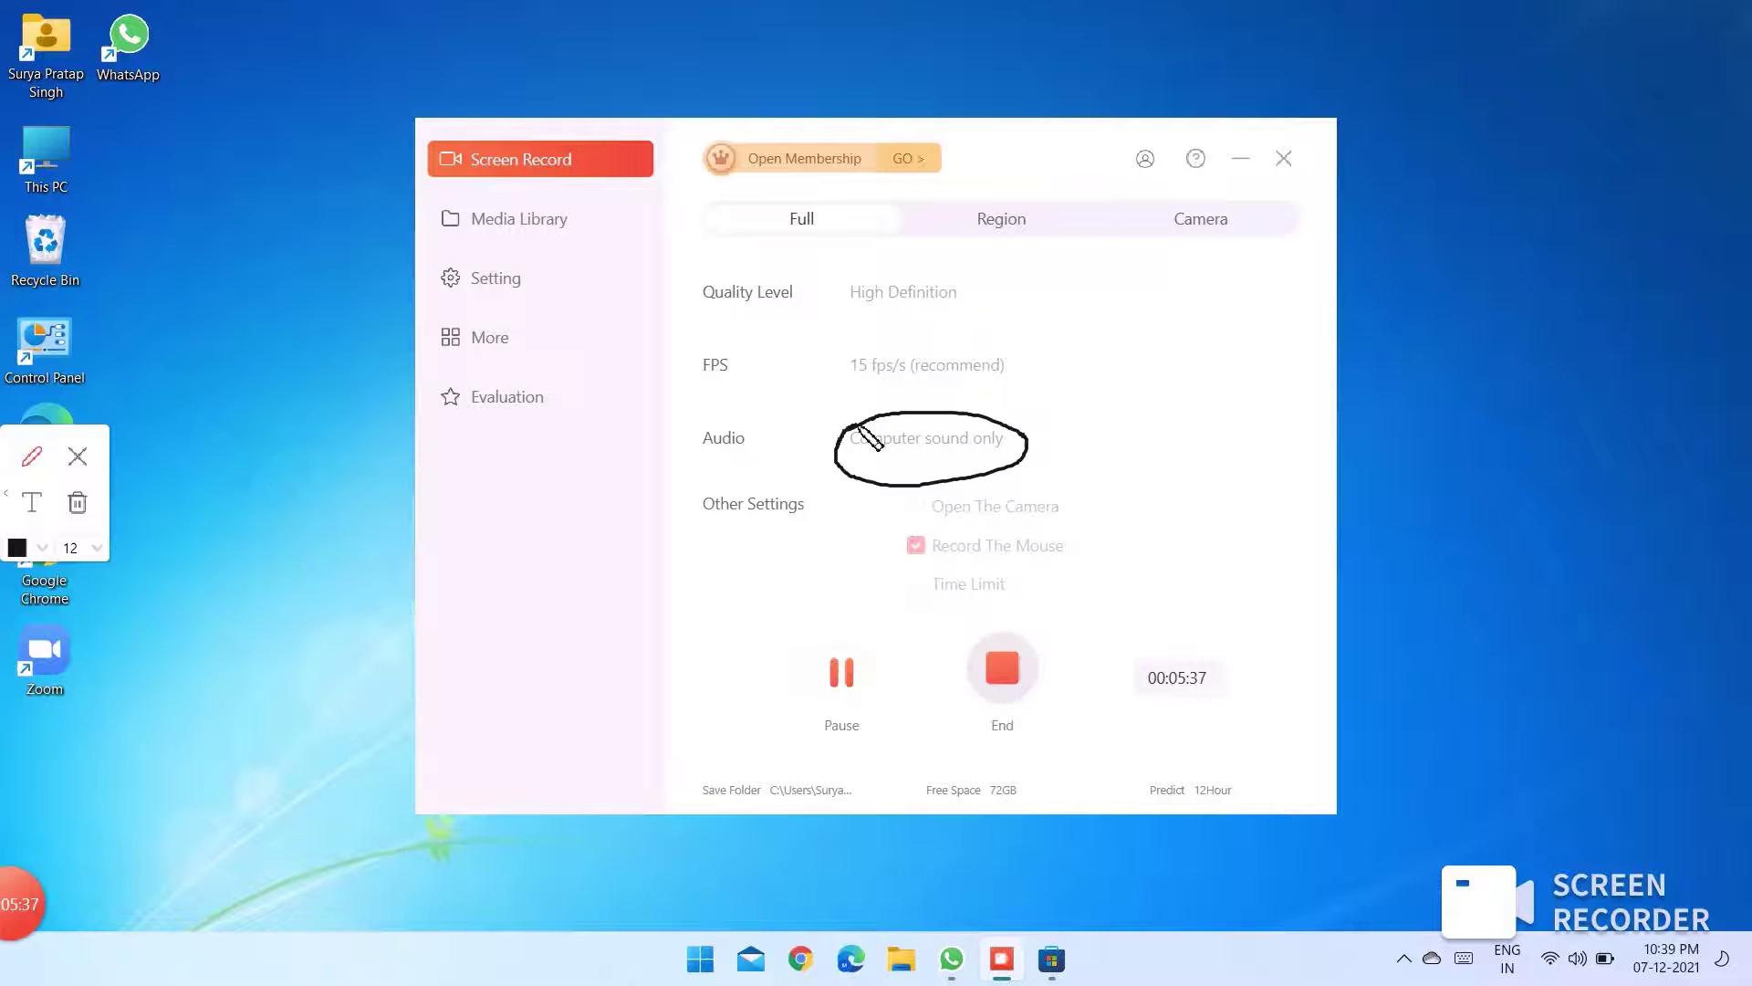
click(33, 503)
text(Remenber)
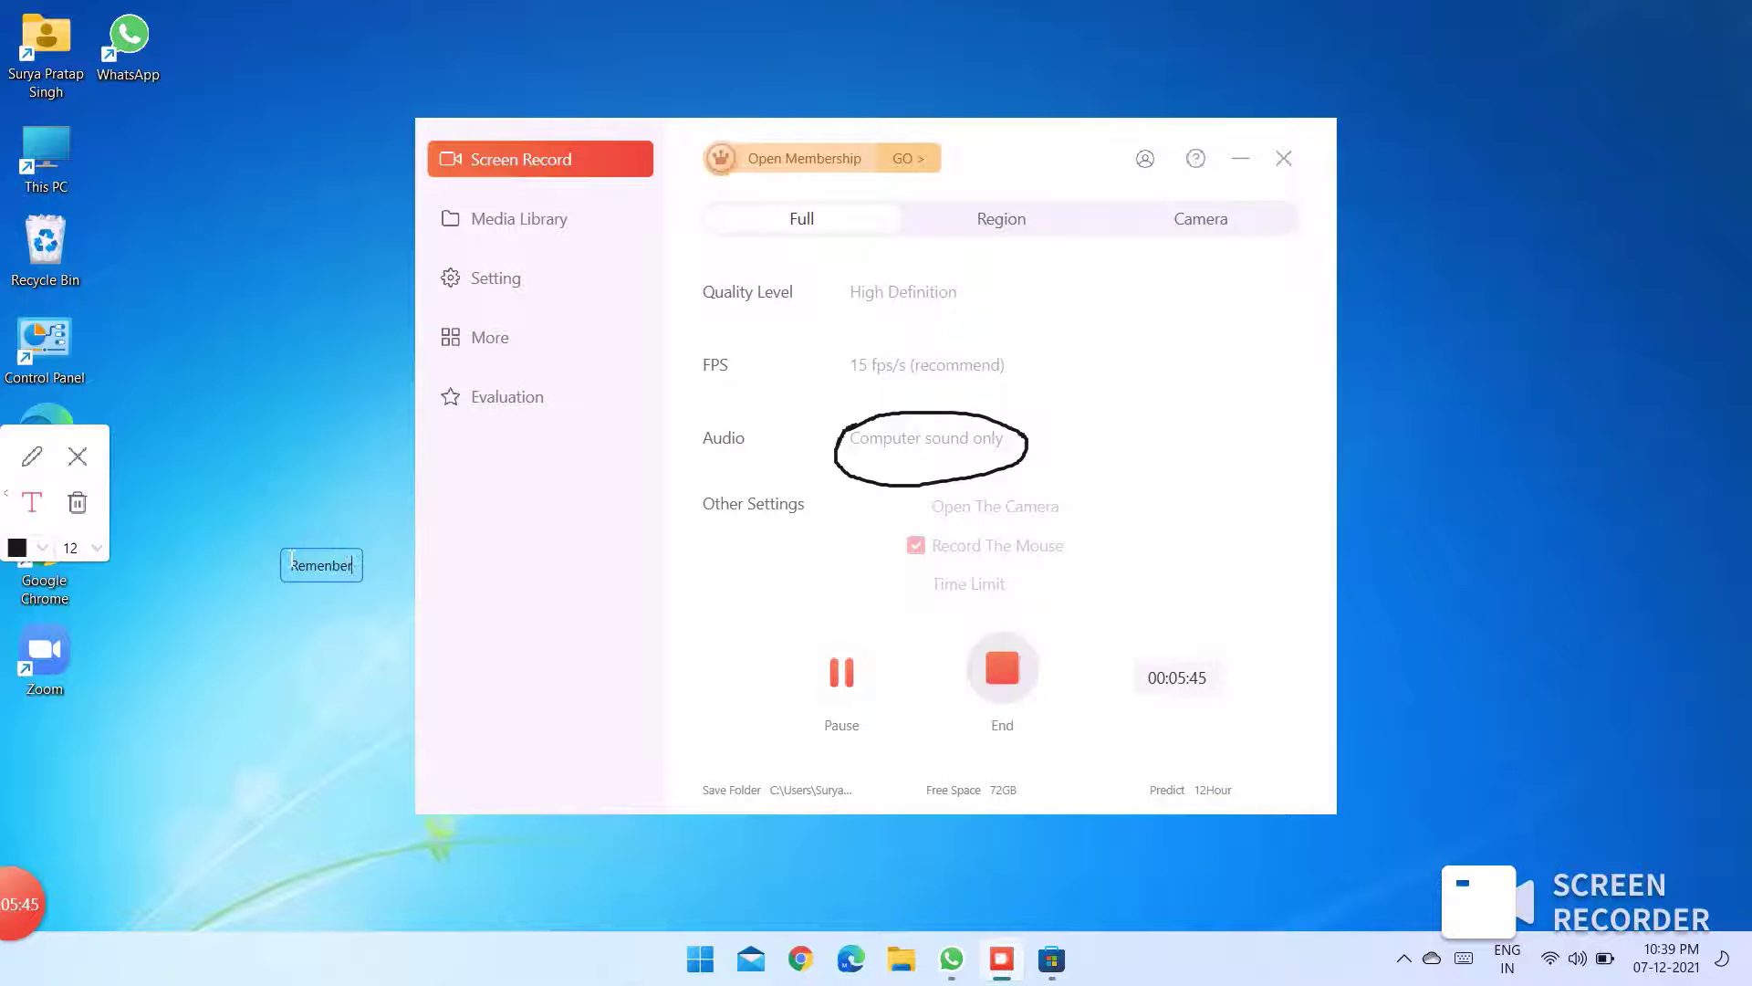
text( to set as compu)
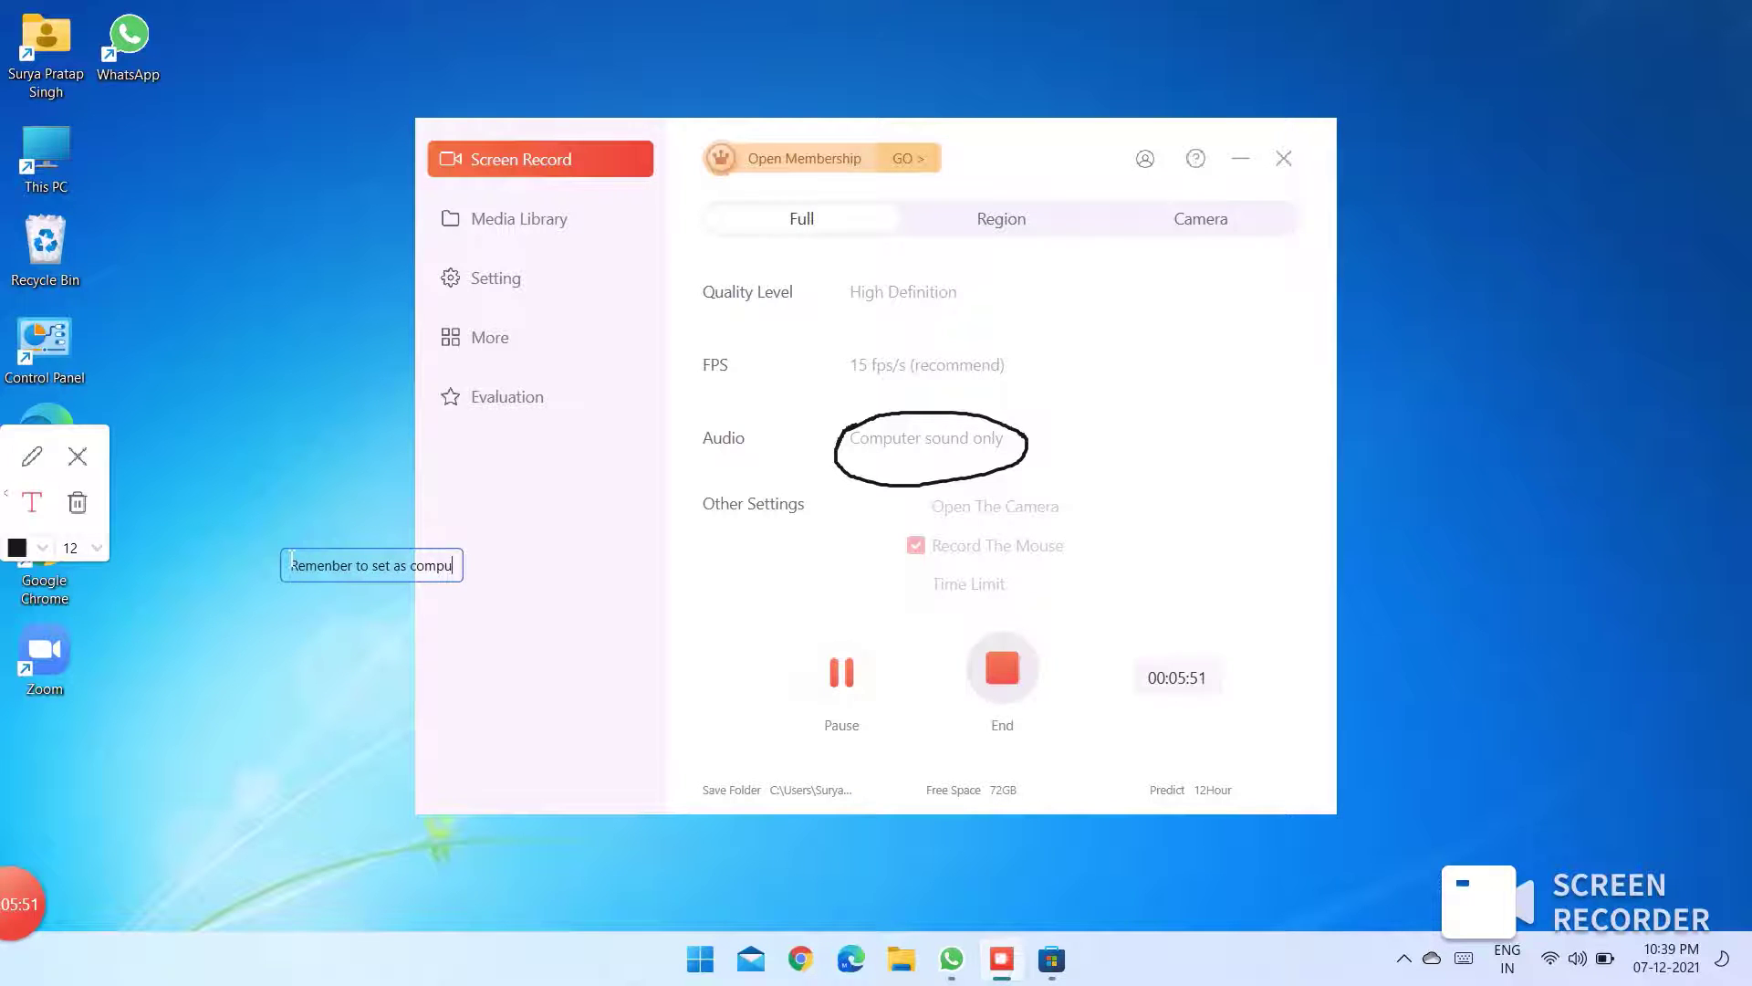
text(ter sound only)
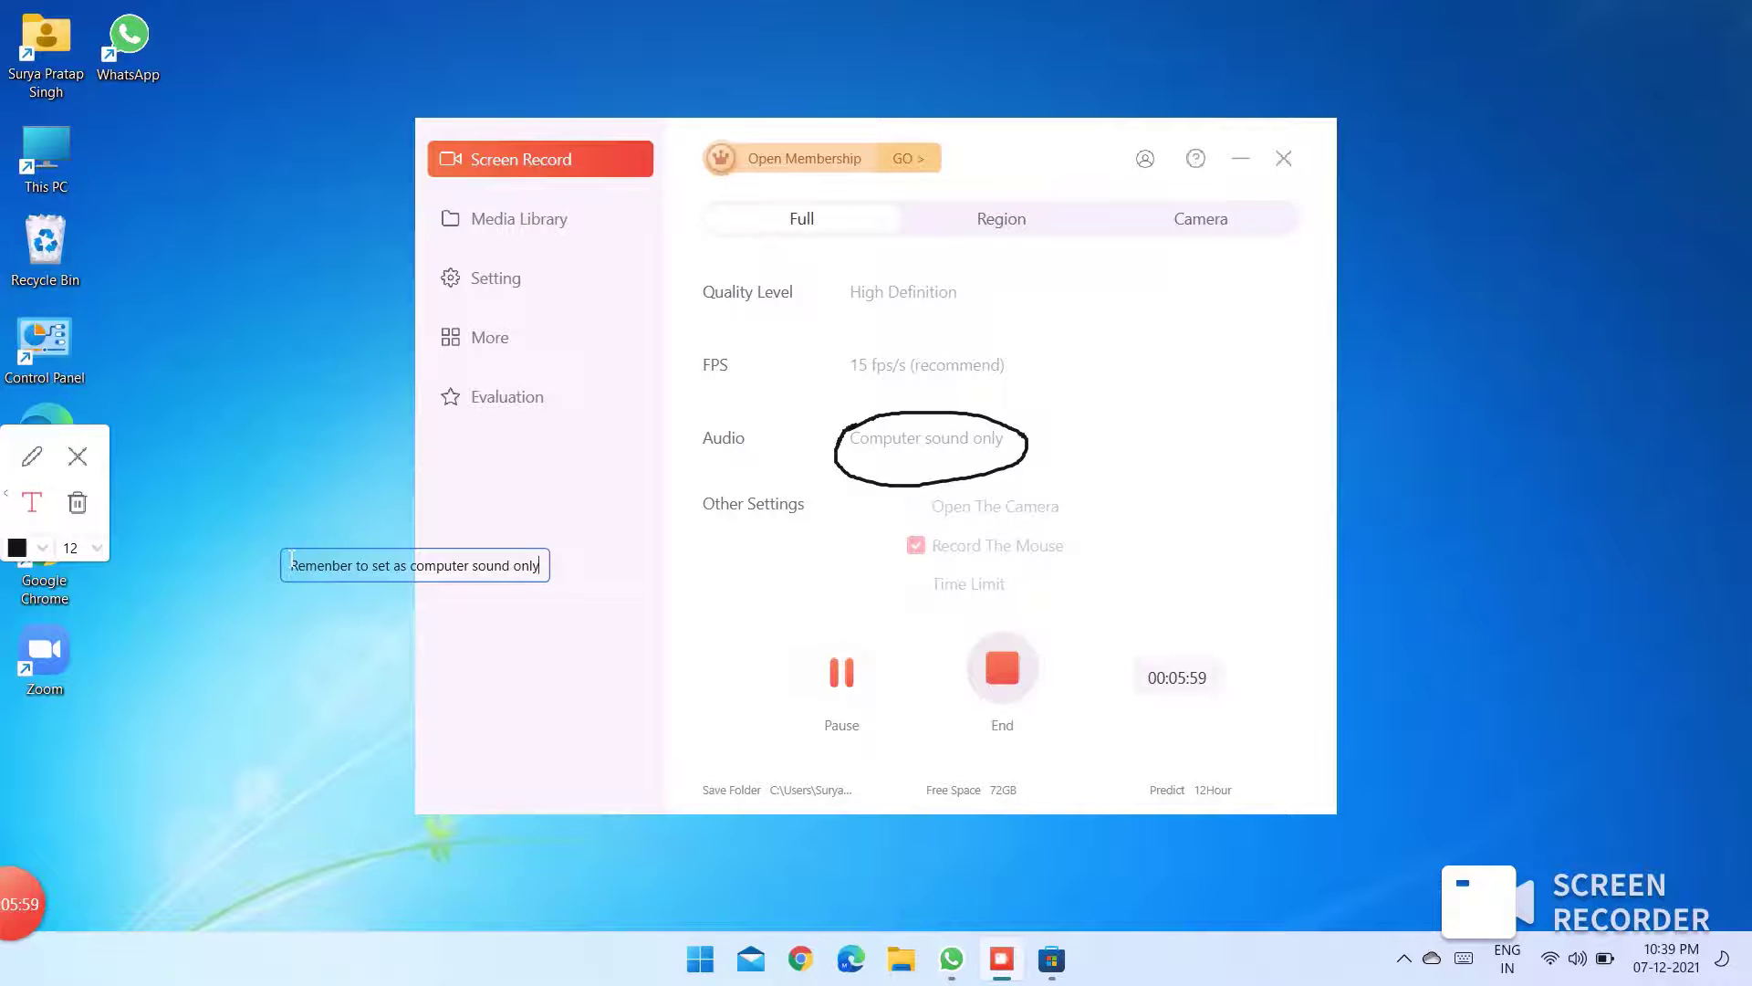
click(78, 456)
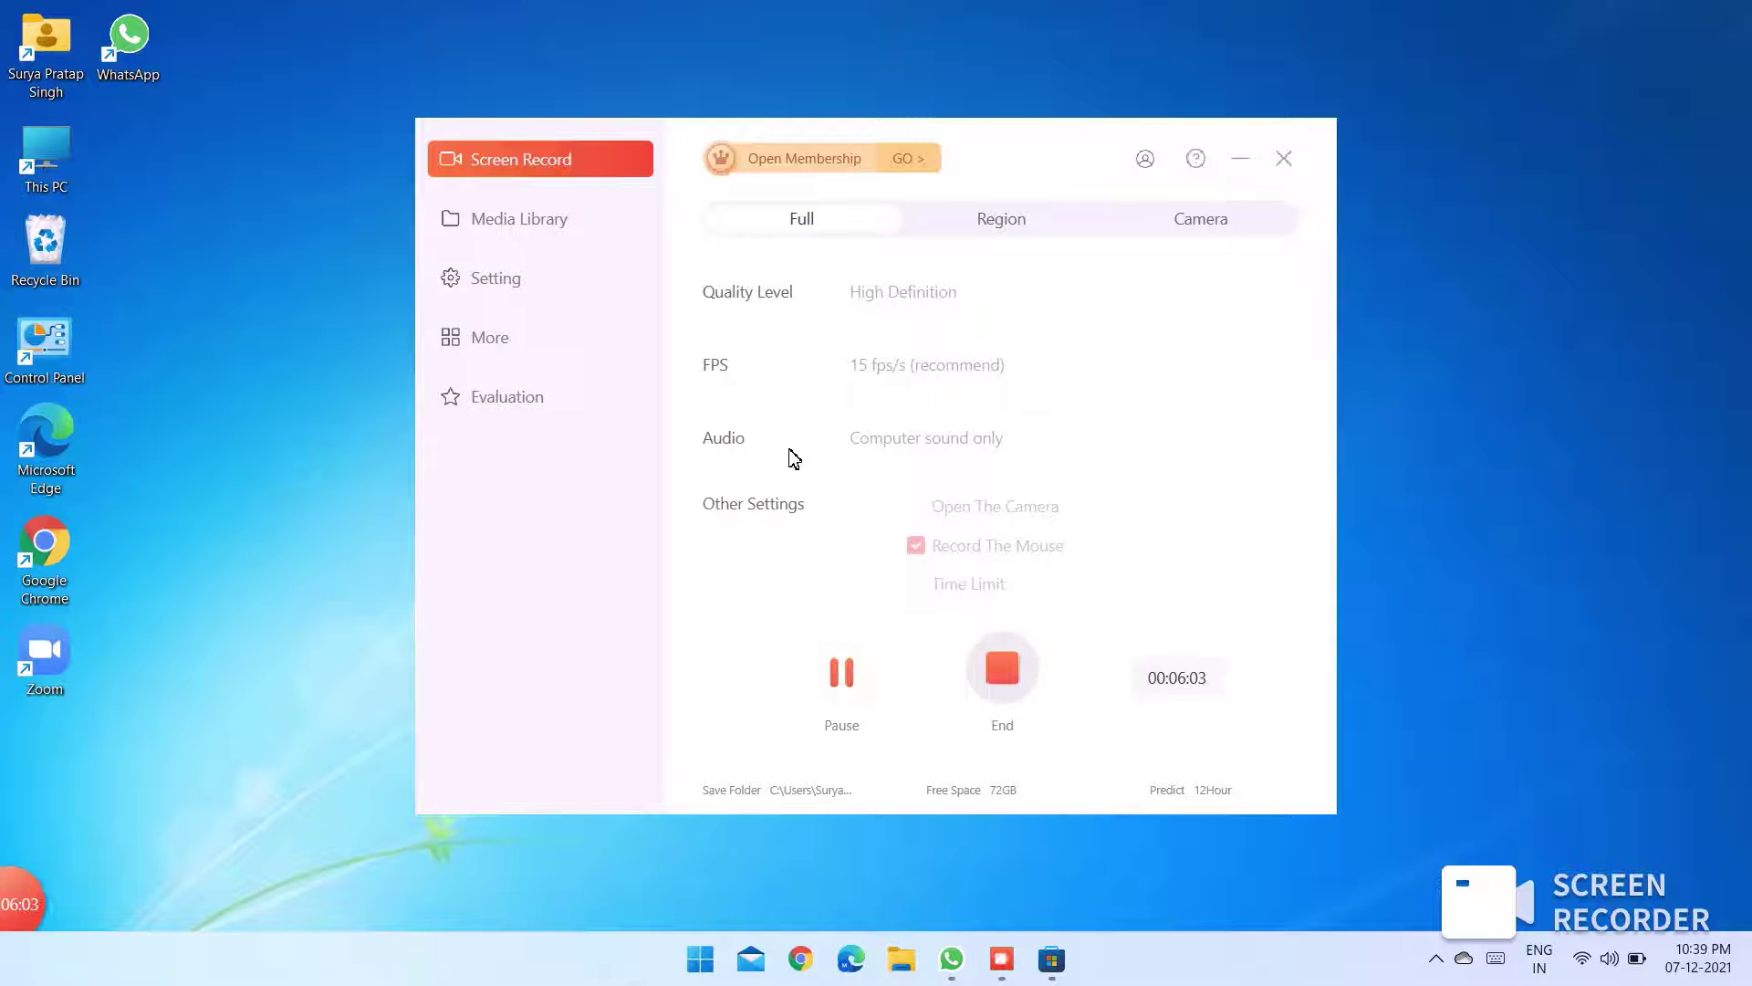
Add the size 28 text annotation "I am already recording so here is End button but when you will see here will start button" across the recorder window.
mouse_move(20, 904)
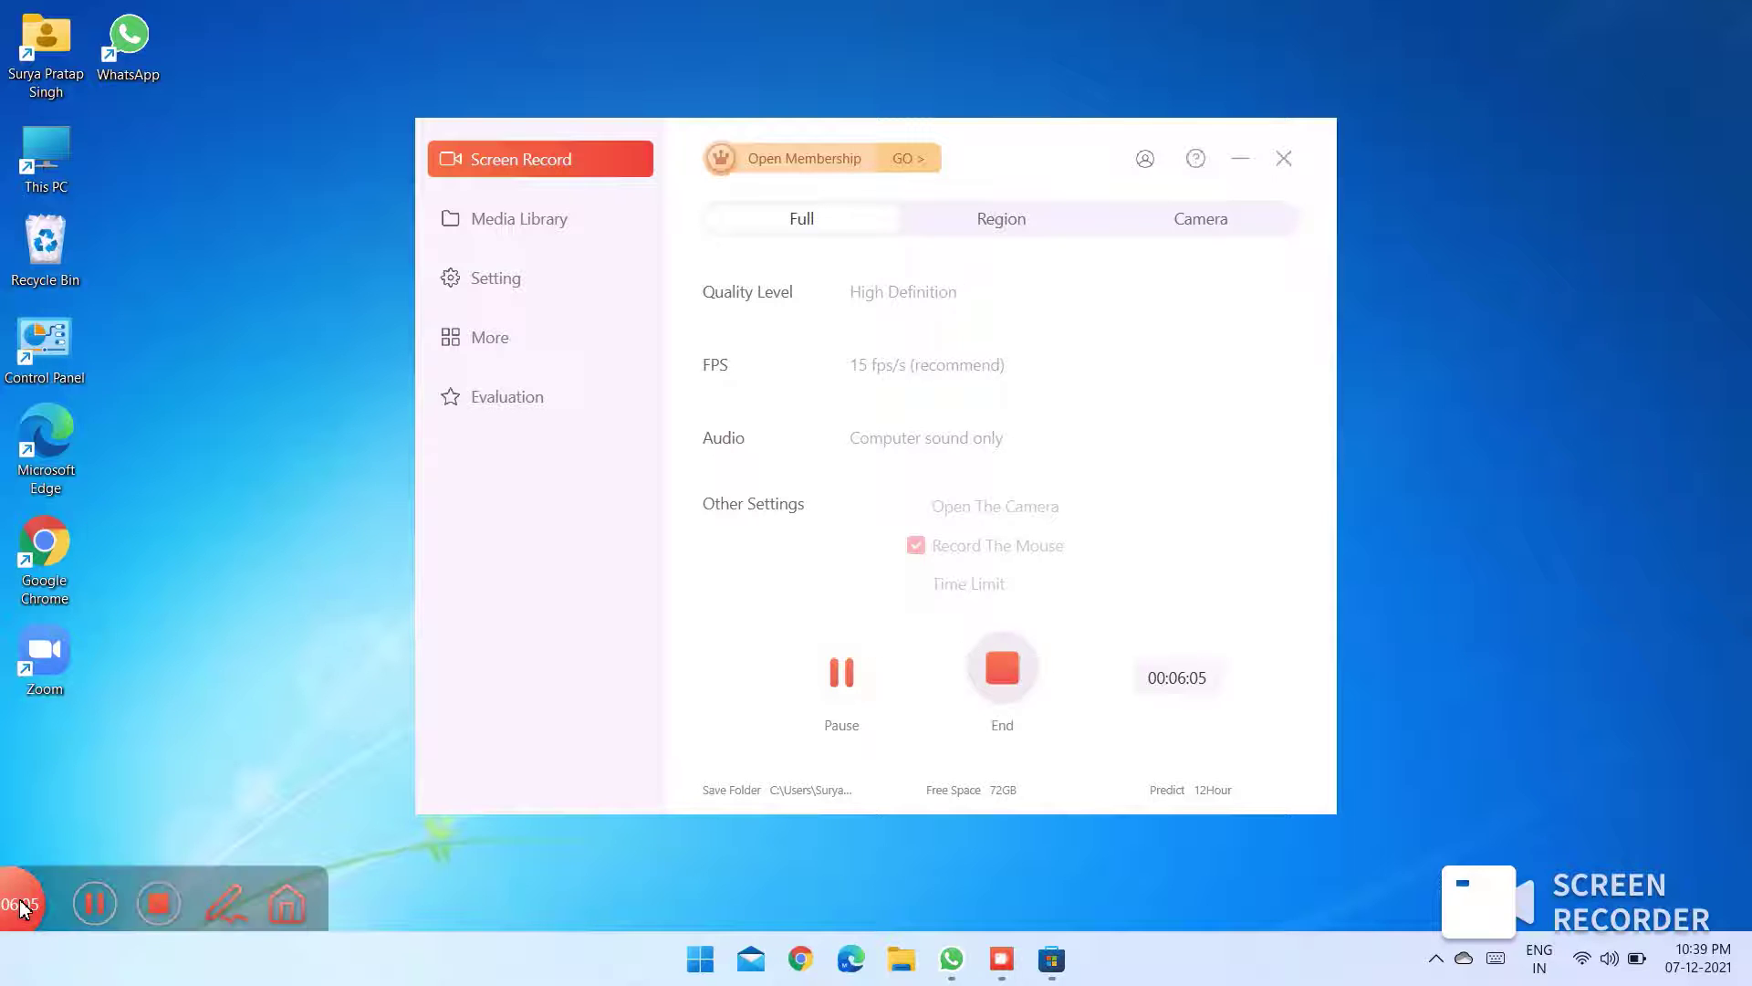
click(240, 908)
click(79, 549)
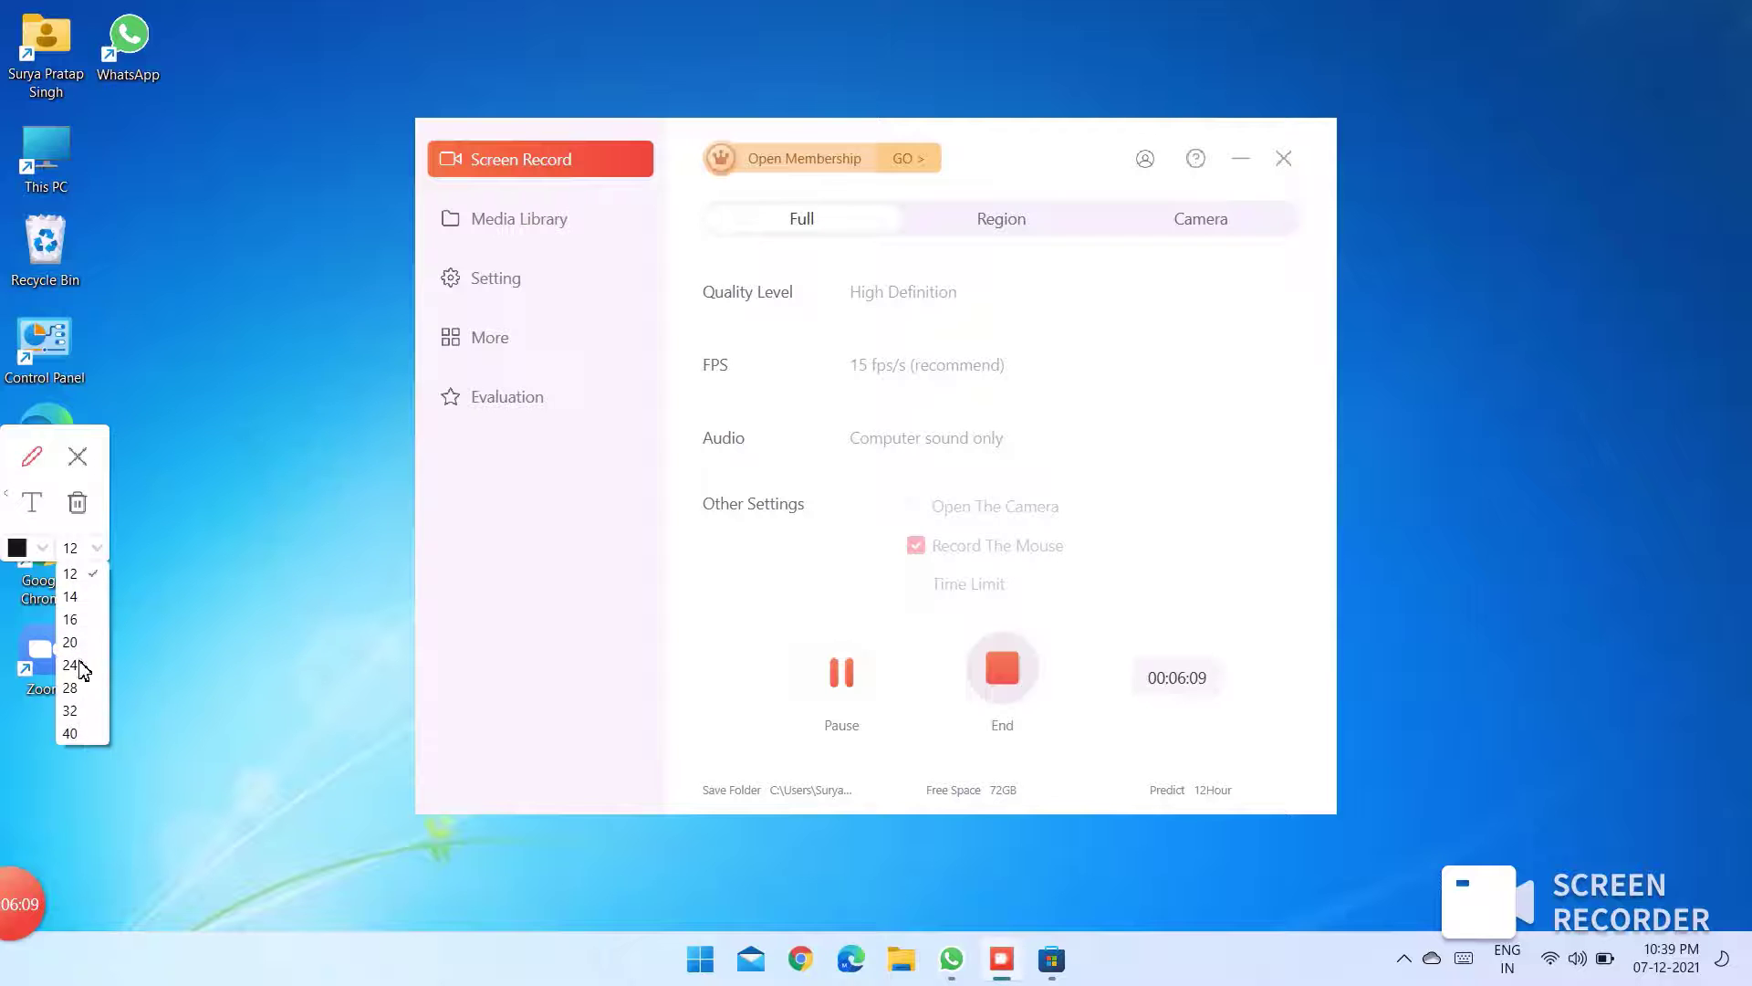
click(87, 689)
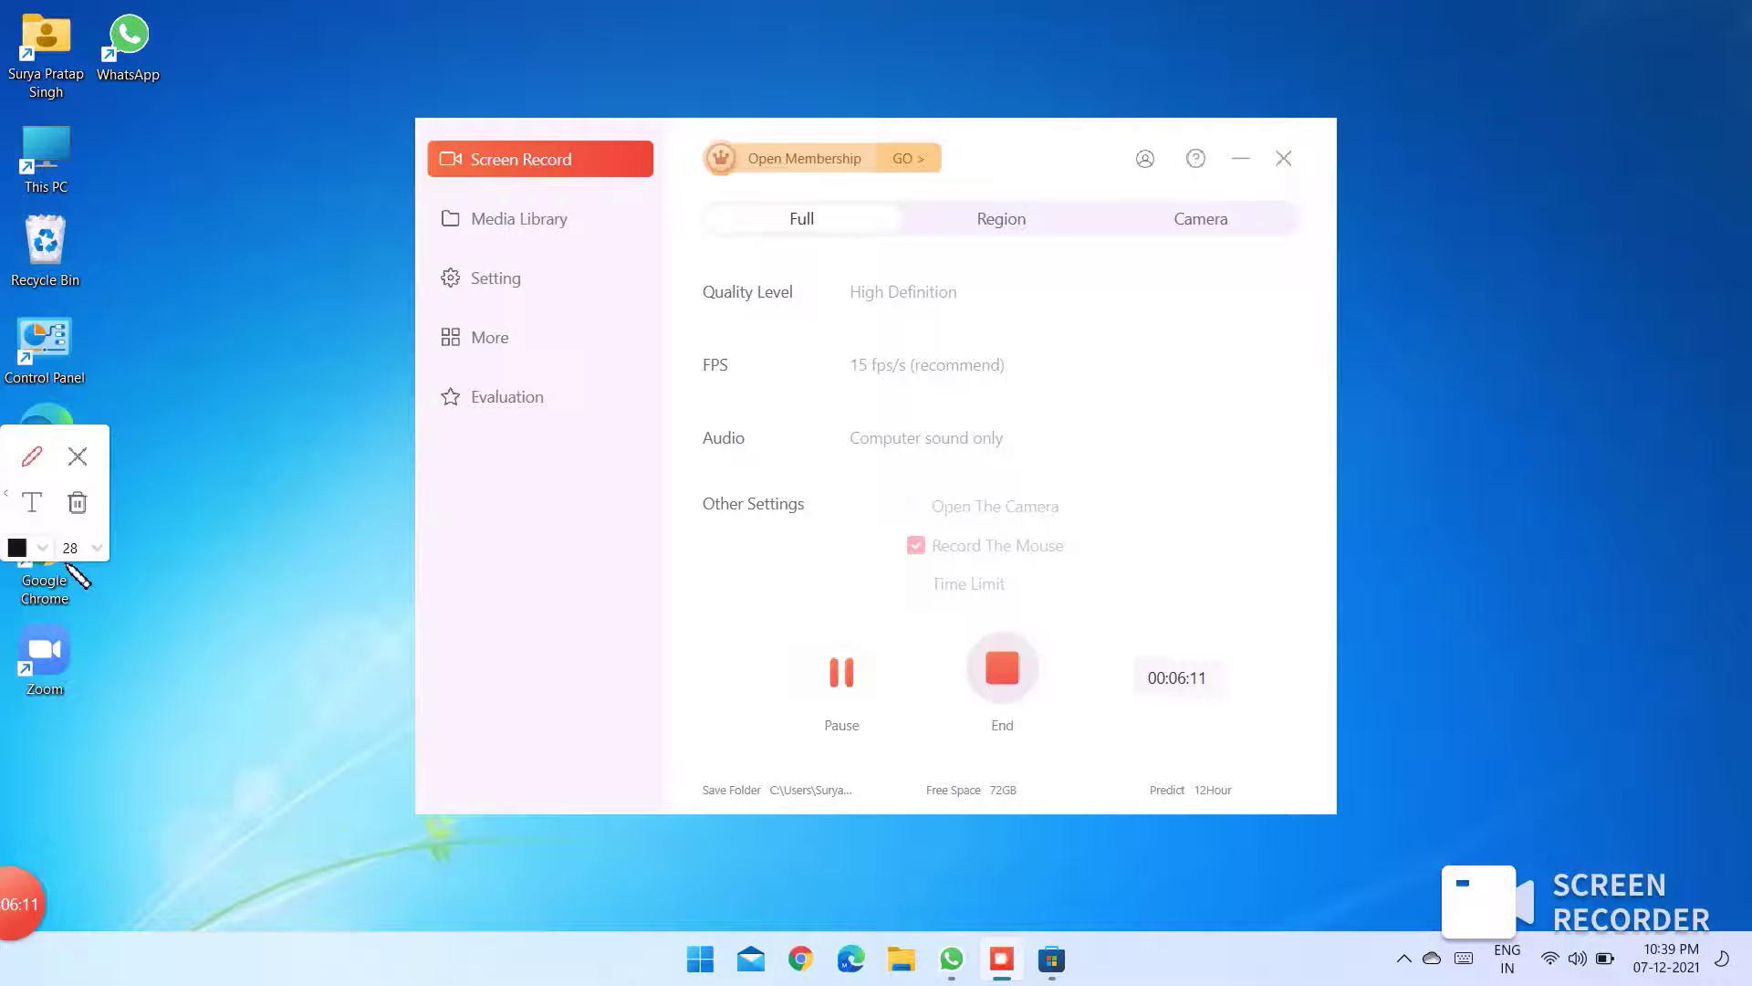
click(42, 503)
click(559, 649)
text(I am a)
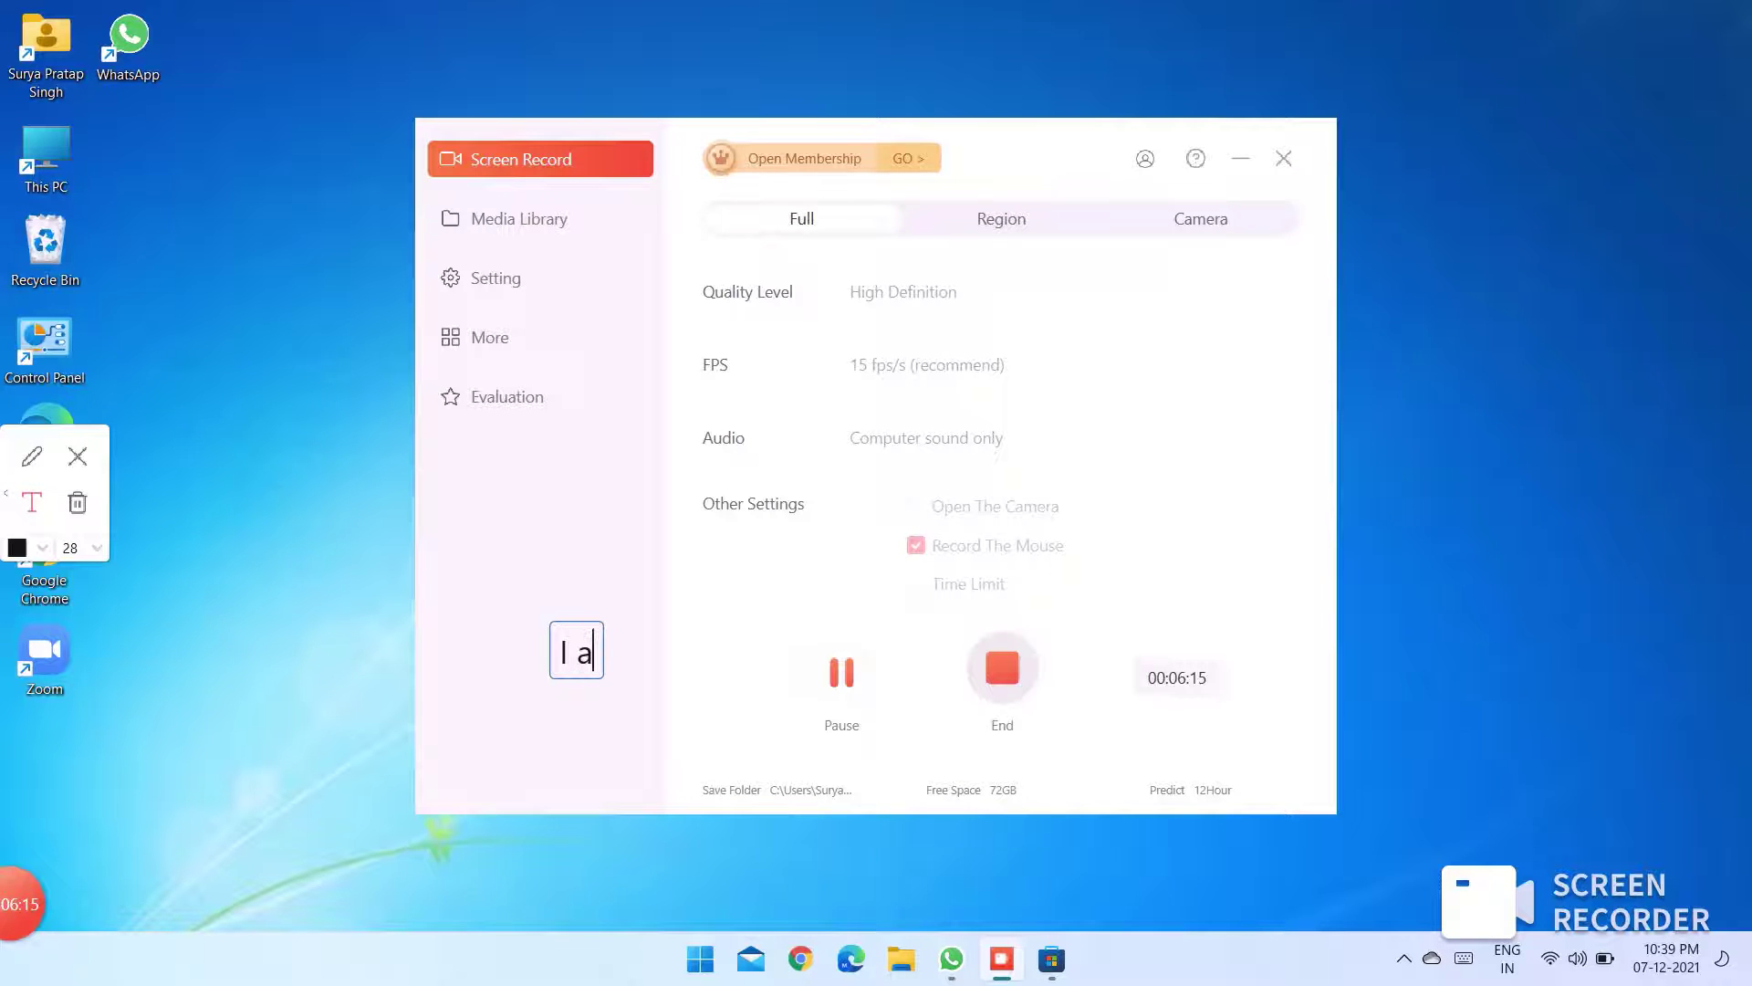
text(lrea)
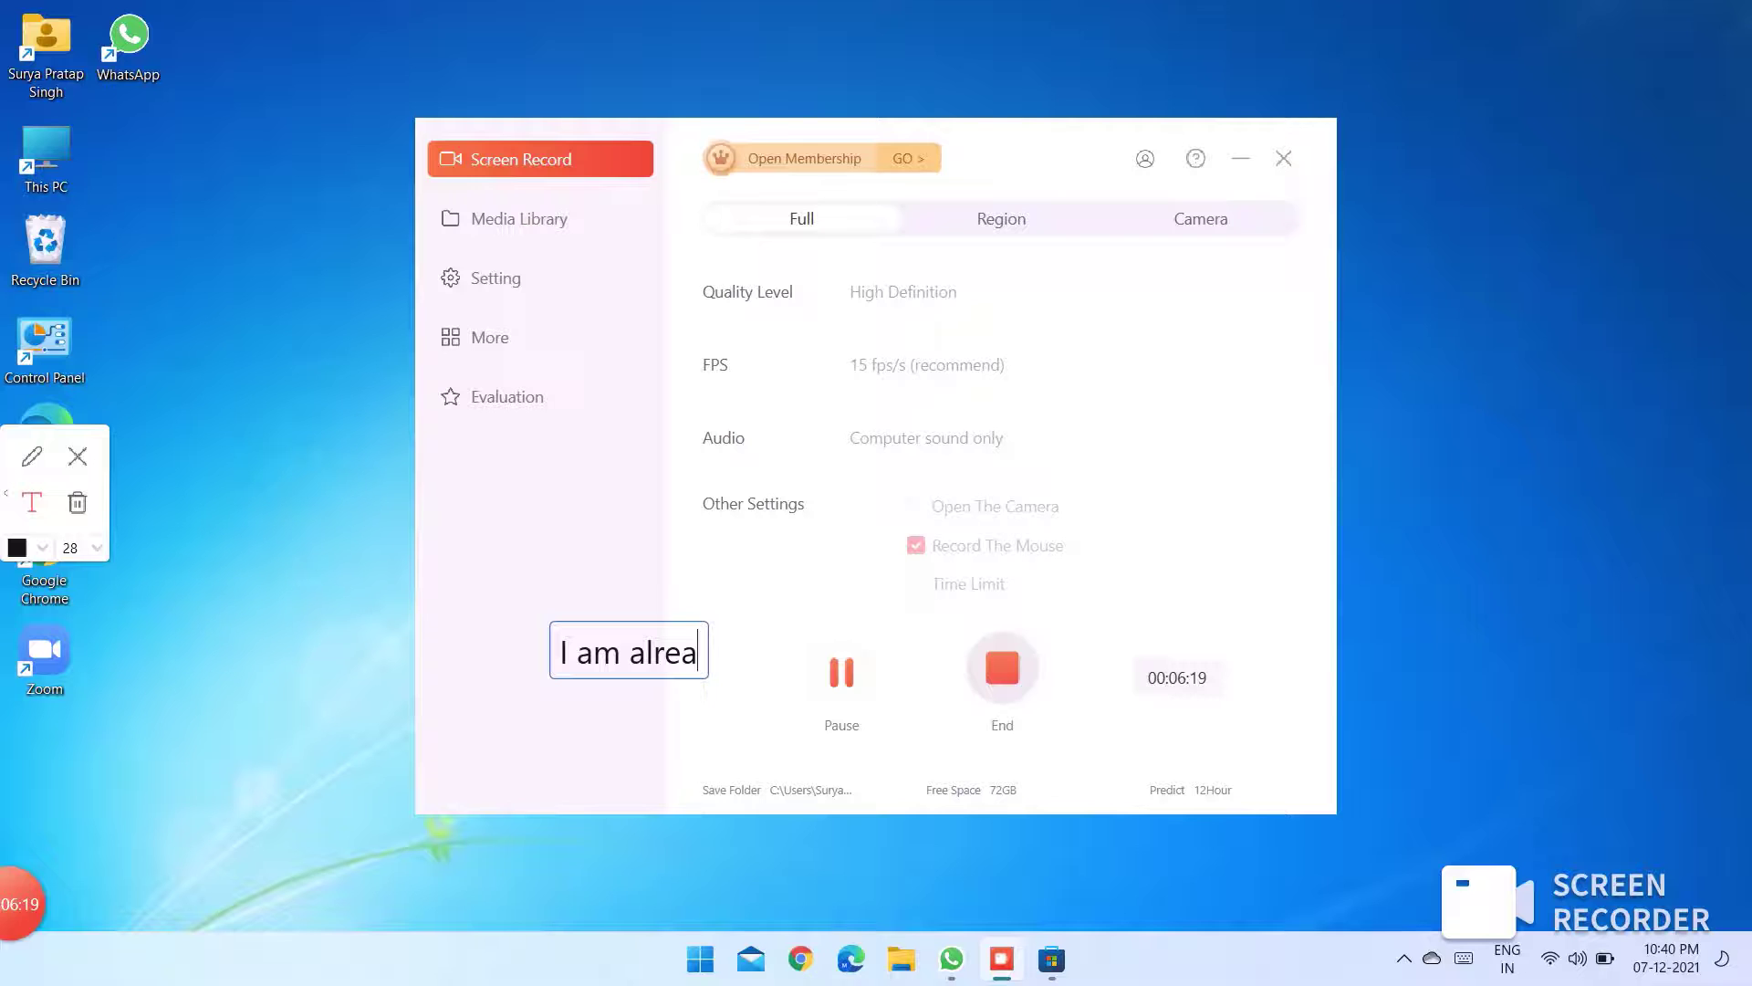
text(dy reco)
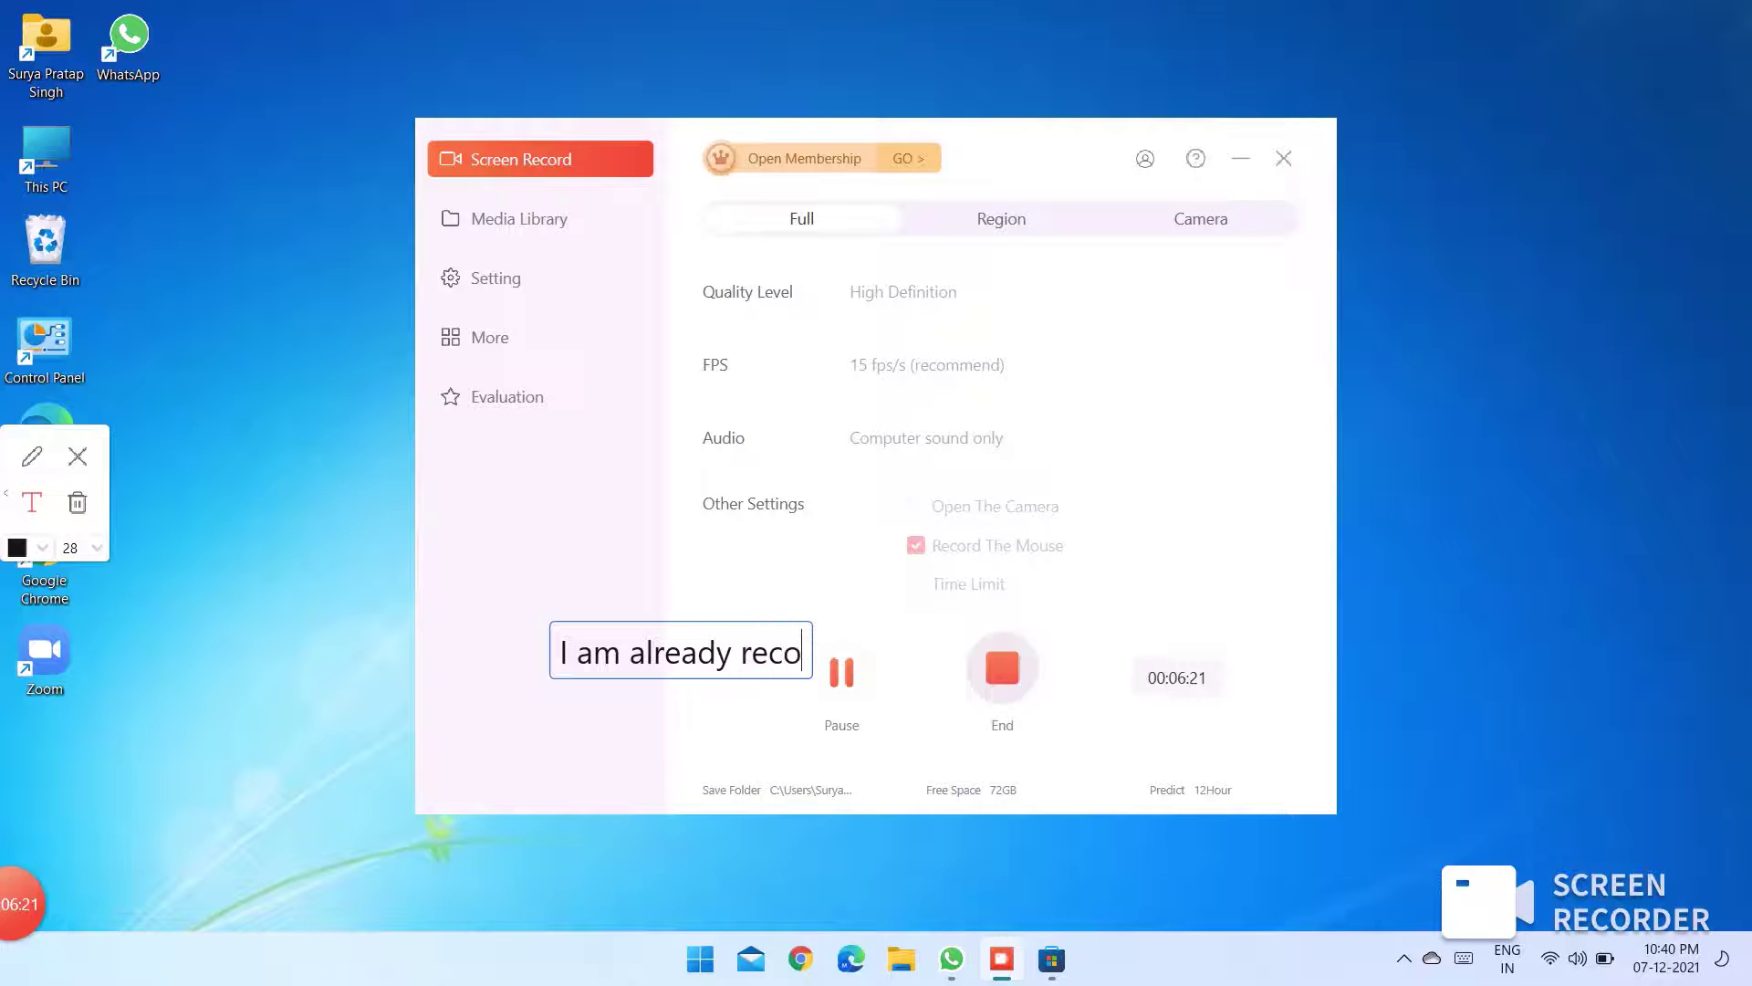
text(rdin)
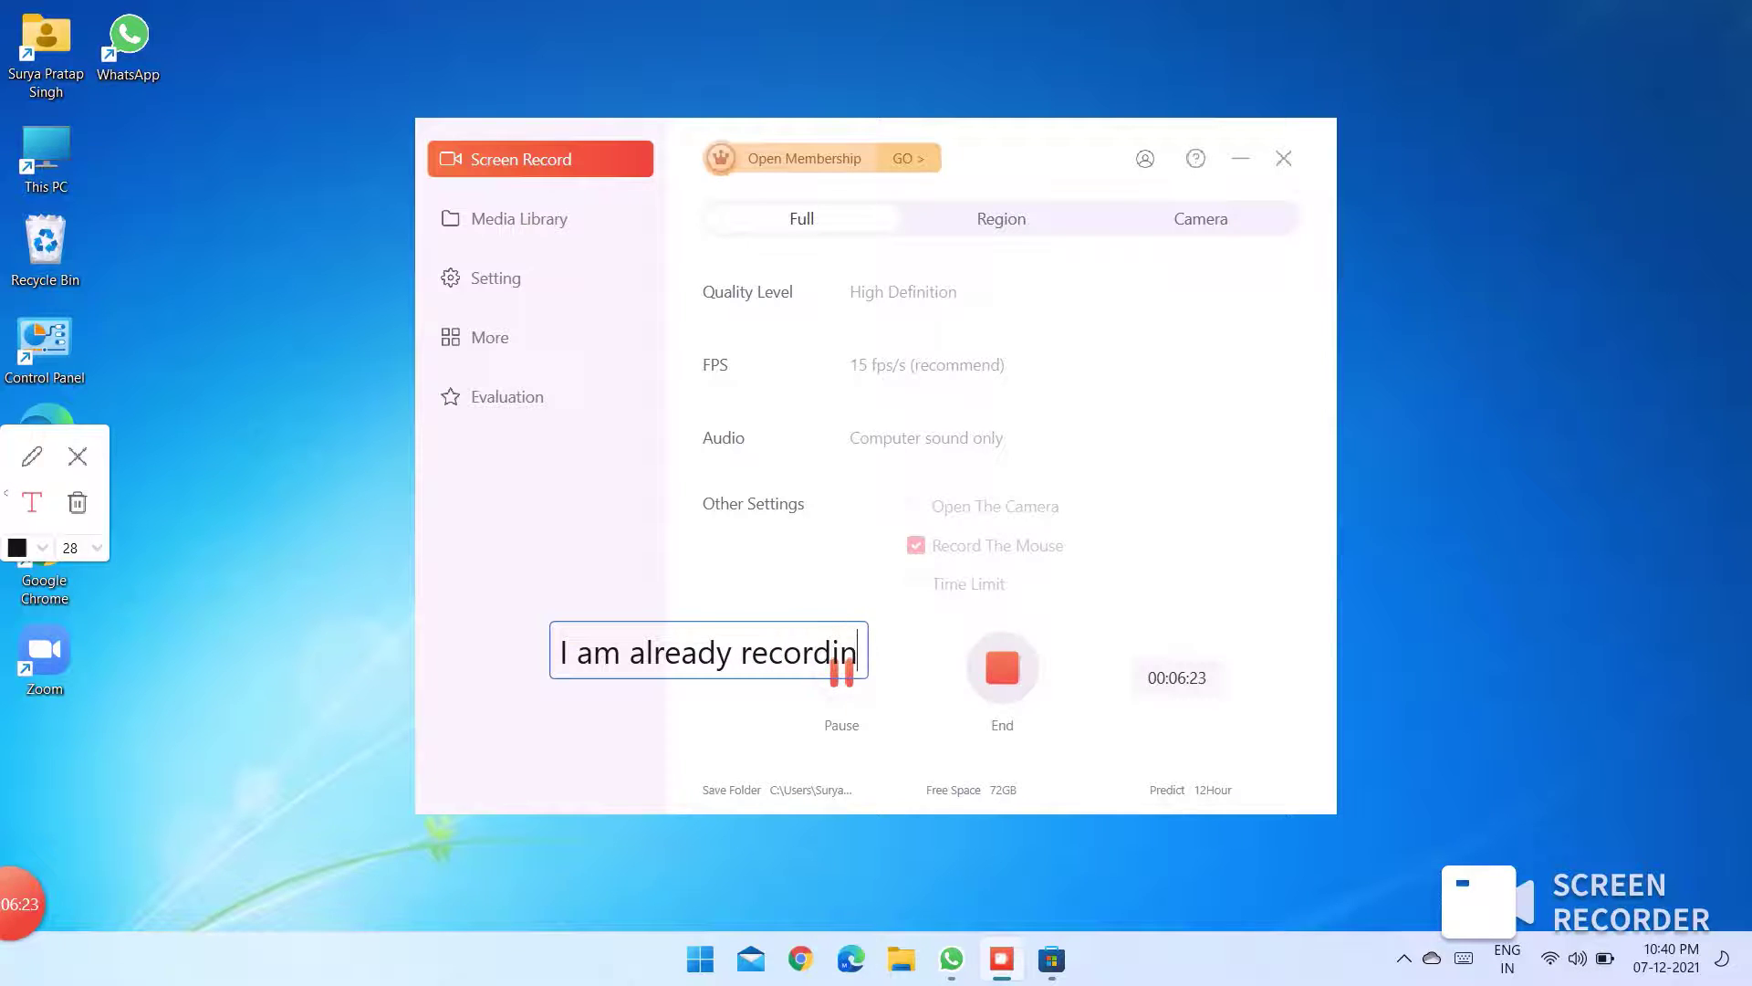
text(g so )
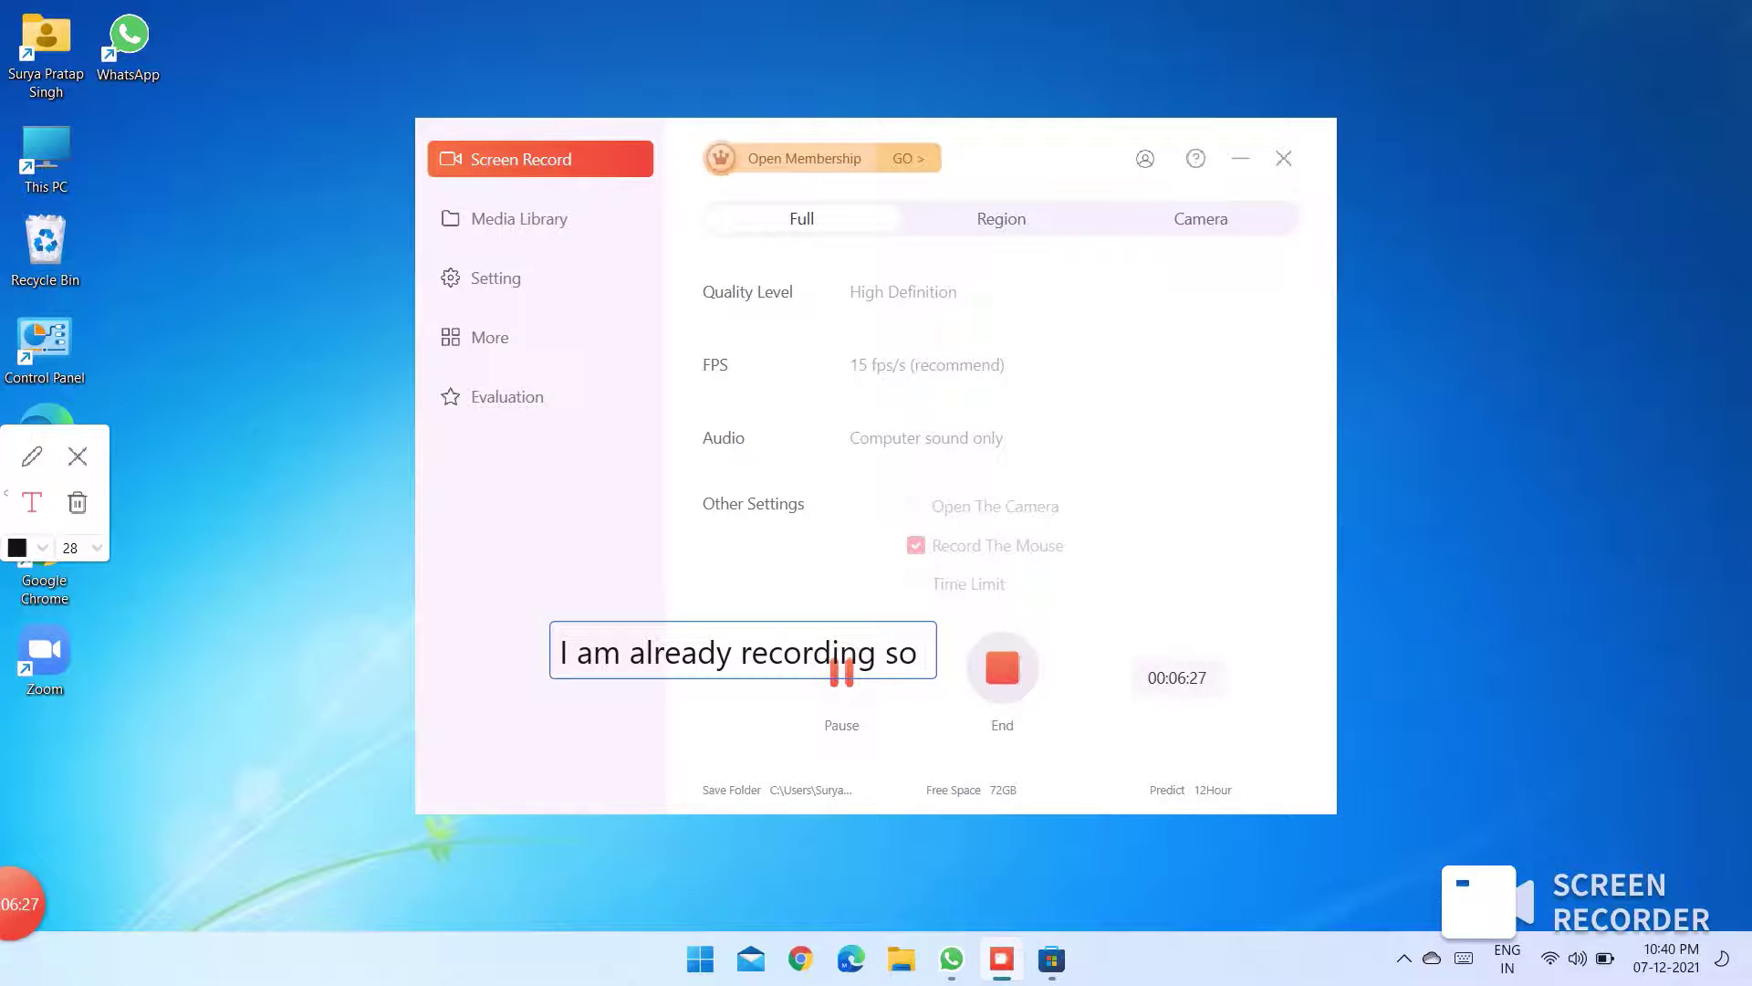
text(here is)
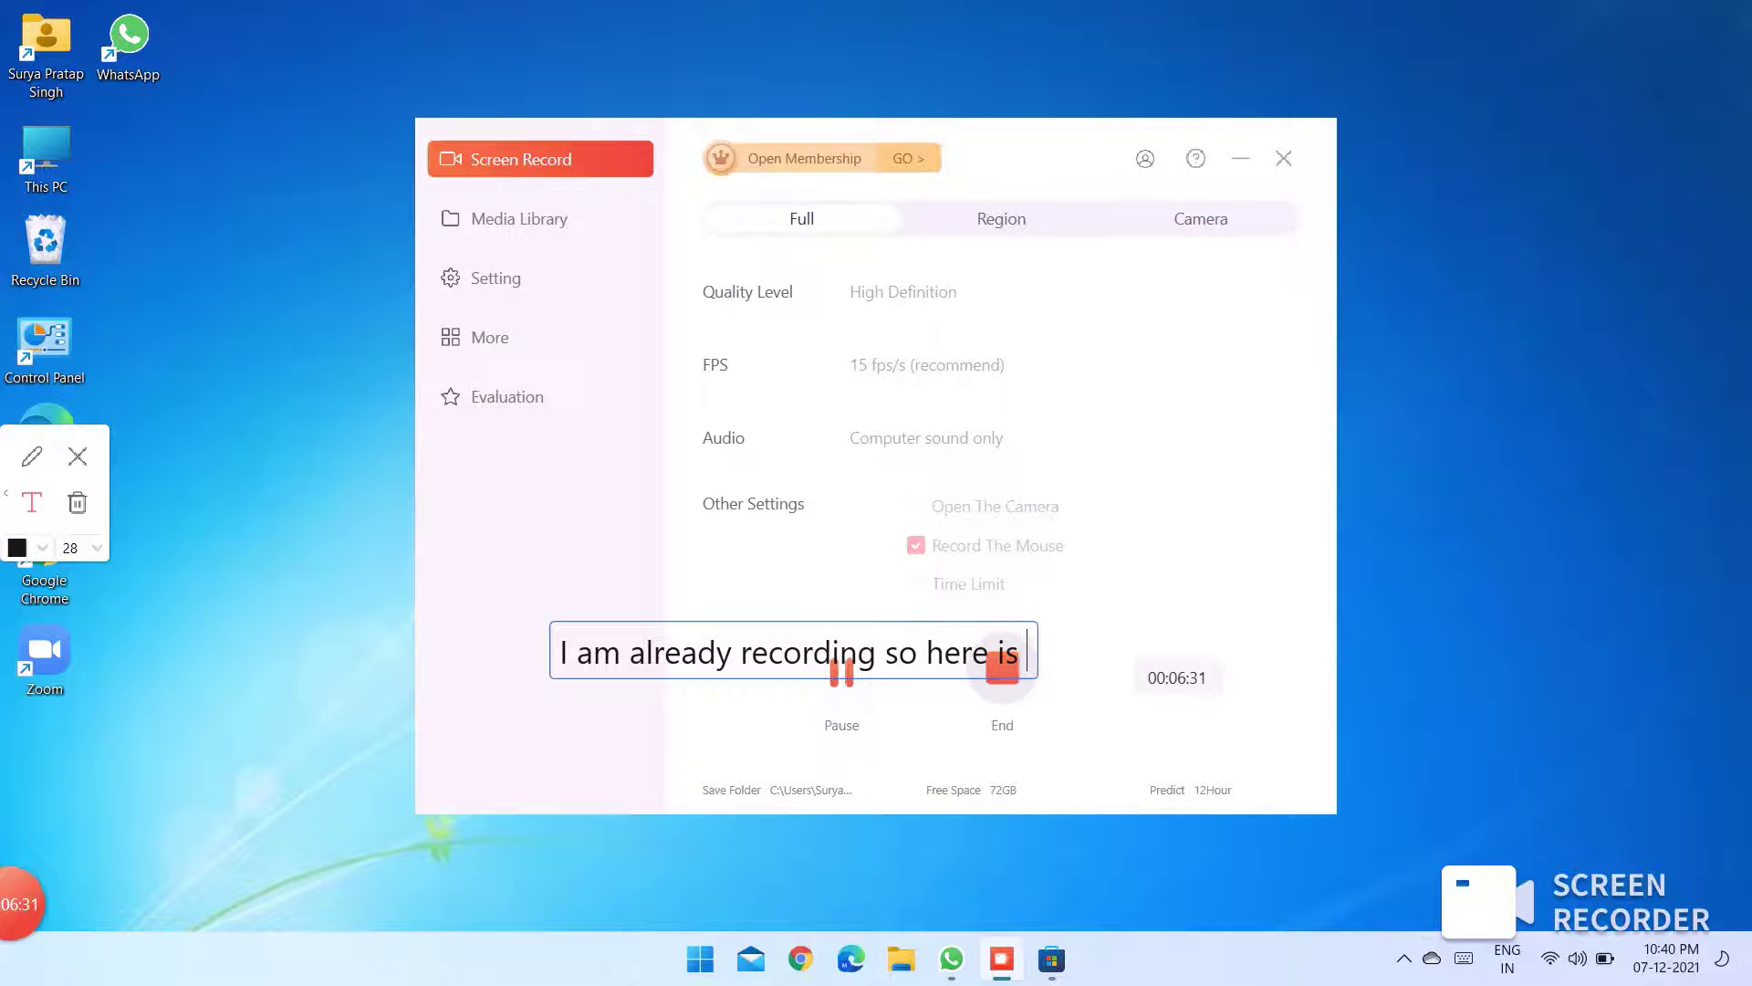
text( End bu)
text(tton )
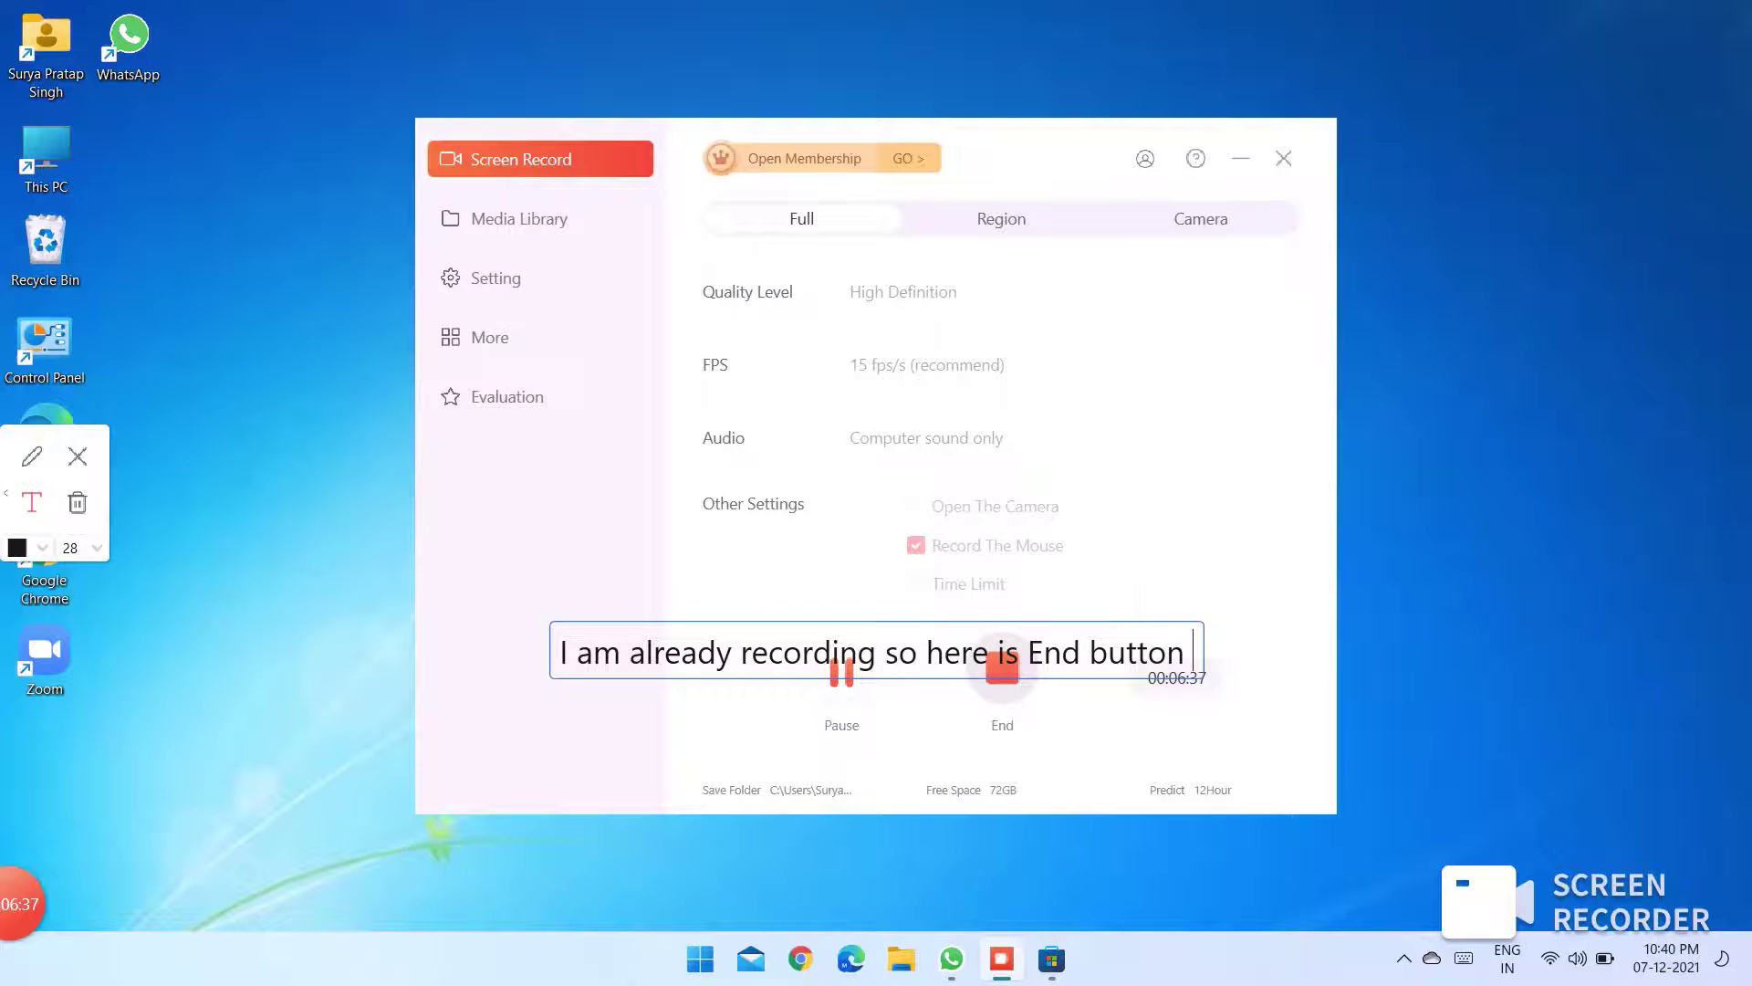
text(but ehen)
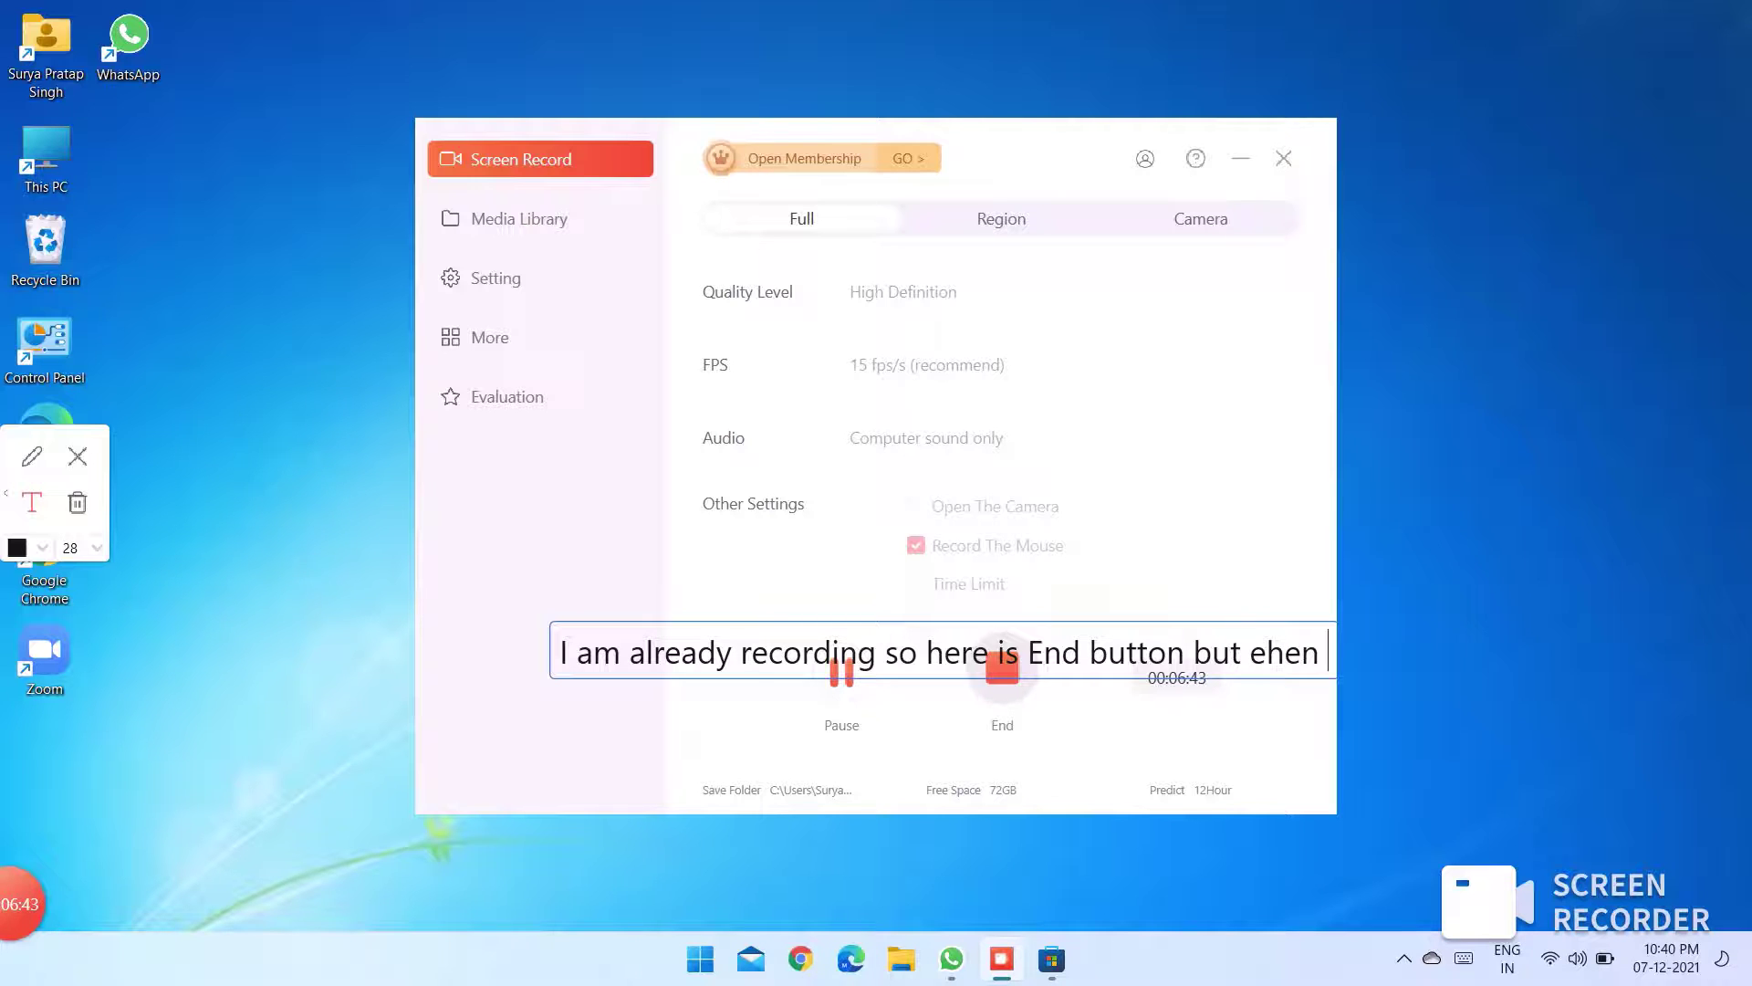
text(w)
key(Delete)
text(you wil)
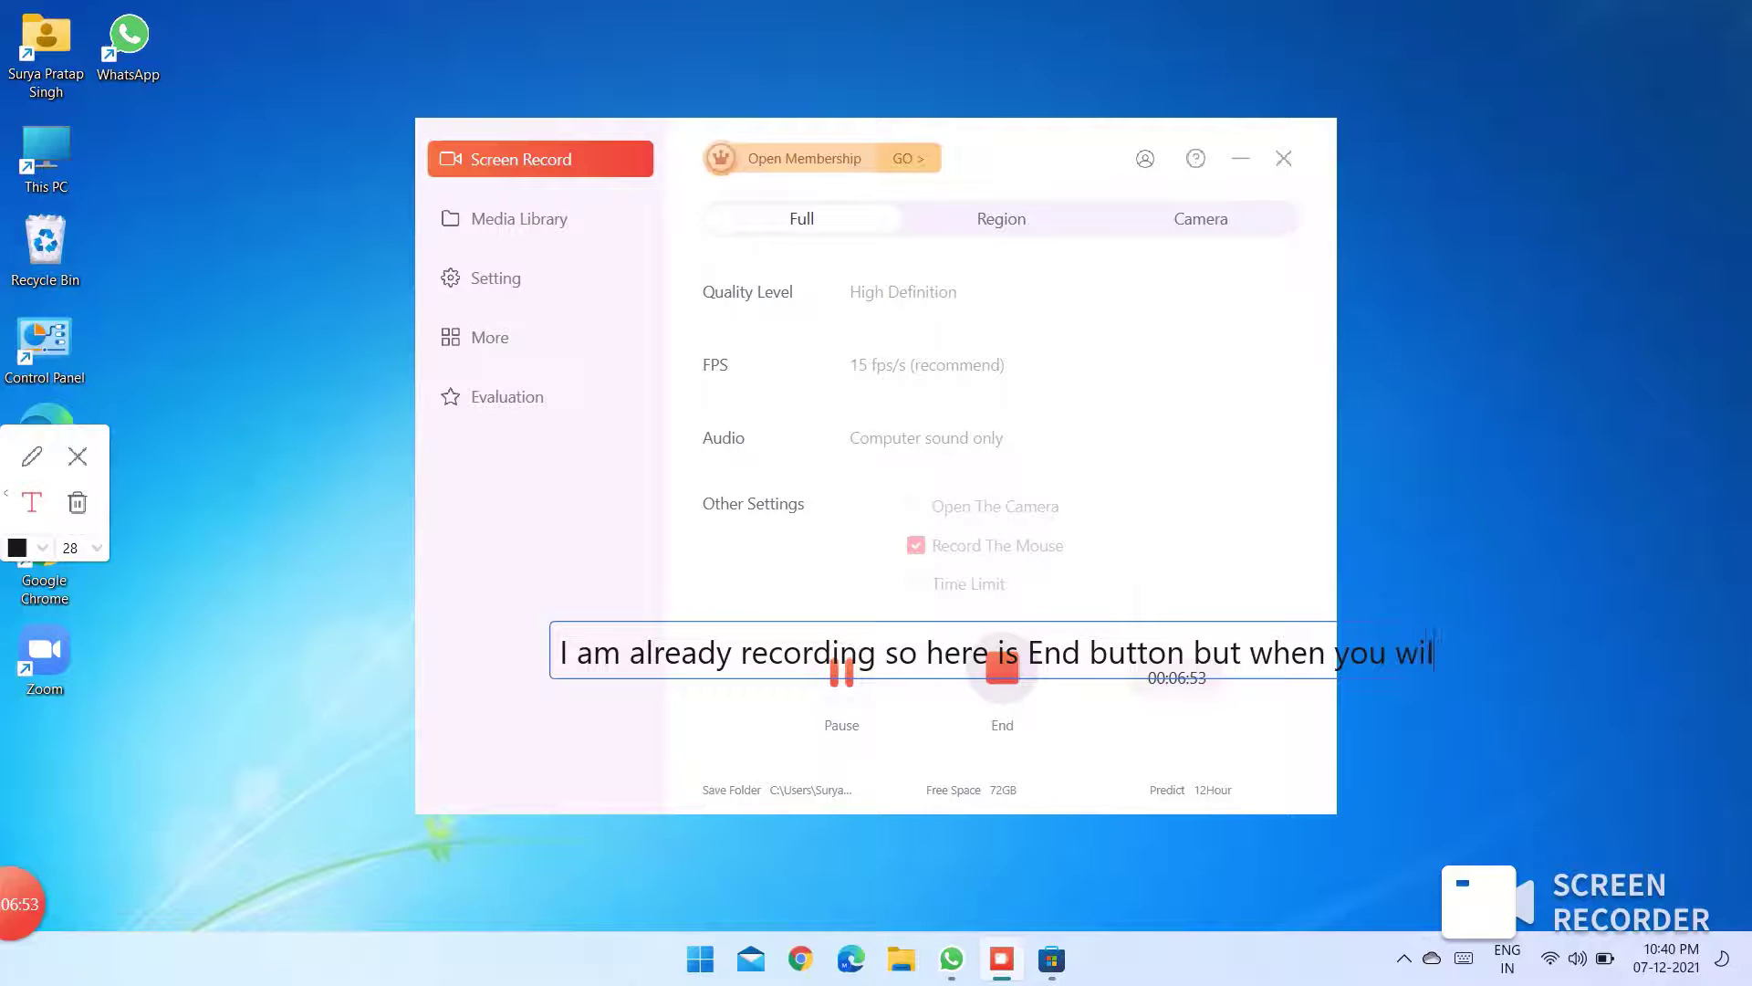
text(l see here wil)
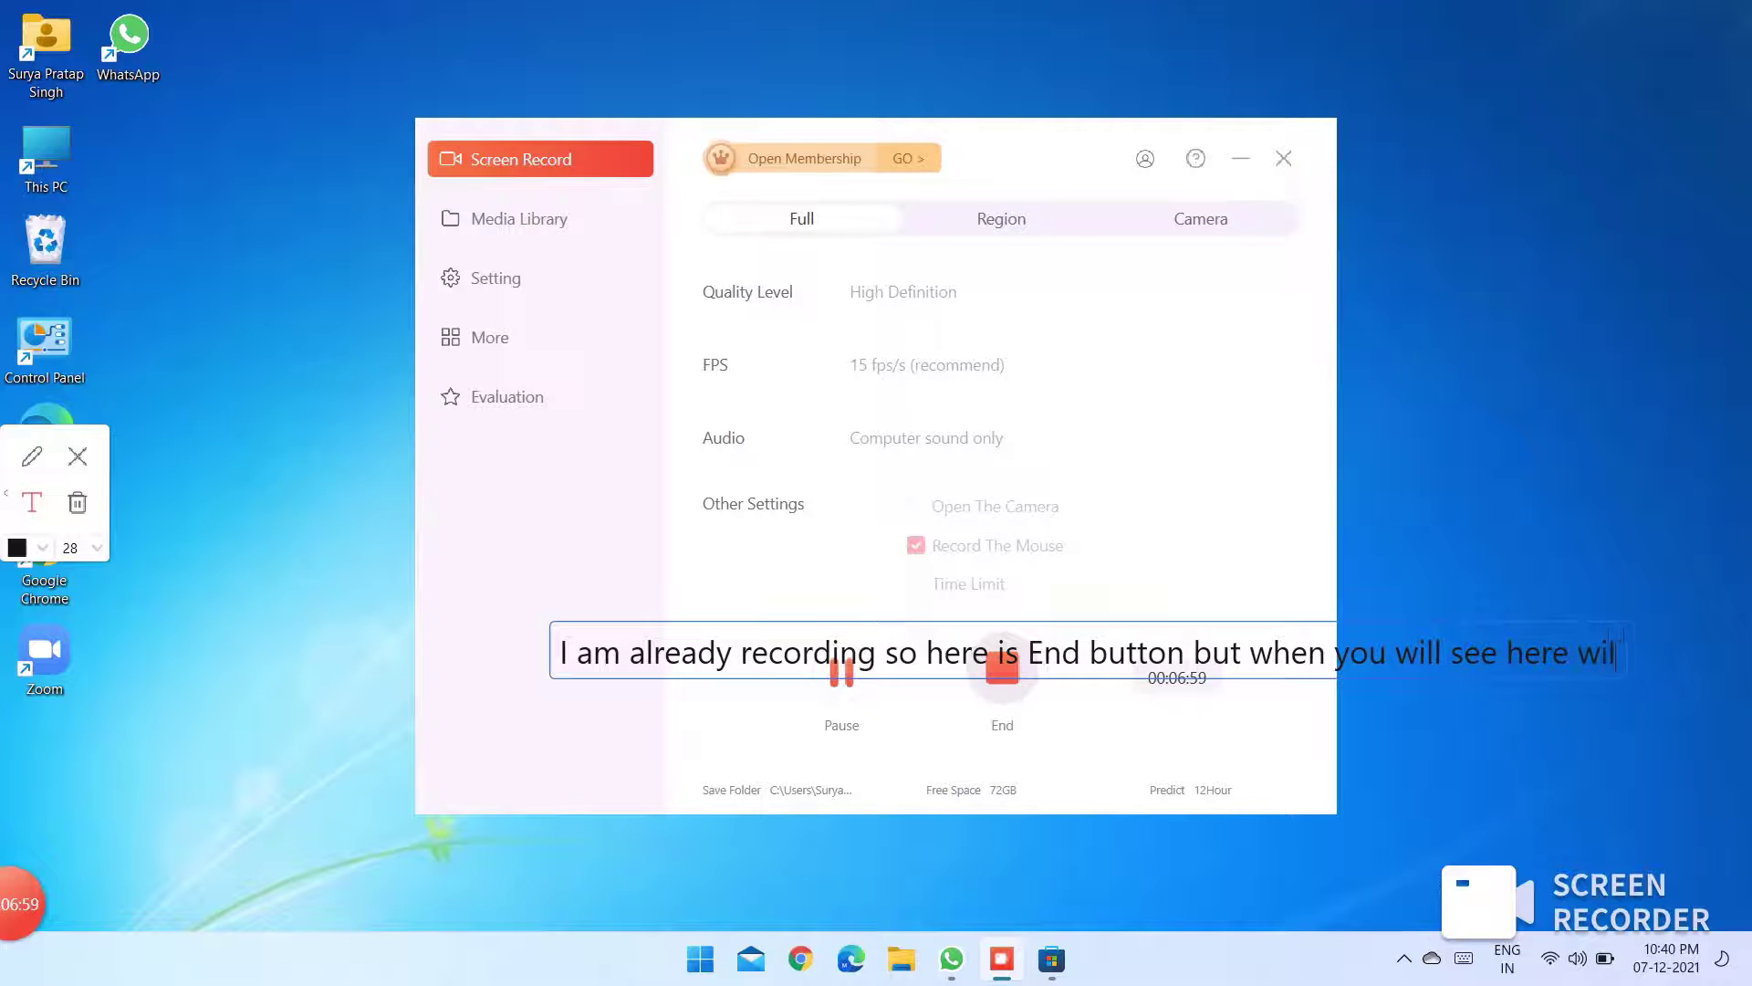
text(l start but)
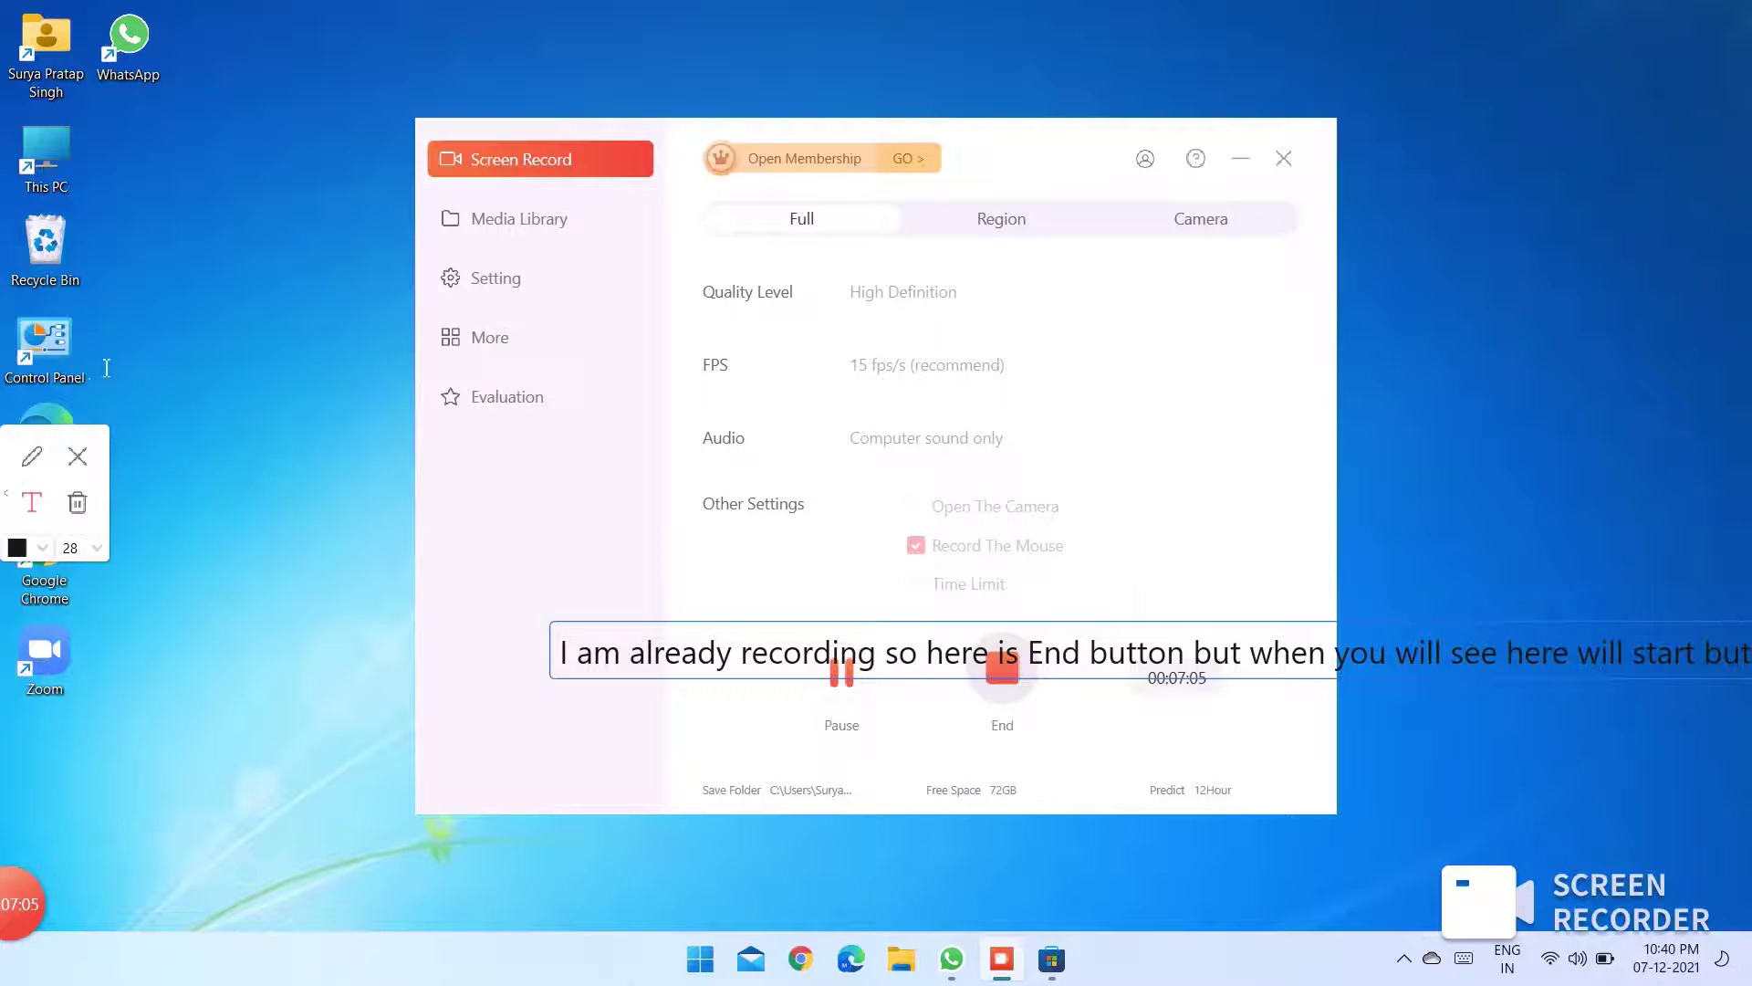
Circle the recorder's End button freehand with the annotation pen and leave annotation mode.
click(32, 457)
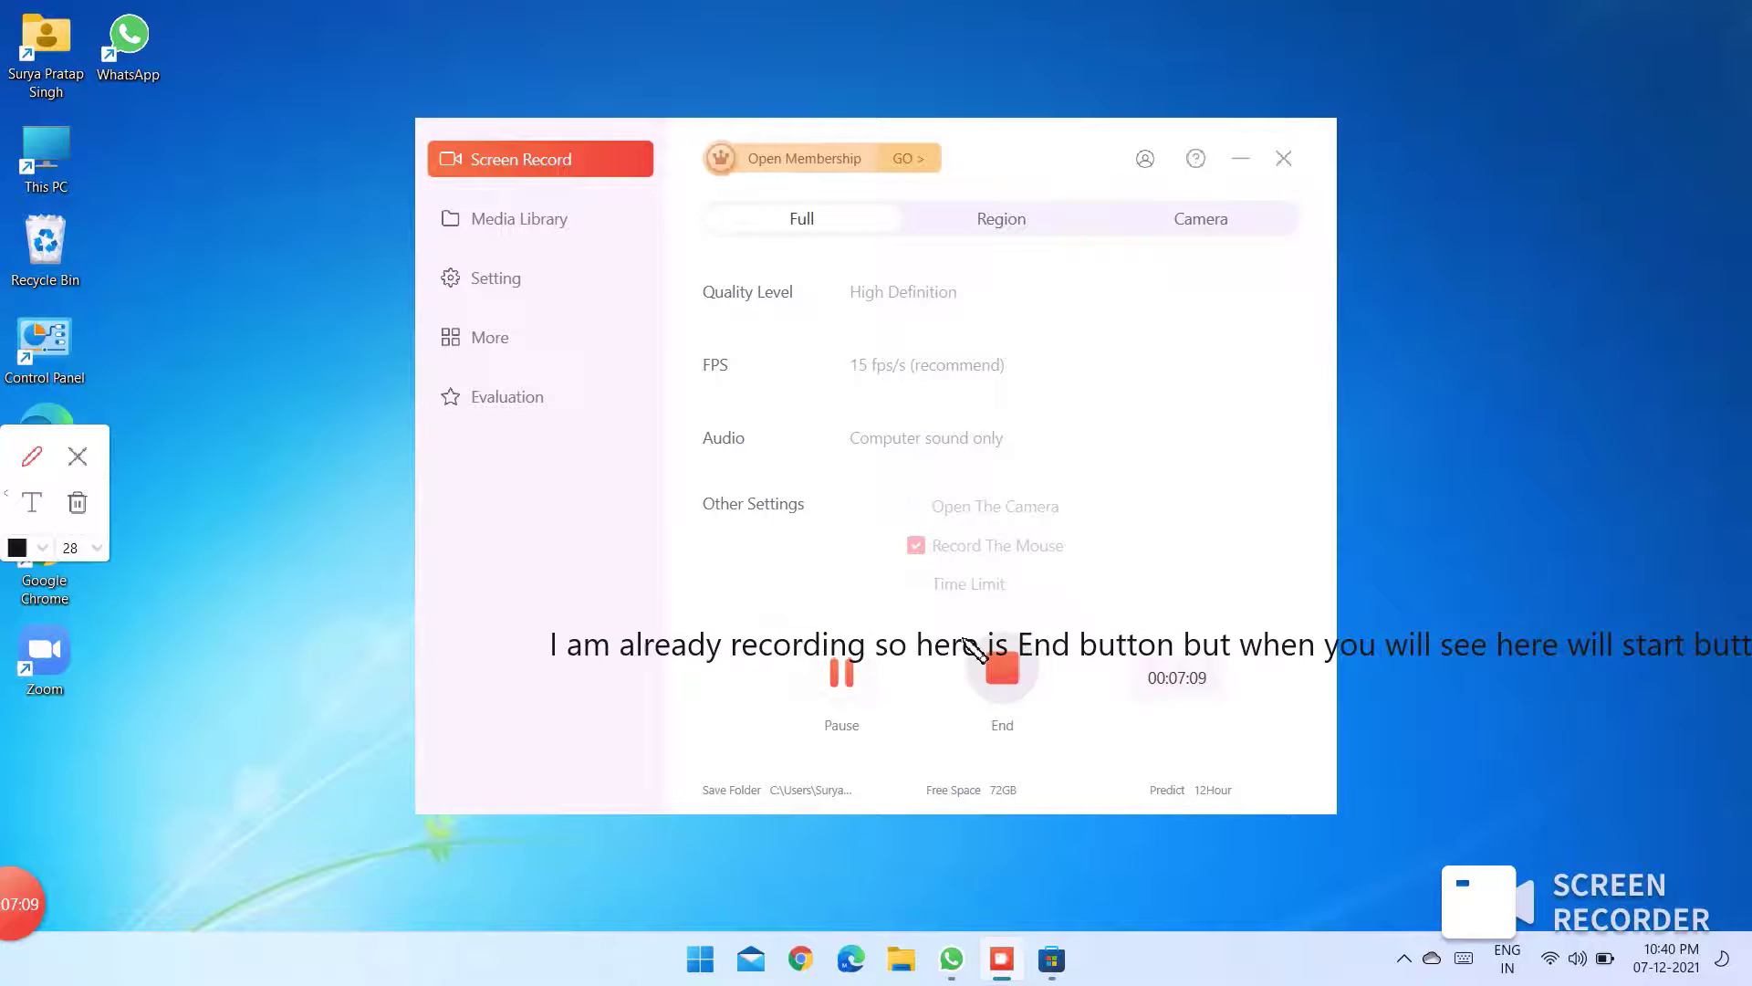
mouse_move(961, 638)
mouse_down()
mouse_move(1056, 641)
mouse_move(974, 730)
mouse_move(992, 630)
mouse_up()
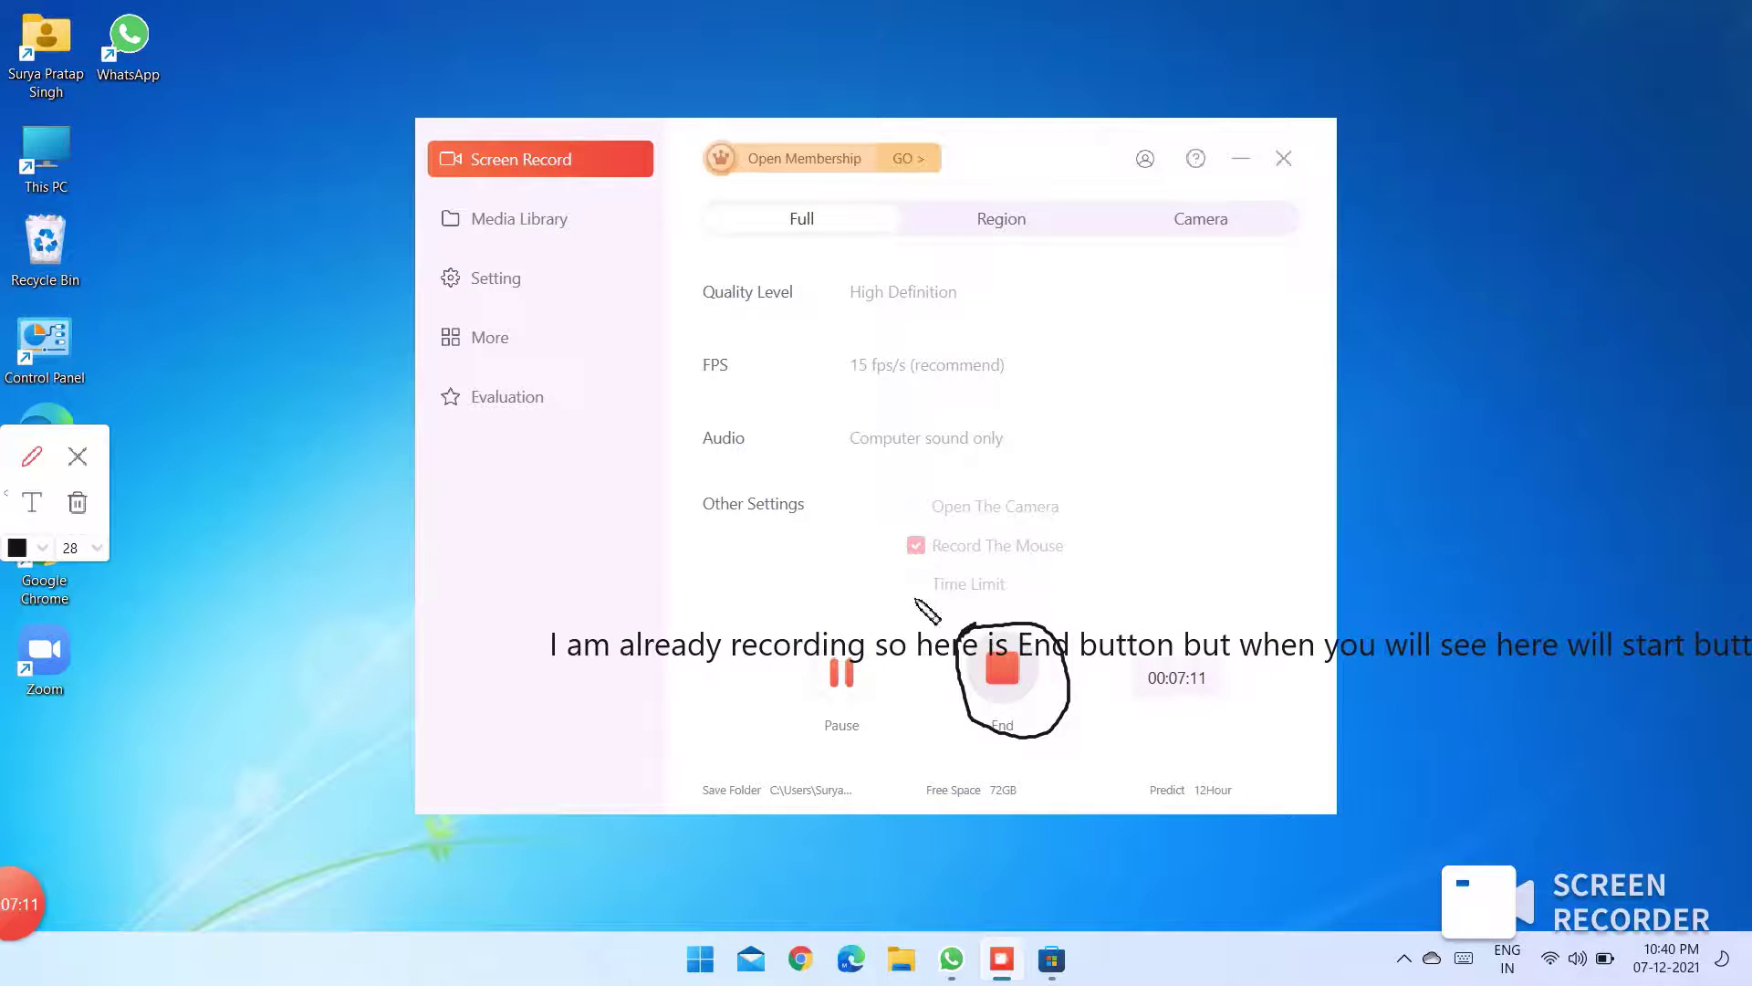
click(78, 456)
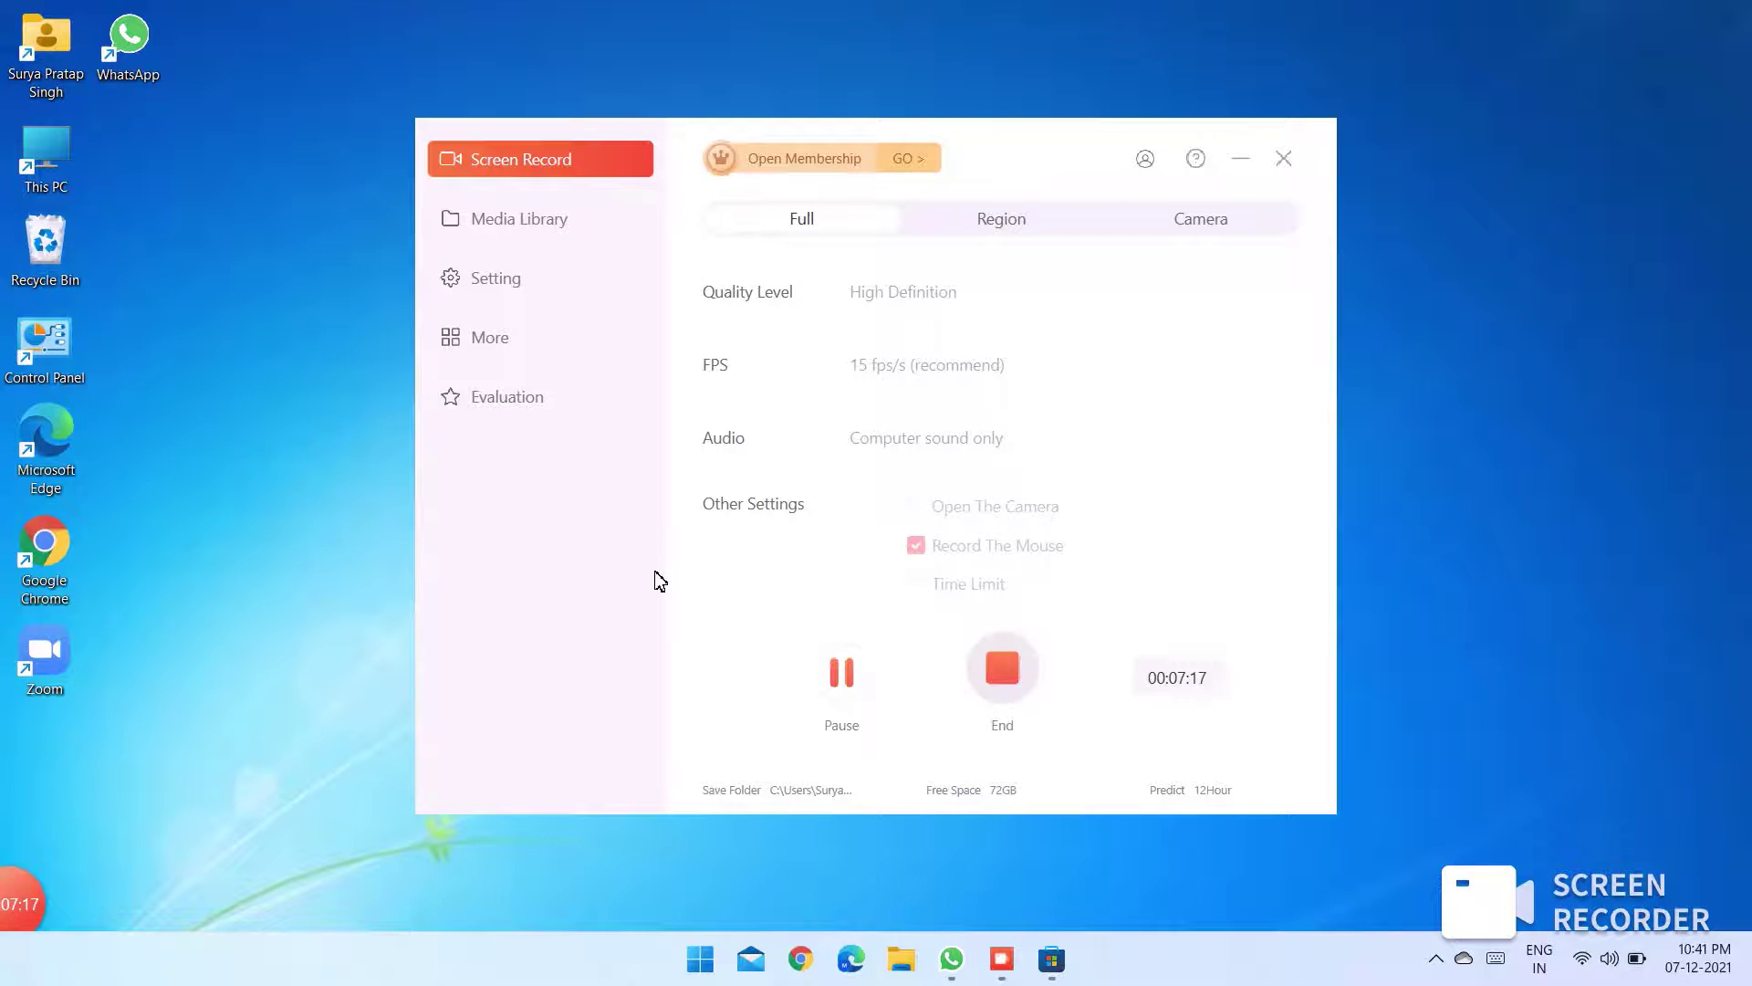
Add the size 24 text annotation "When you will click here the recording will start" over the recorder's Pause and End controls.
mouse_move(5, 912)
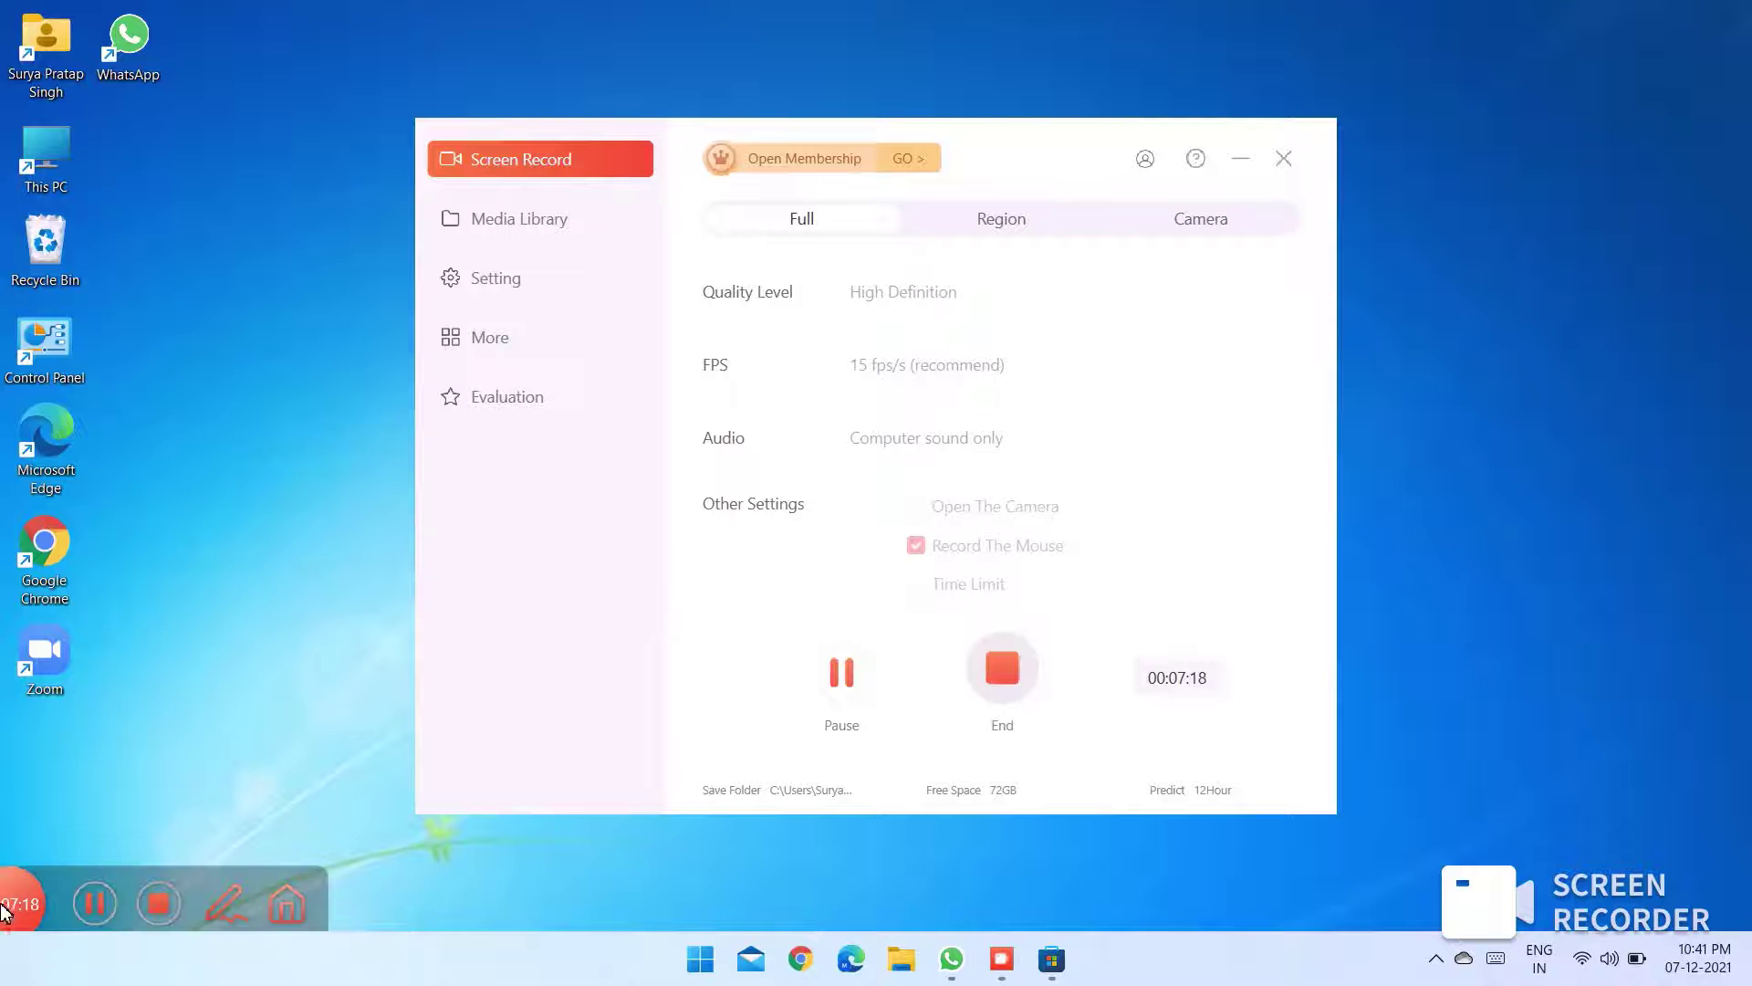
click(220, 910)
click(74, 548)
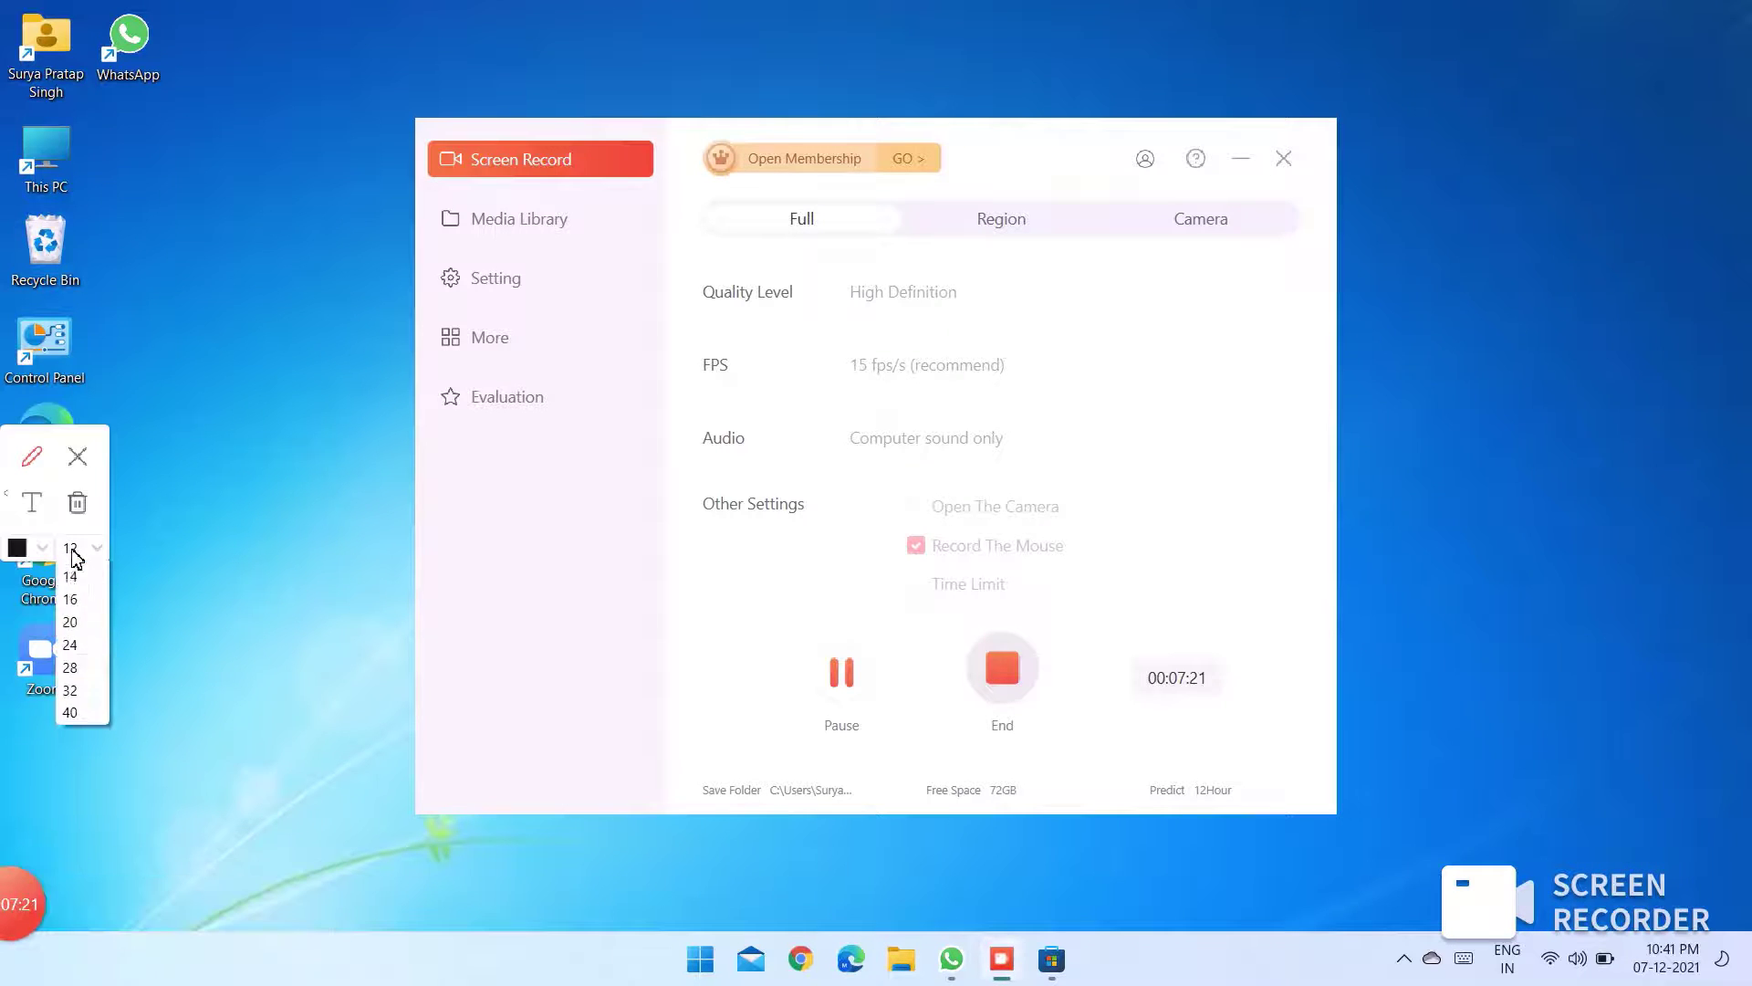
click(89, 667)
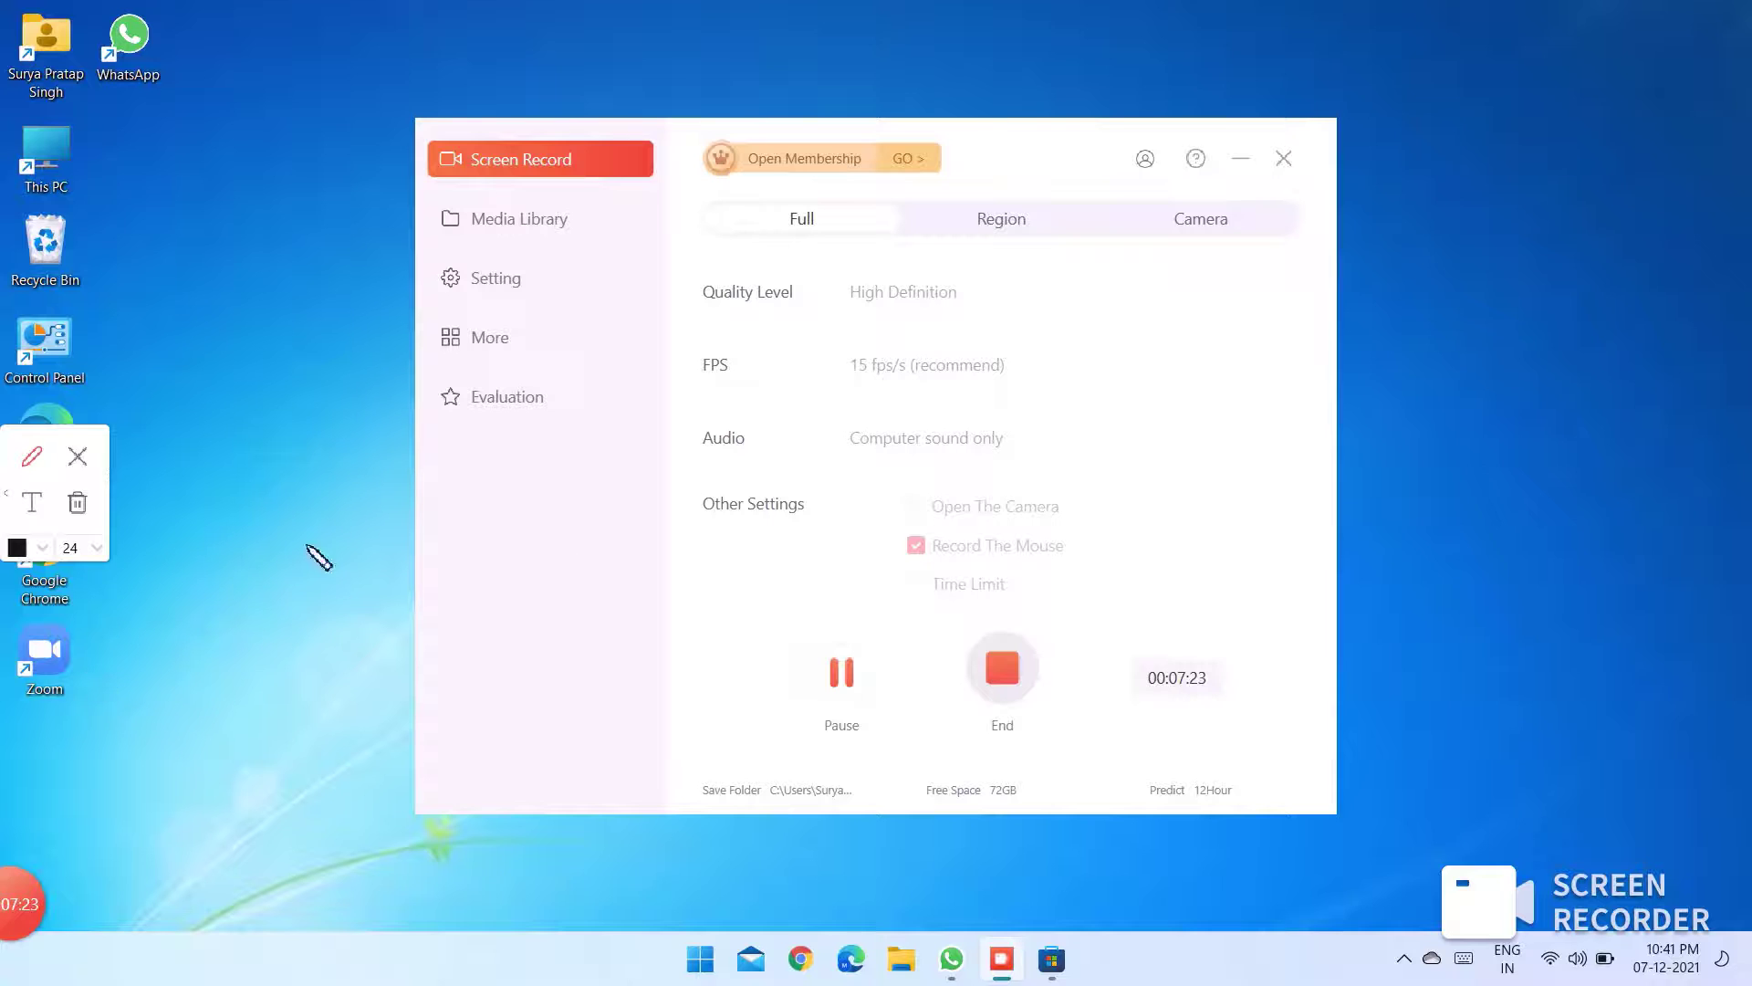
click(39, 515)
click(630, 673)
text(When )
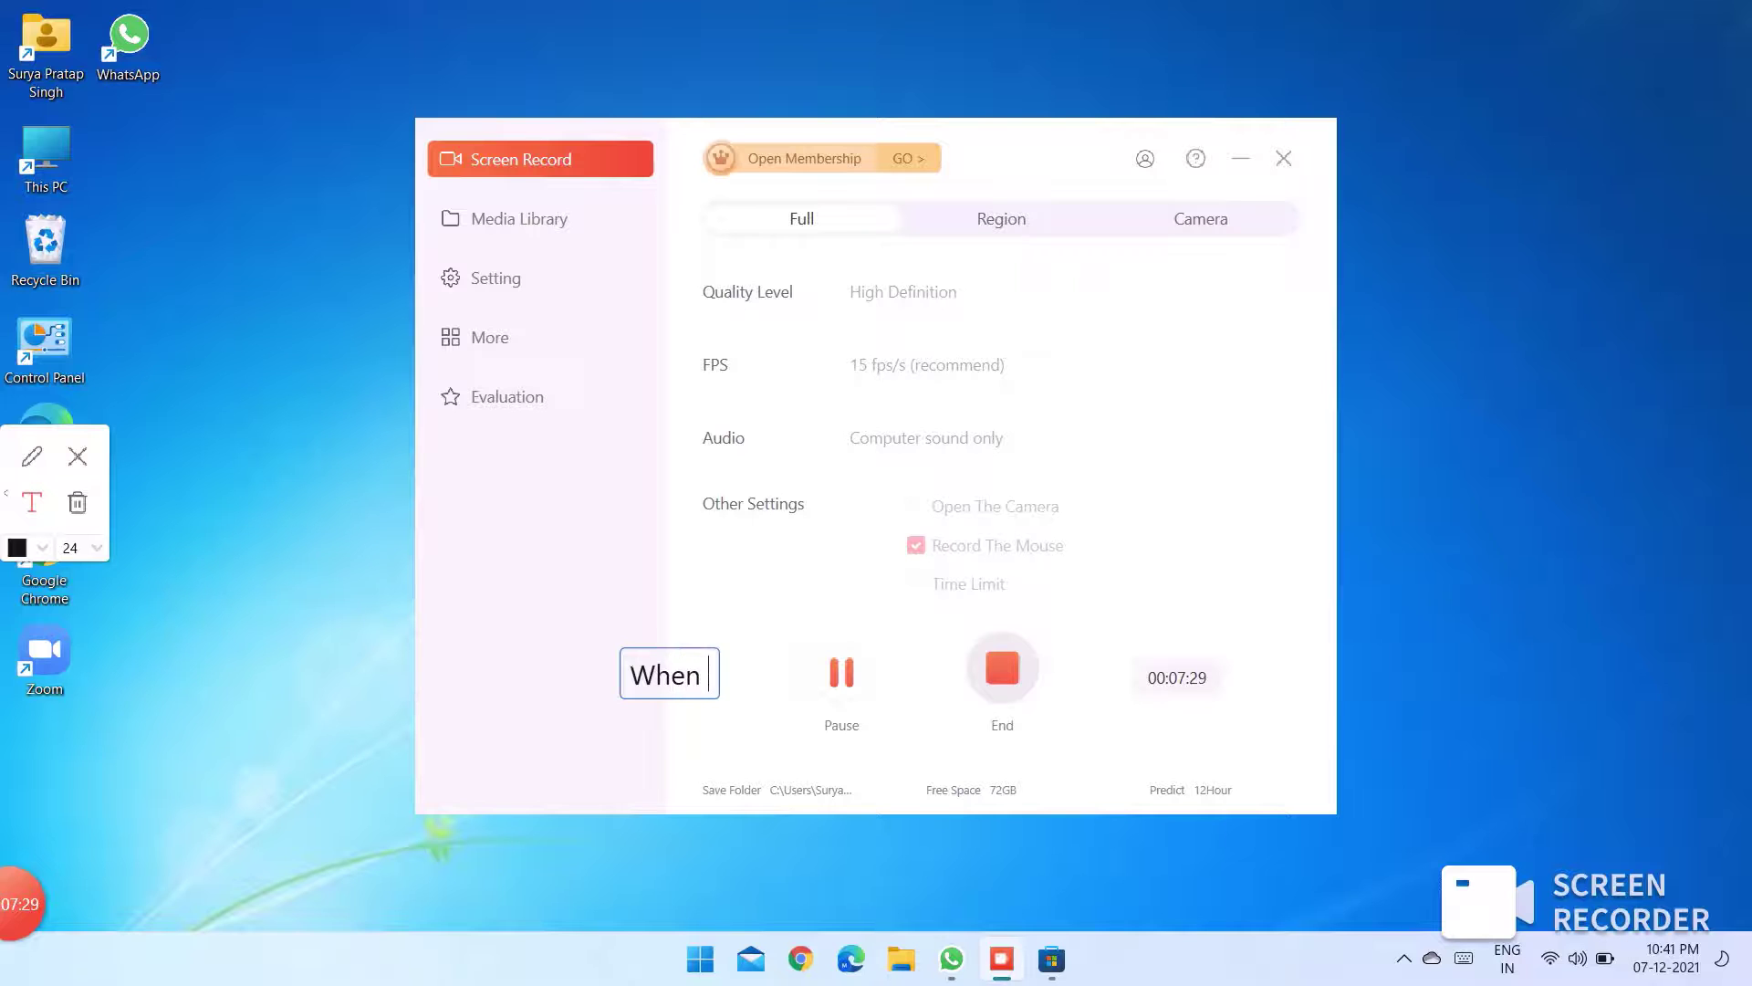
text(you will )
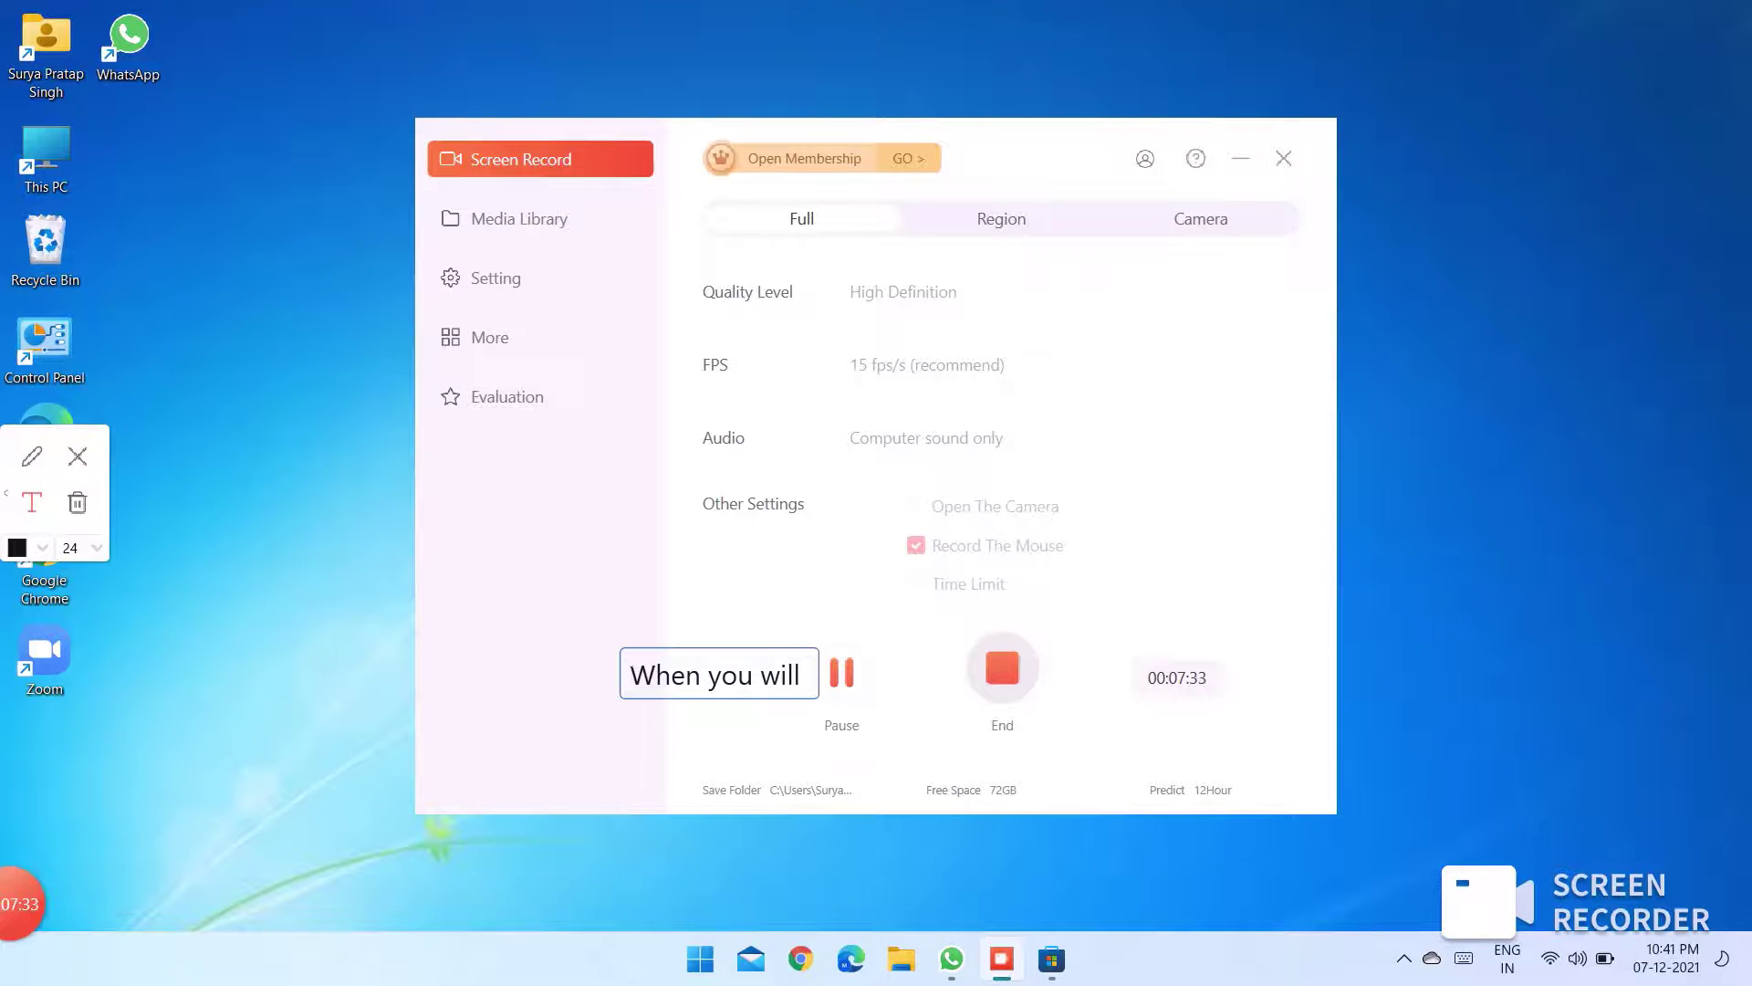
text(click here )
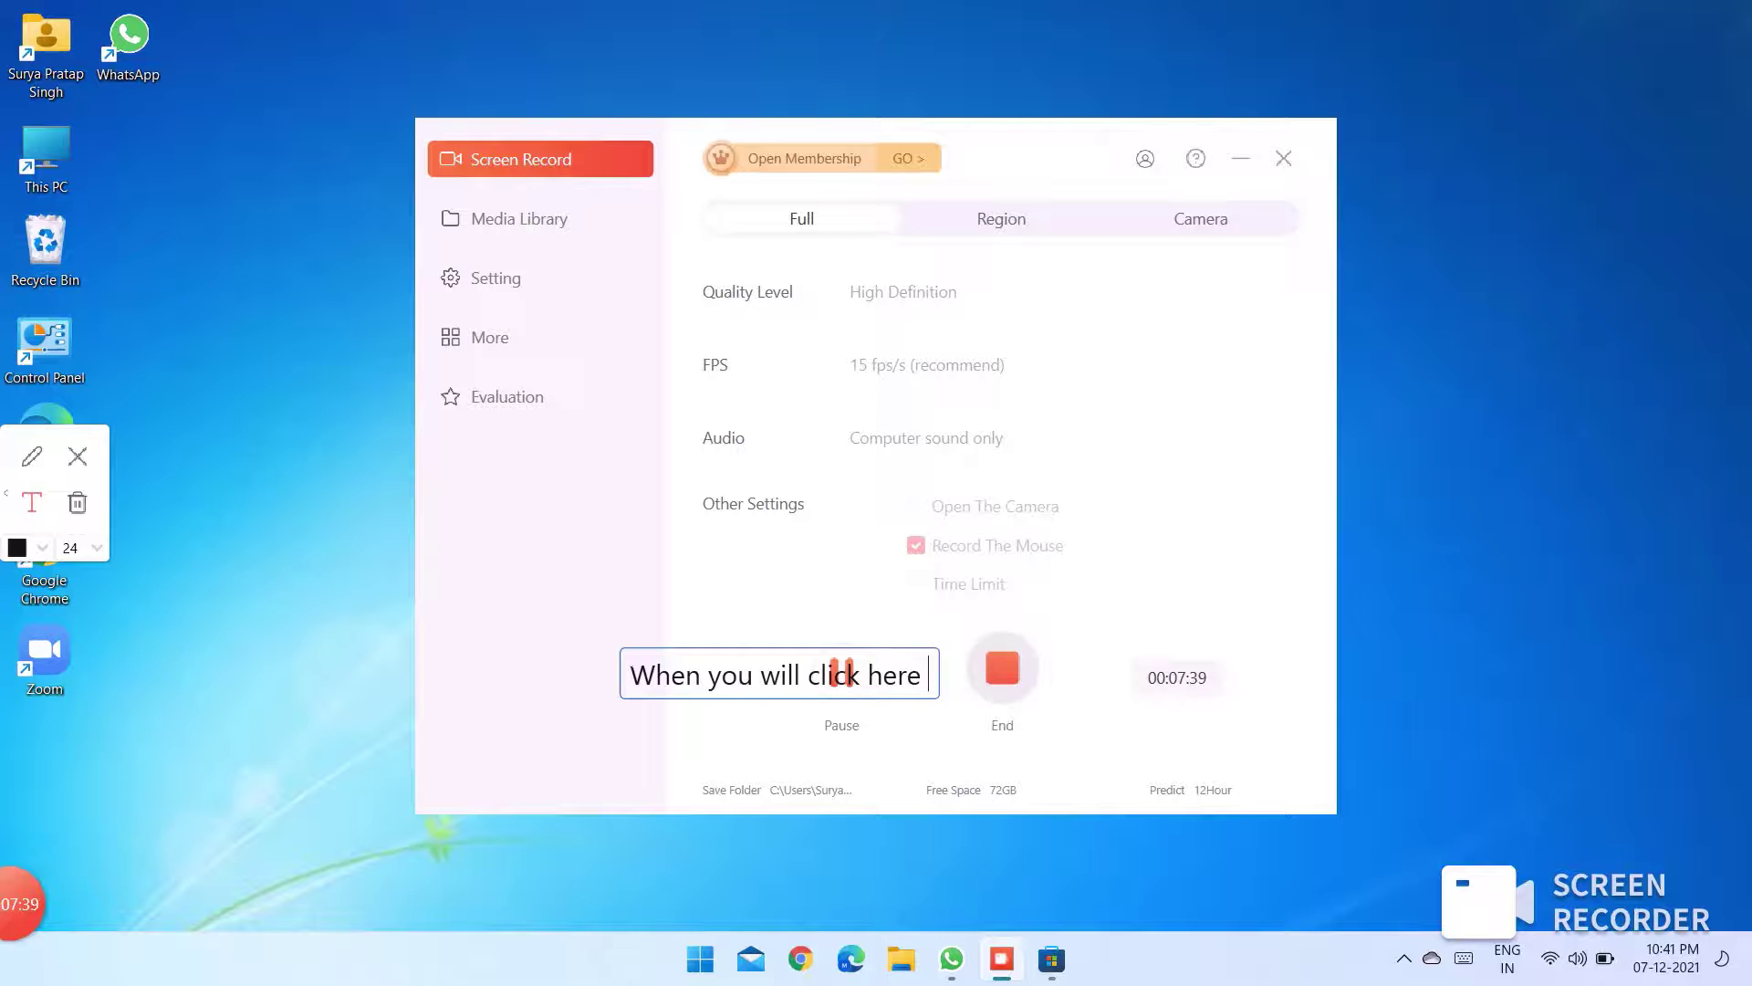
text(the reco)
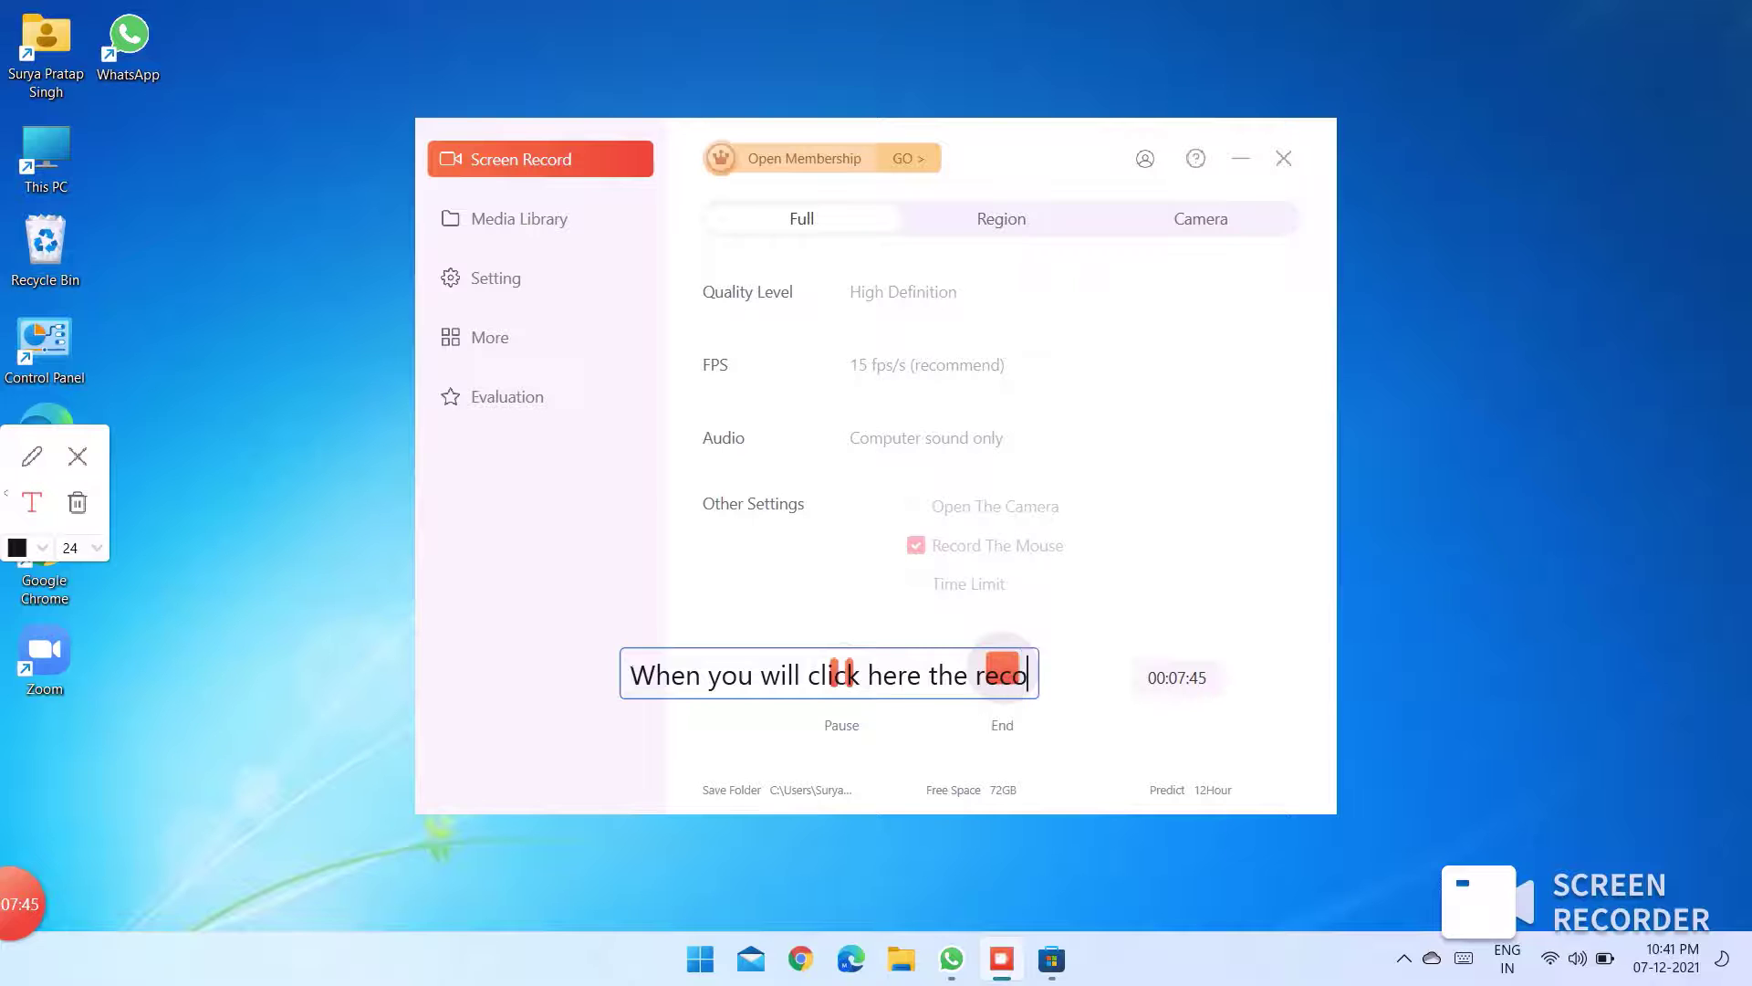
text(rding w)
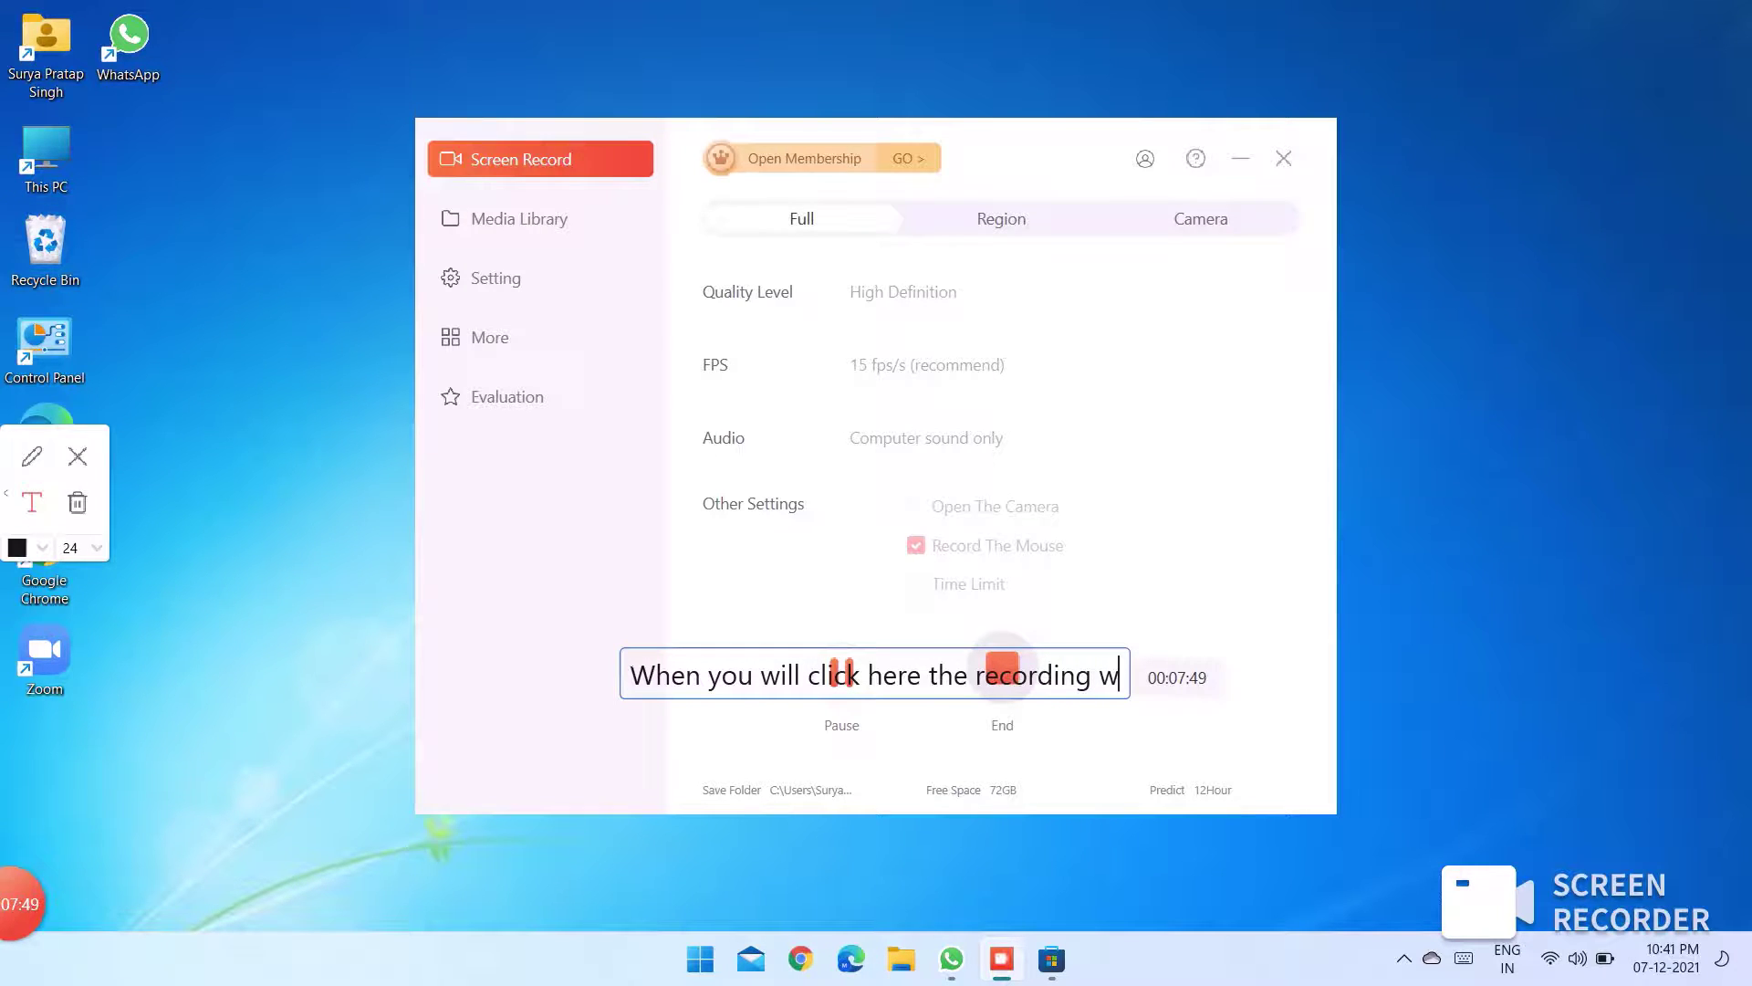
text(ill start)
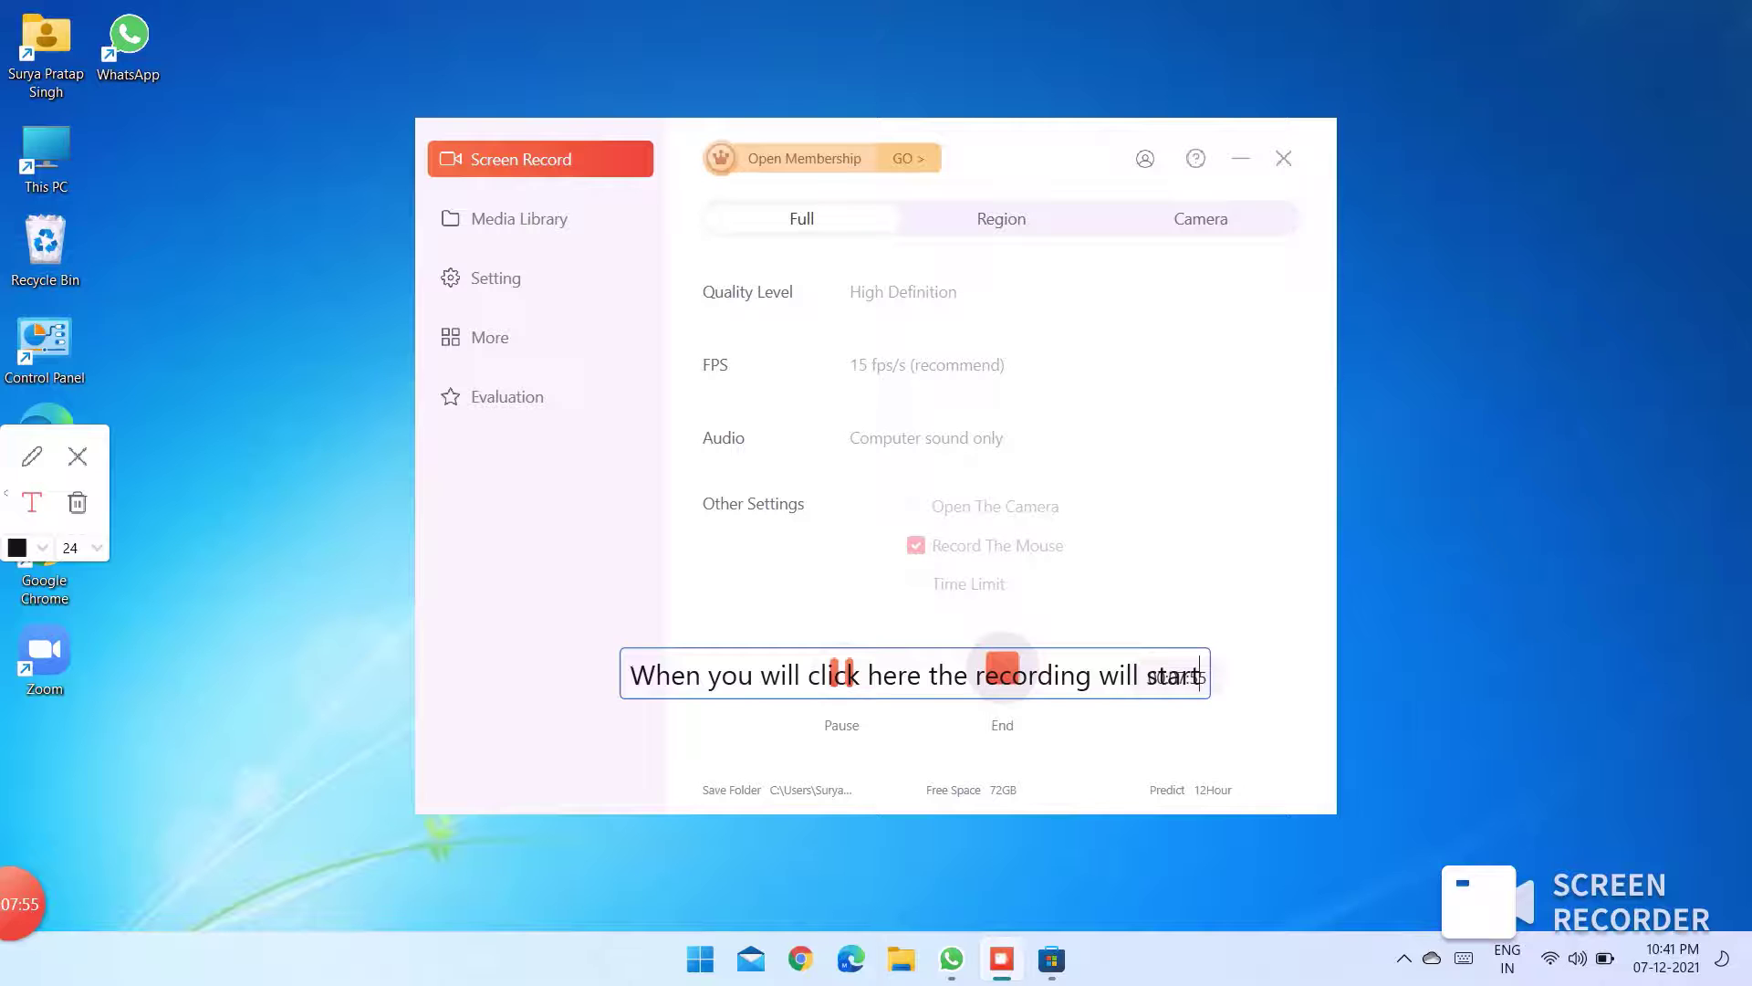
Draw a freehand circle around the End control under the new text and leave annotation mode.
click(32, 455)
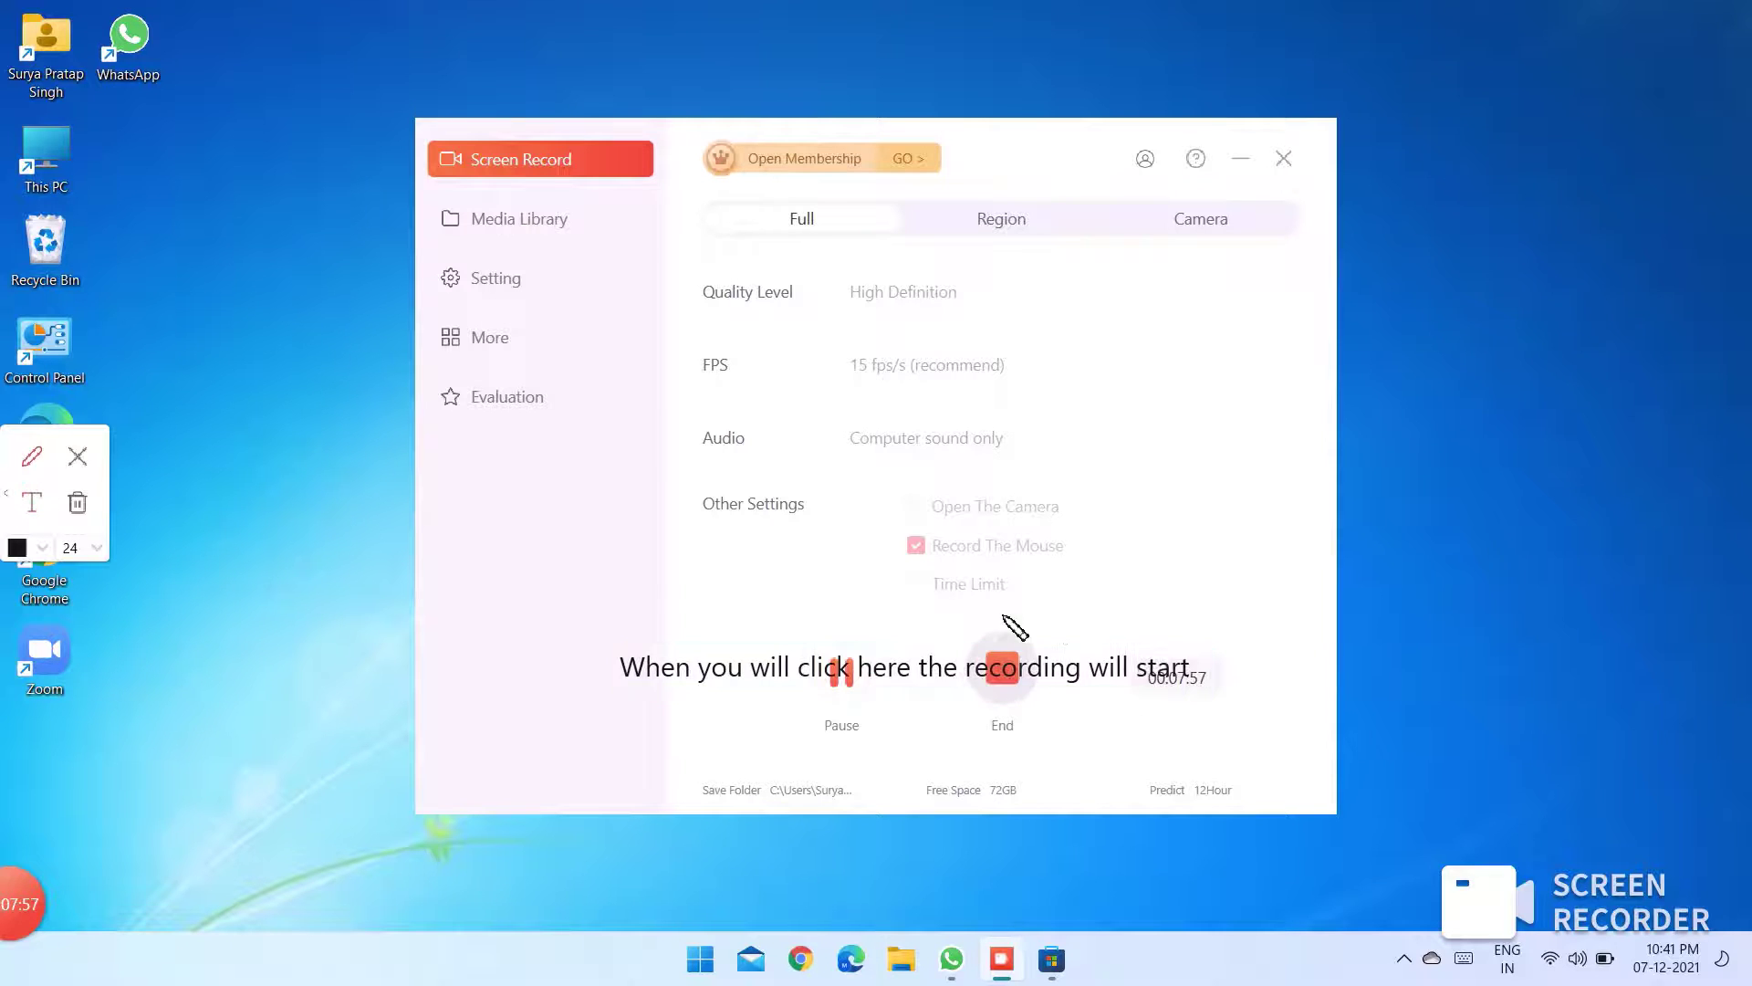
mouse_move(983, 615)
mouse_down()
mouse_move(1055, 648)
mouse_move(965, 621)
mouse_move(1051, 595)
mouse_up()
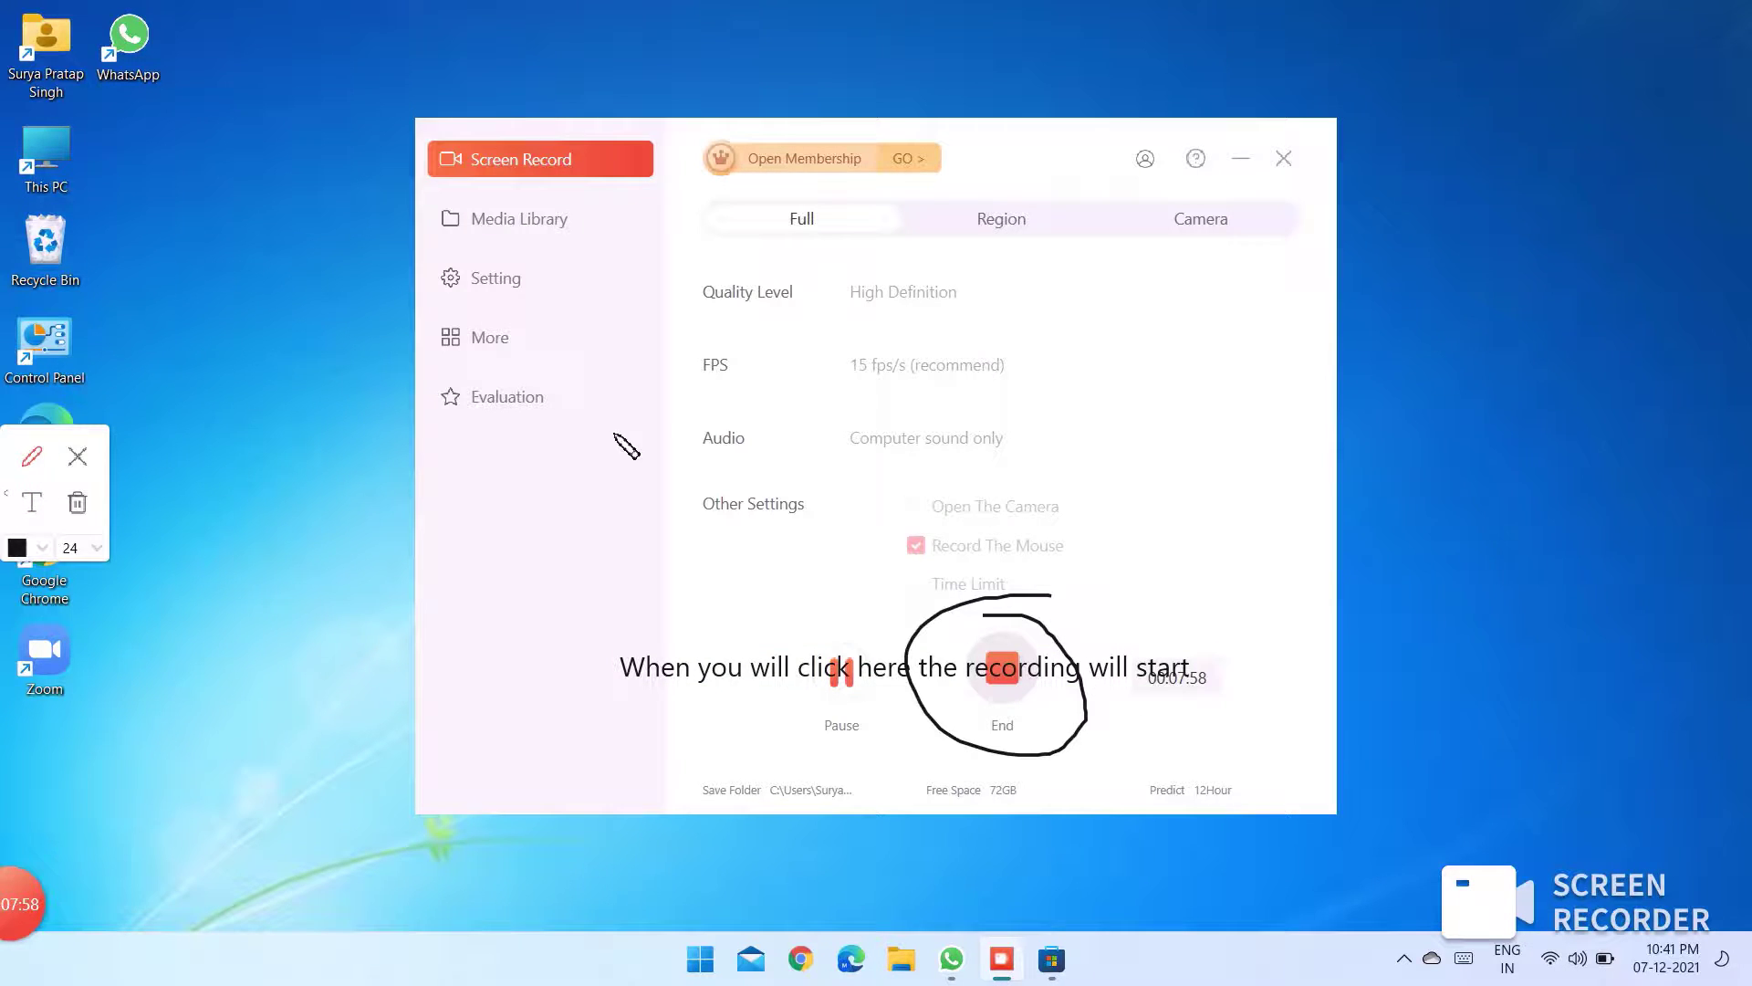
click(79, 456)
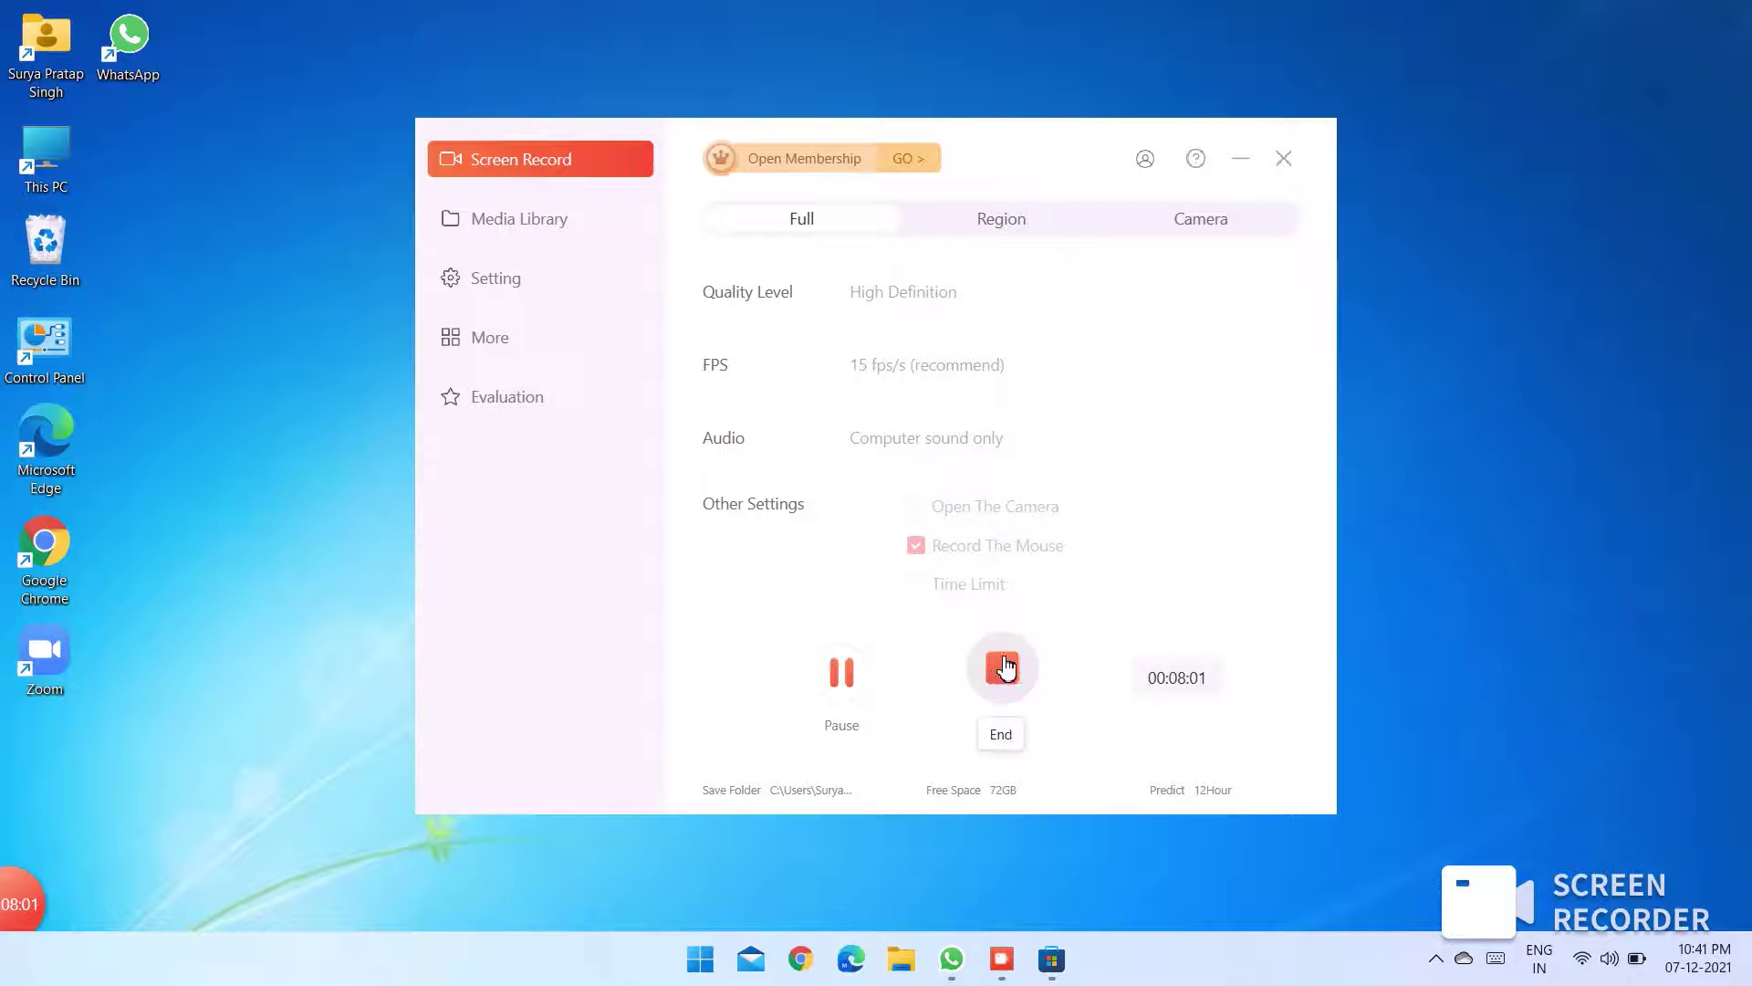
Minimize the recorder window and add the size 20 text annotation "Now, lets play an video to cheak" on the desktop.
click(1240, 162)
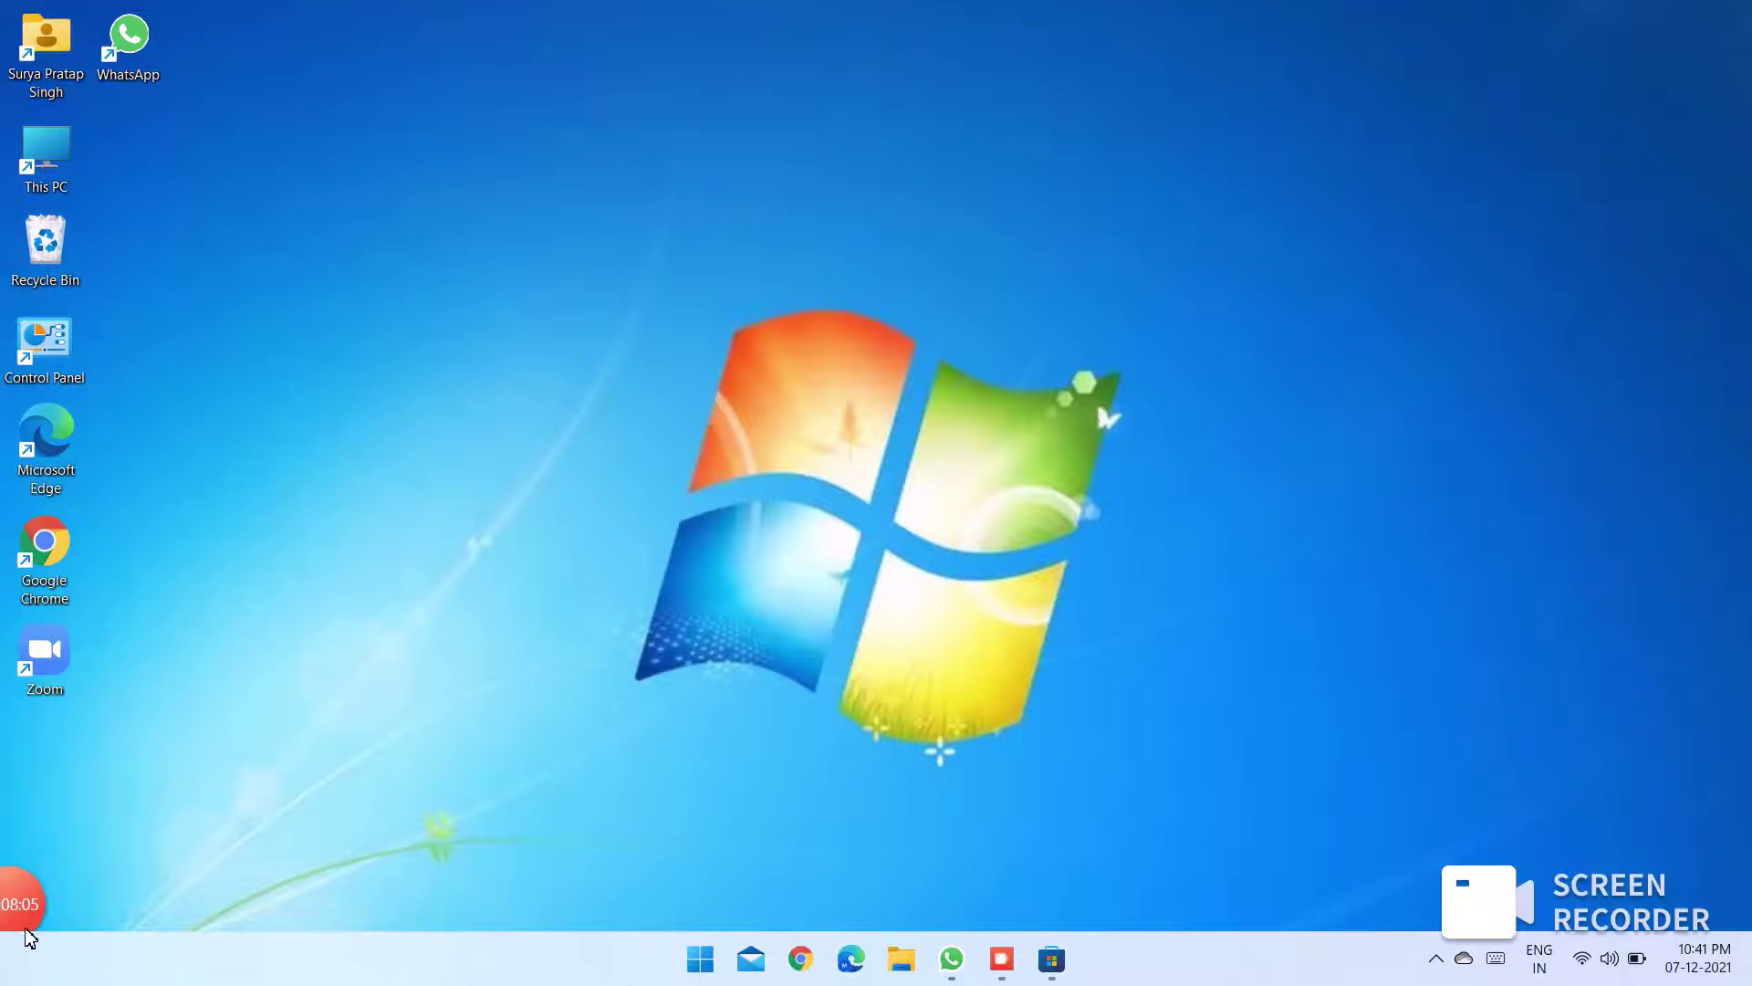
mouse_move(124, 902)
click(224, 903)
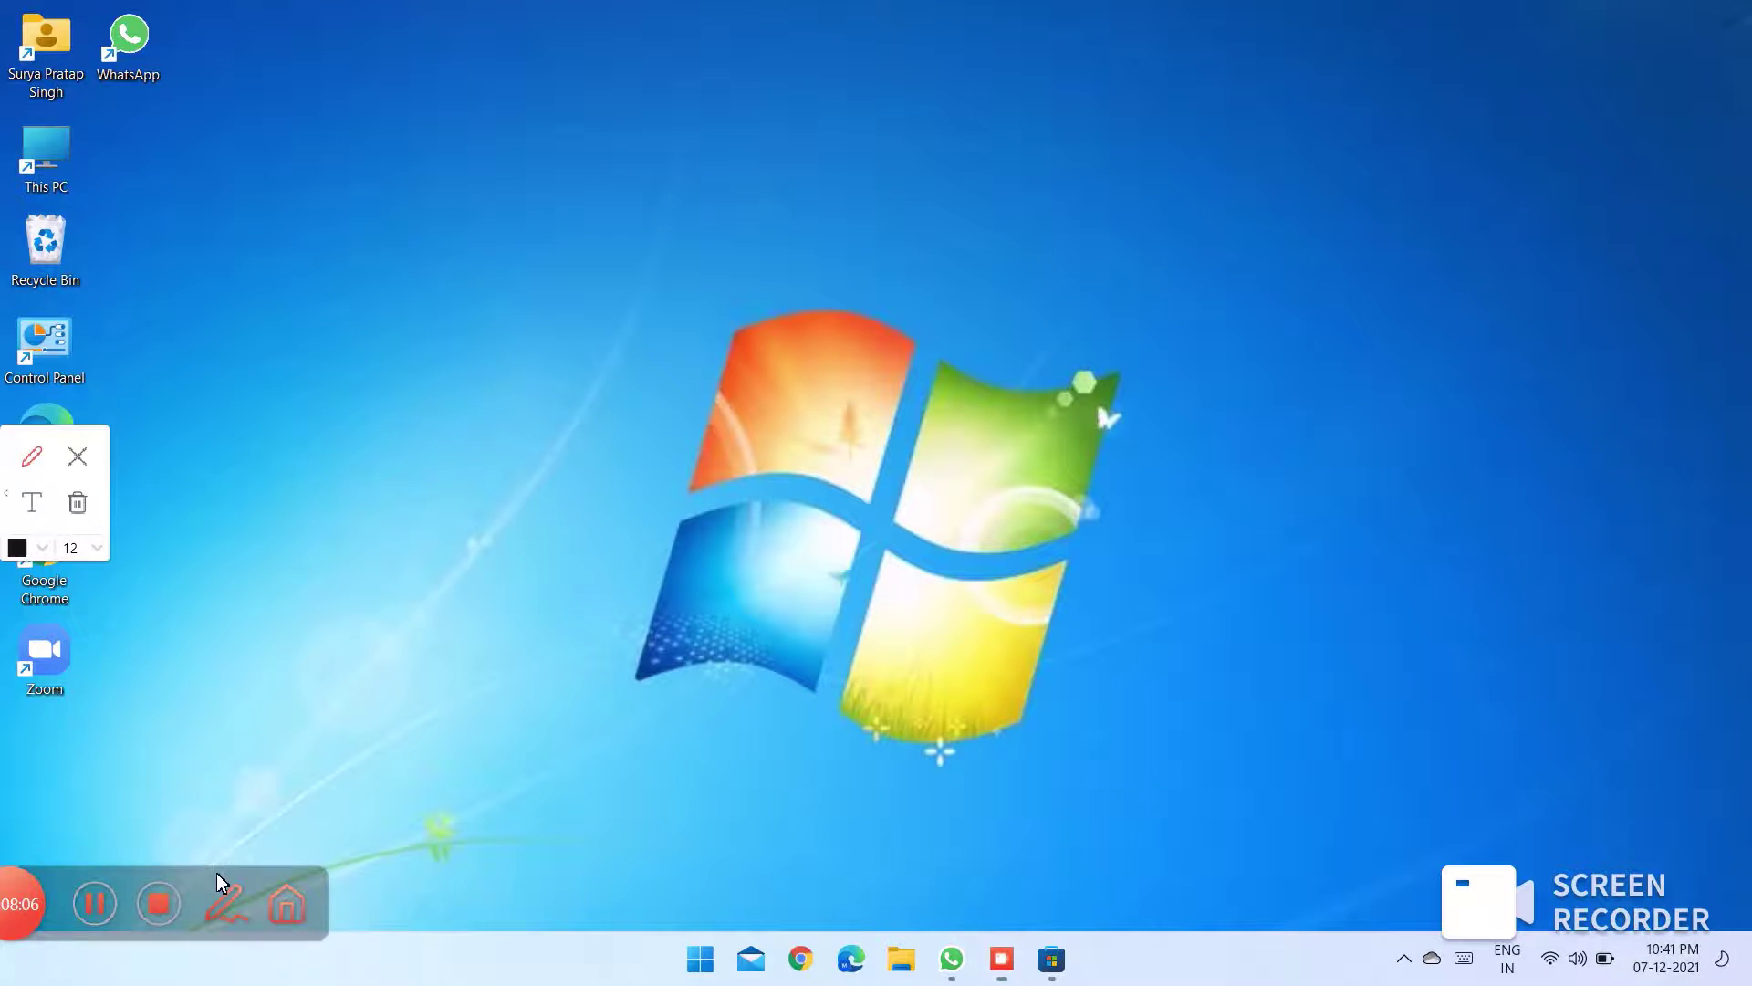
click(50, 497)
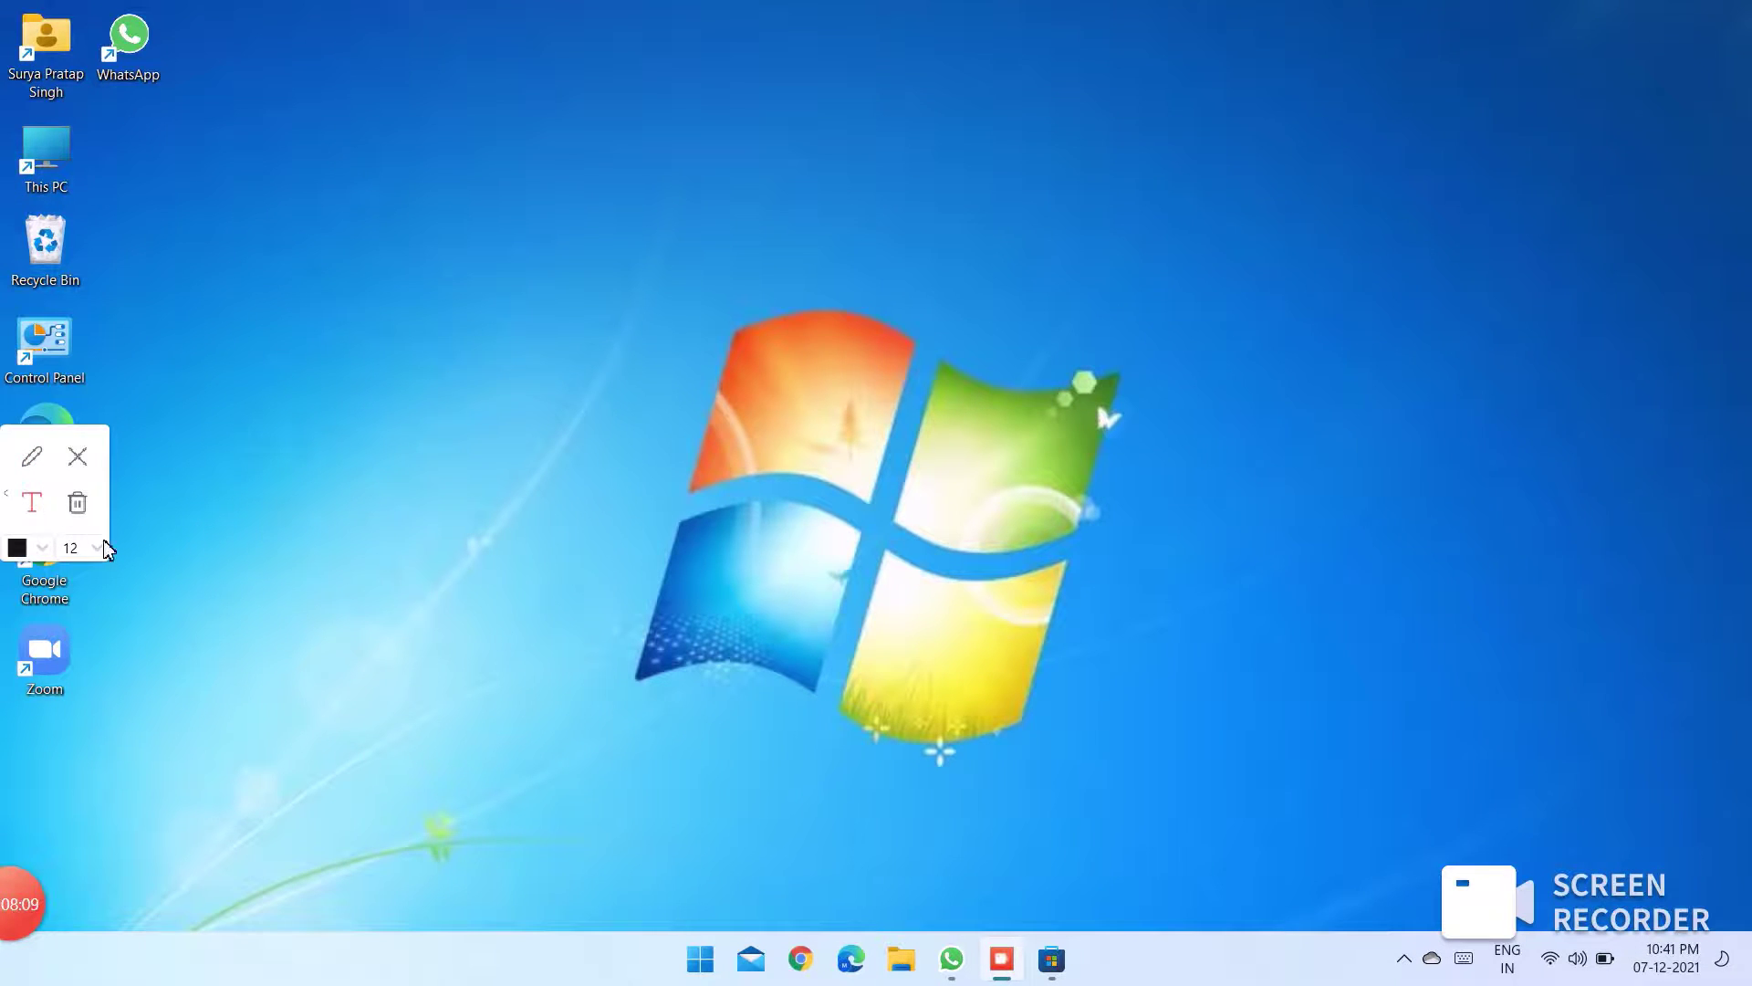
click(74, 549)
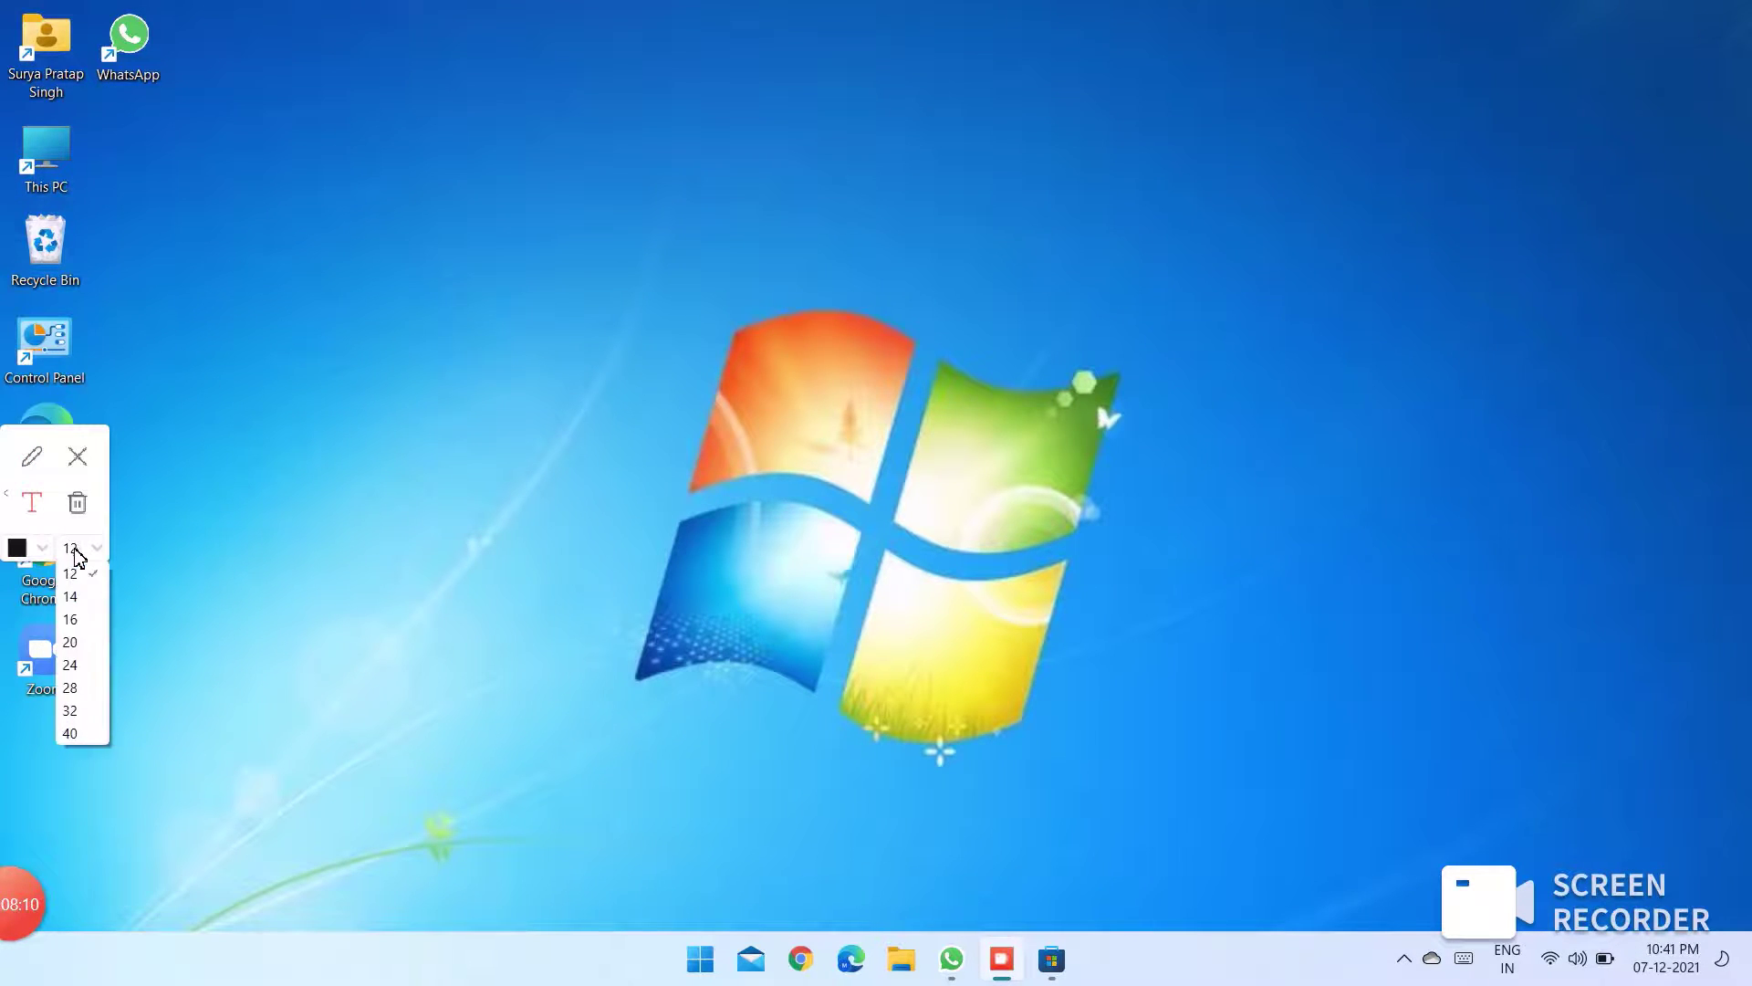
click(86, 648)
click(213, 644)
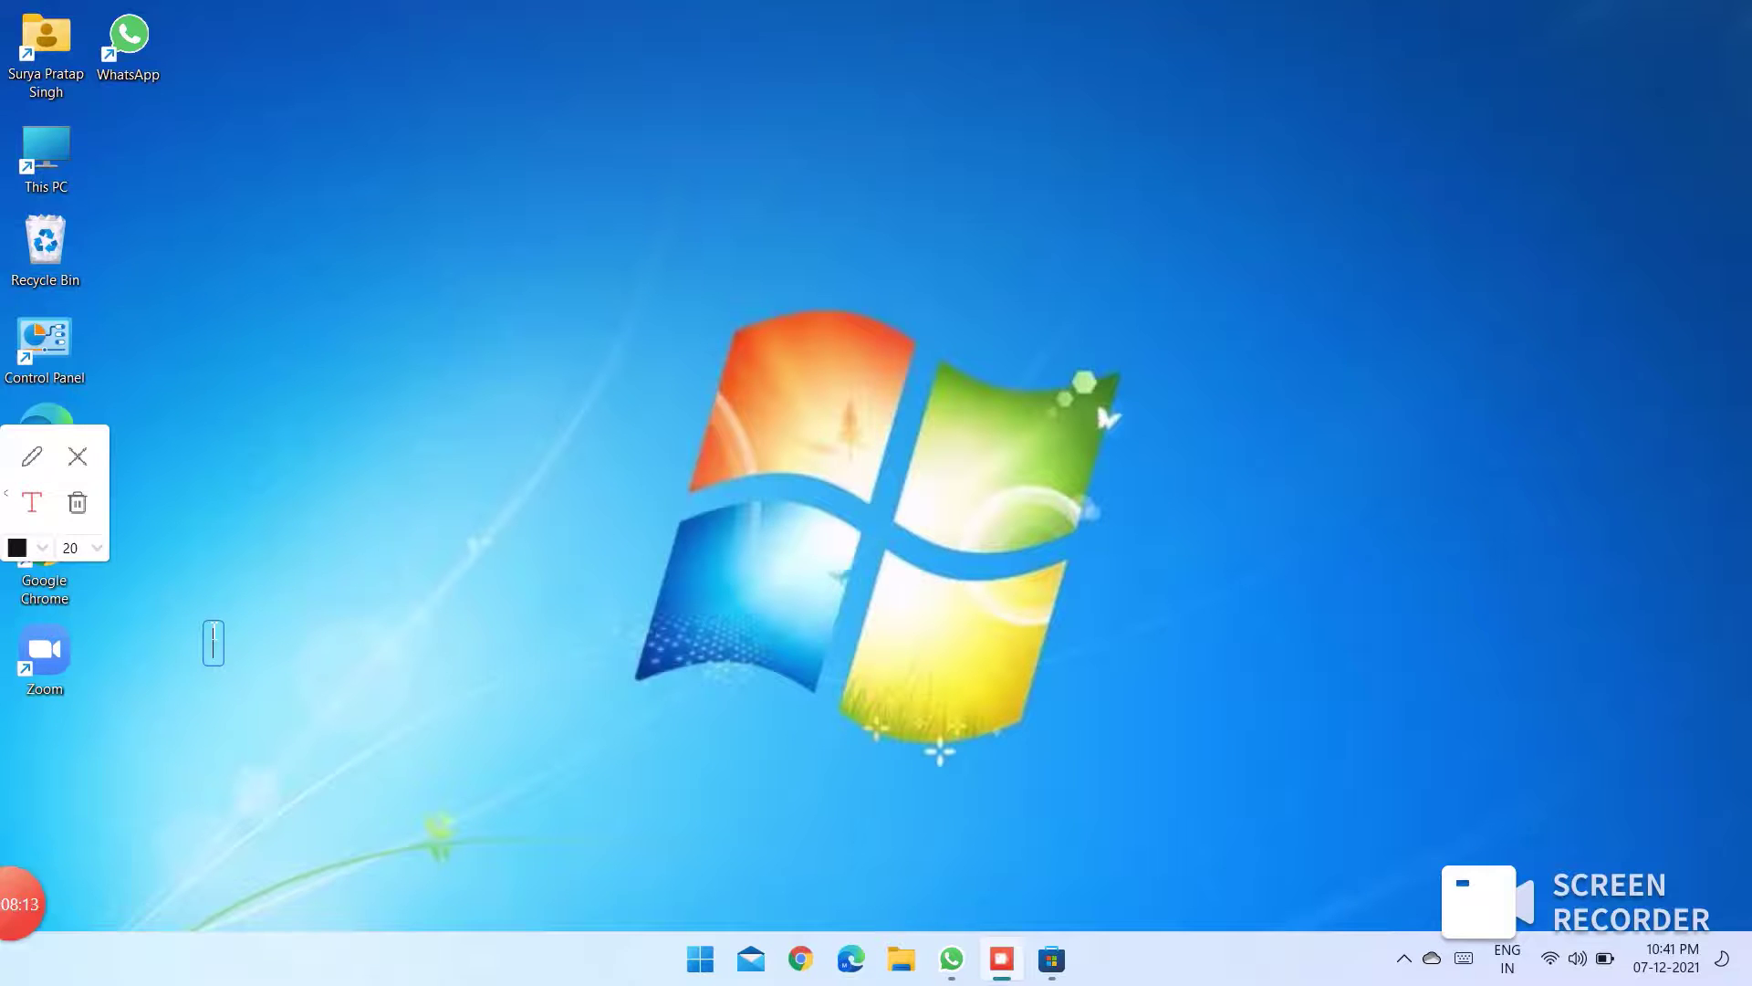
text(Now, lets )
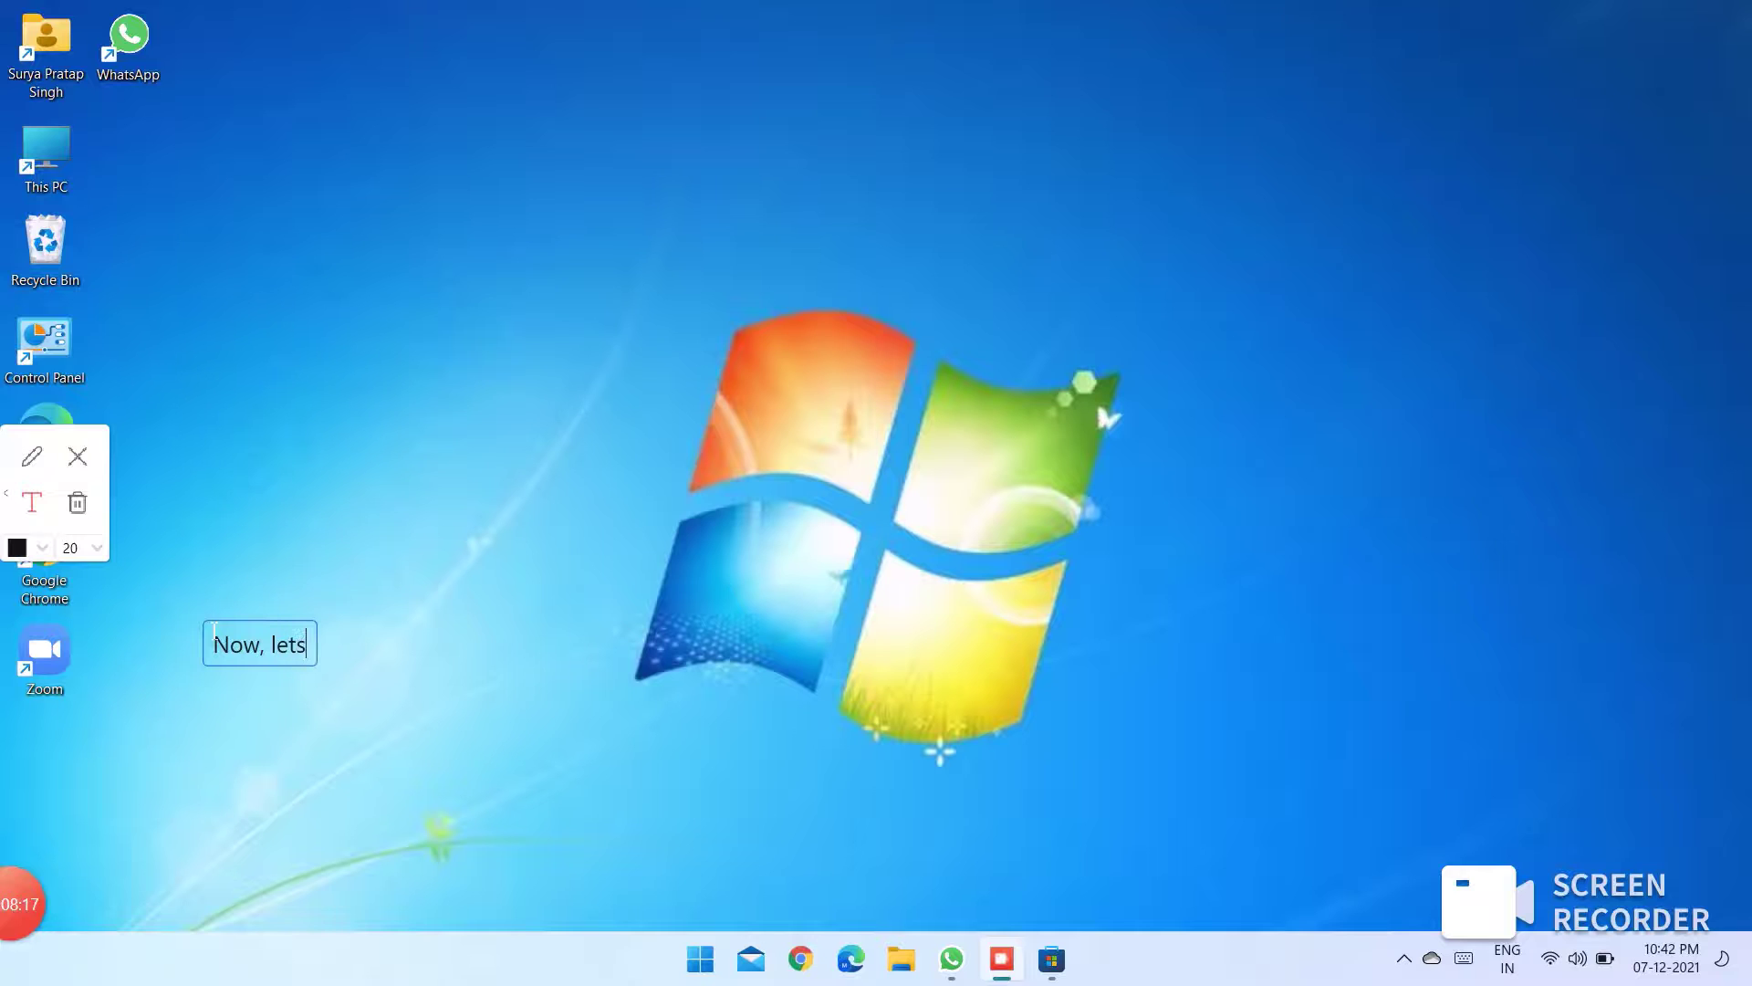
text(play an )
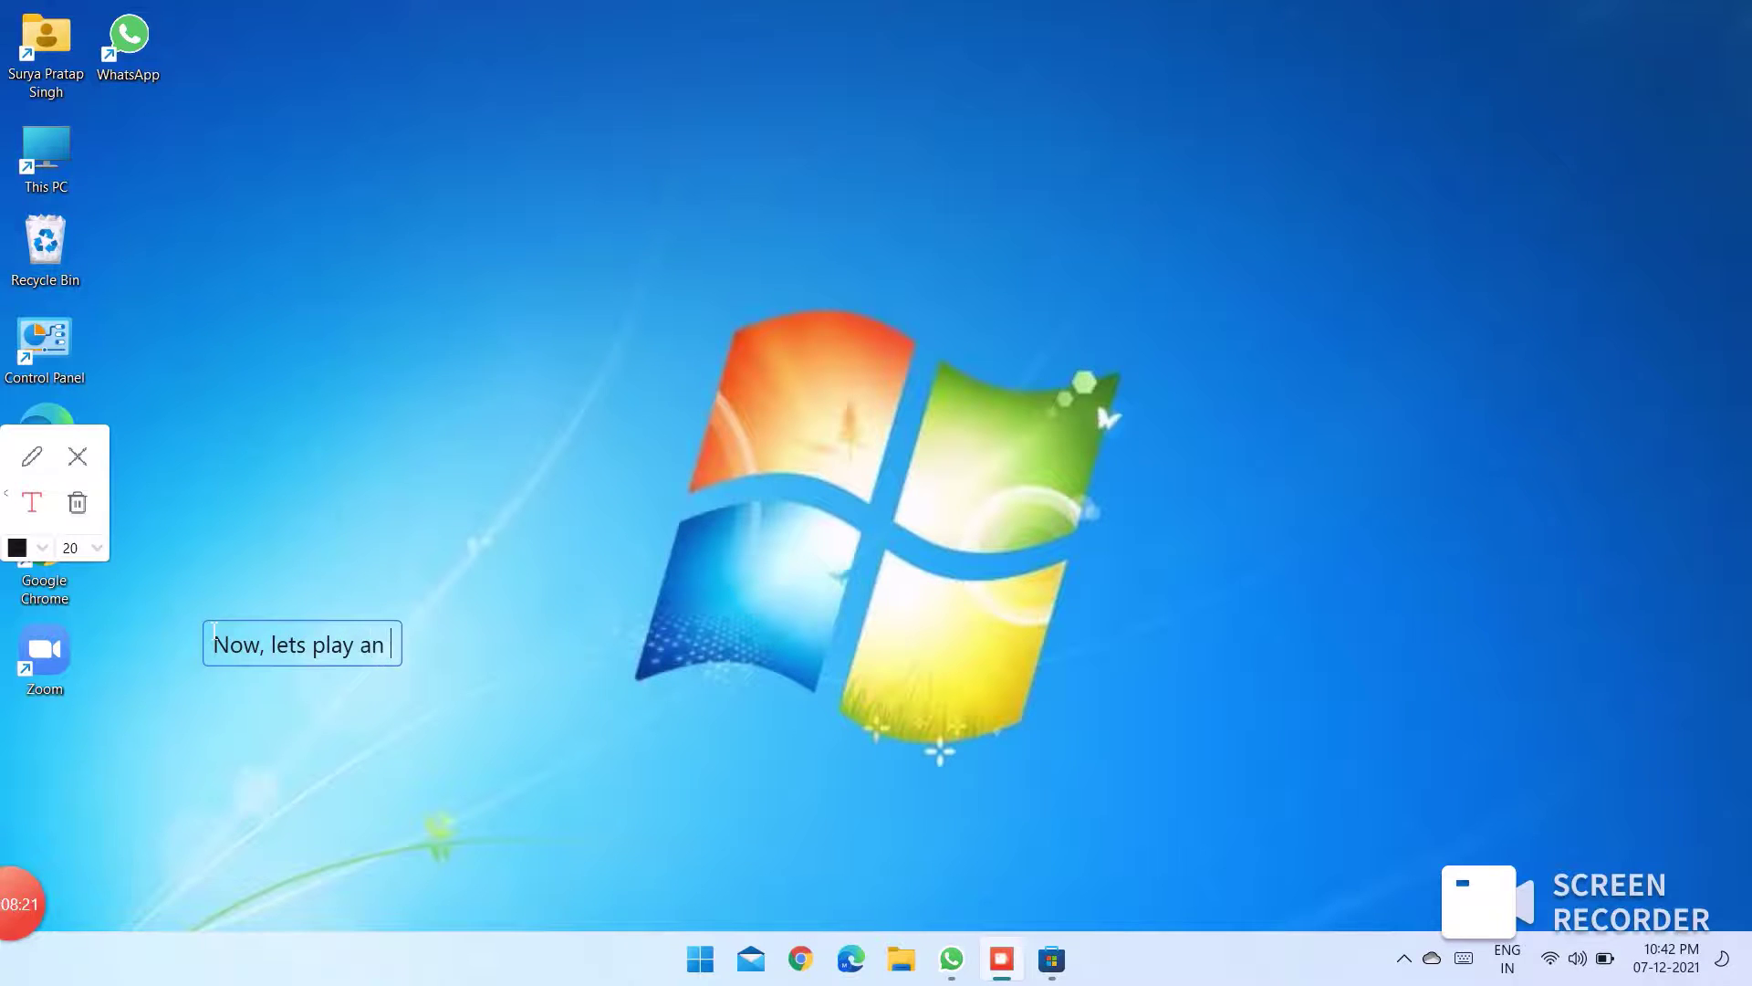
text(video to )
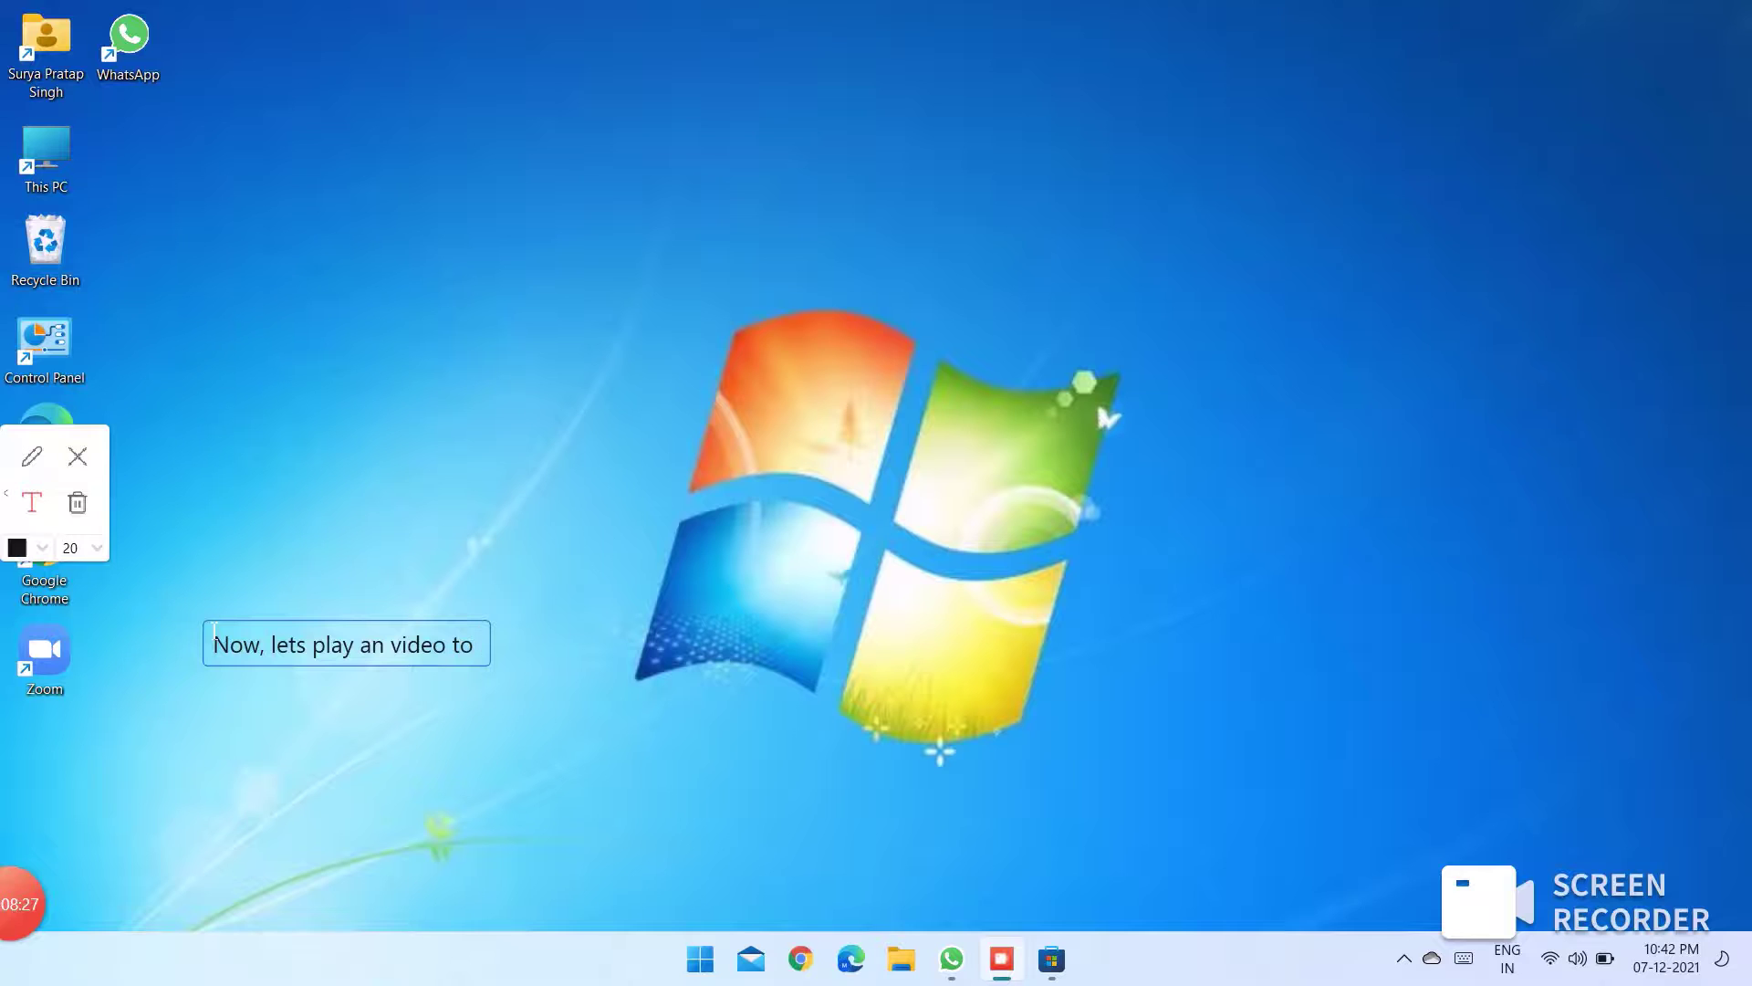
text(cheal)
key(BackSpace)
text(k)
Add the text annotation "Firstly I will close sound" below the first line and leave annotation mode.
click(292, 755)
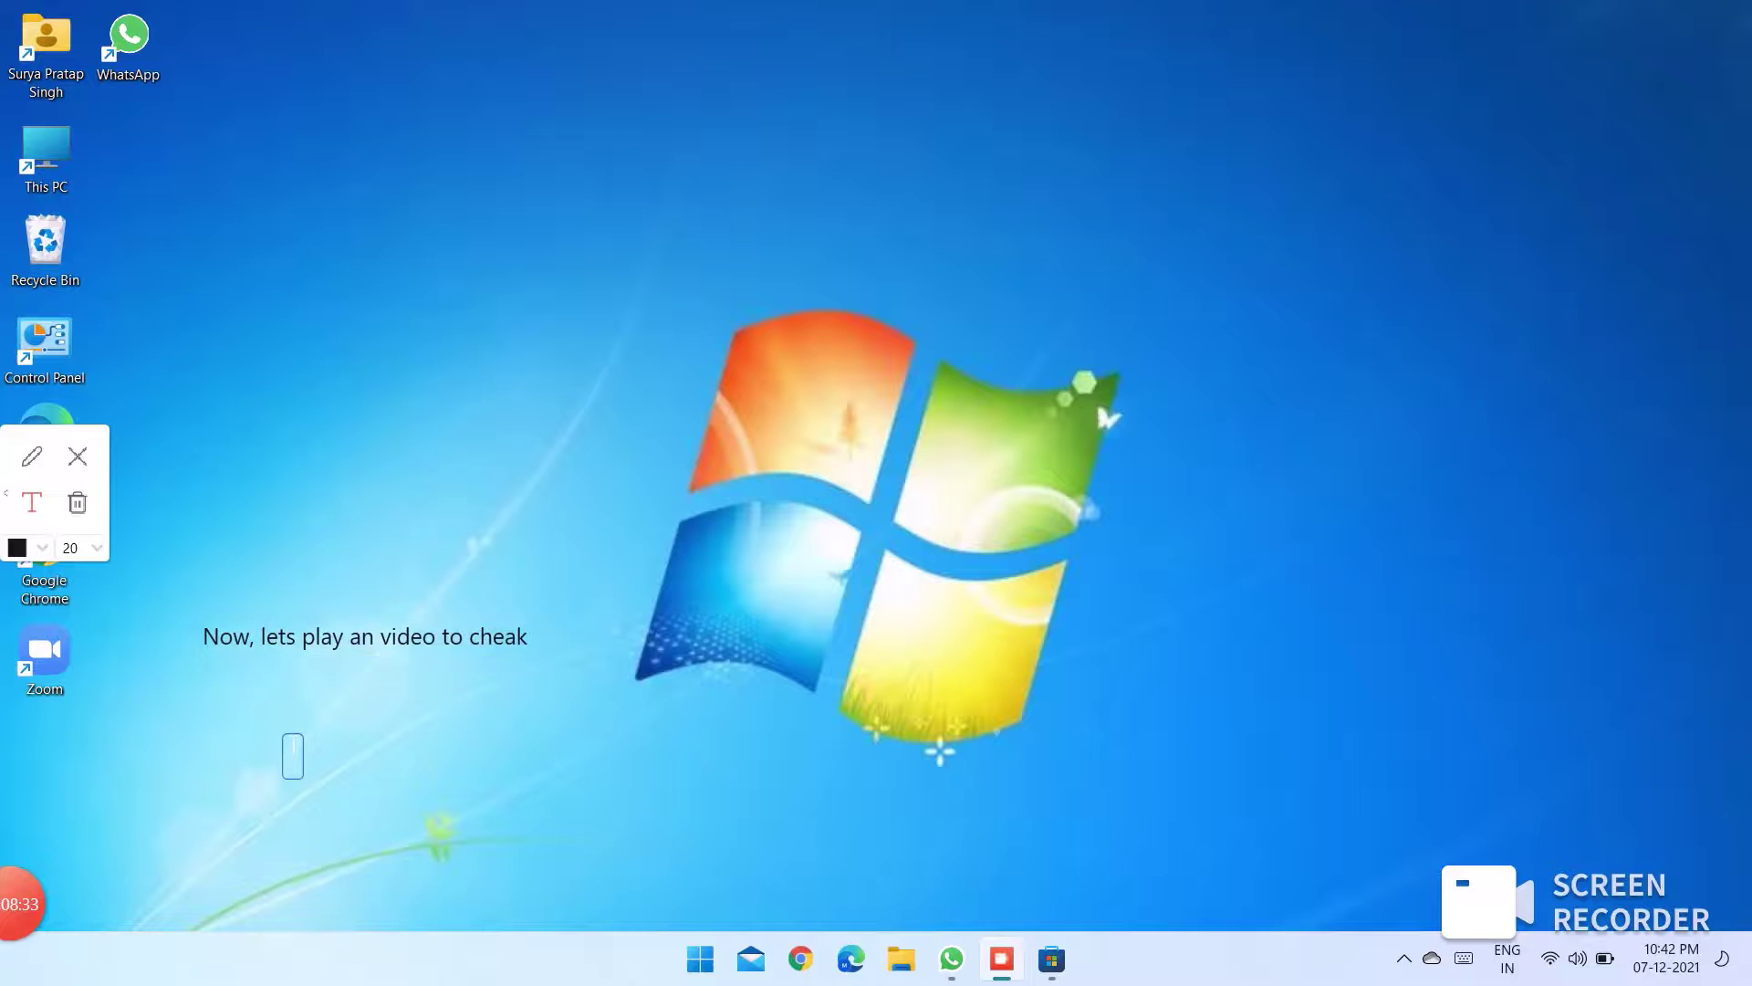
text(Firstly I will )
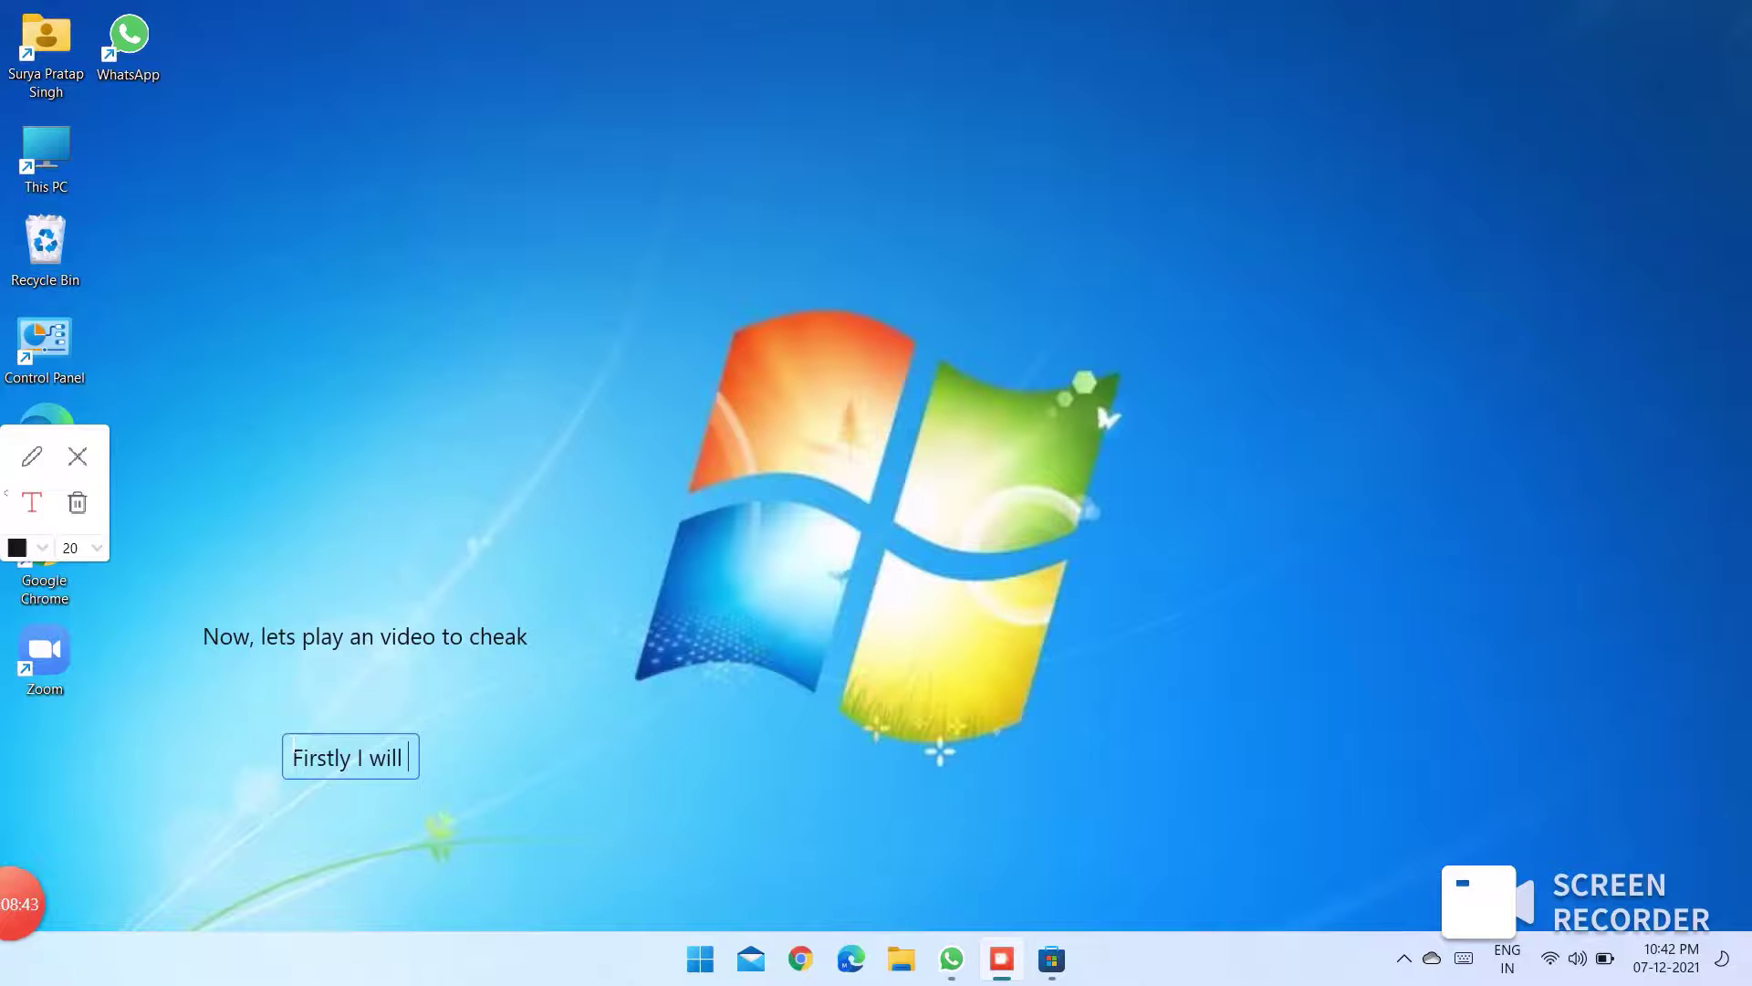
text(close sound)
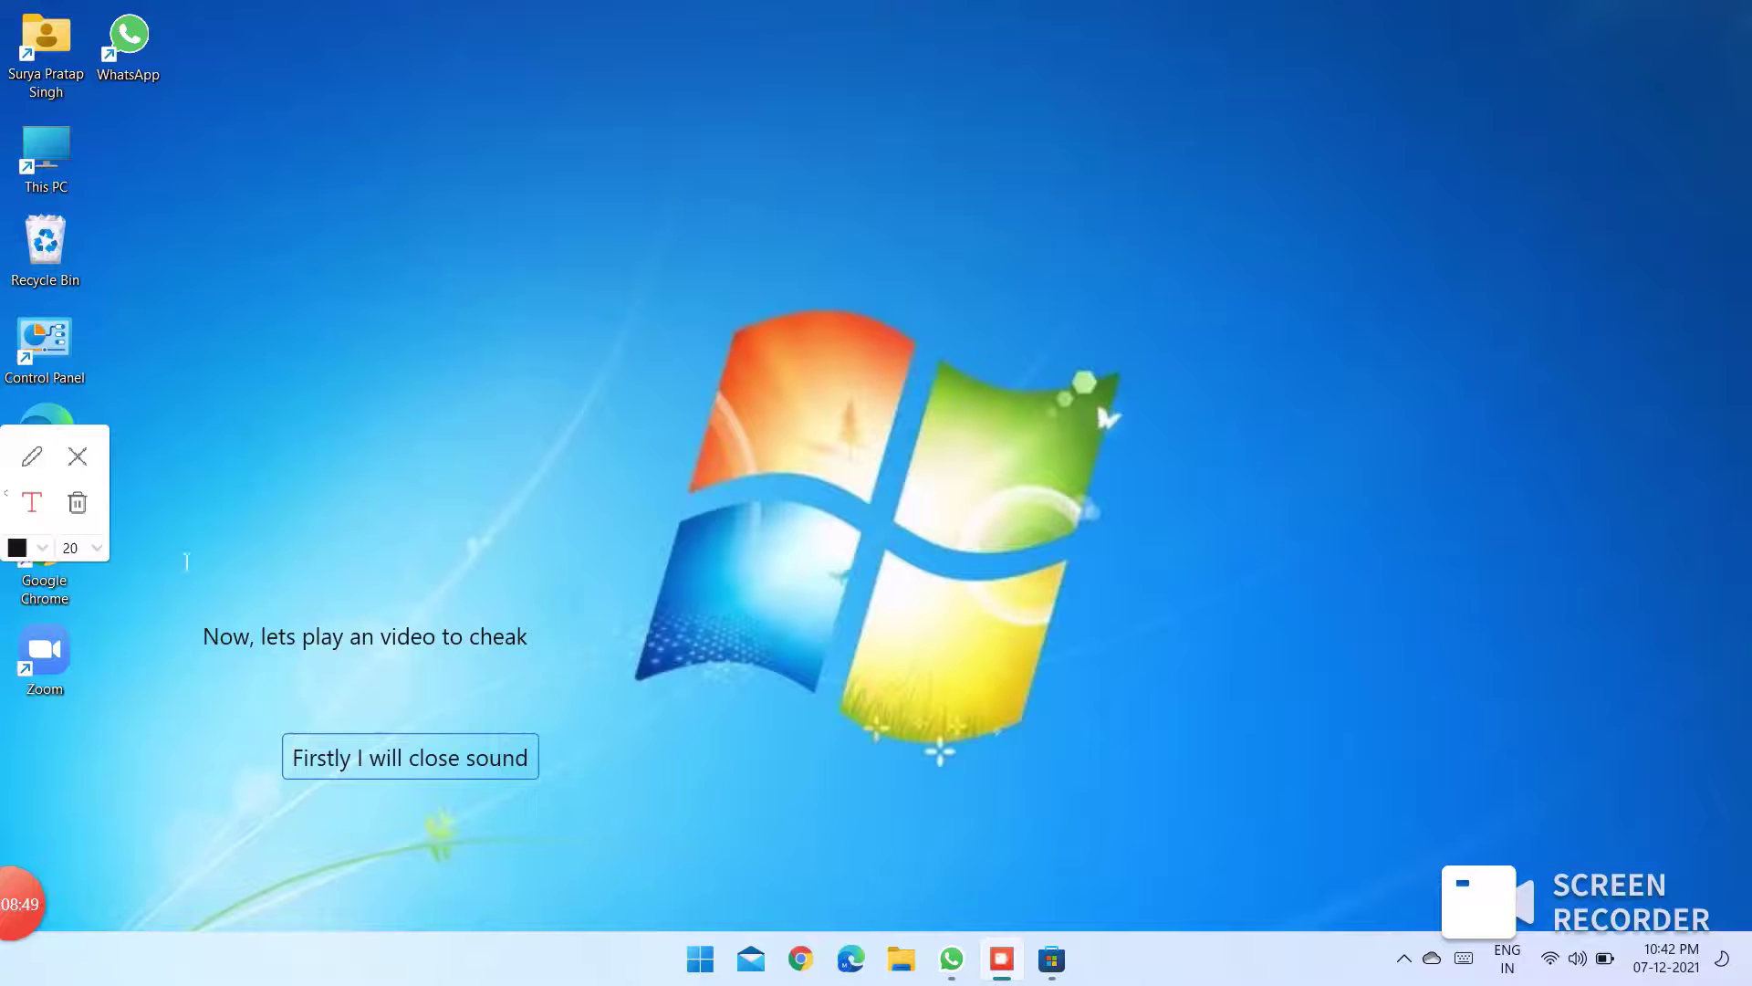
click(78, 457)
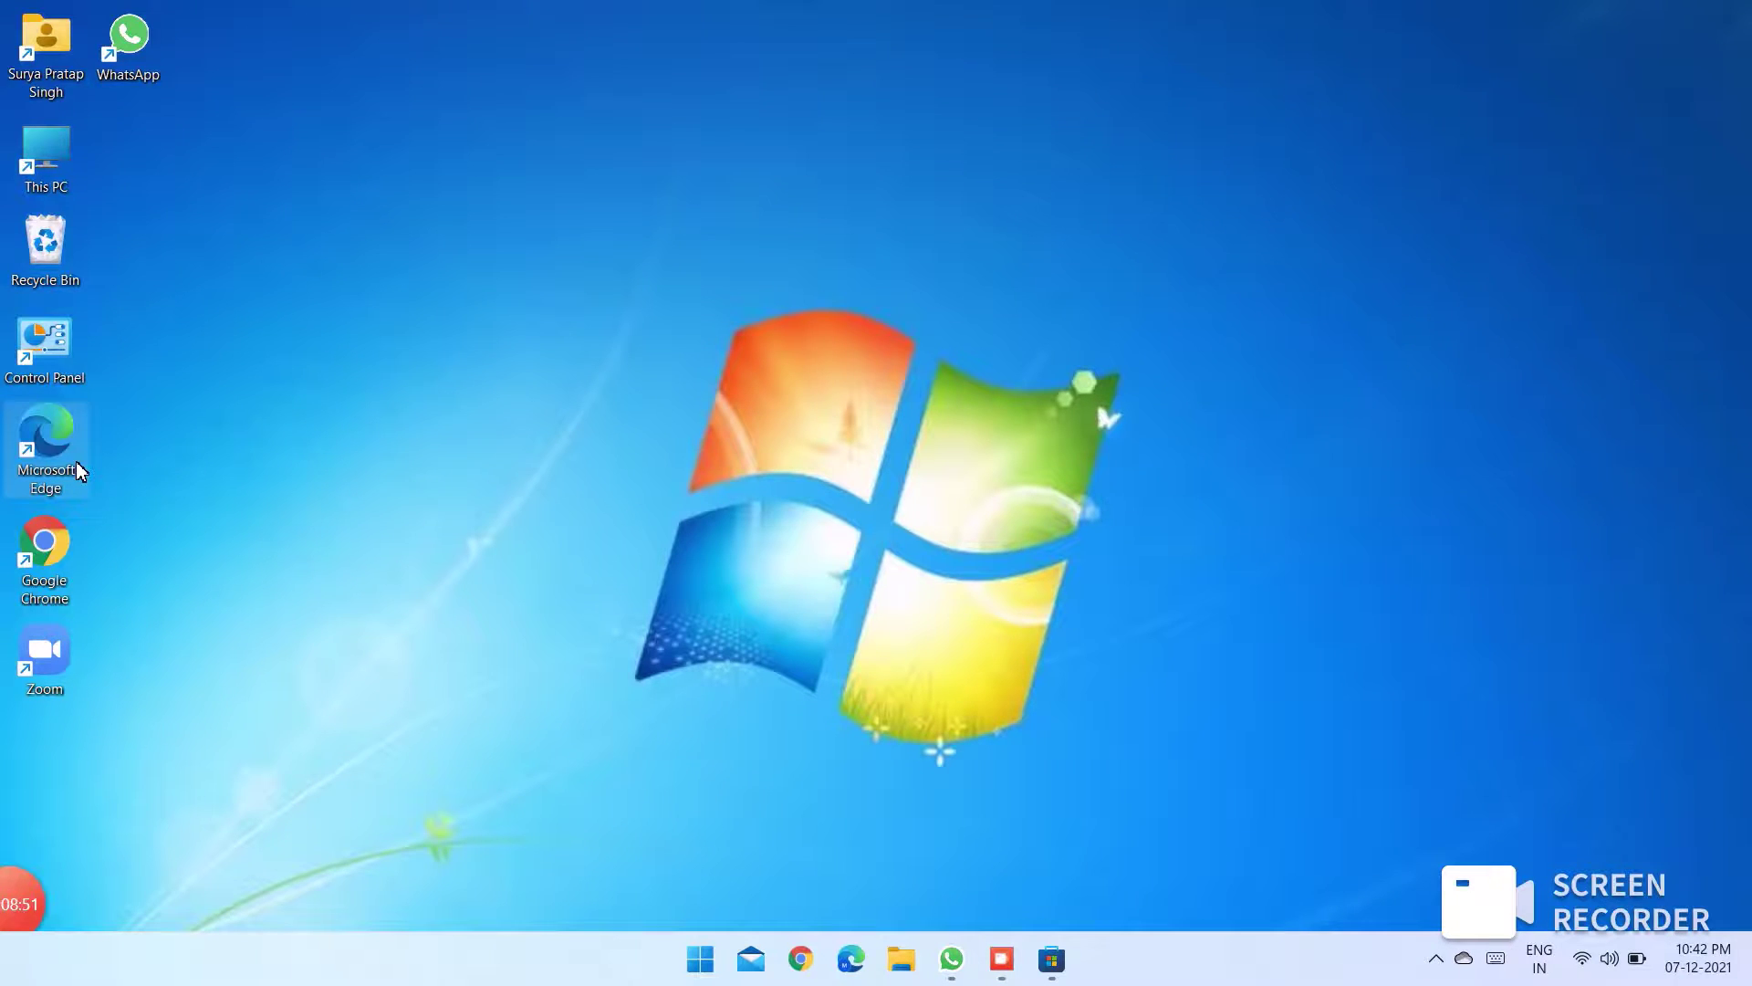
Mute the computer sound and play The Lion Guard EP20 Song.mp4 twice from File Explorer's recent files, closing the player each time.
key(XF86AudioMute)
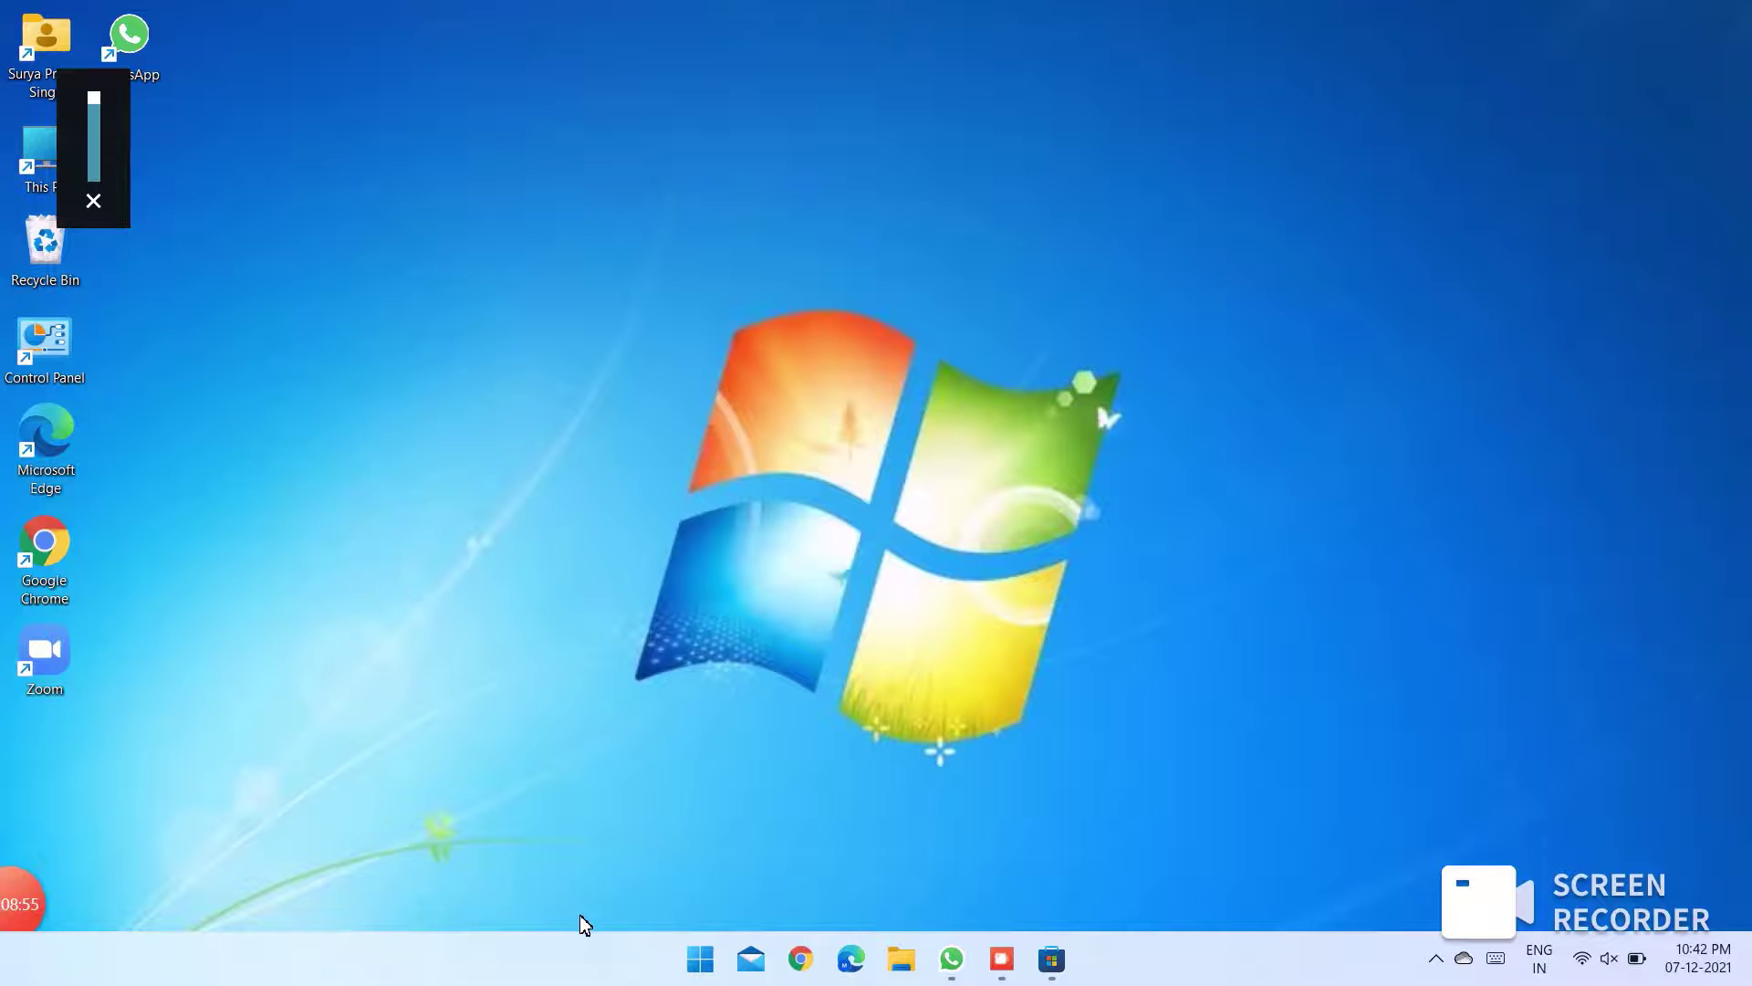
click(899, 965)
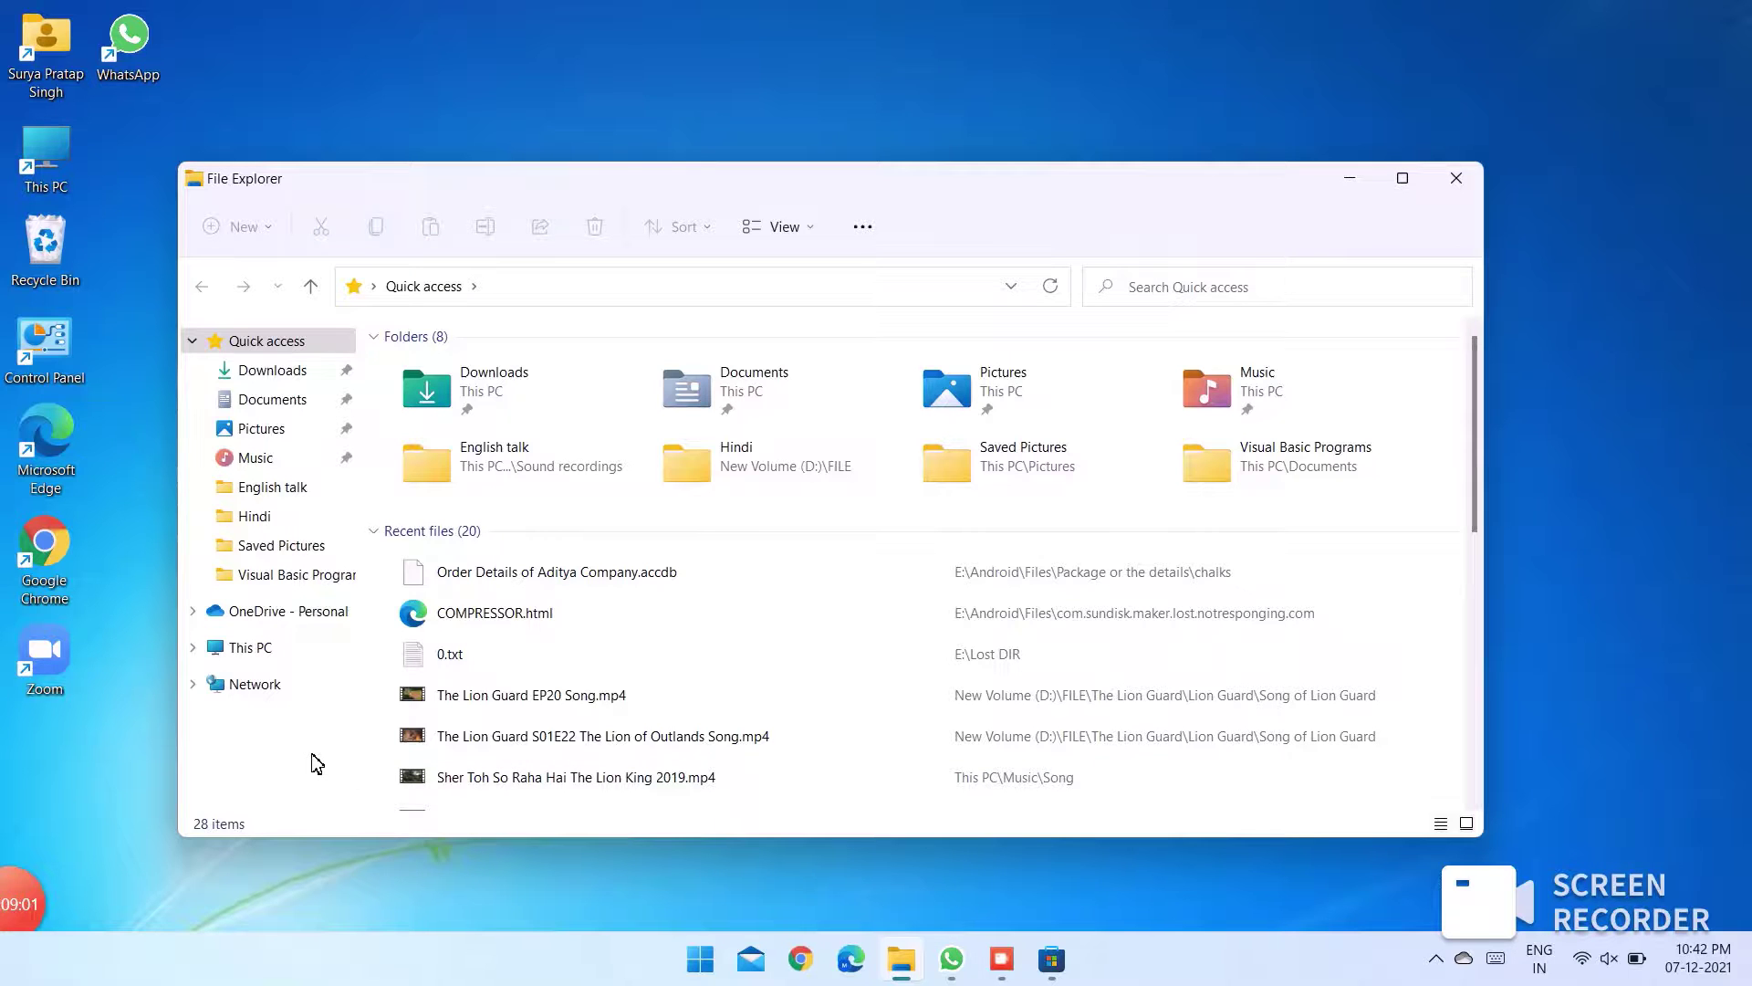
double_click(457, 710)
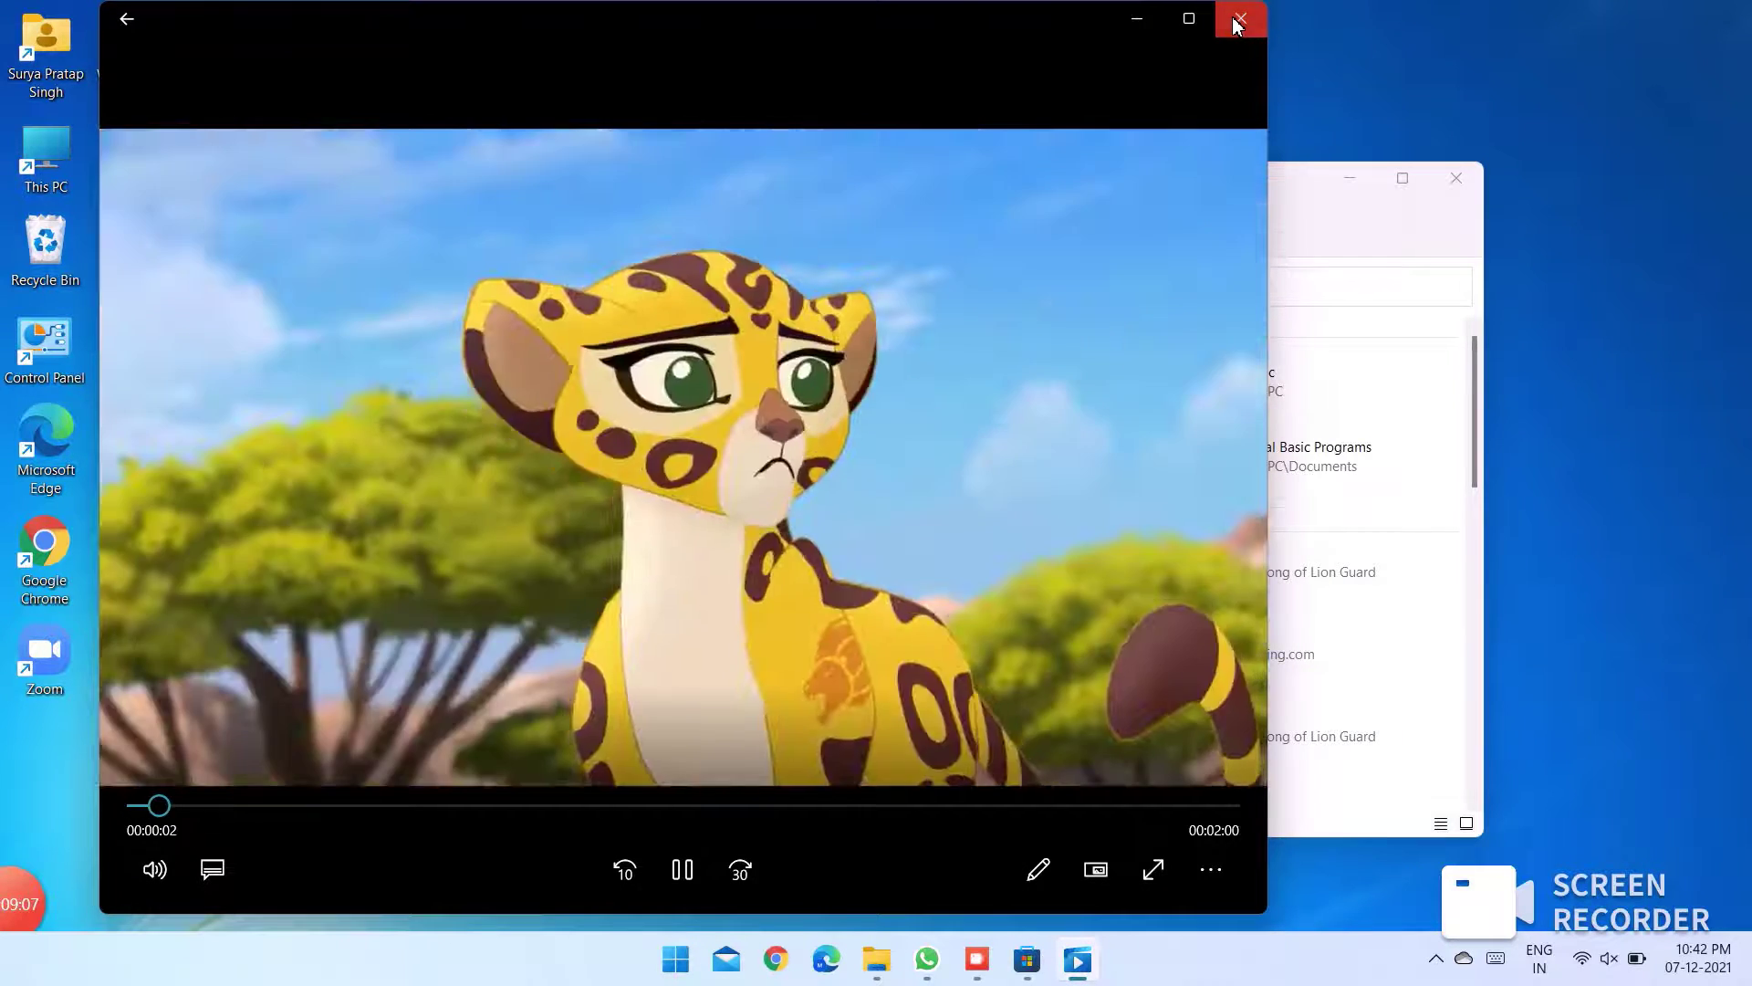
click(1239, 19)
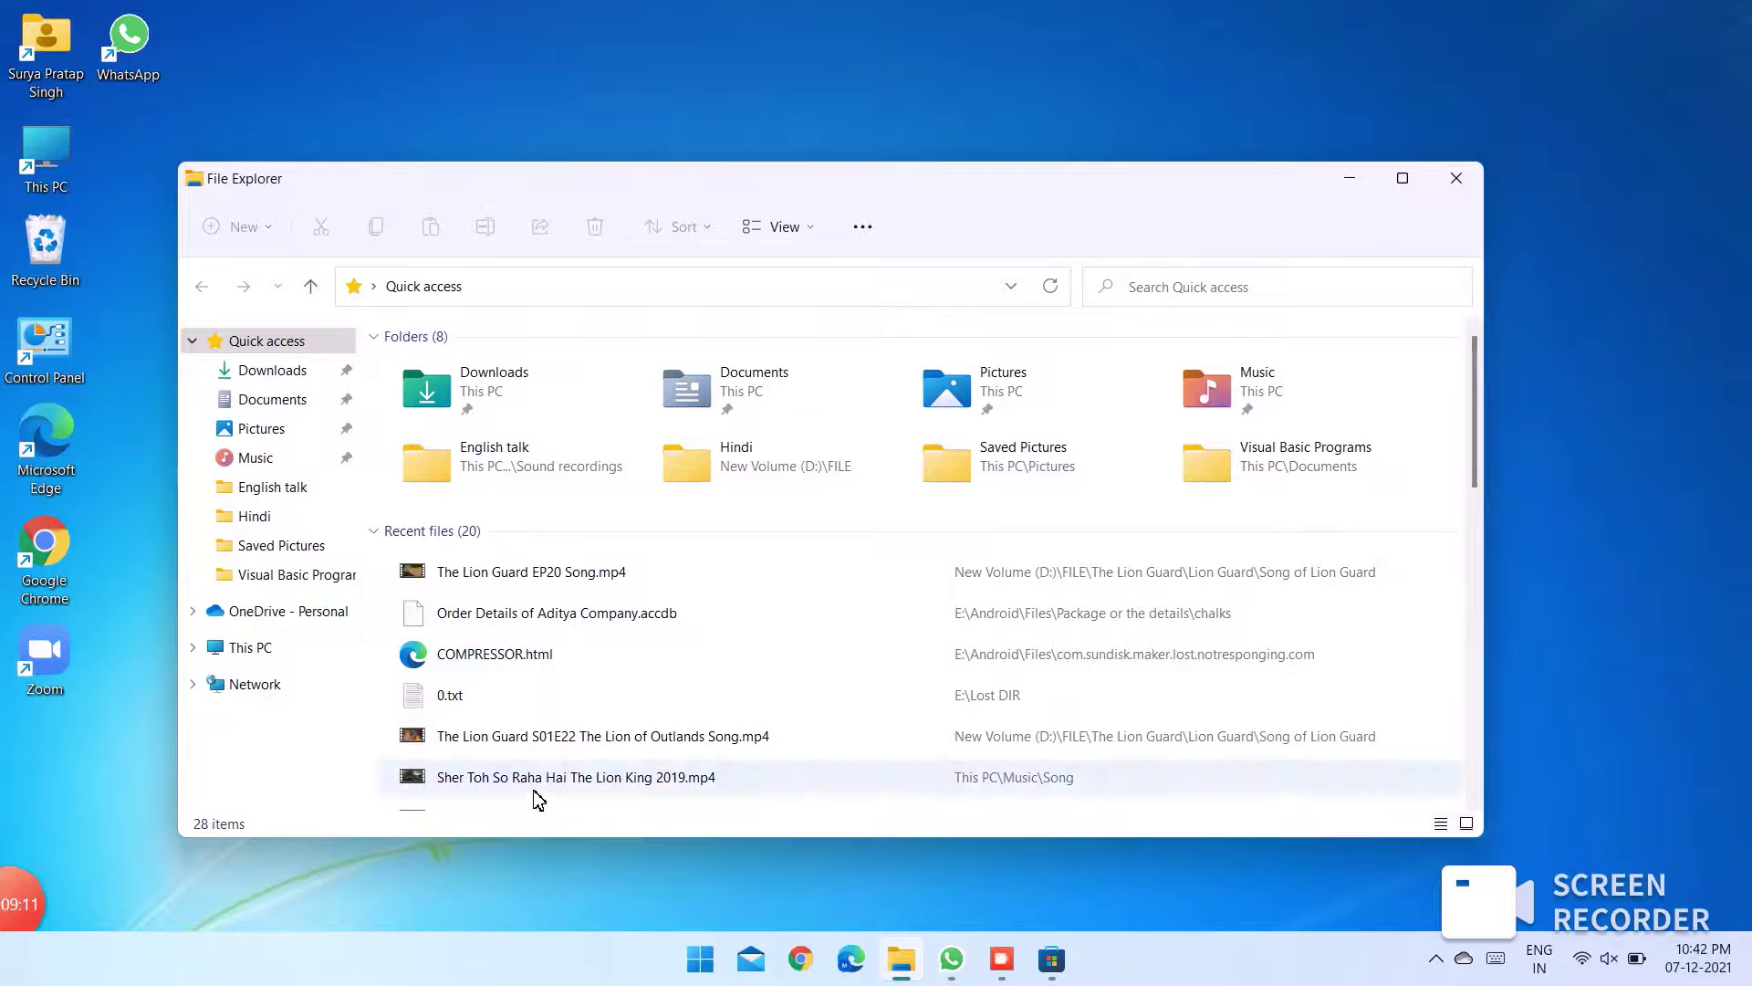
scroll(539, 707, down, 1)
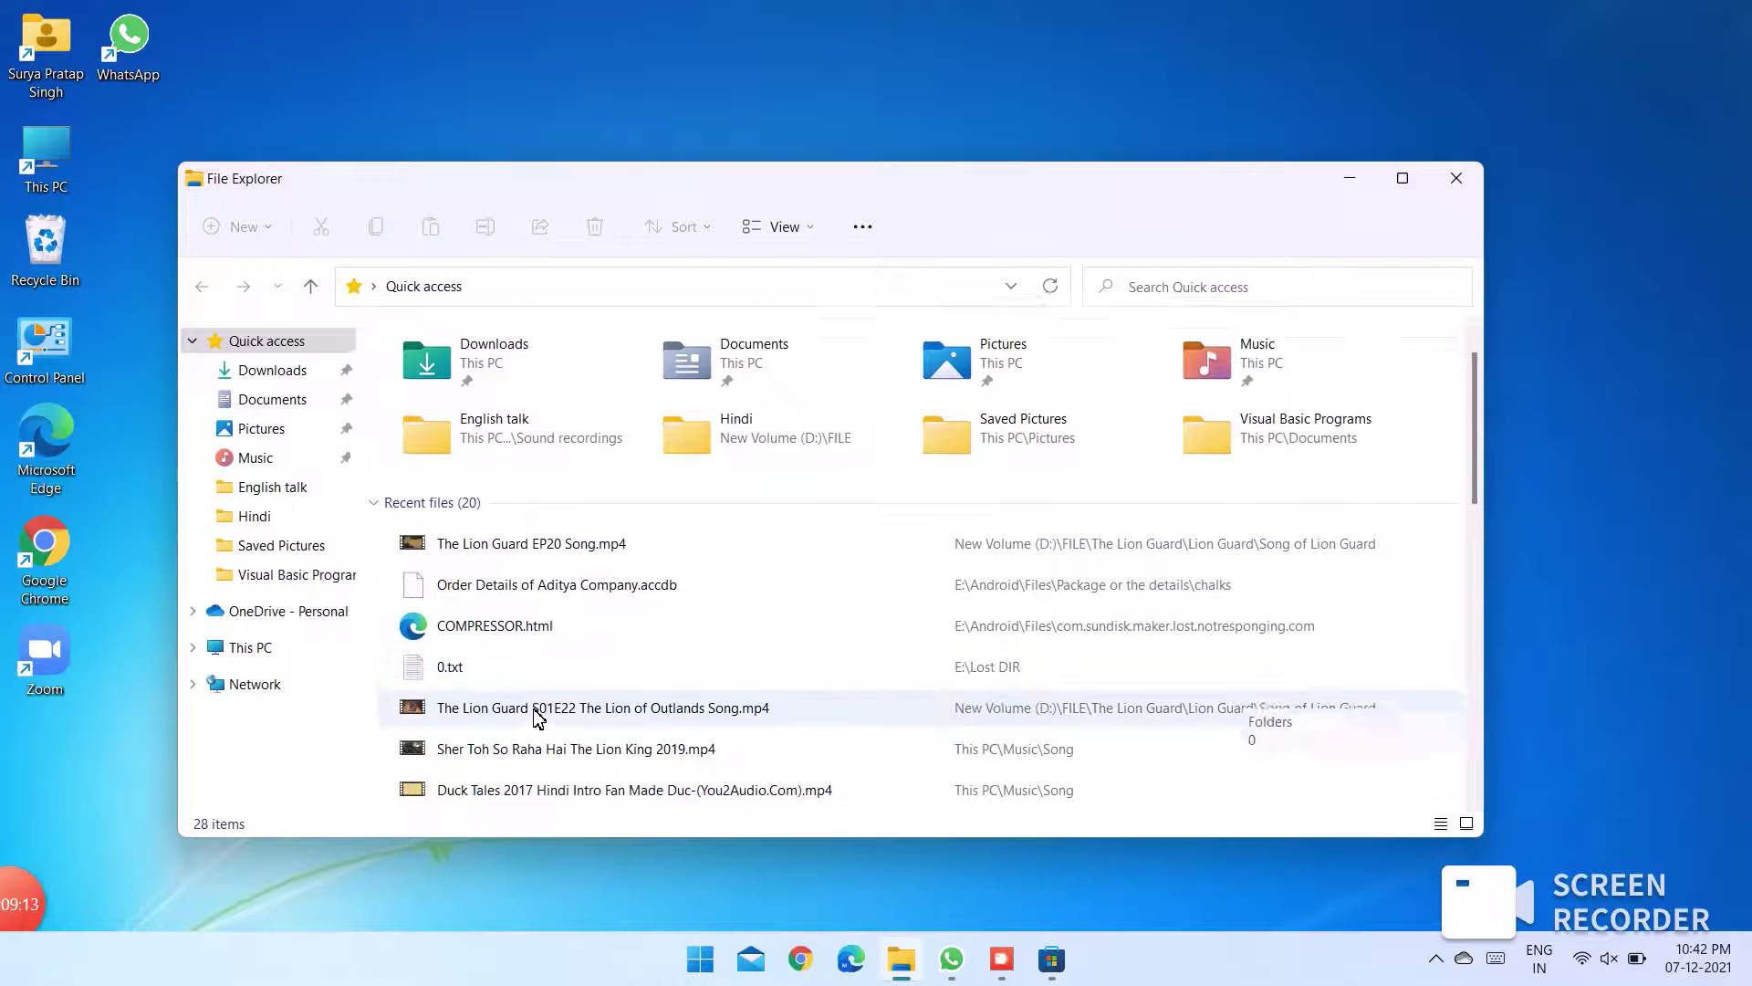
double_click(529, 549)
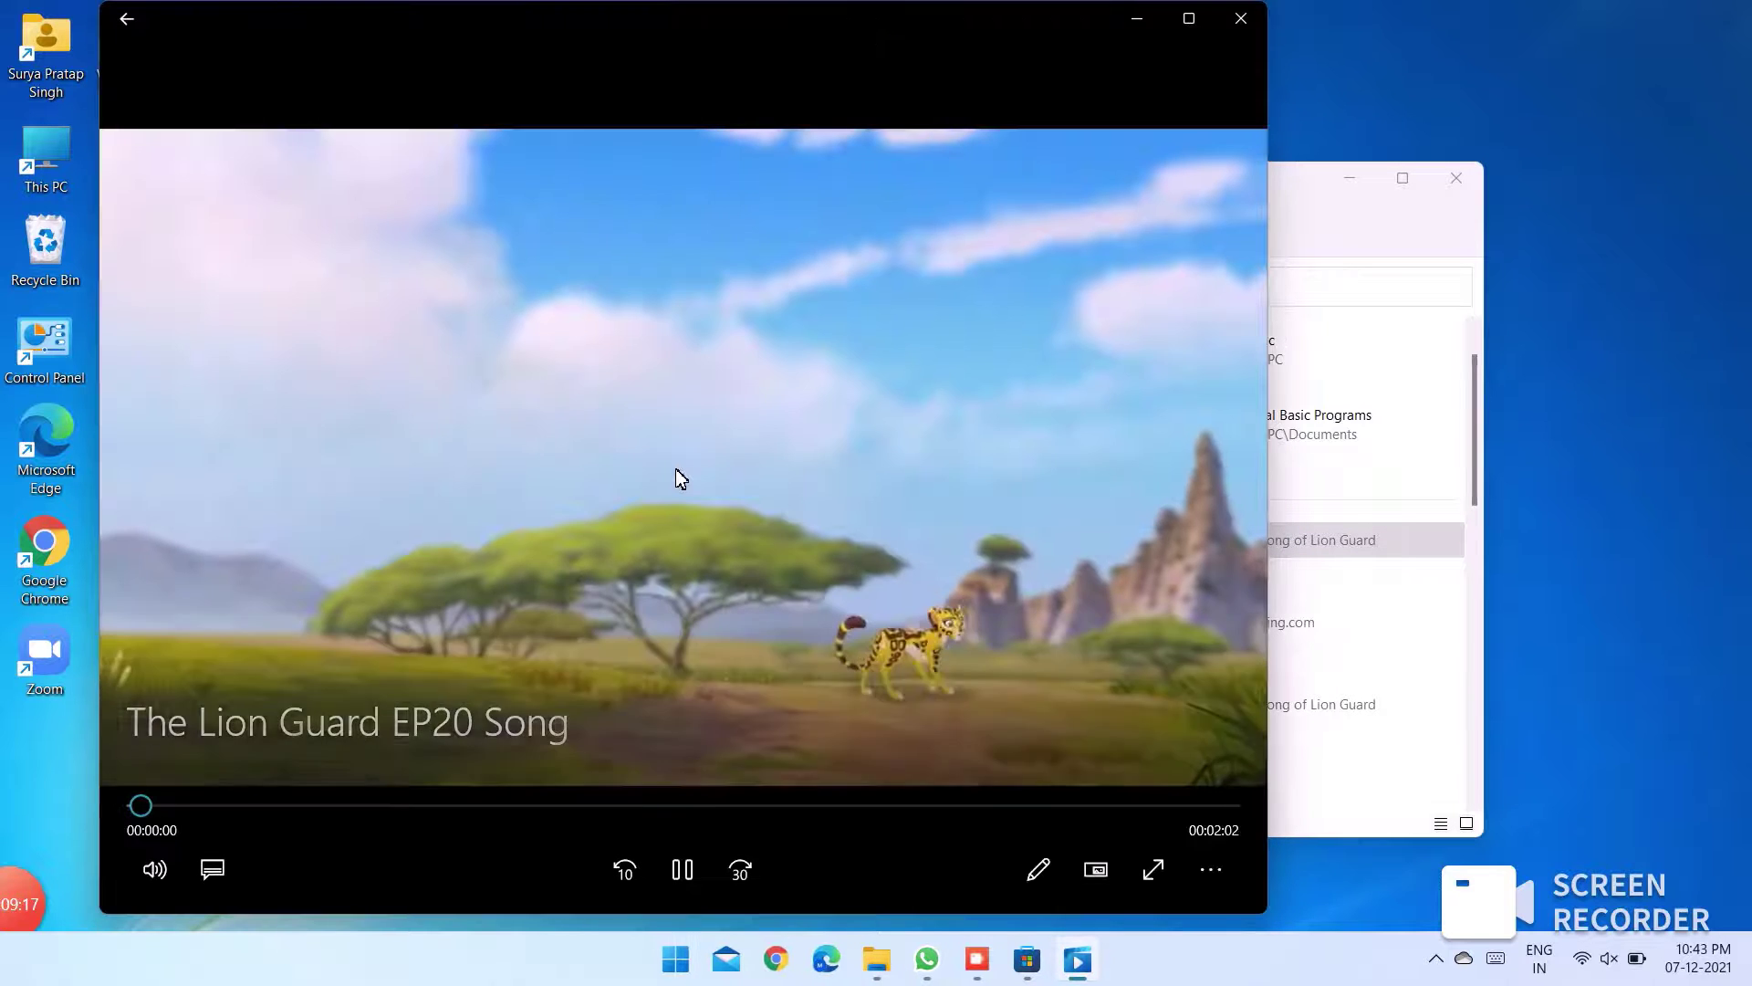
click(1240, 18)
Play The Lion Guard S01E22 The Lion of Outlands Song.mp4, skip to about 20 seconds, and close the player and File Explorer.
double_click(589, 704)
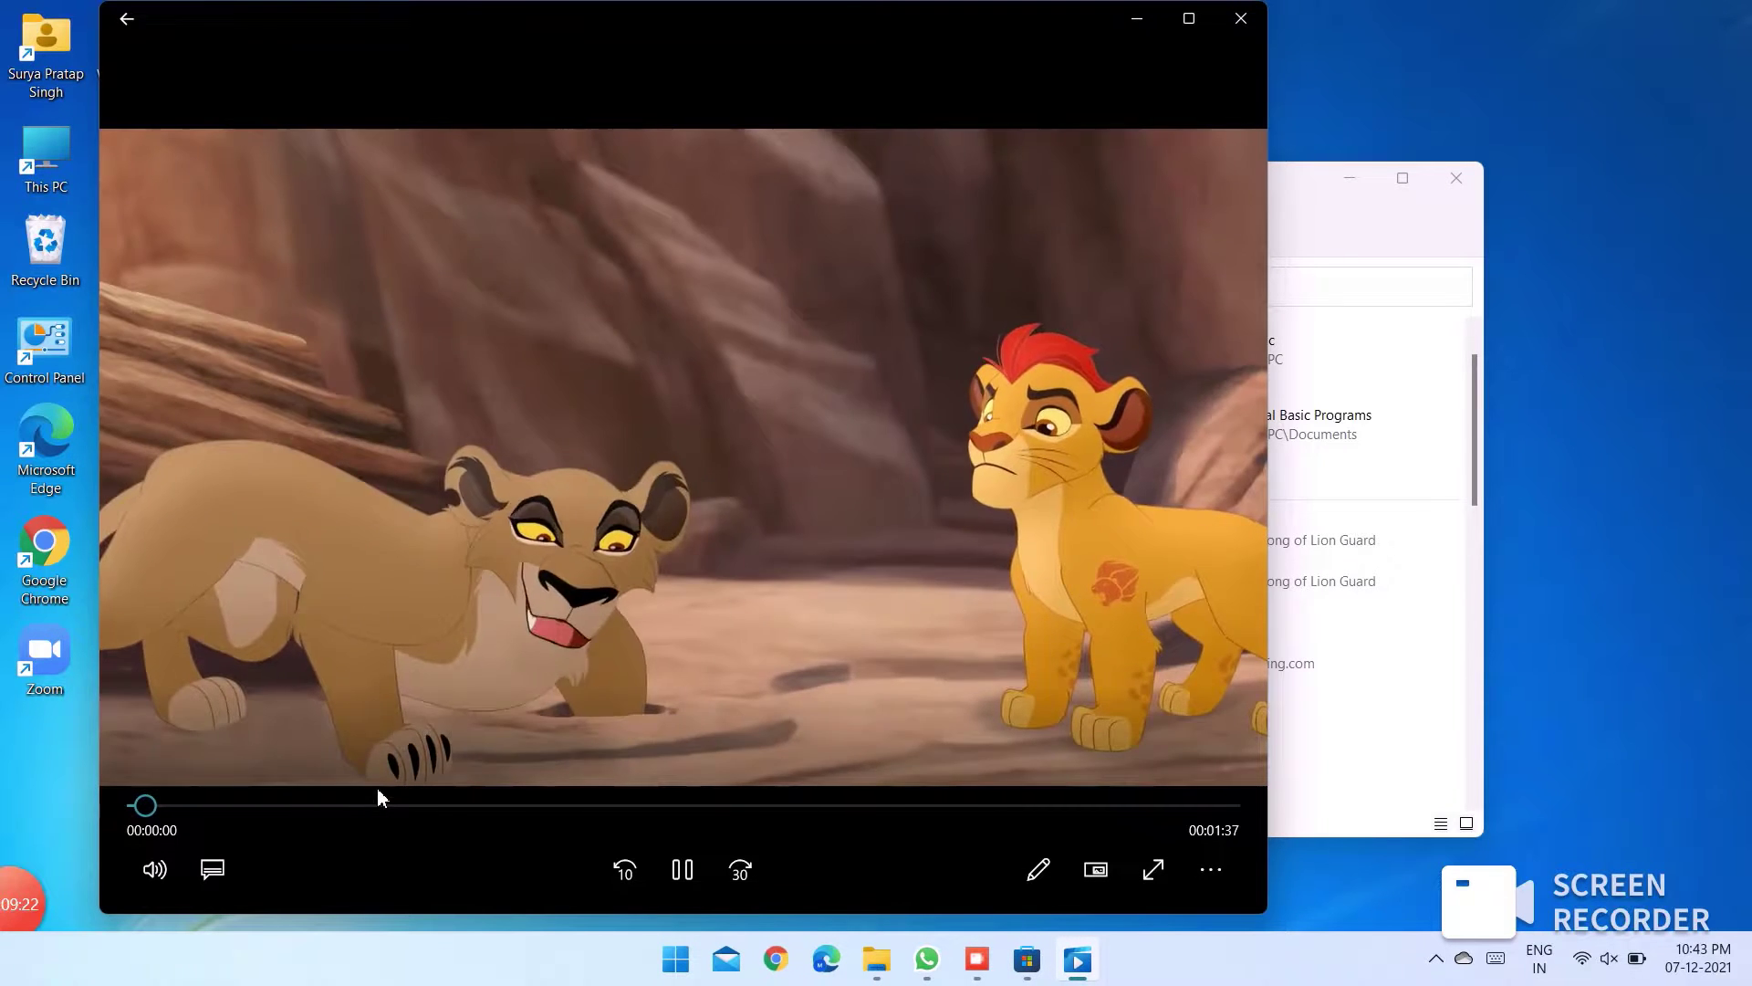
click(365, 803)
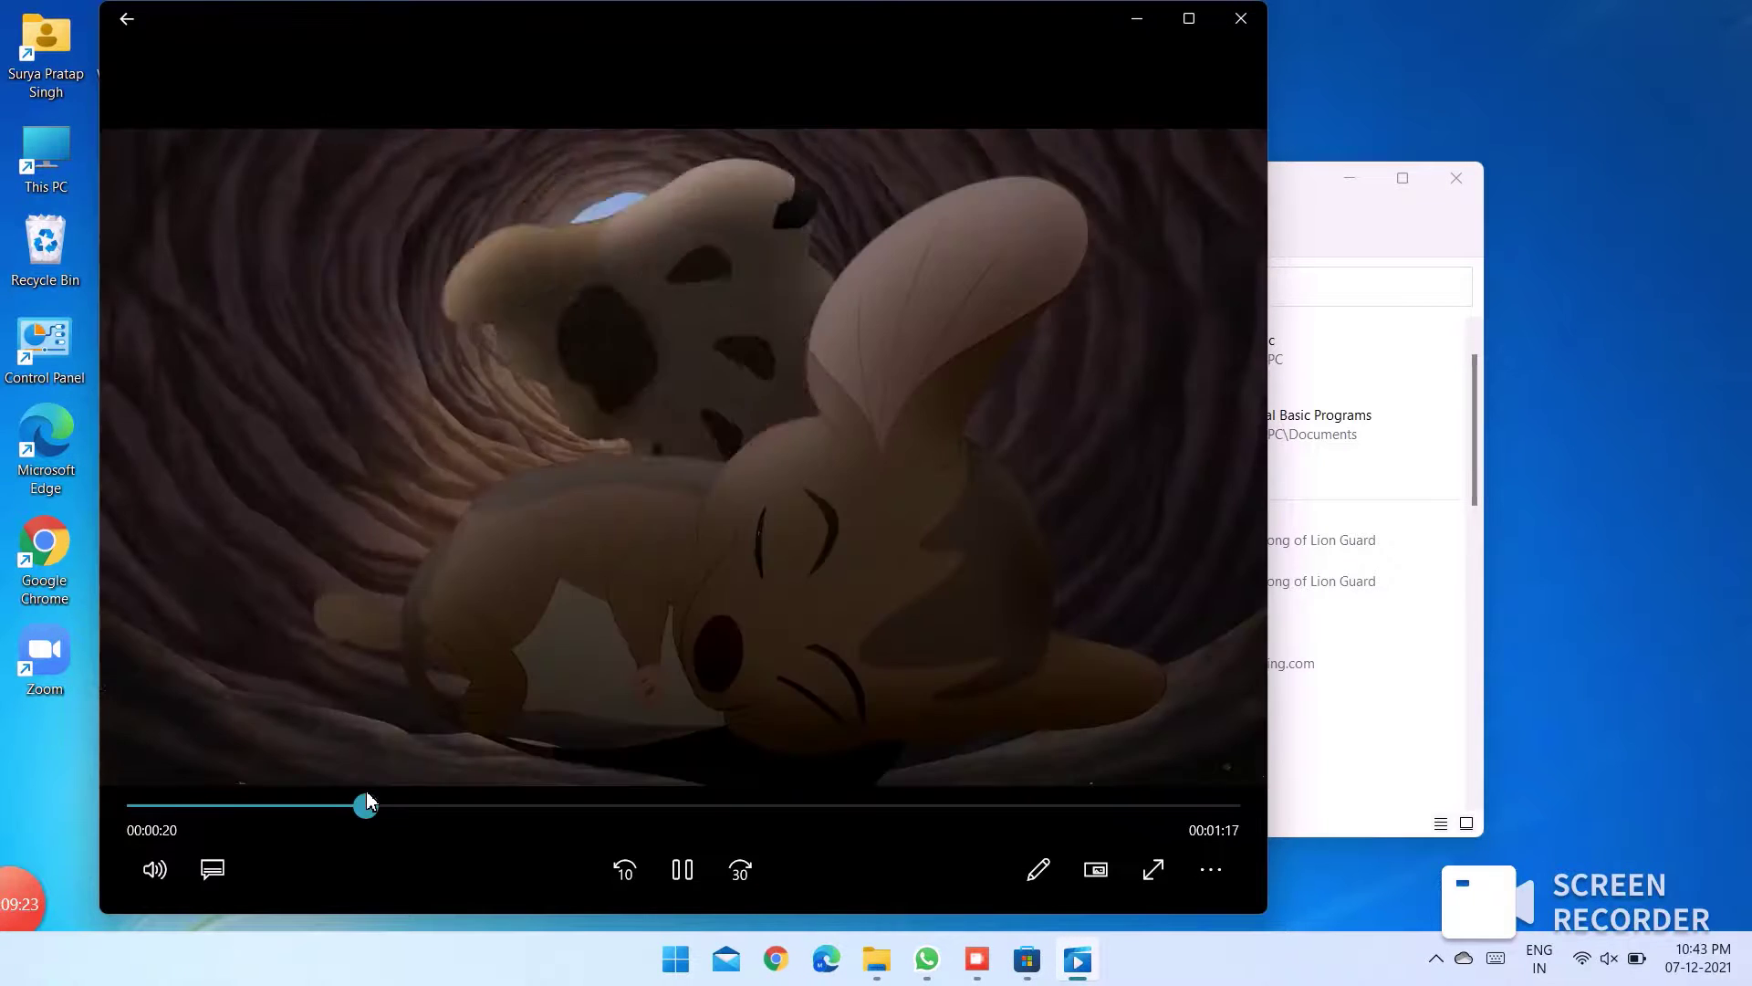
click(1237, 18)
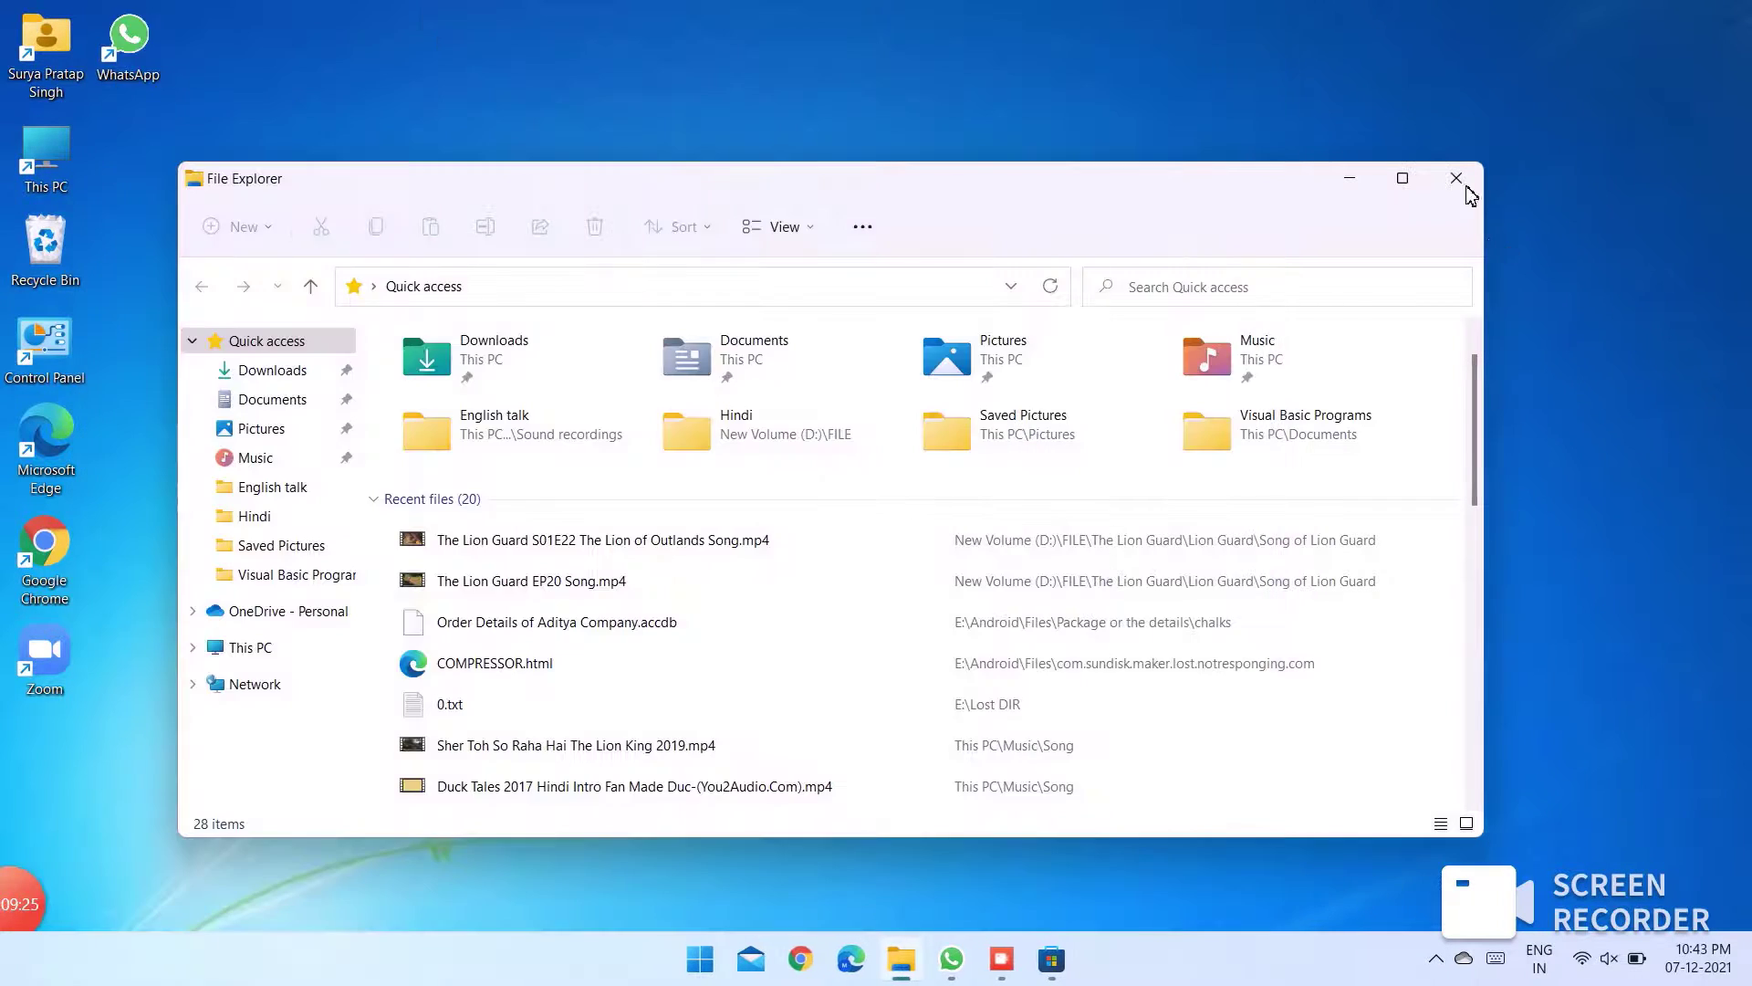
click(1458, 180)
Add the size 24 text annotation "Can hear sound it is working well" on the desktop and leave annotation mode.
mouse_move(159, 903)
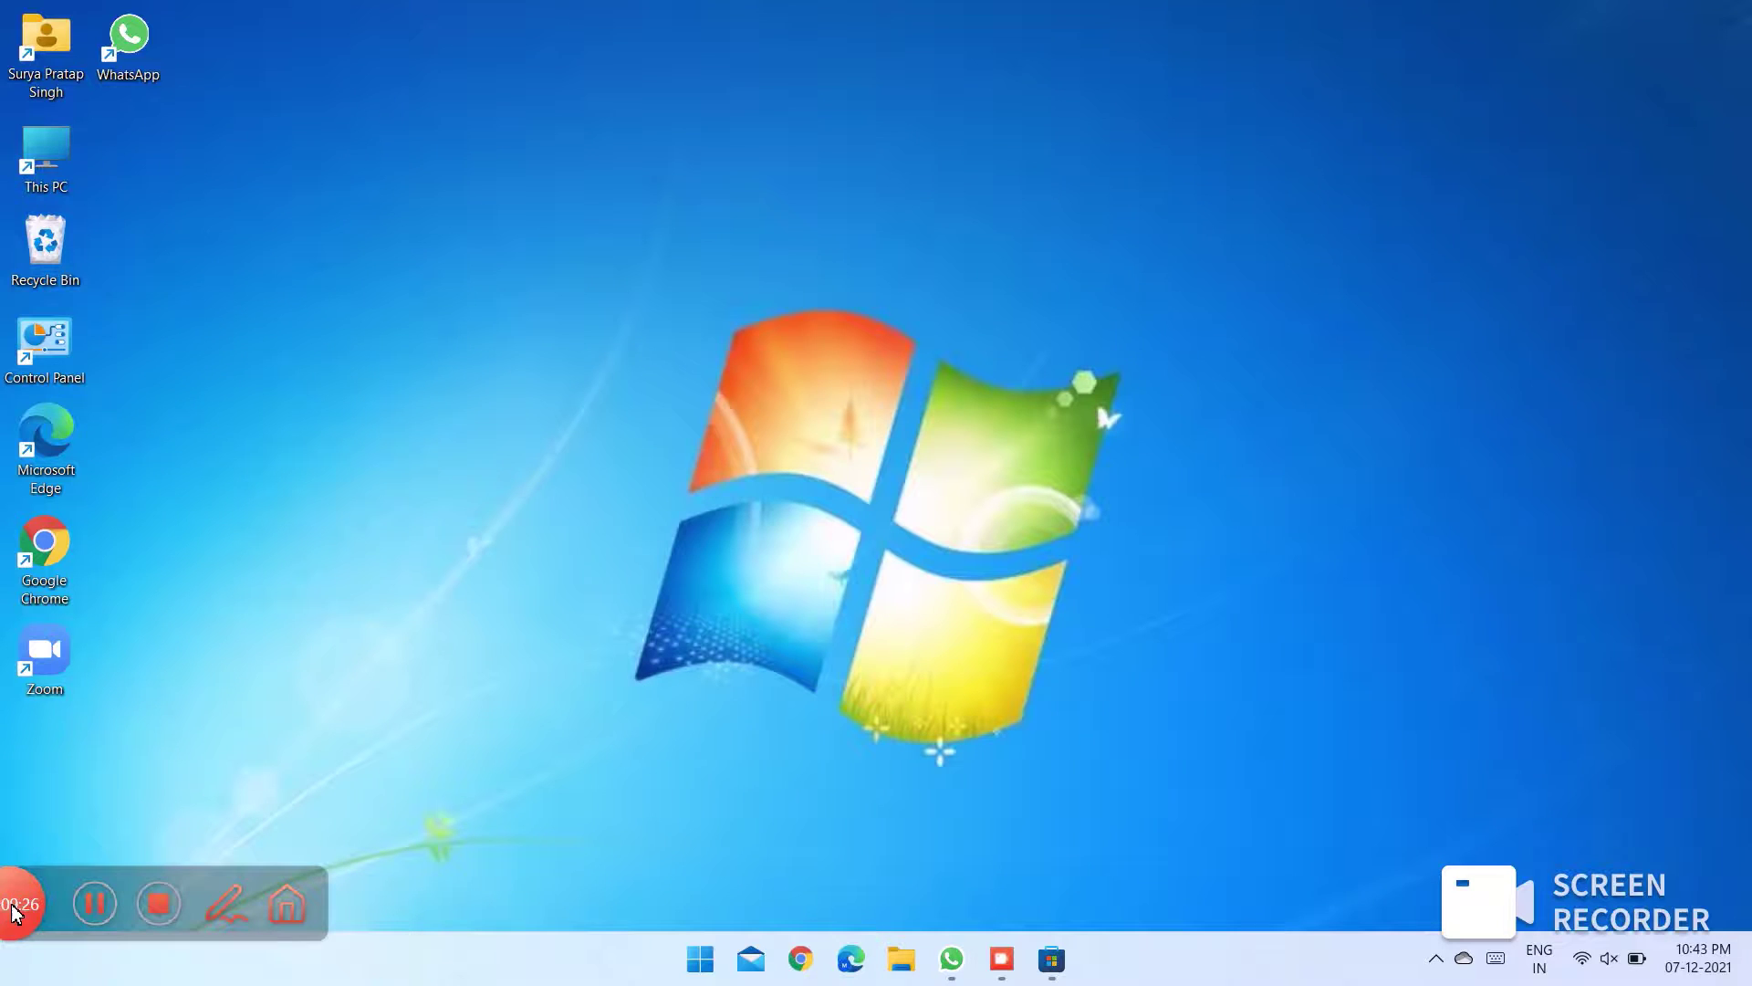
click(222, 904)
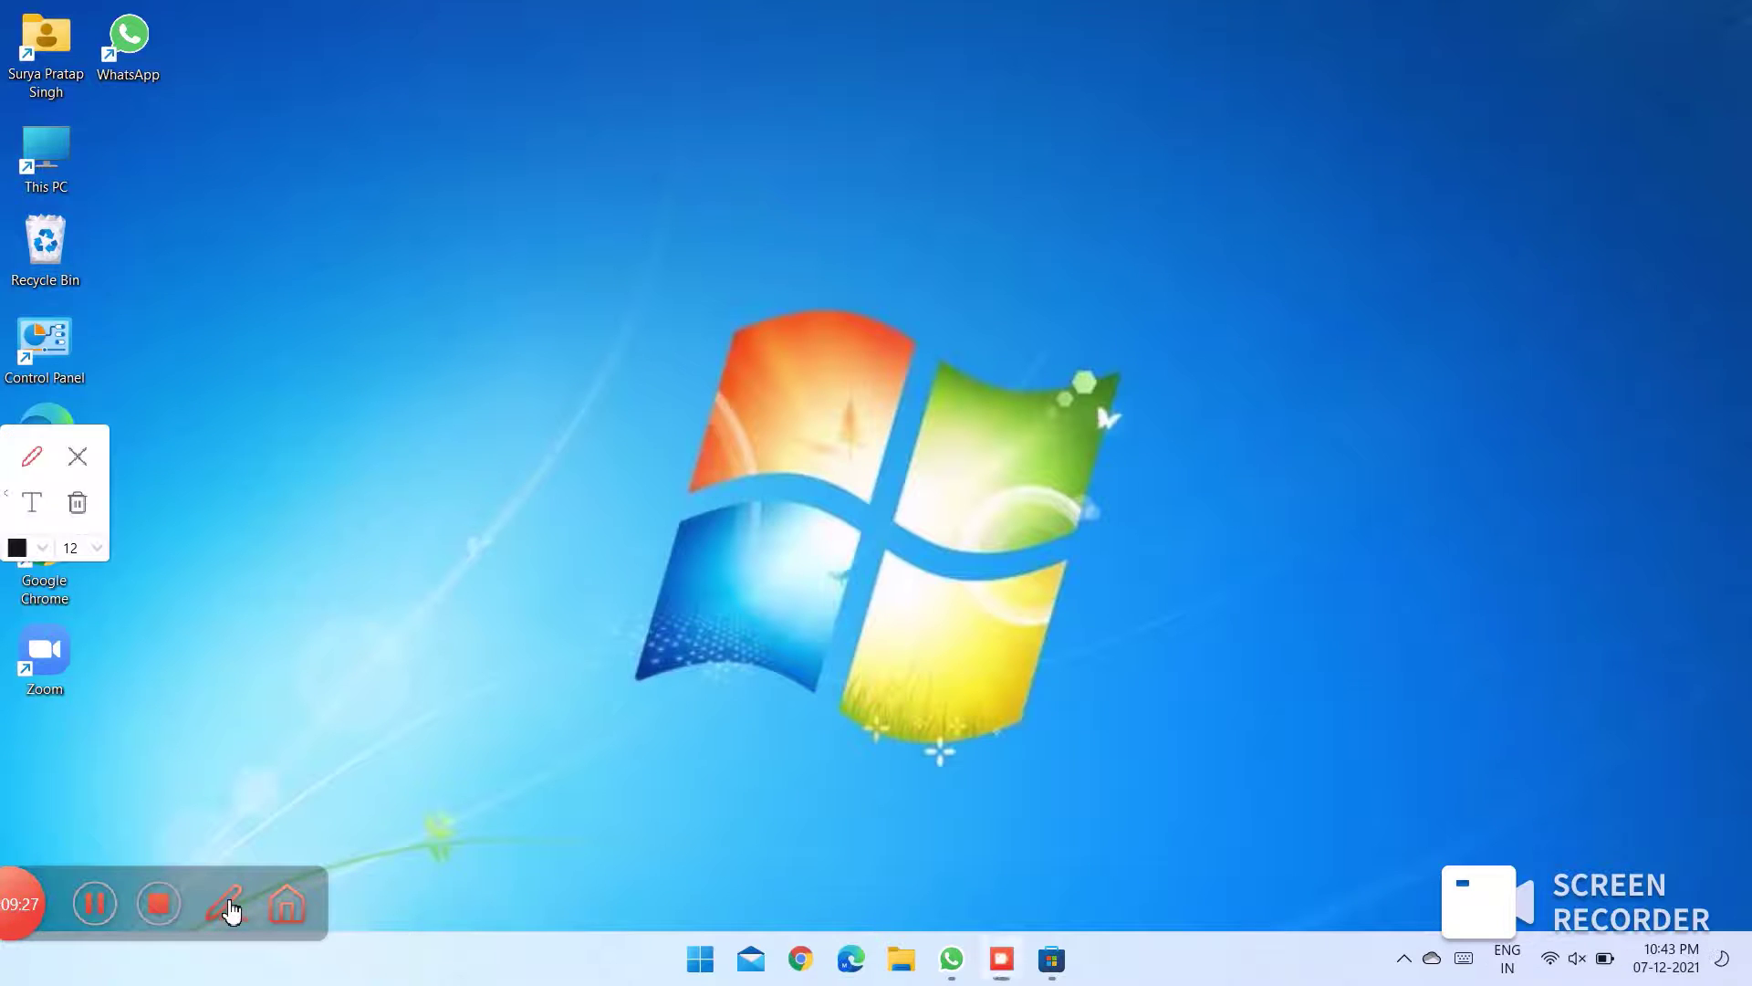
click(78, 552)
click(77, 673)
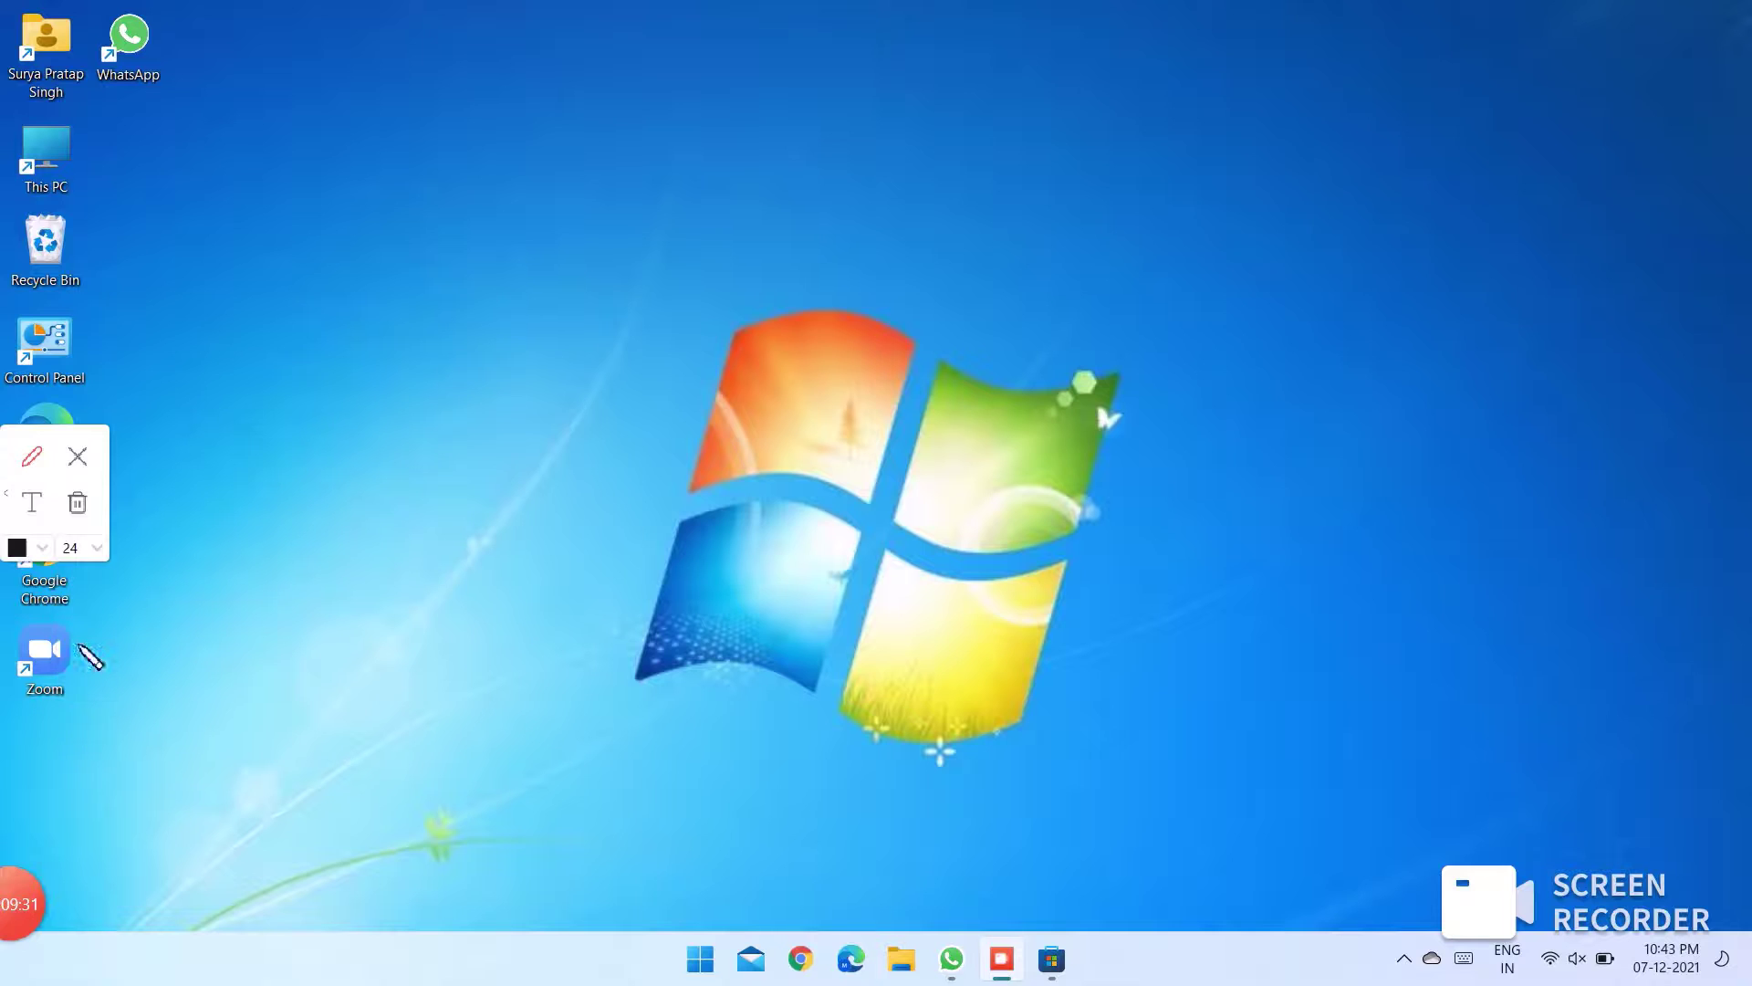
click(37, 504)
click(343, 533)
text(Can h)
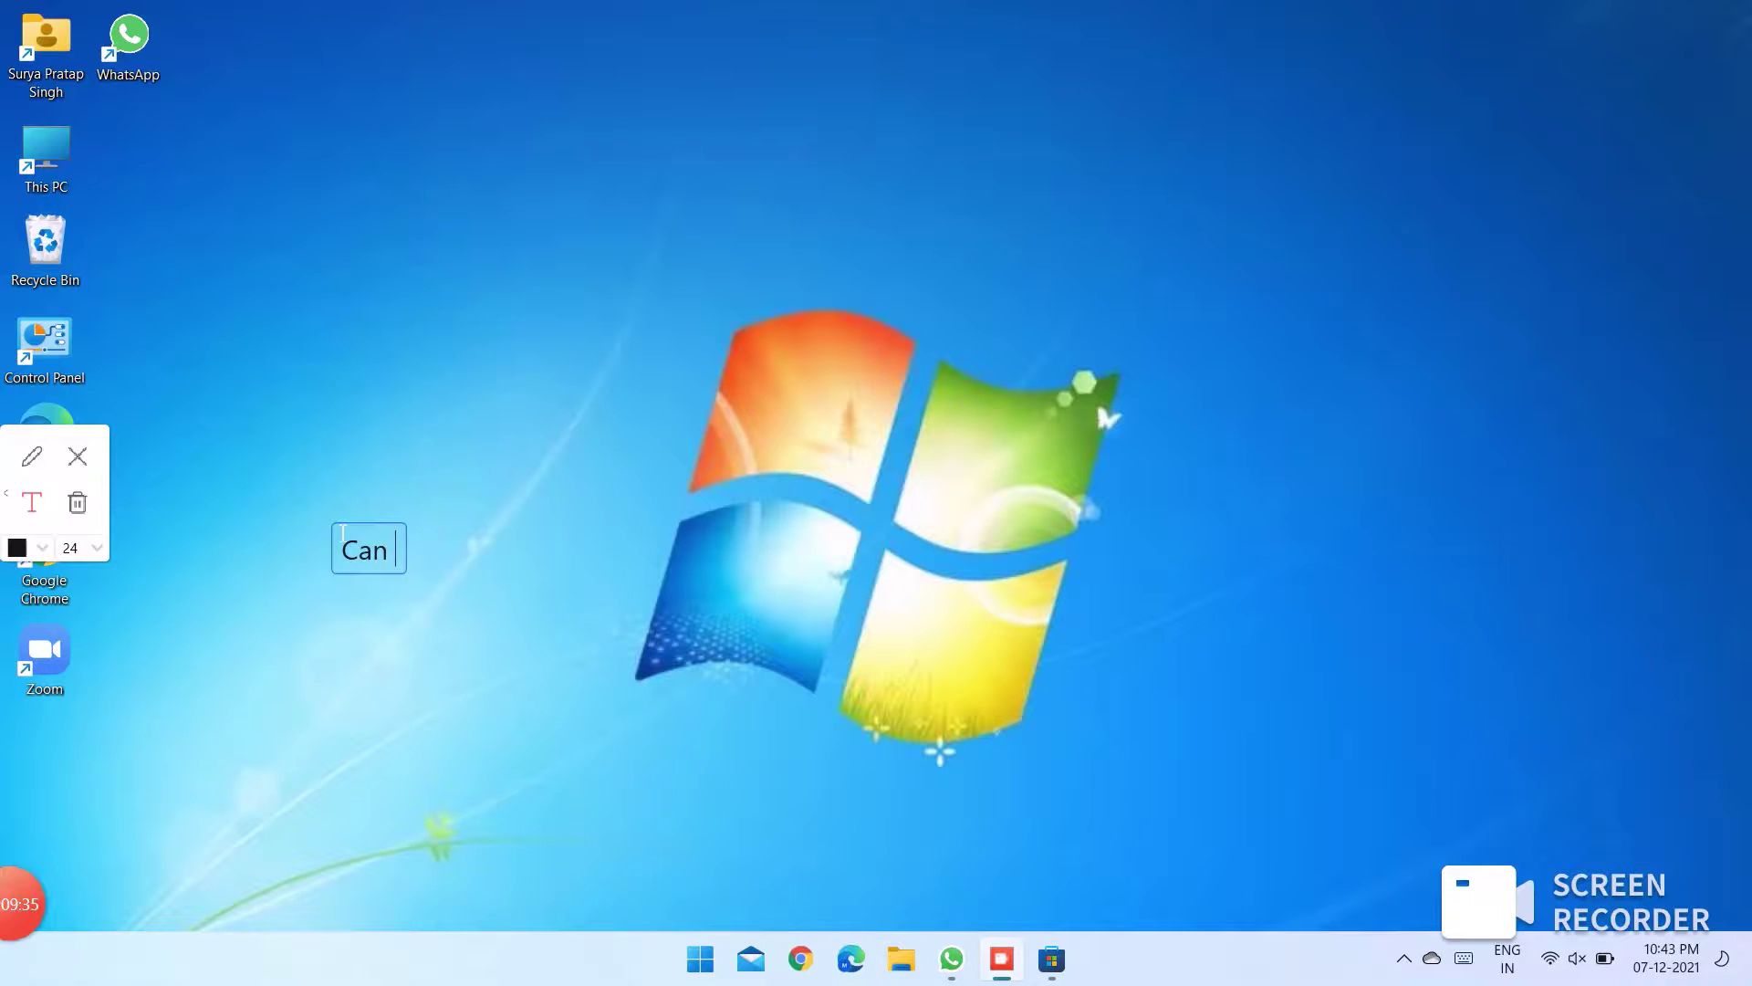
text(ear soun)
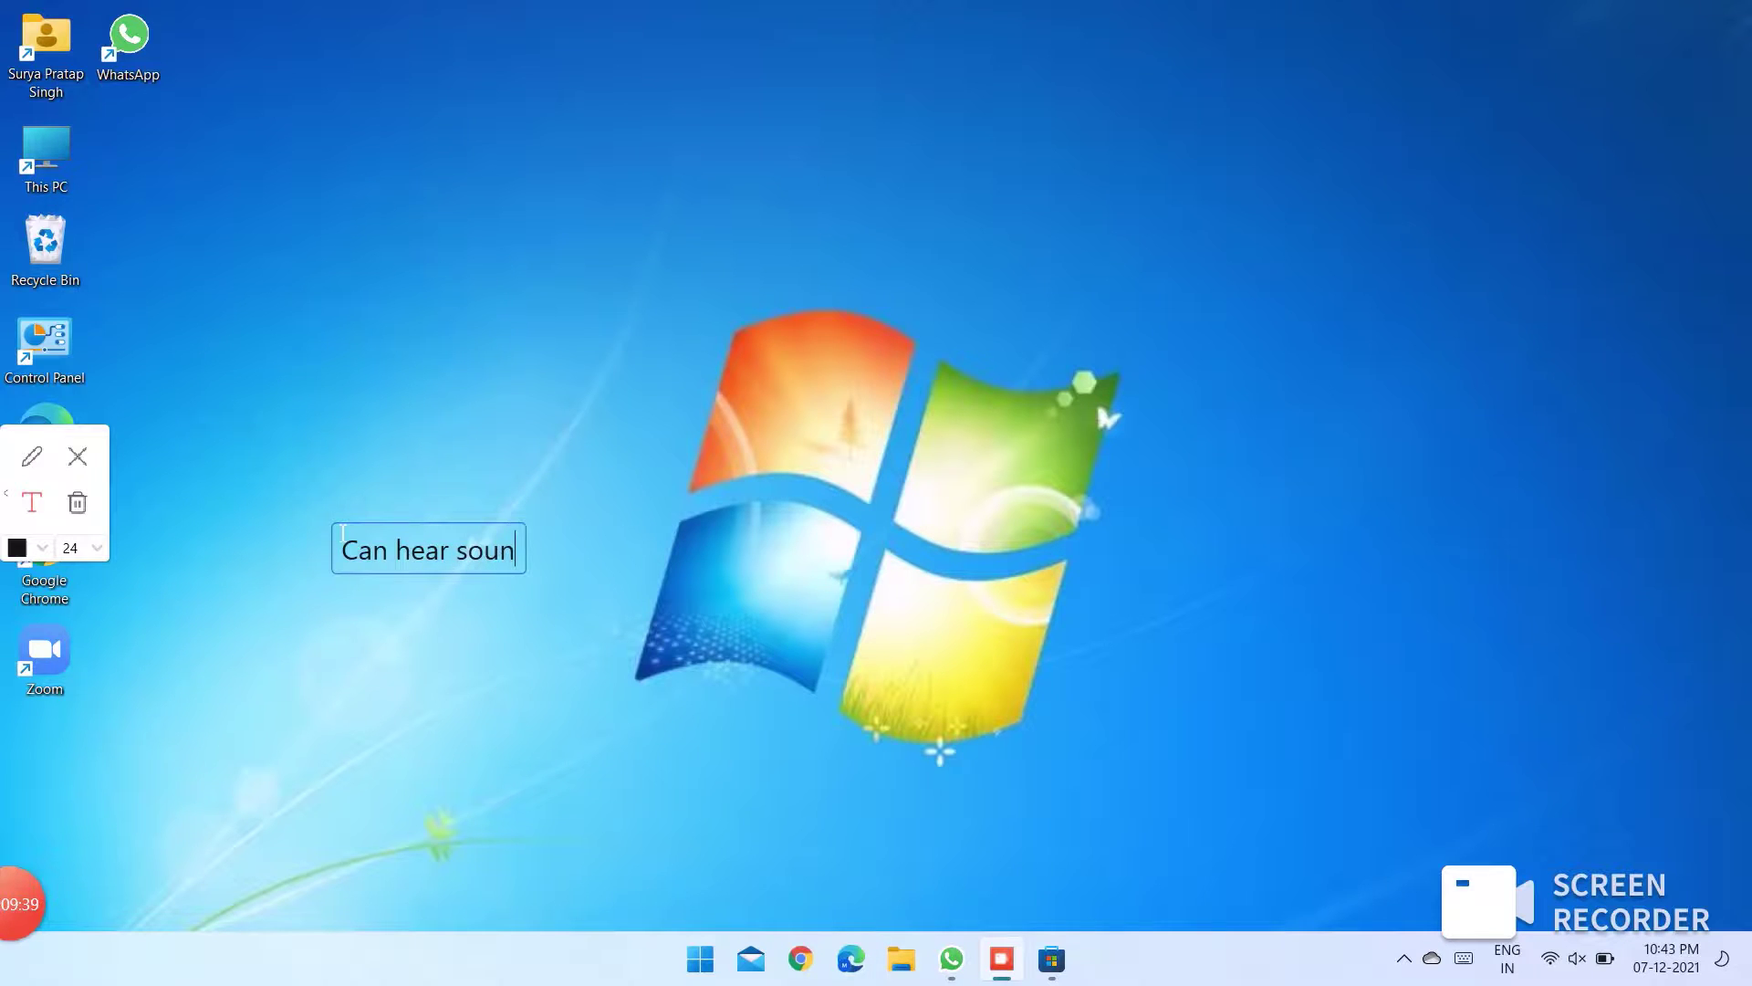
text(d it is wor)
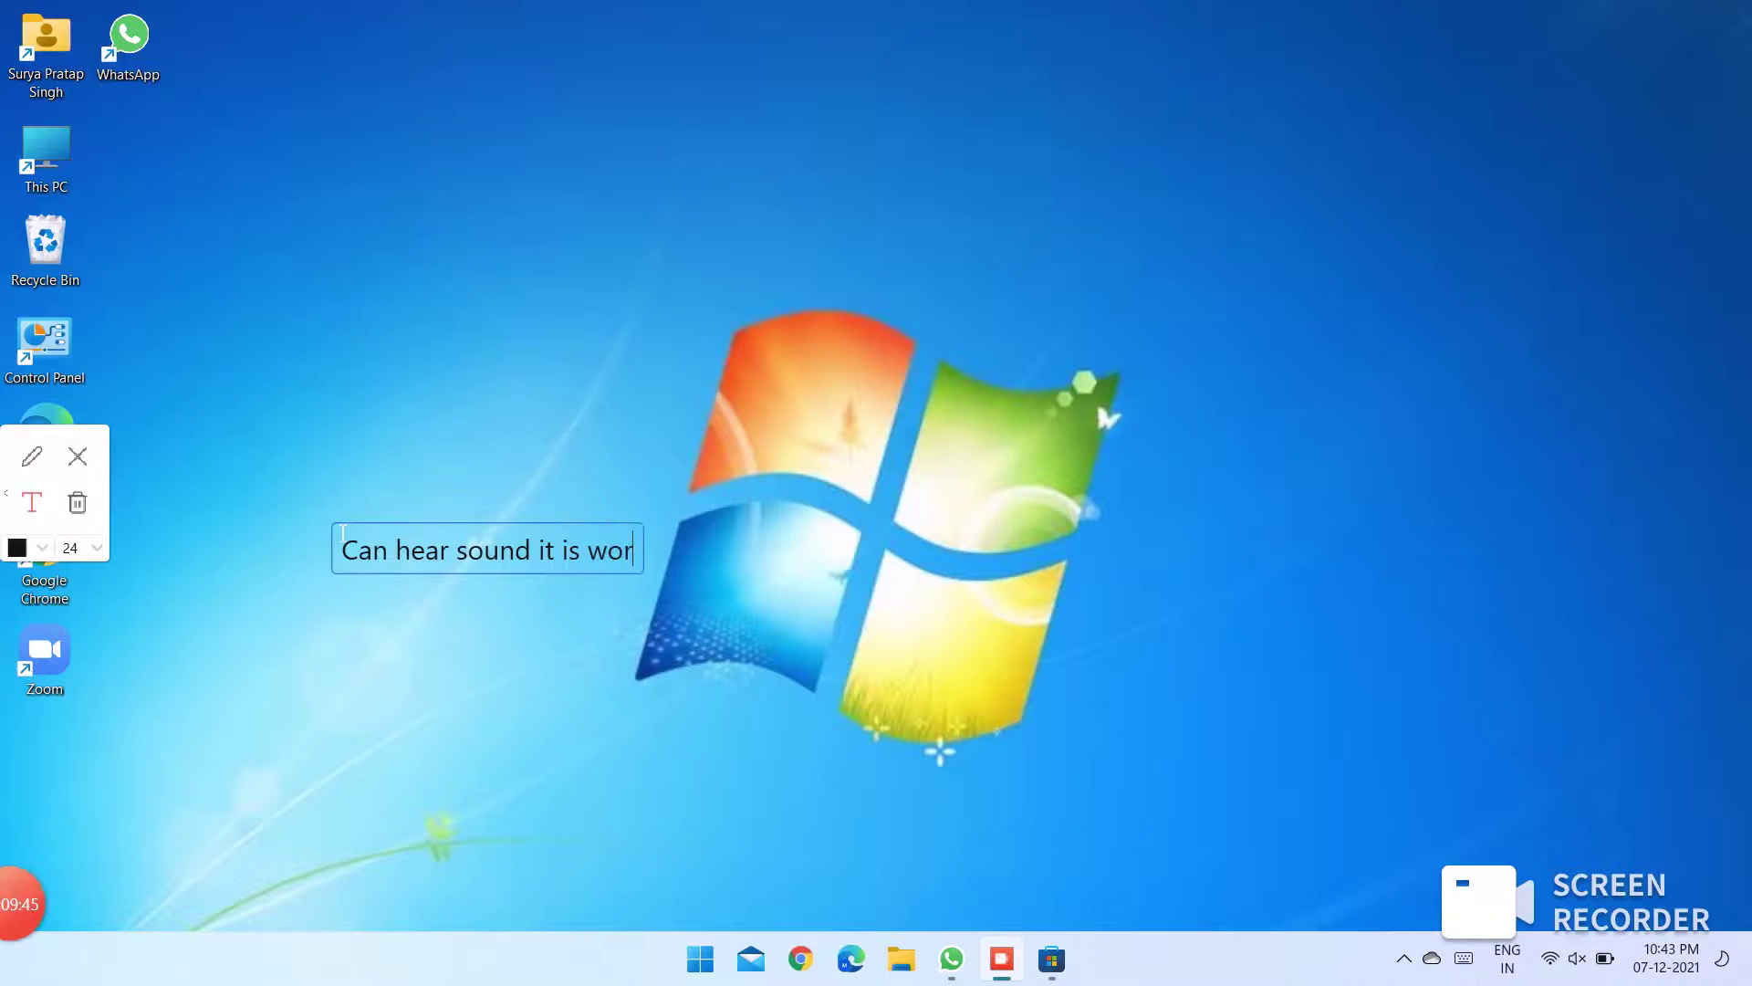
text(king well)
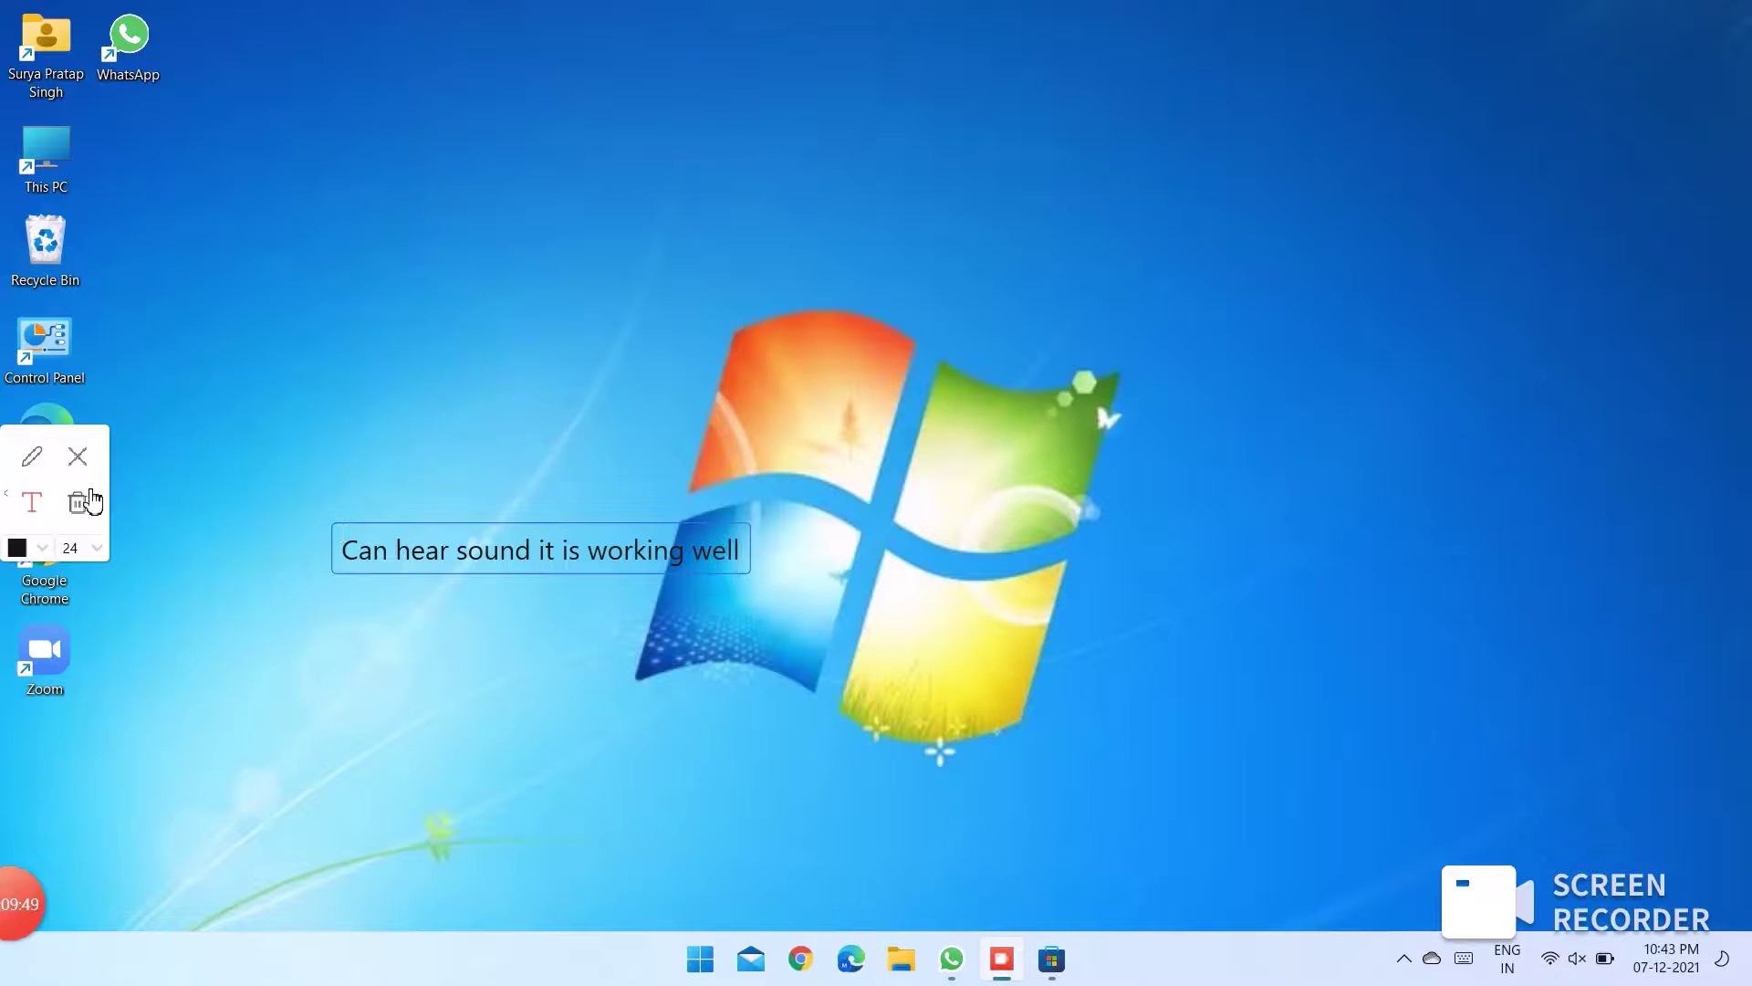
click(77, 456)
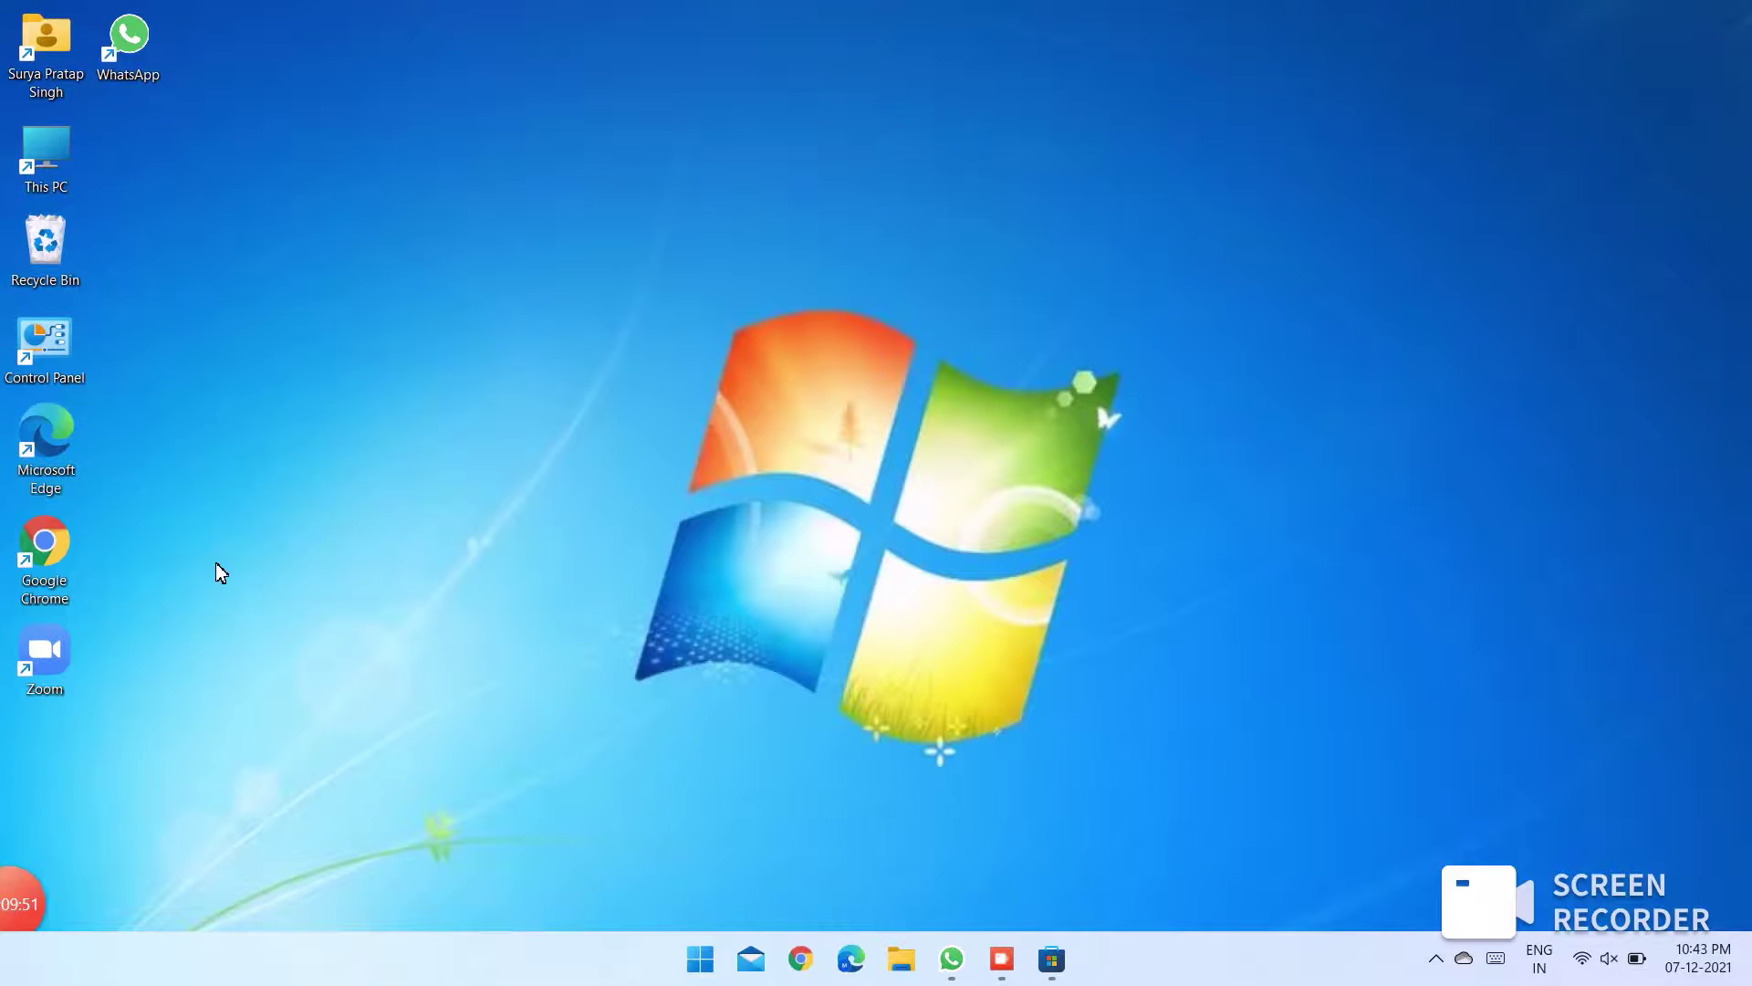
Turn the computer's muted sound back on.
key(XF86AudioRaiseVolume)
key(XF86AudioRaiseVolume)
key(XF86AudioRaiseVolume)
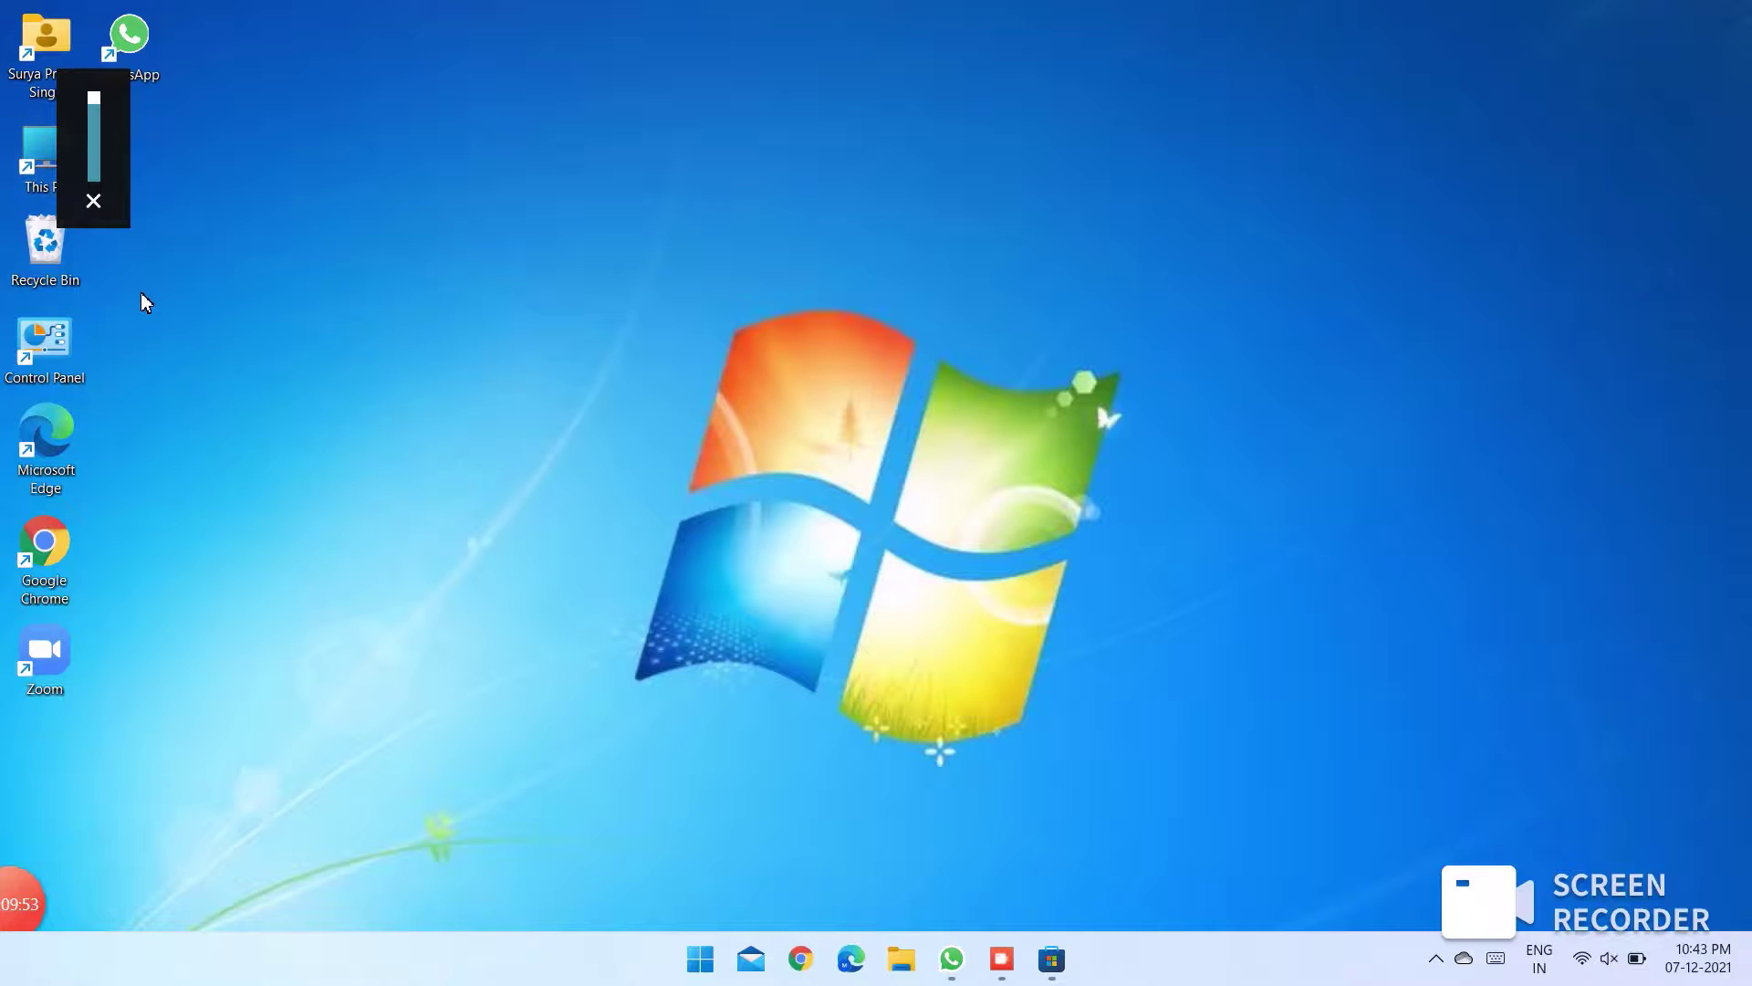
key(XF86AudioMute)
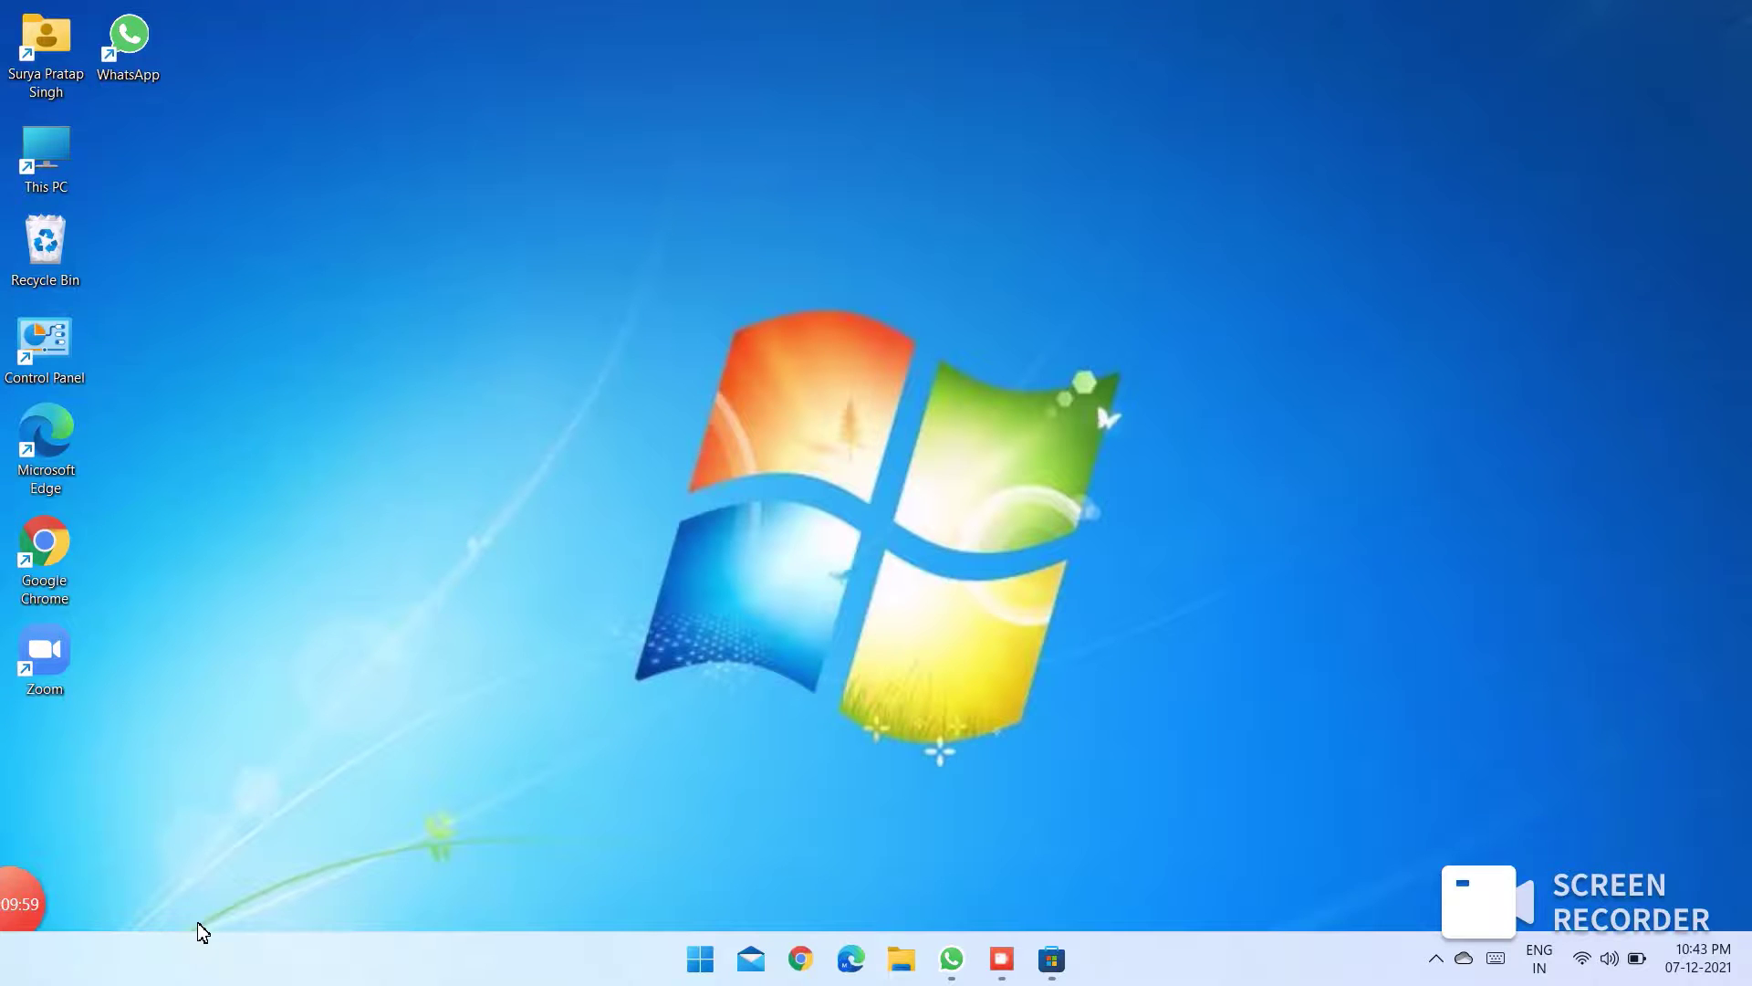
Add the size 32 text annotation "Here are some rules for recording internal sound" on the desktop and leave annotation mode.
click(11, 899)
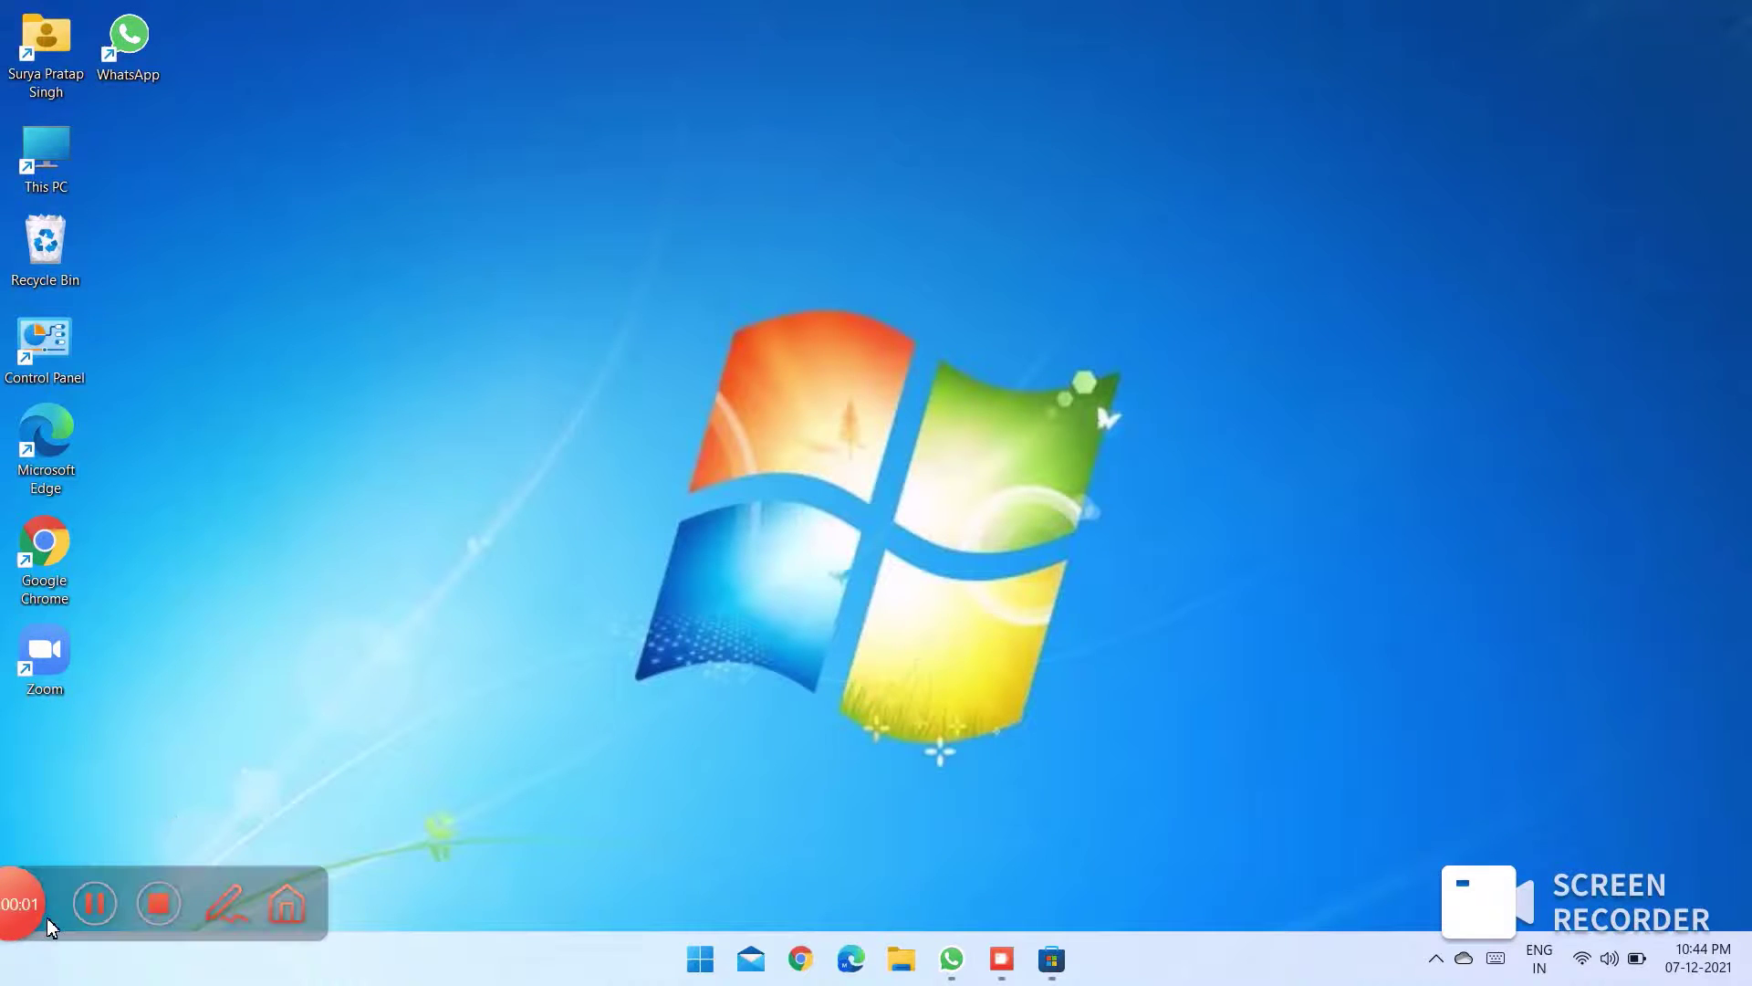
click(225, 908)
click(80, 547)
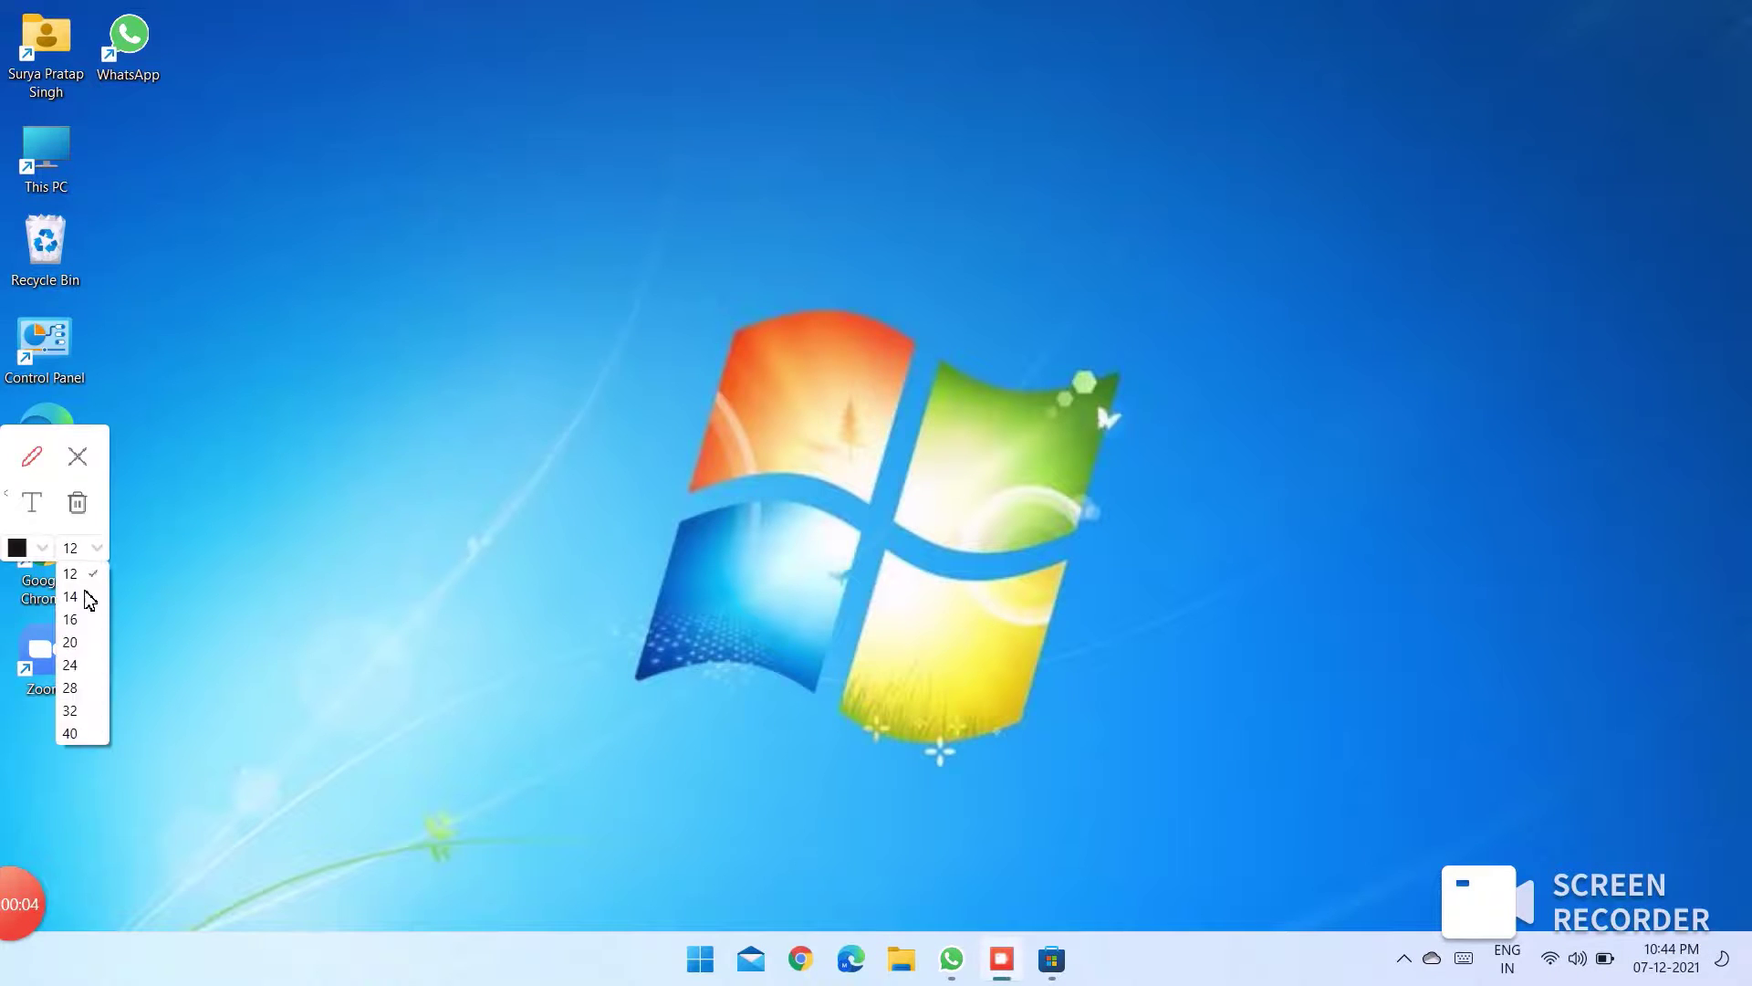
click(70, 711)
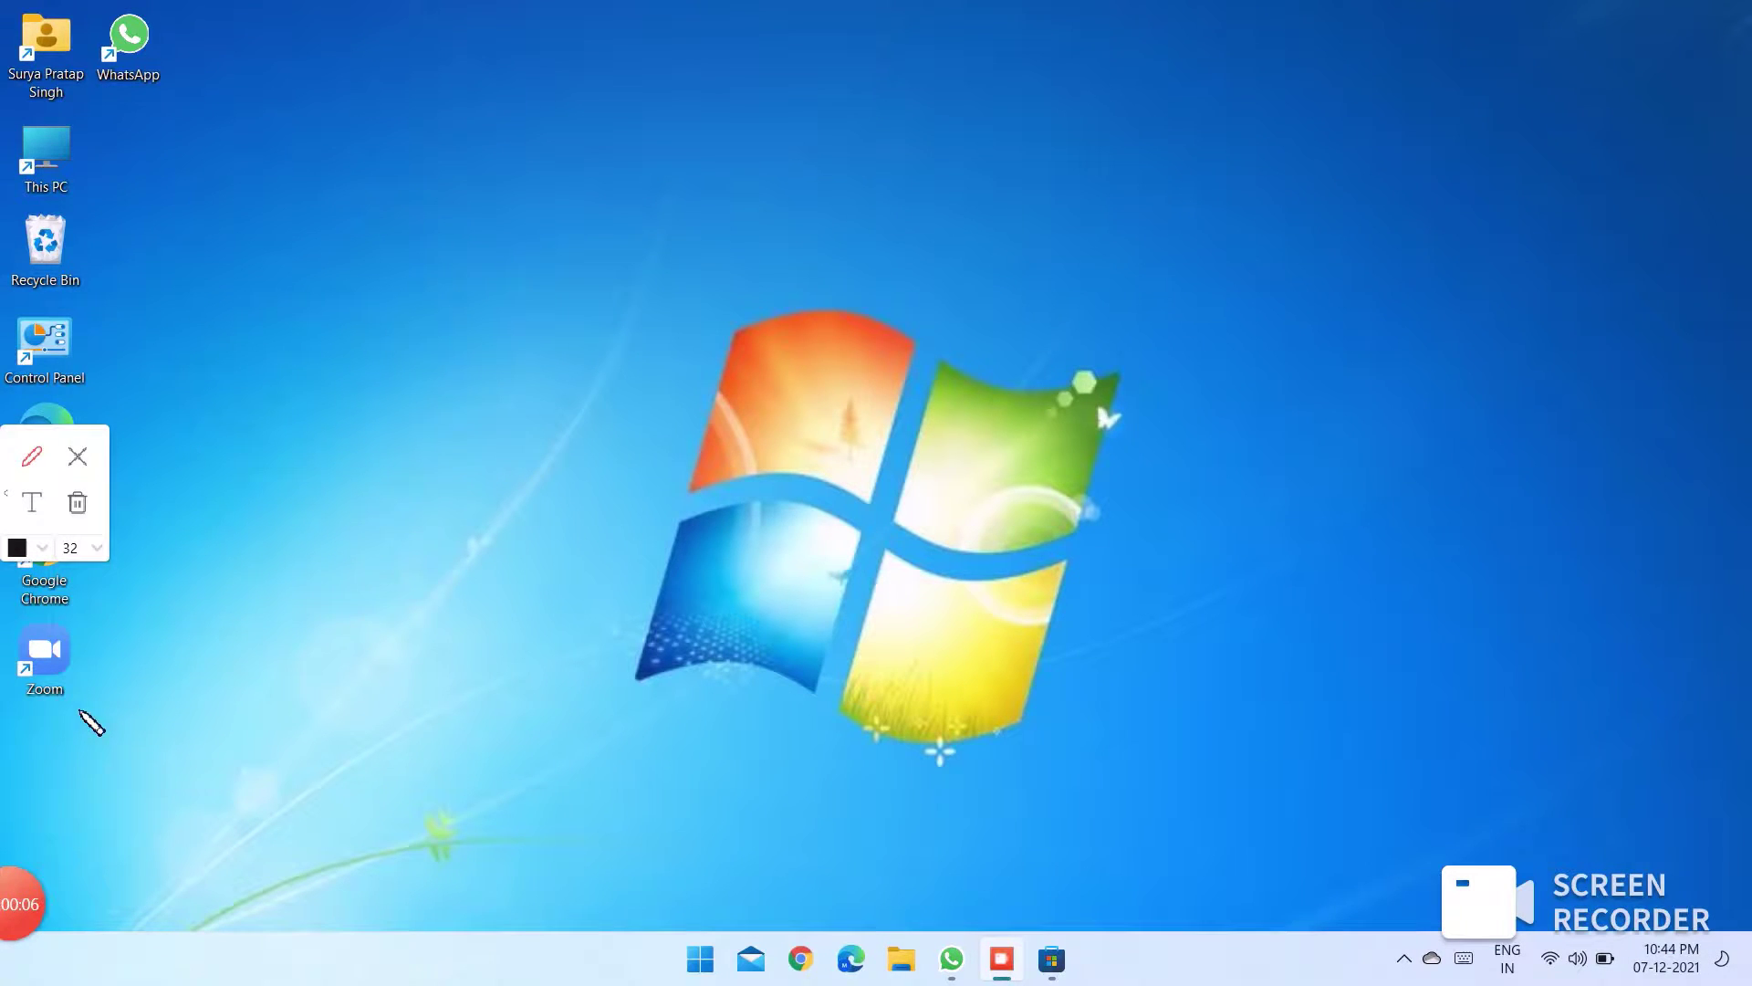
click(36, 503)
click(297, 525)
text(Here are )
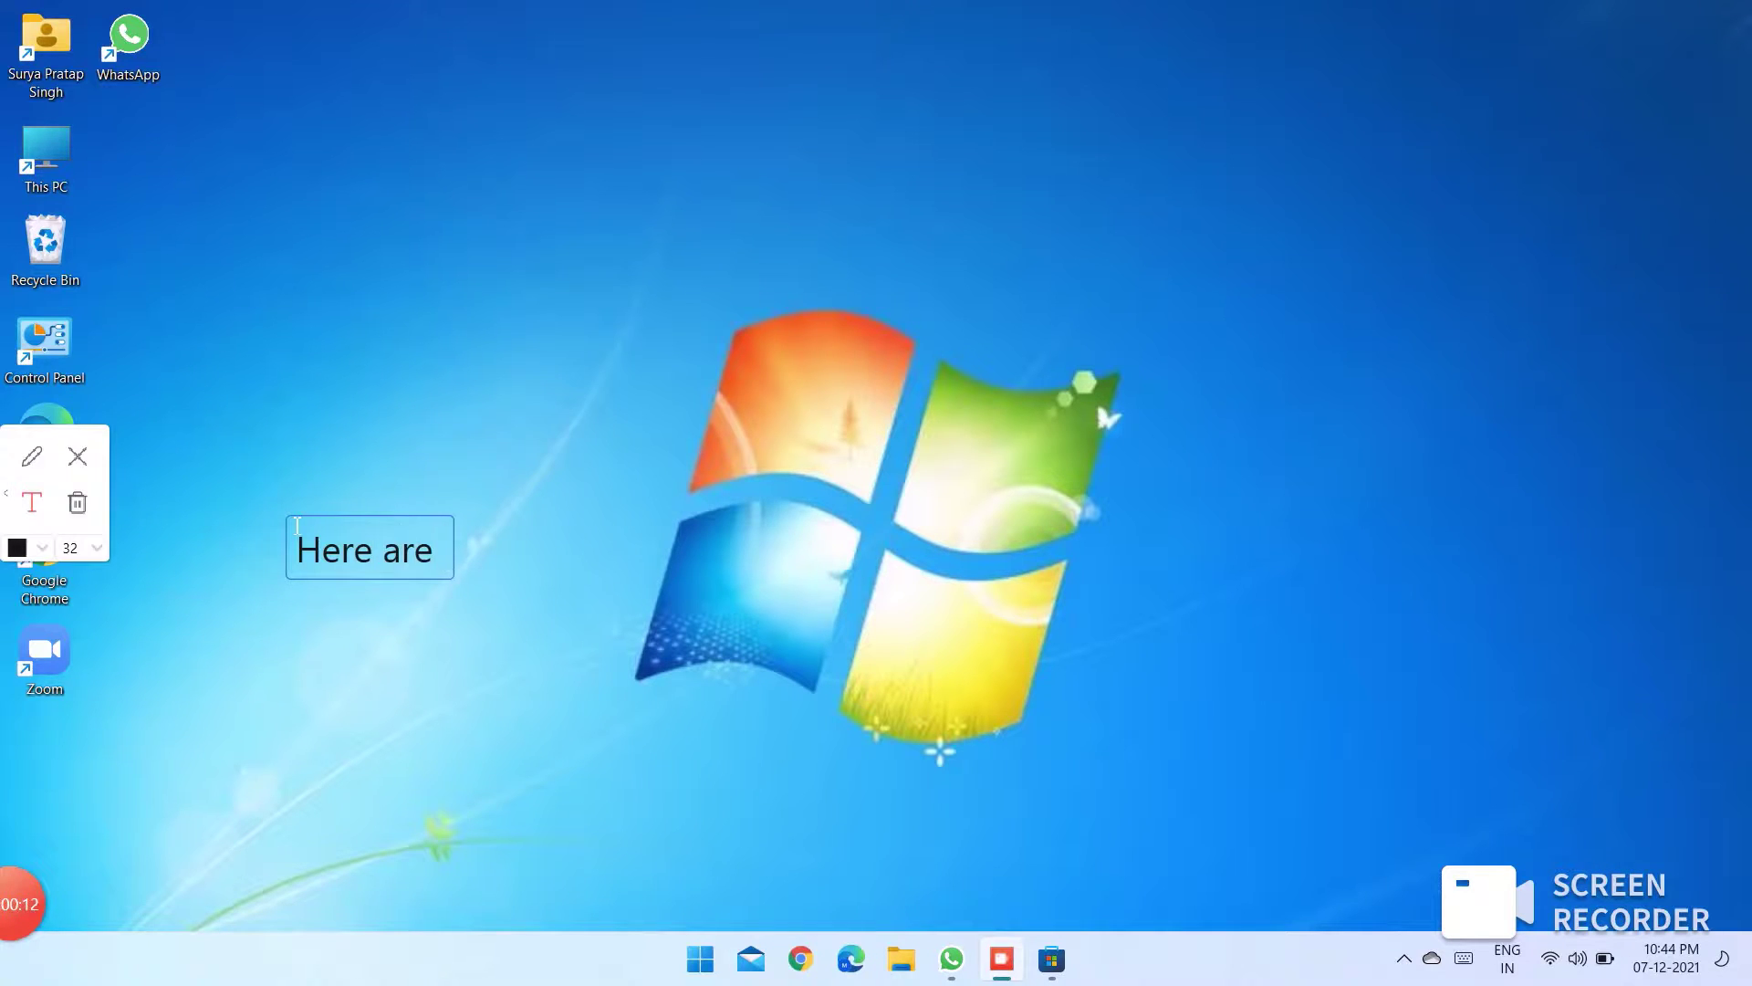
text(some )
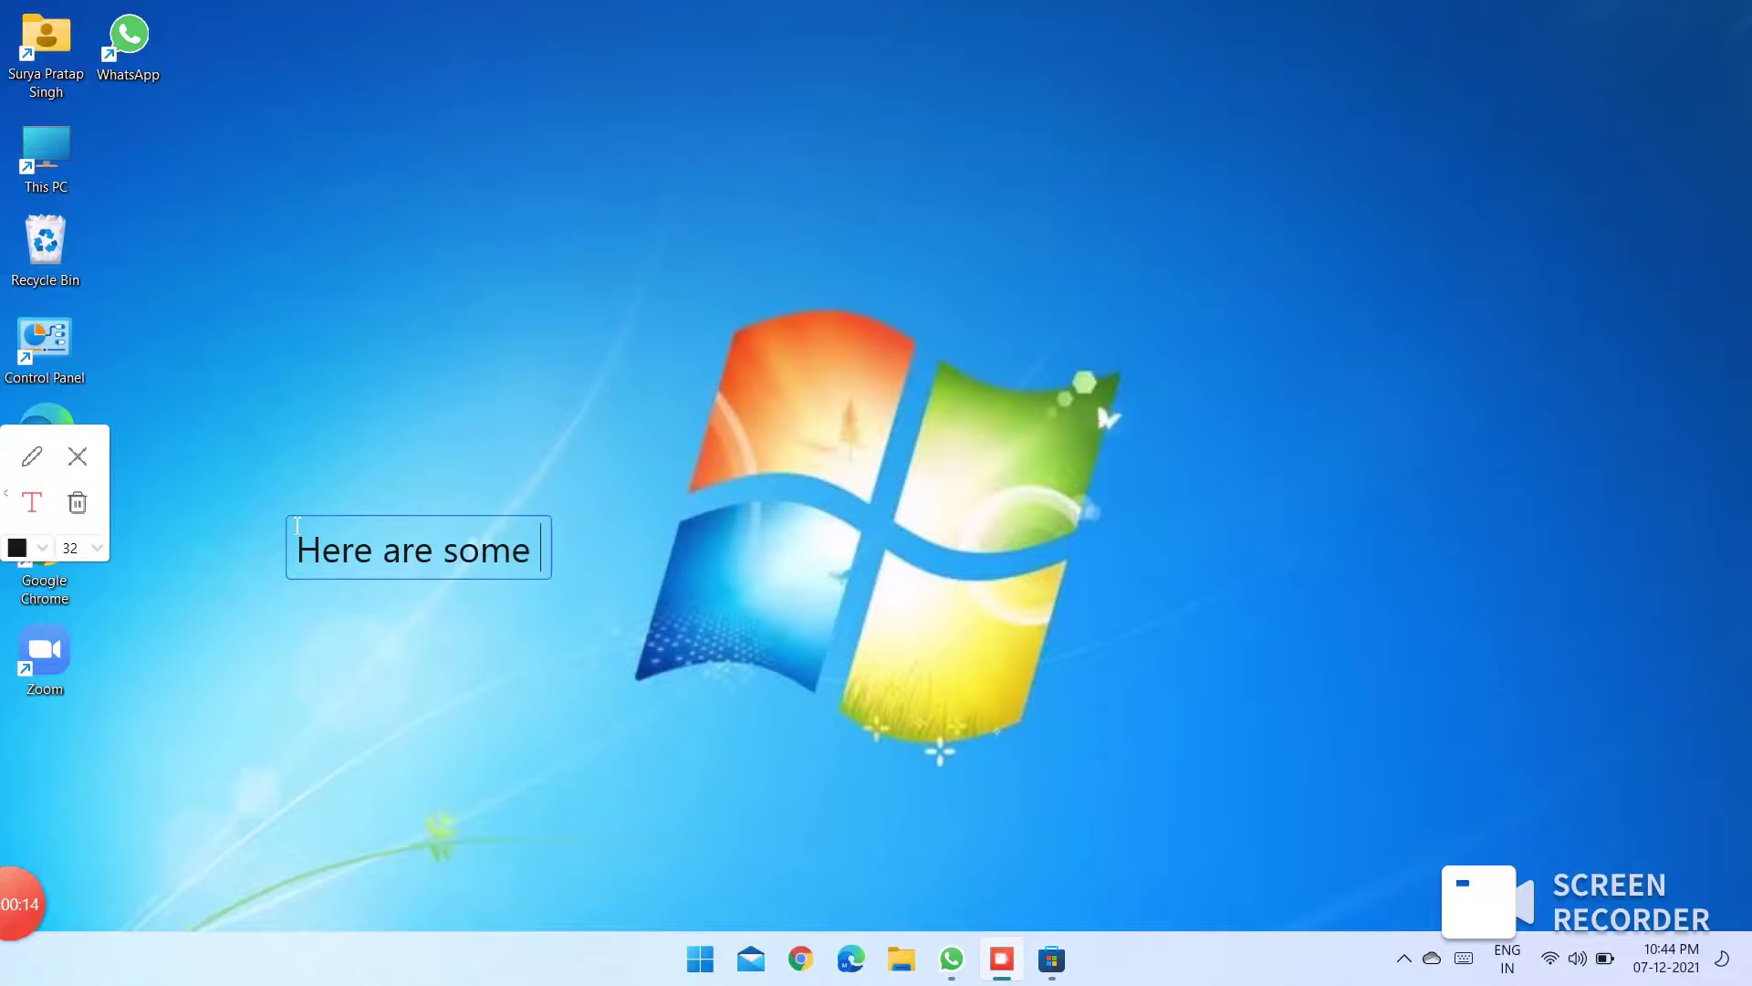
text(rules to)
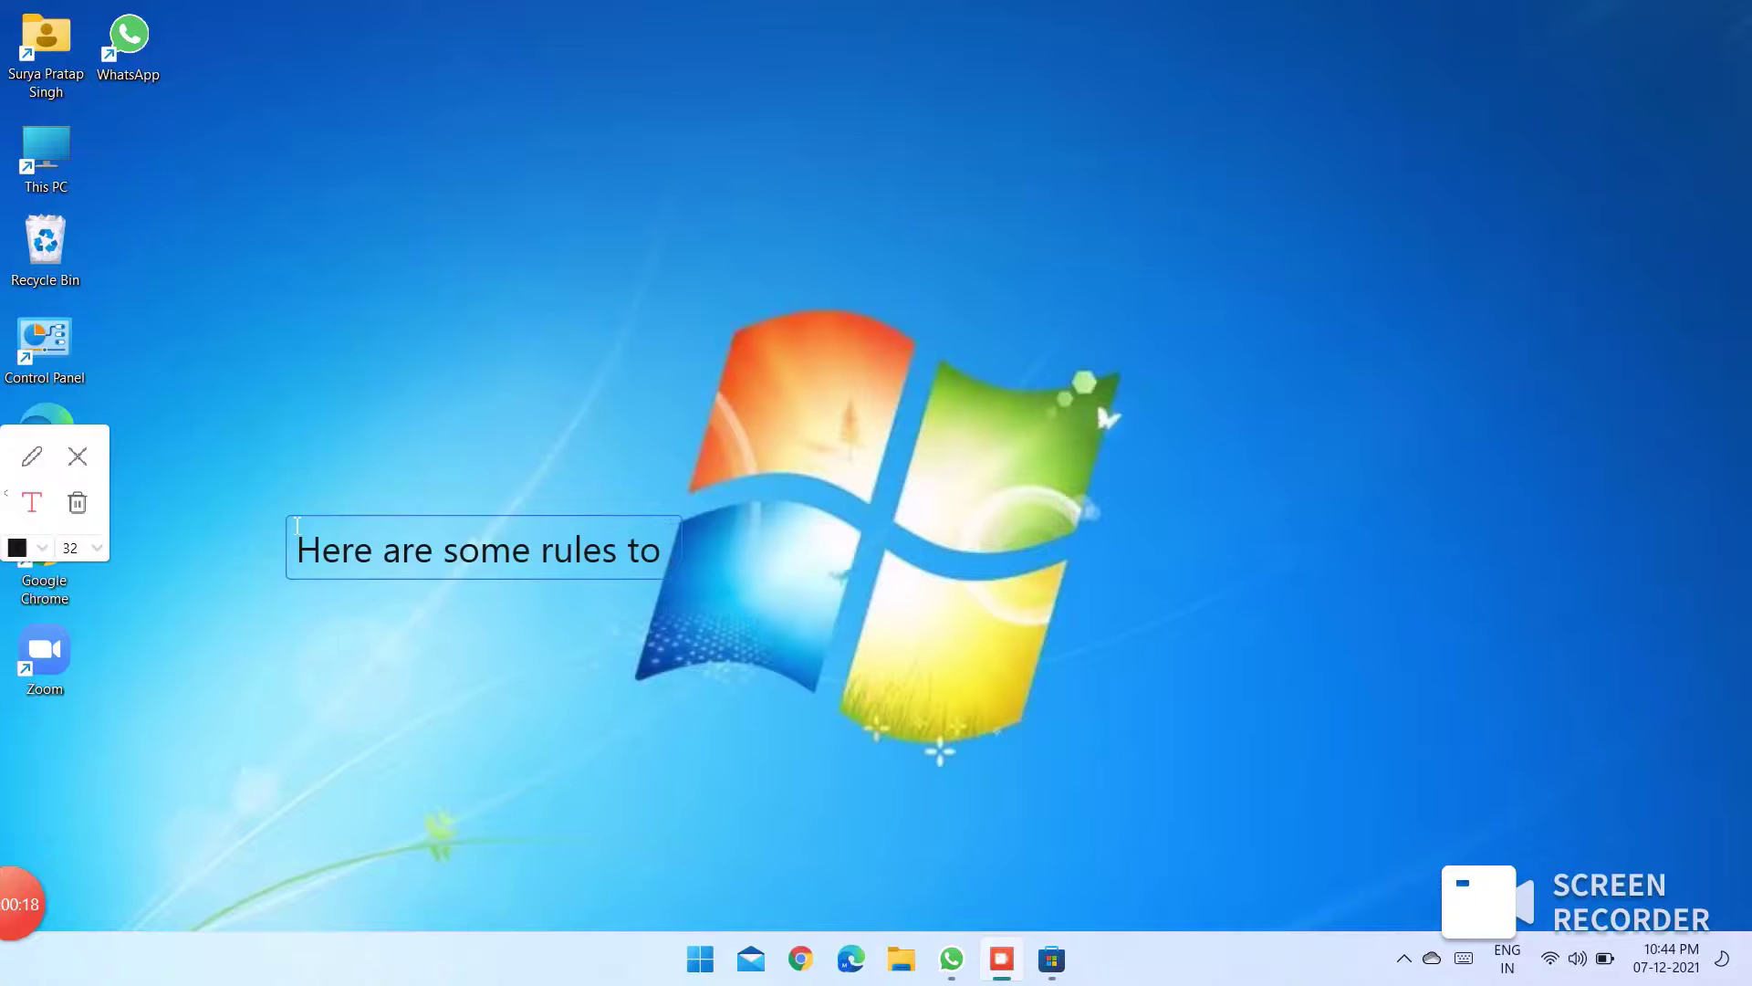
key(BackSpace)
key(BackSpace)
text(for rec)
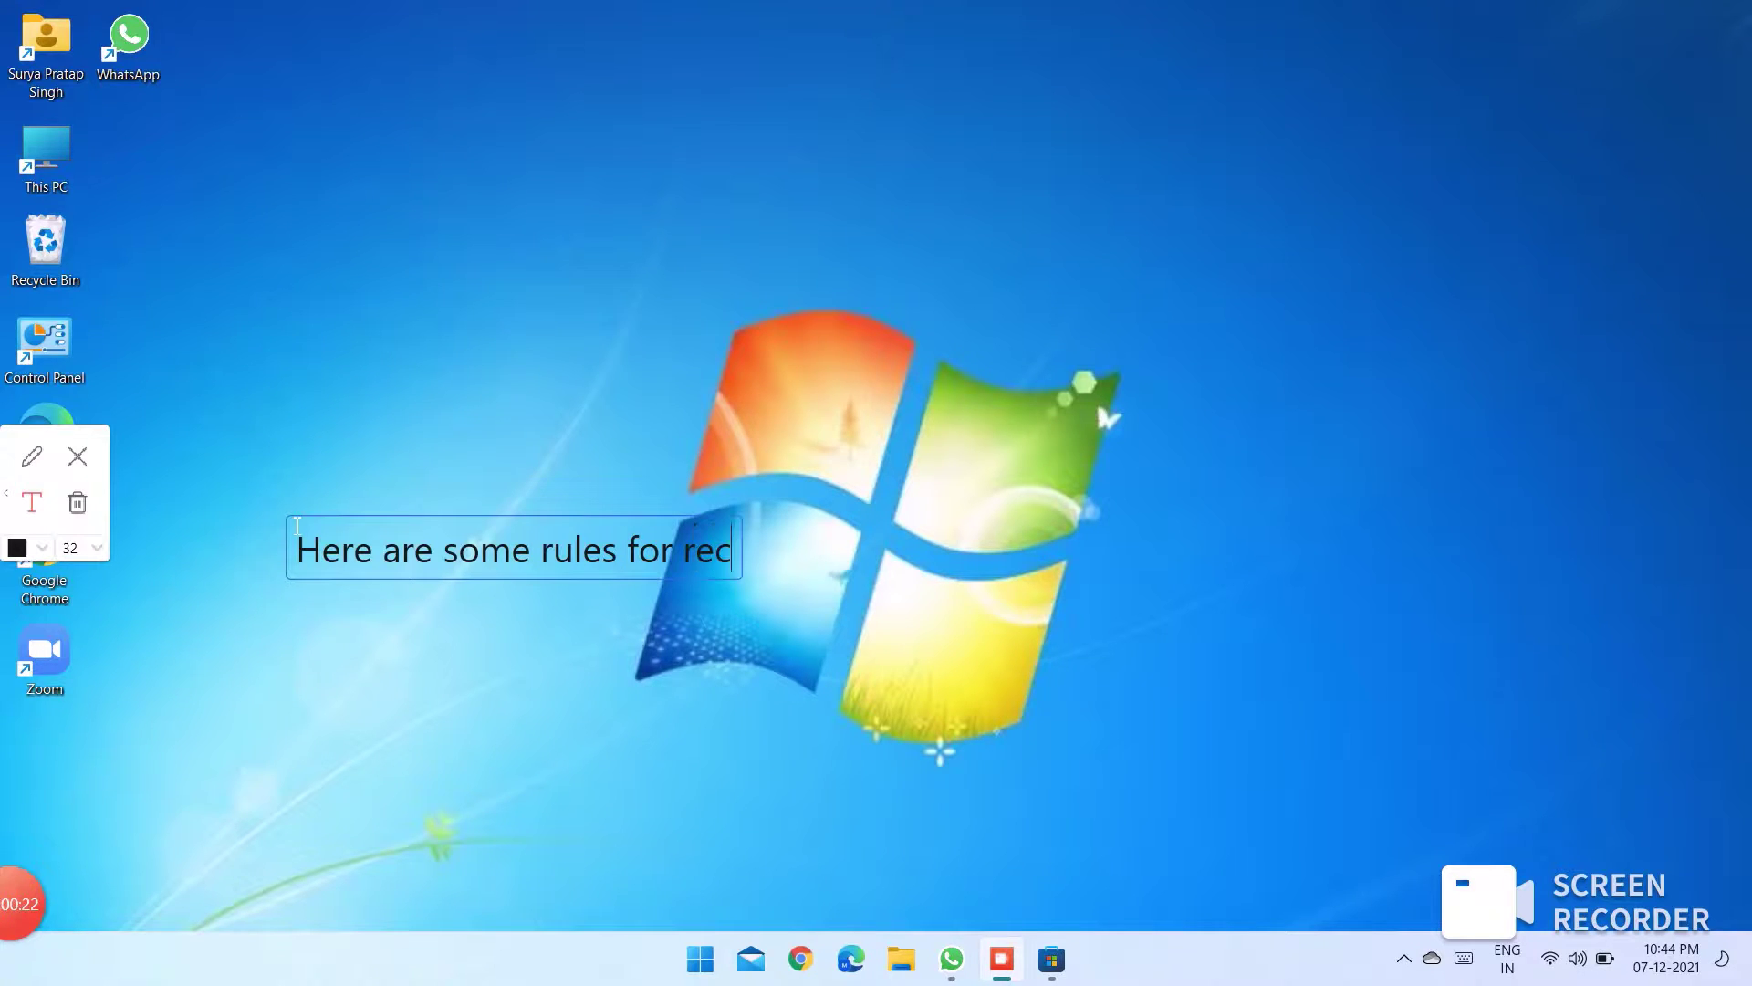
text(ordin)
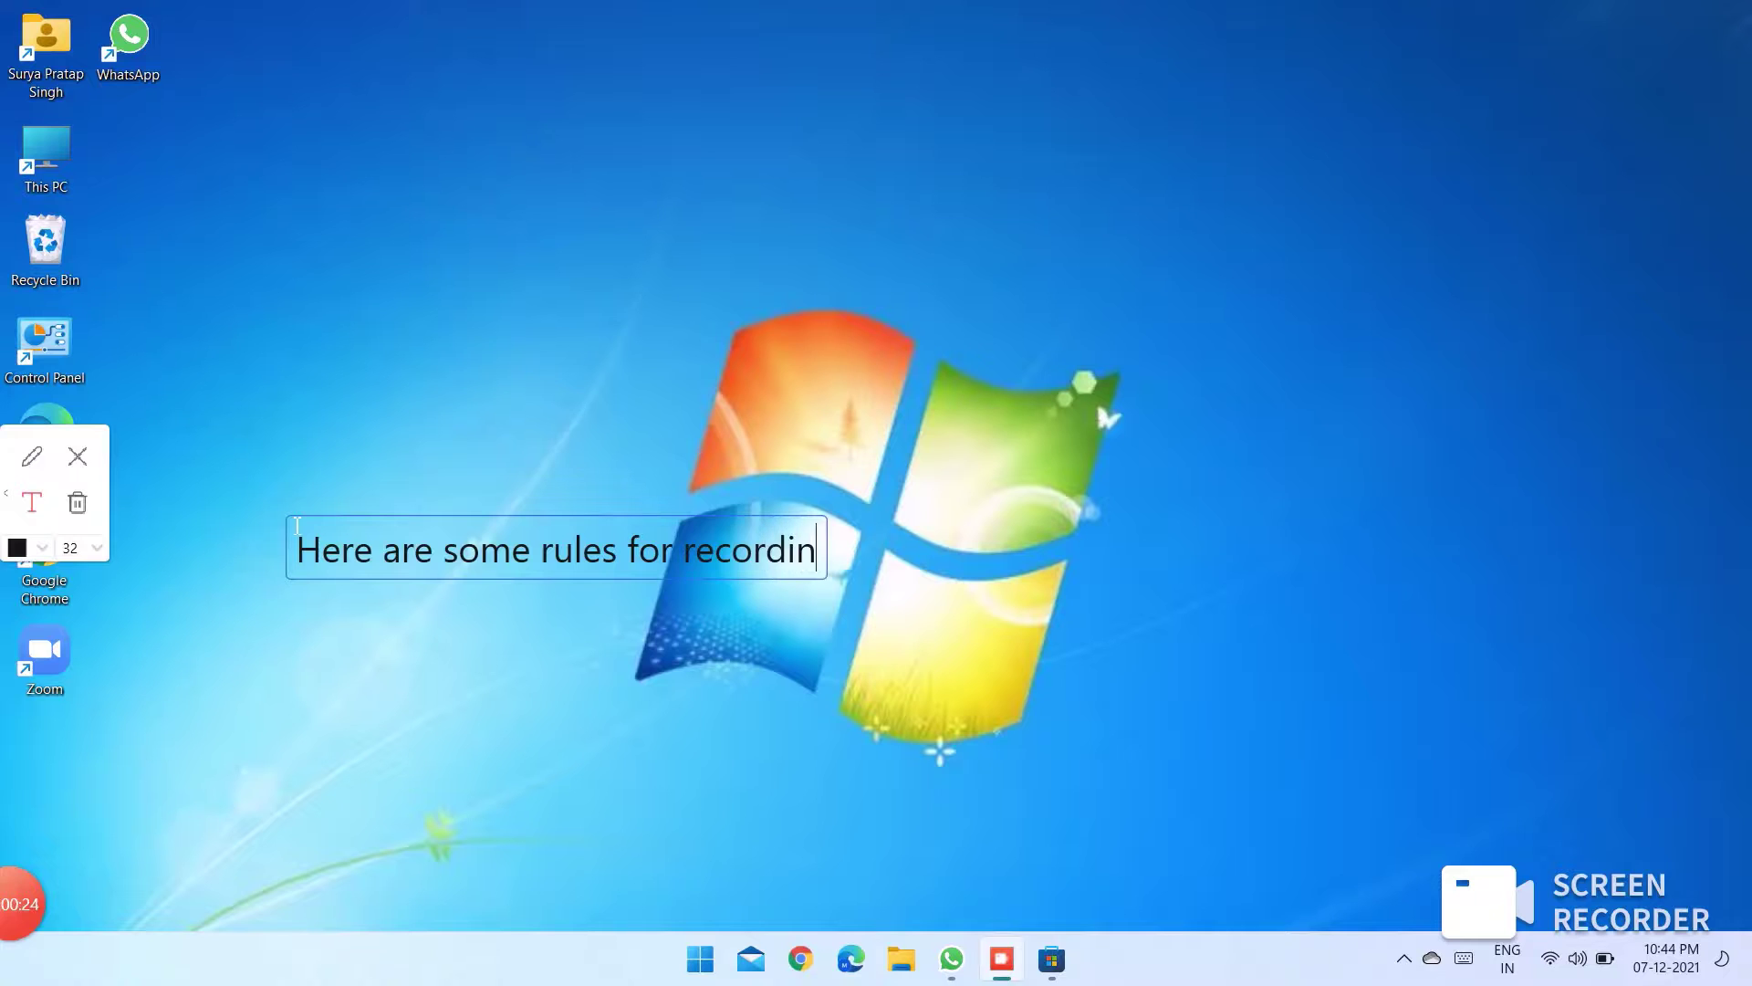
text(g inter)
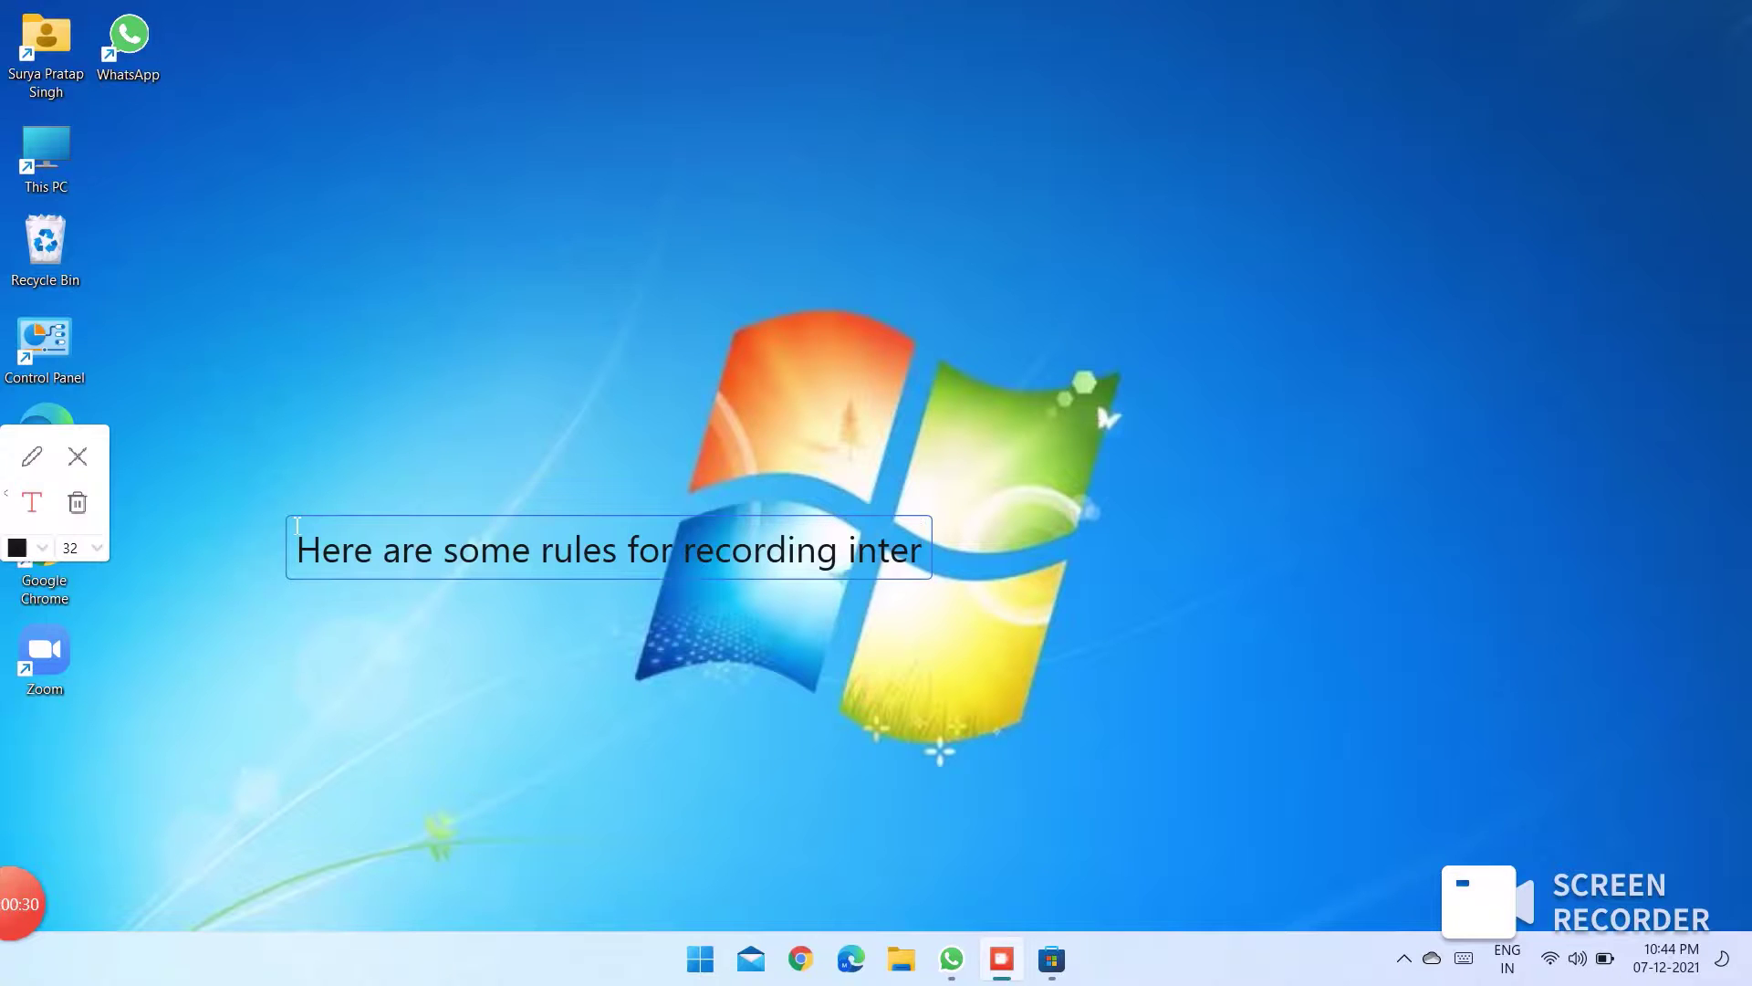
text(nal sound)
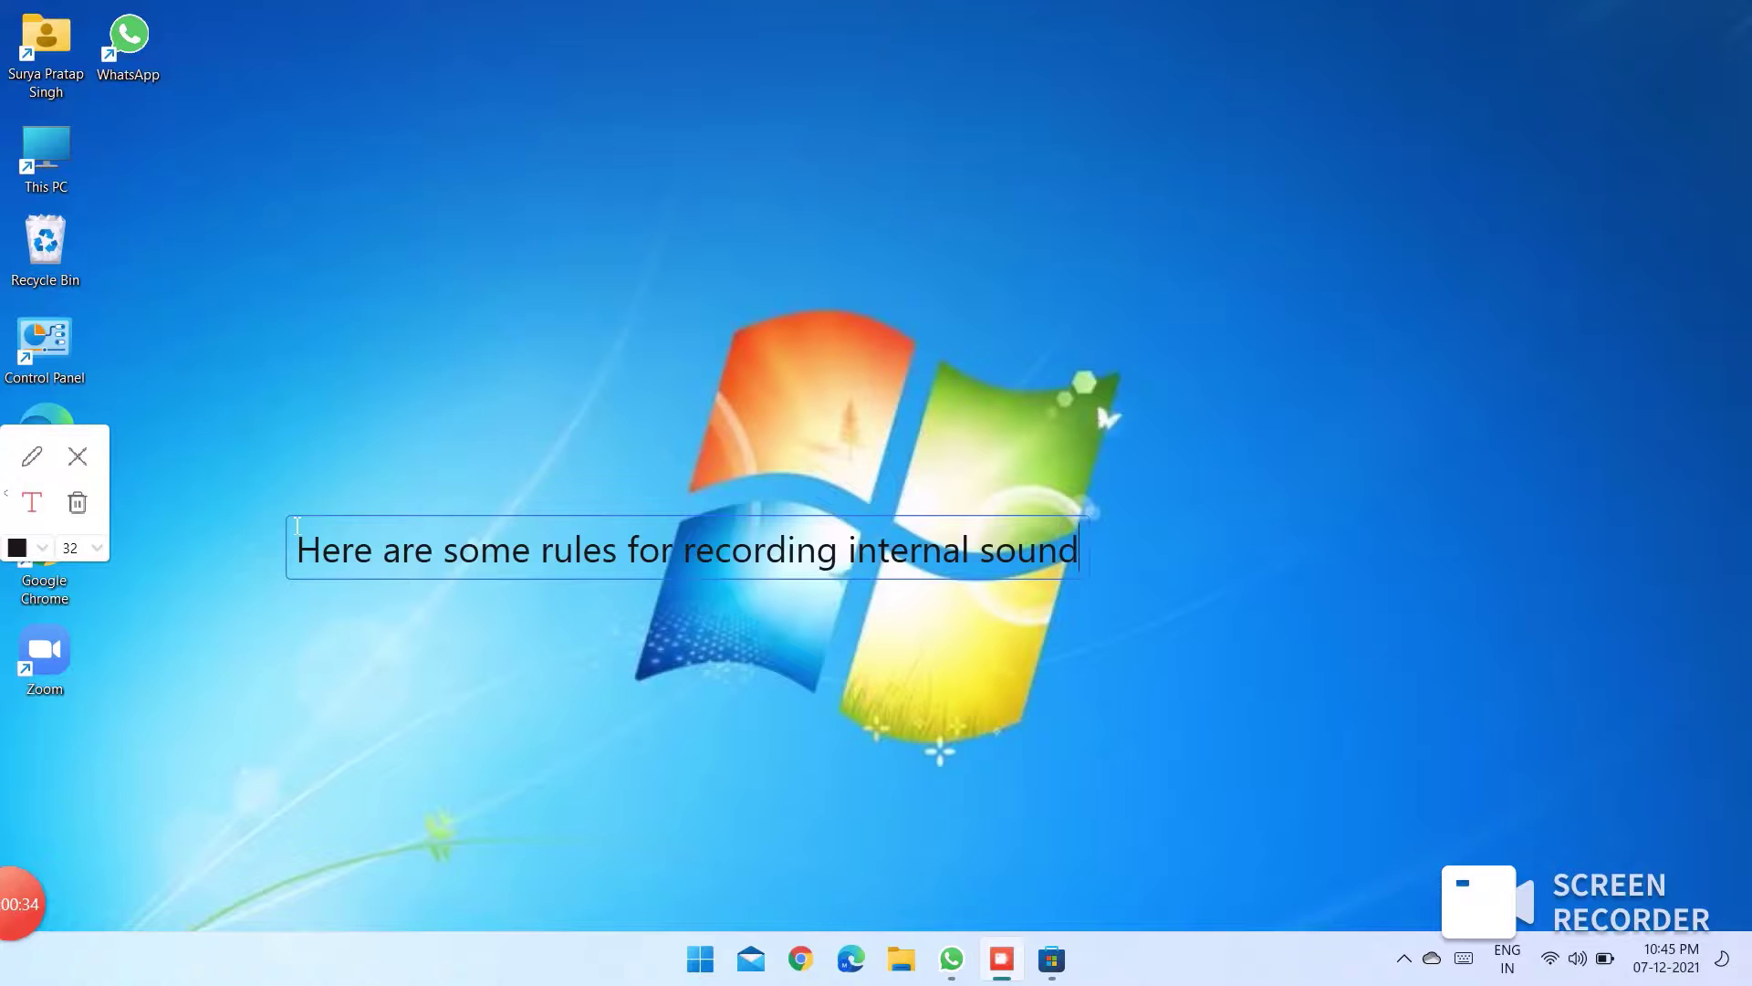
click(78, 465)
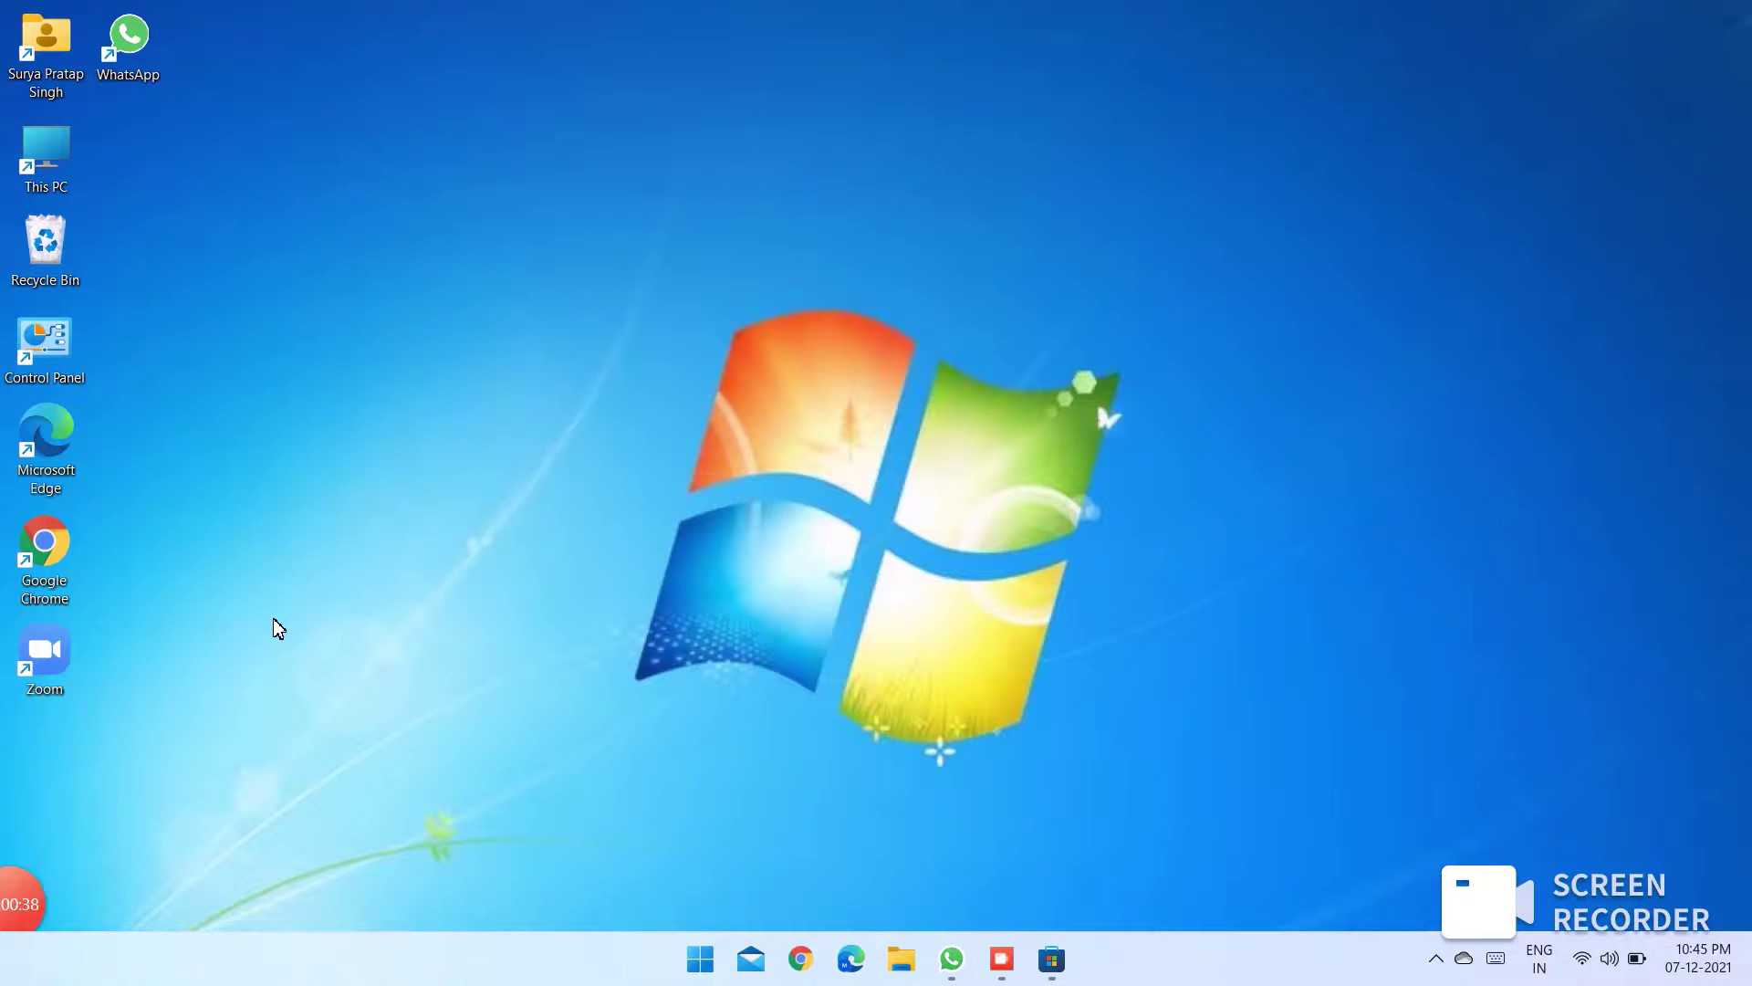
Open Notepad and write "Rule", with "Rule 1 : Do not unplug any microphone or speaker devices or plug" on the line below.
key(super)
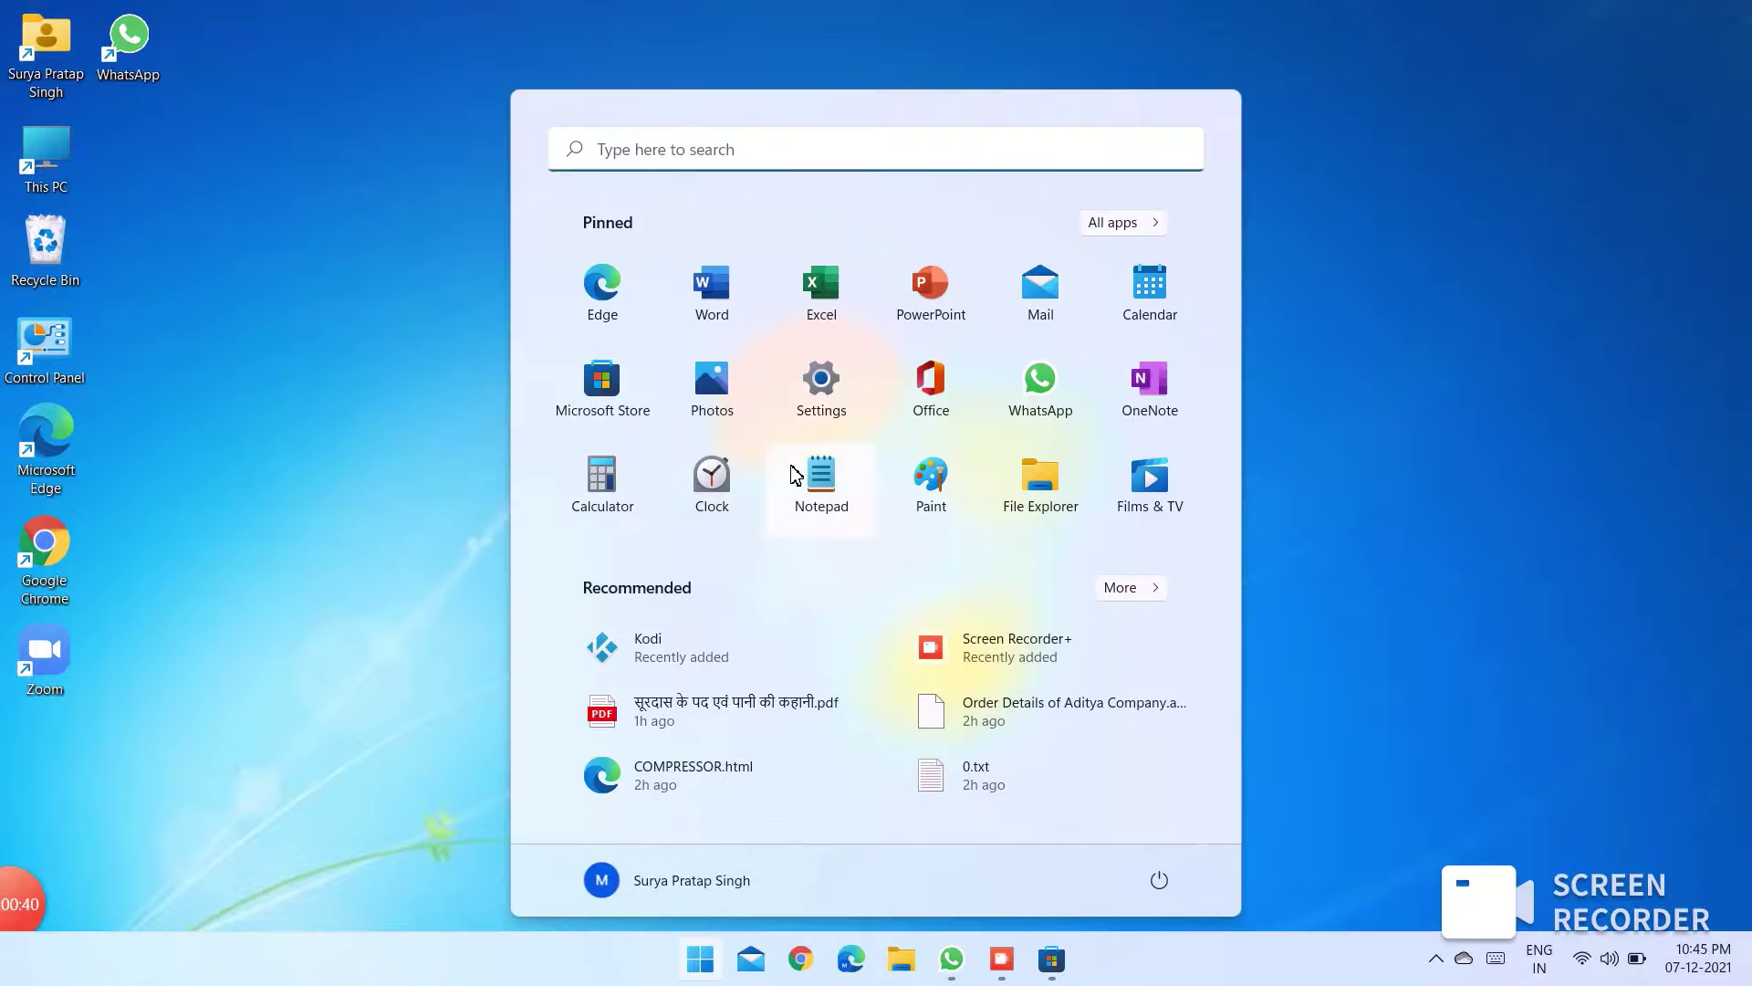
click(792, 473)
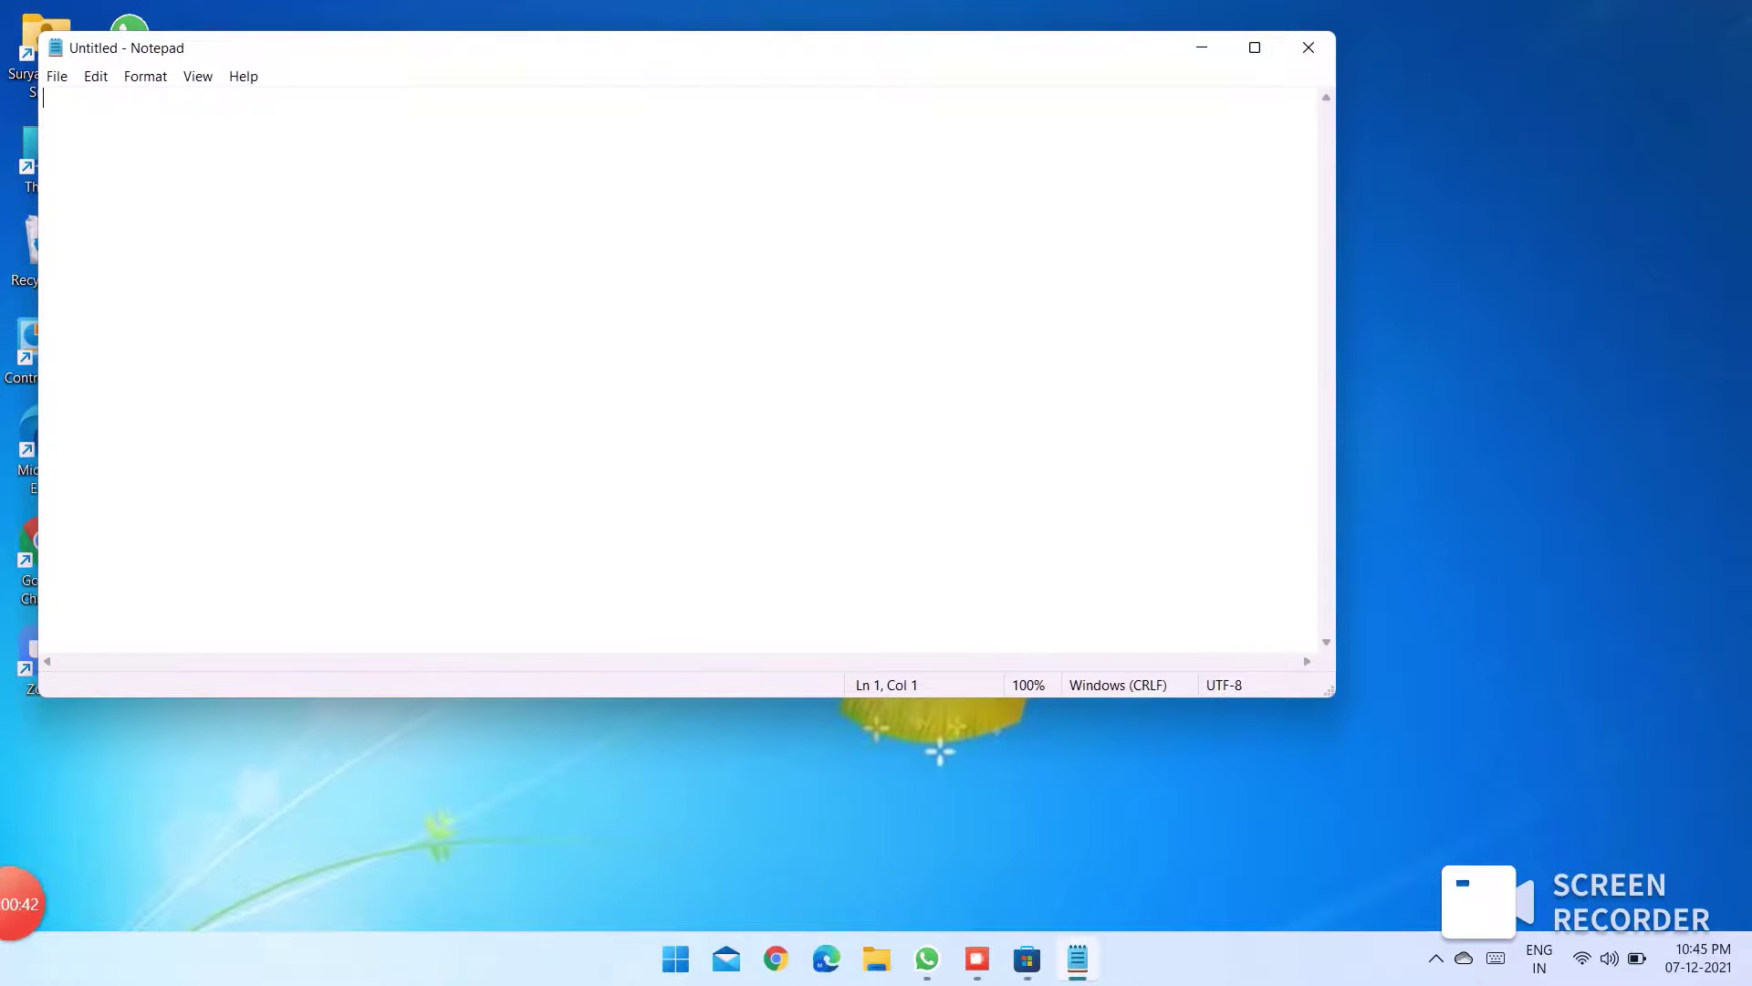
text(Rule )
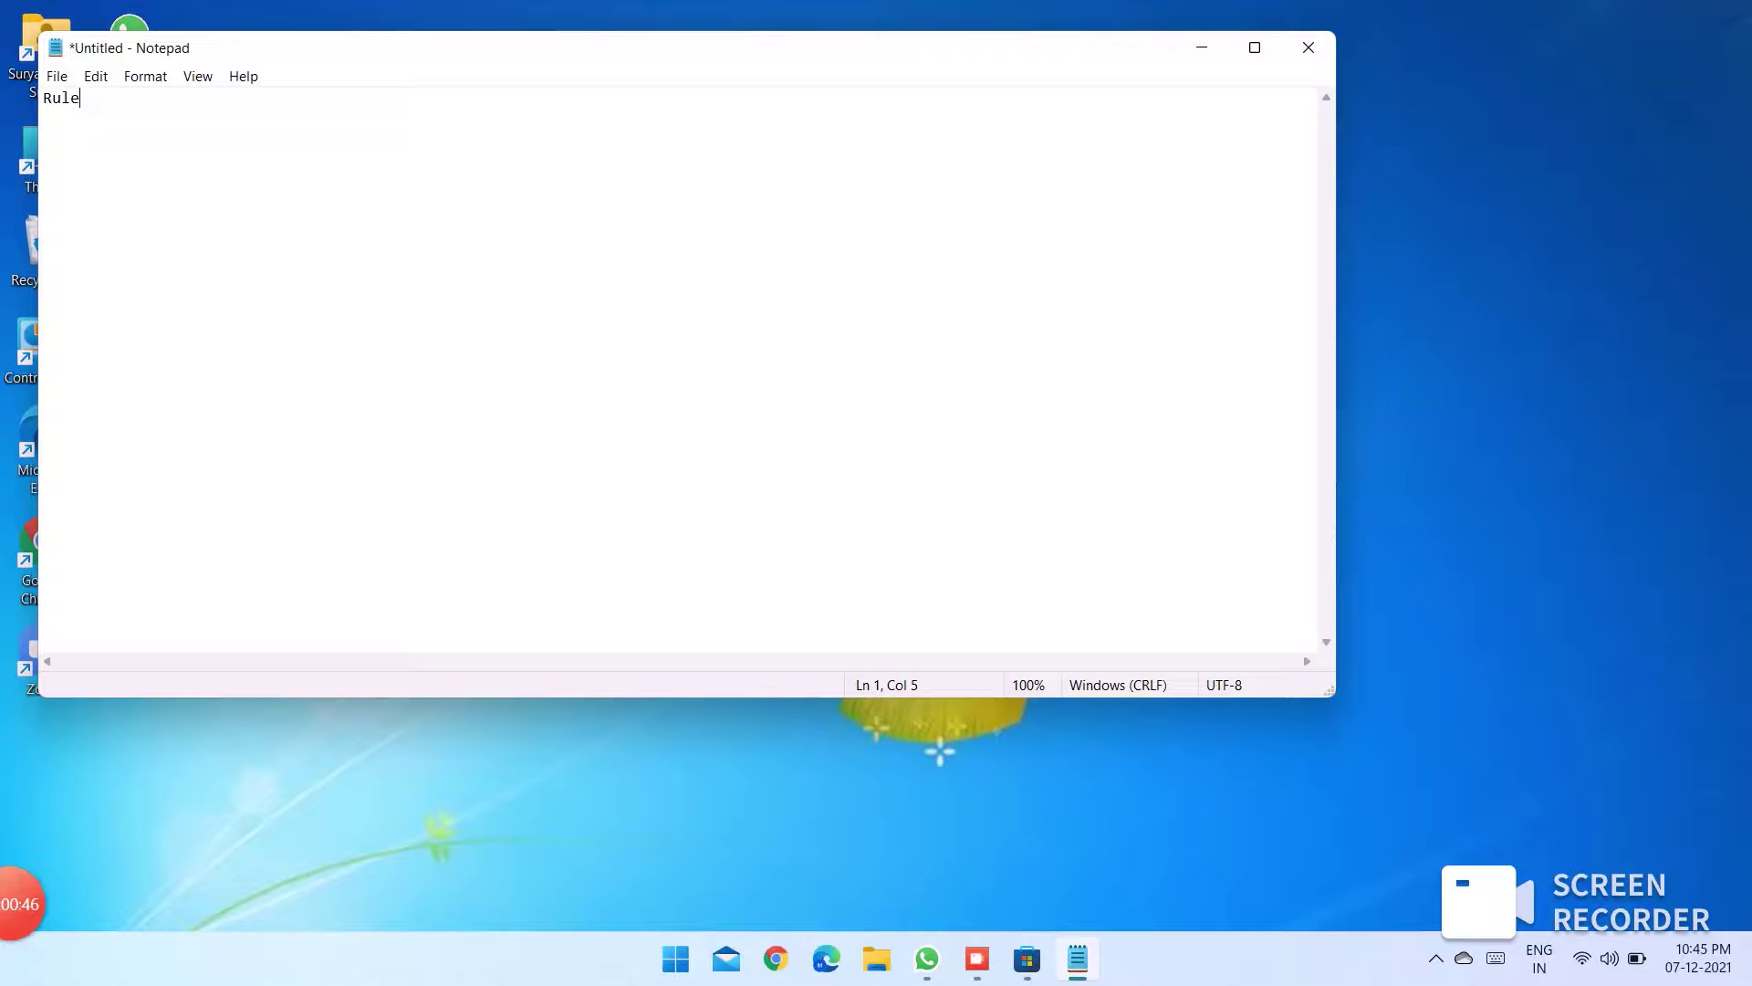
text(Rule 1 : Do not unplug any)
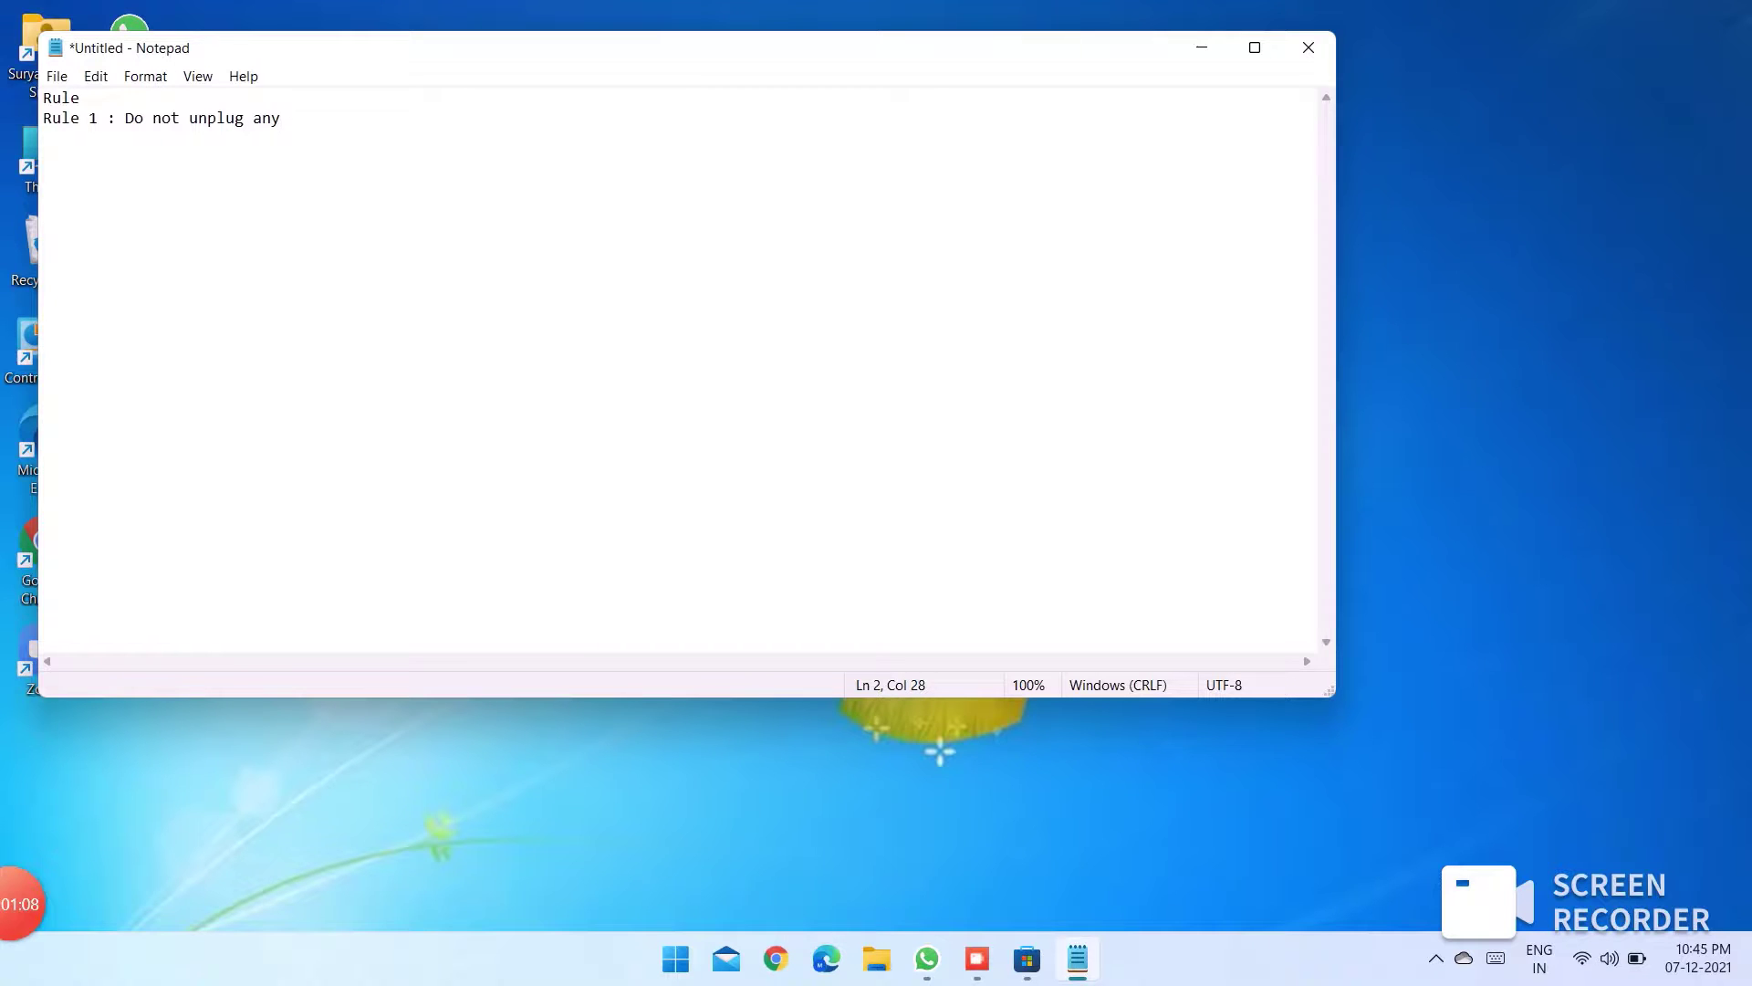
text( microphone or speaker de)
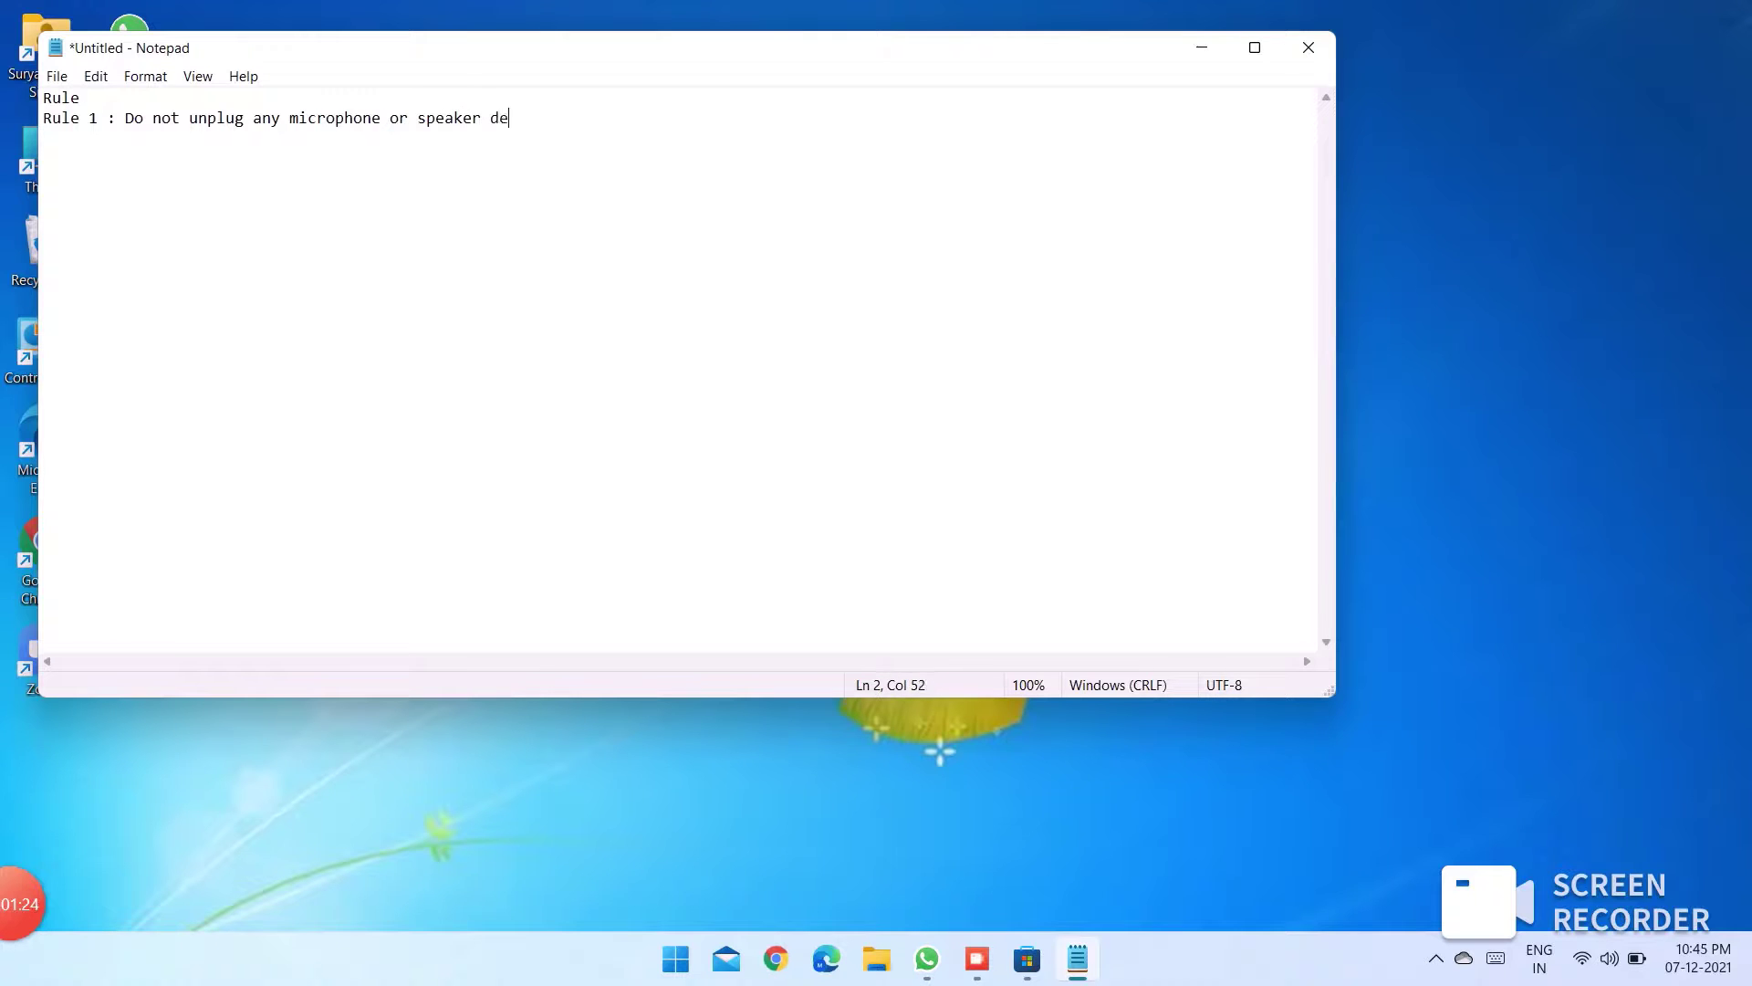
text(vices)
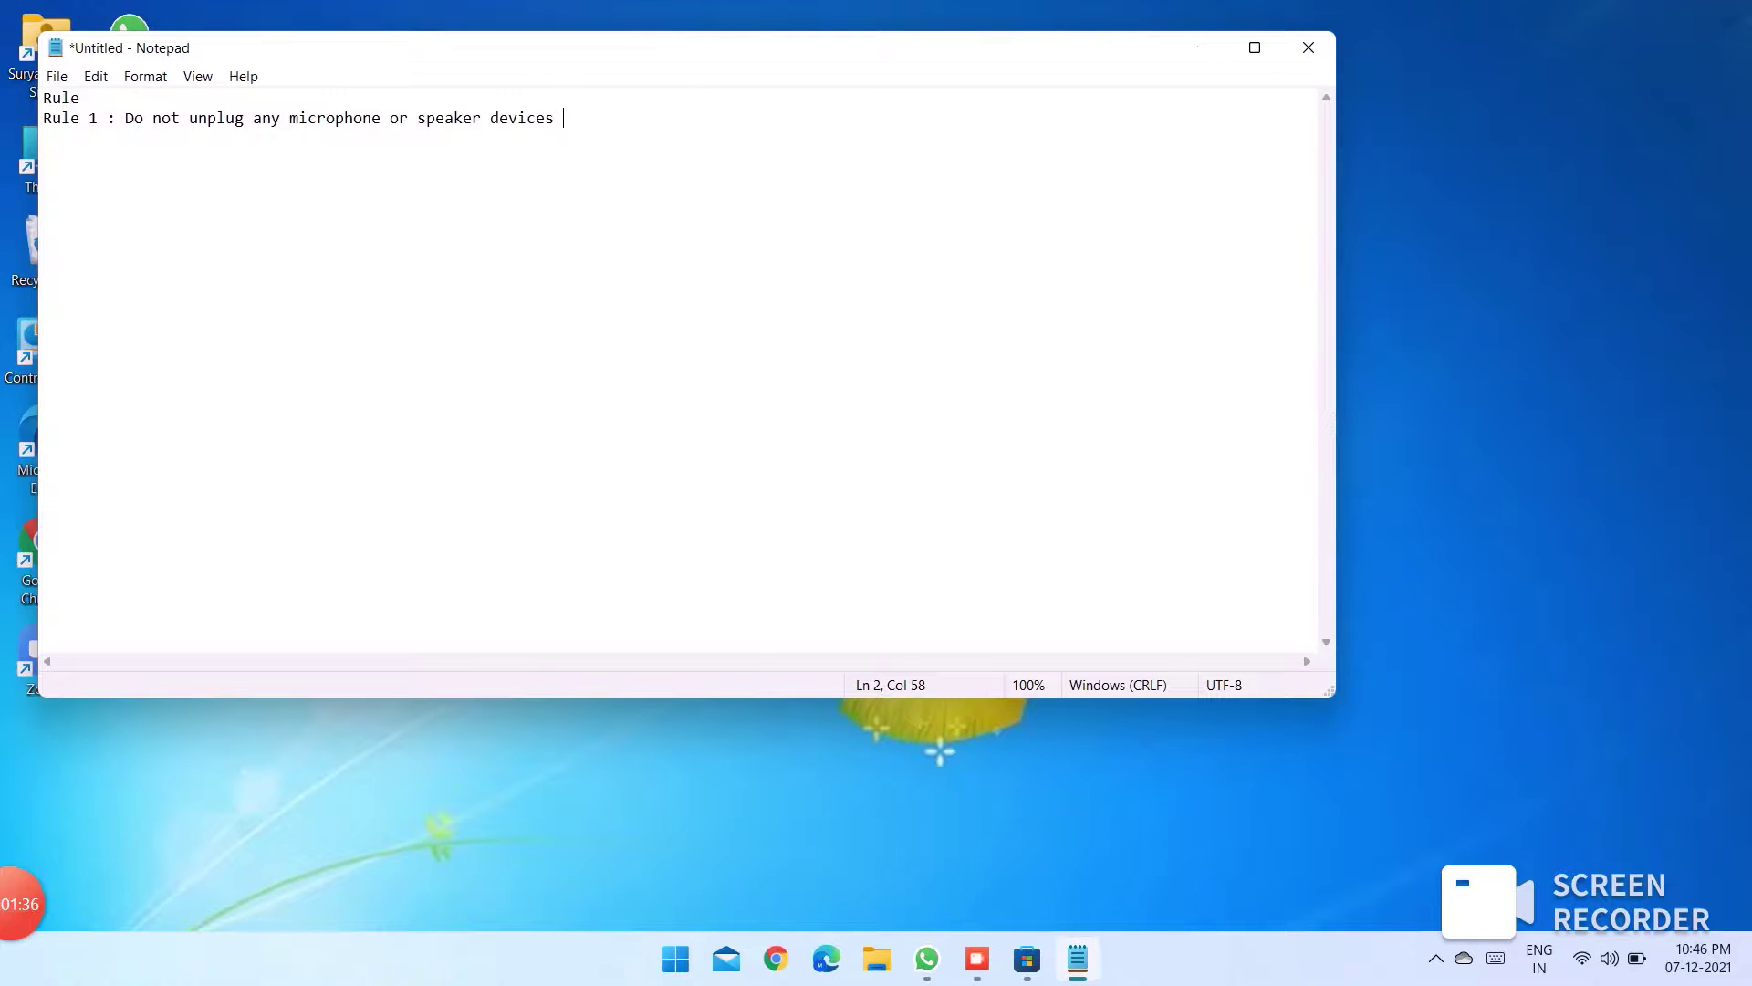
text(or plug)
Start a new line in Notepad reading "Rule 2 : If yyou are recording Zoom Mettings always cheak".
key(Return)
text(Rule 2 :)
text(If yyou ar)
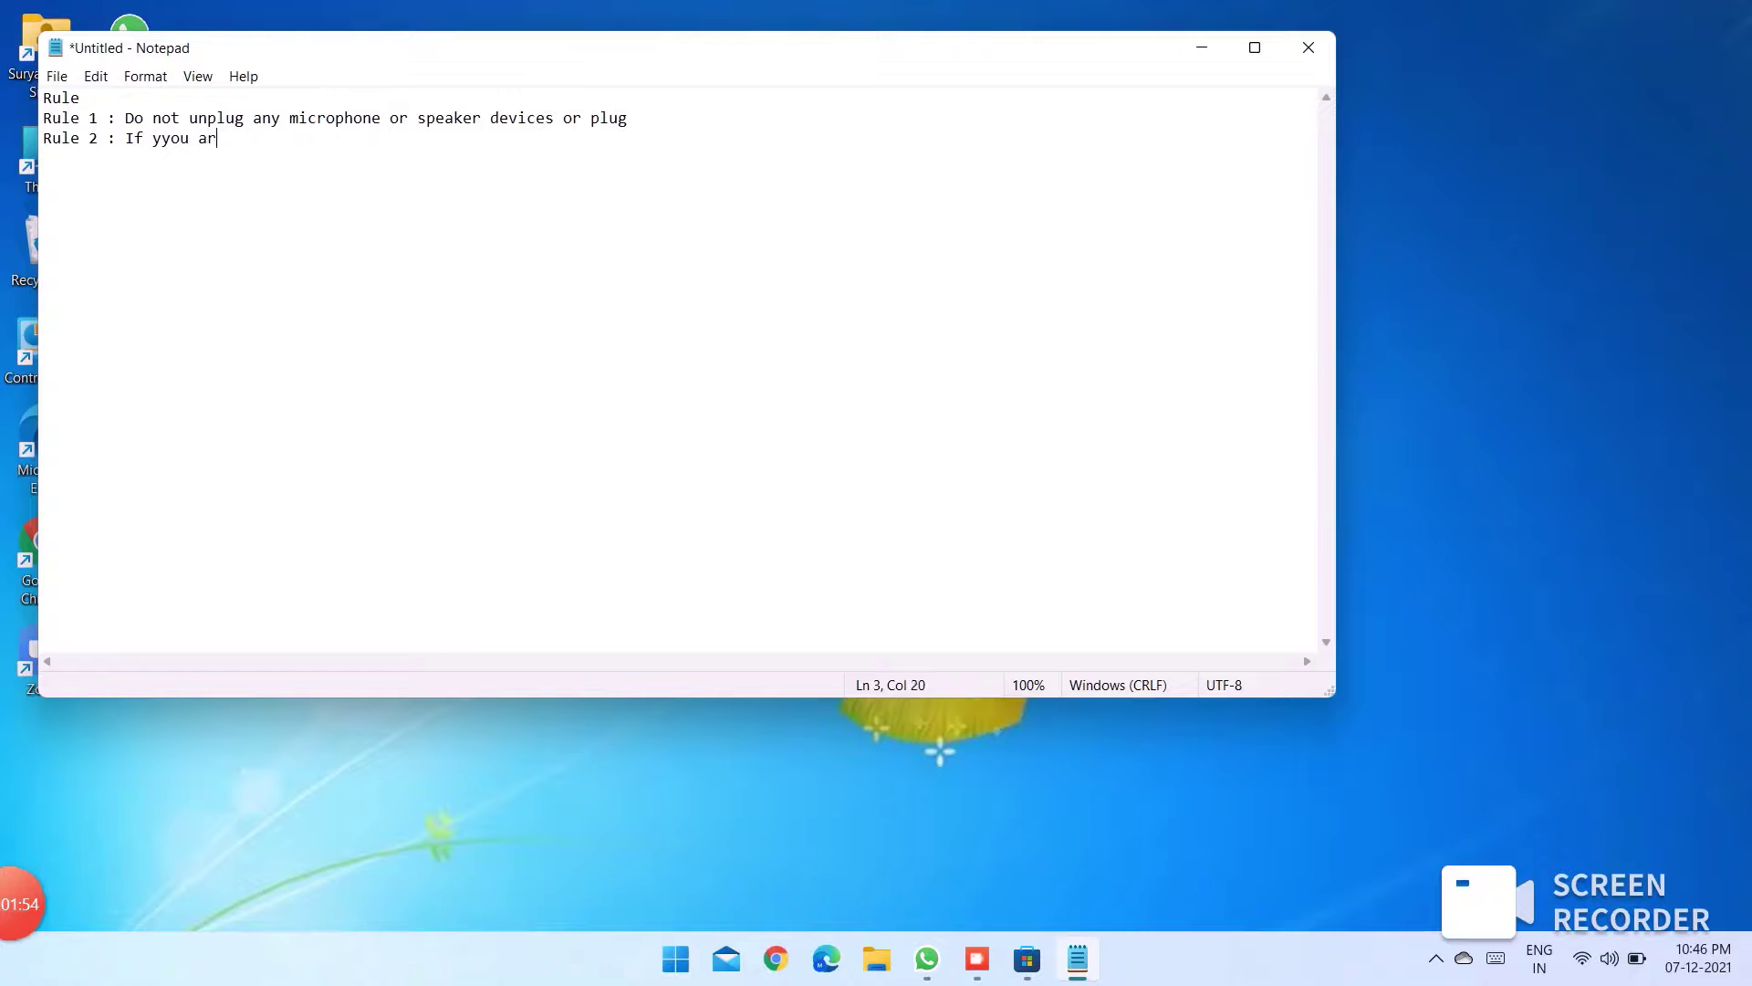
text(e recording Zoom Metings)
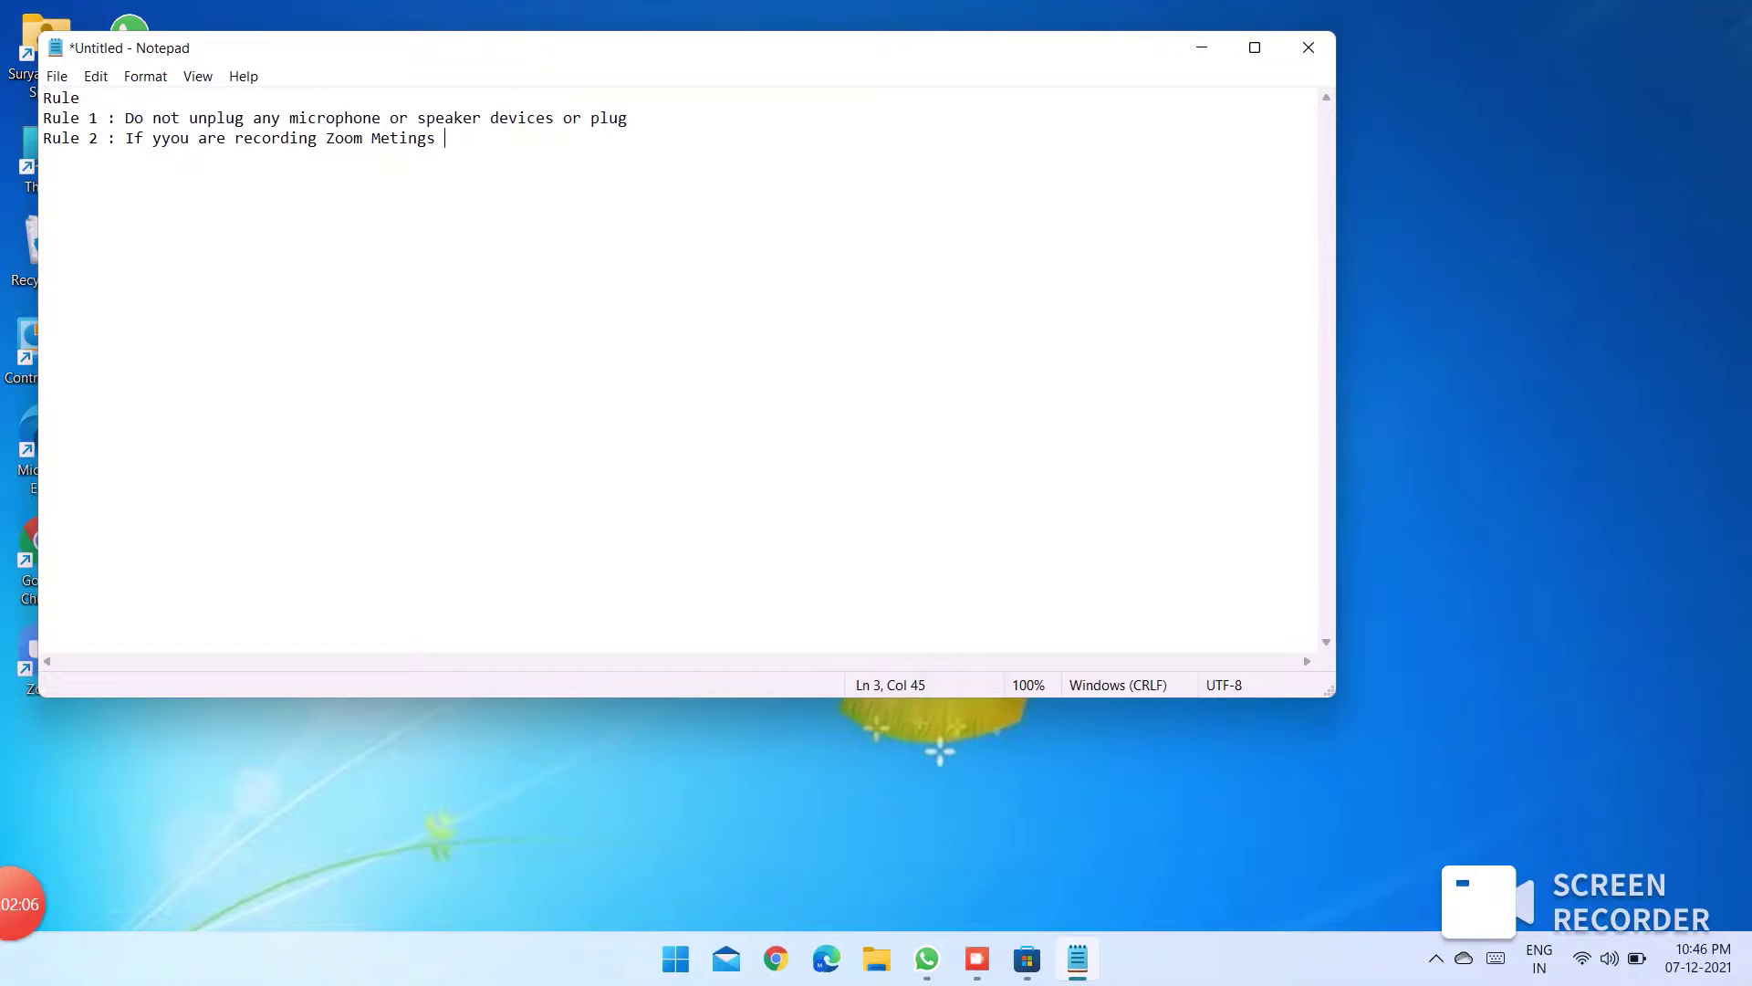
key(BackSpace)
text(t)
key(Right)
text(always cheak )
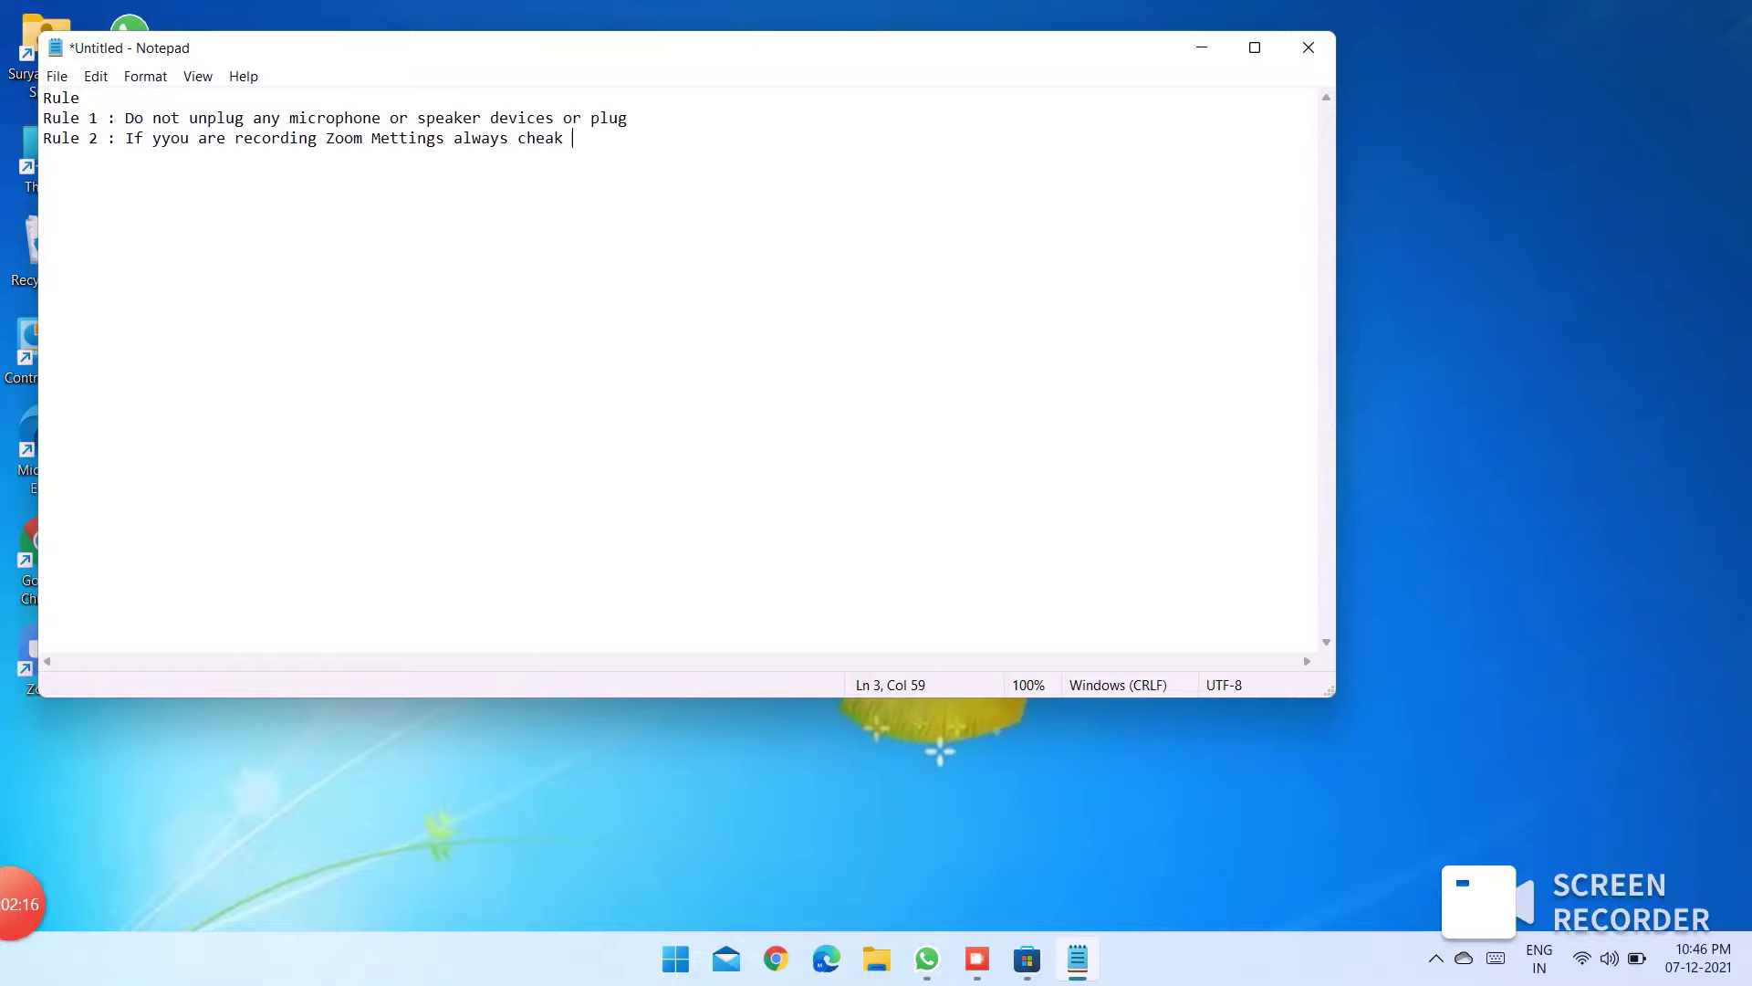
Continue Rule 2 with "you are connected to audio or not becuse when you starts recording" and pause the screen recording.
text(i am)
click(601, 138)
key(BackSpace)
text(you)
key(BackSpace)
key(BackSpace)
text(re connected to audio)
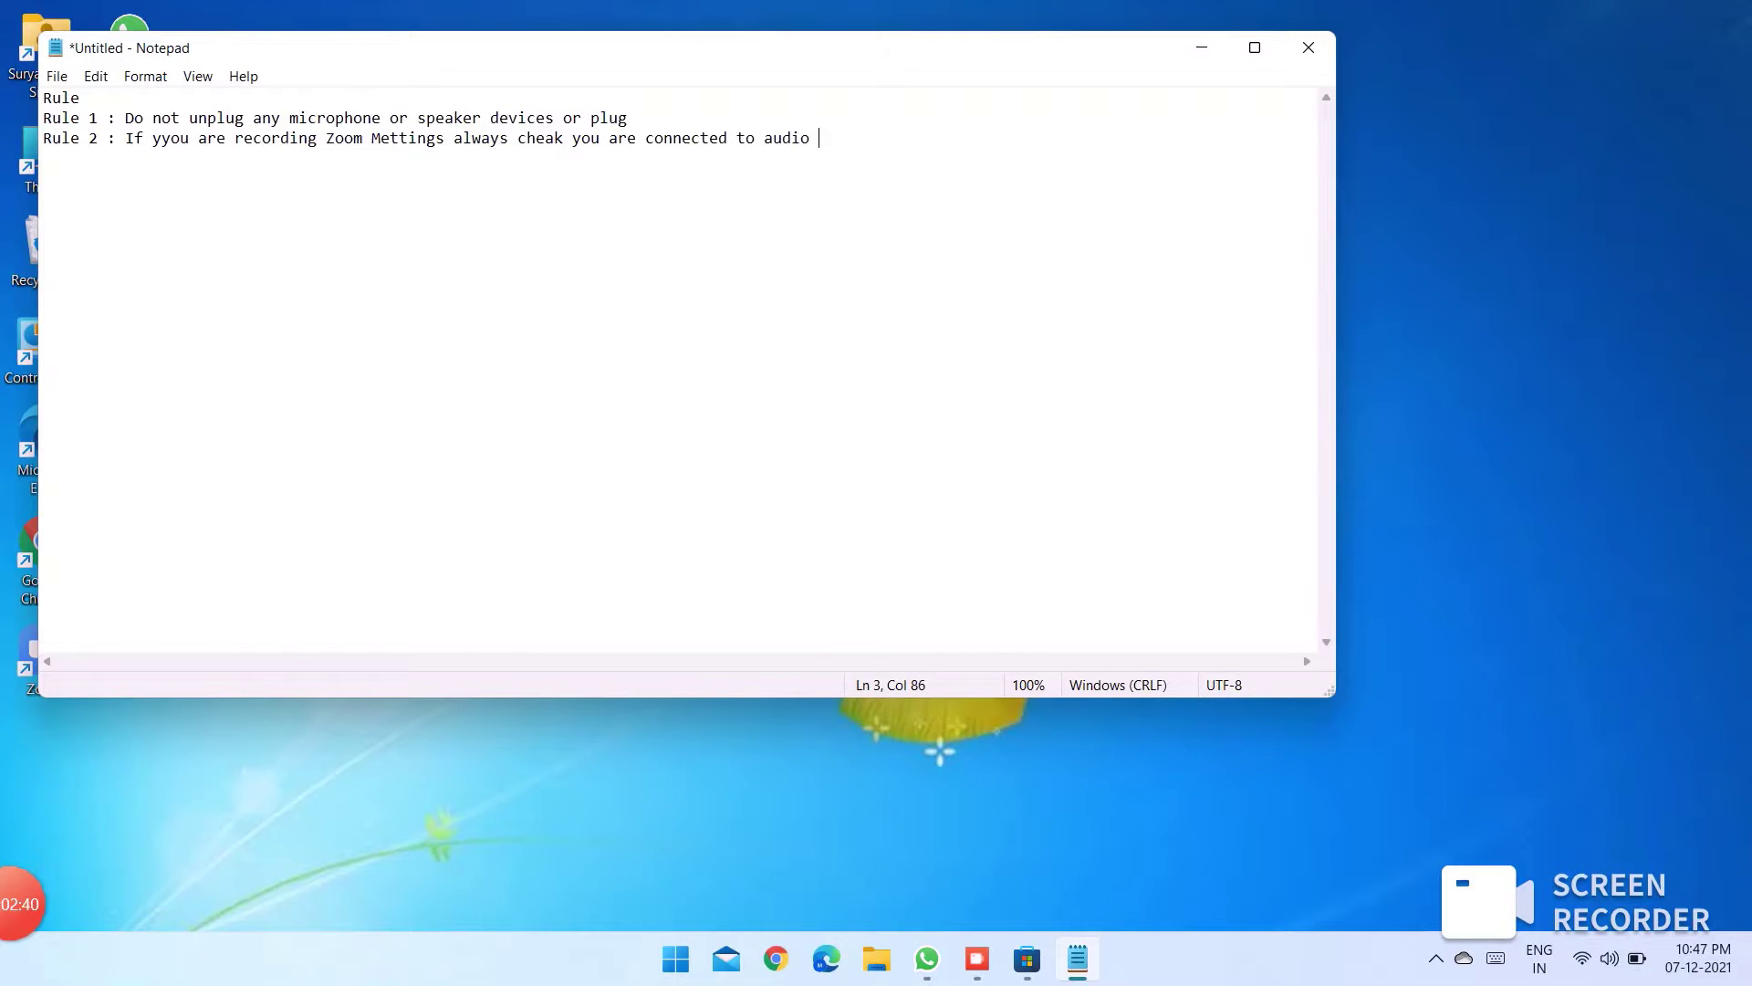
text( or not becuse when you )
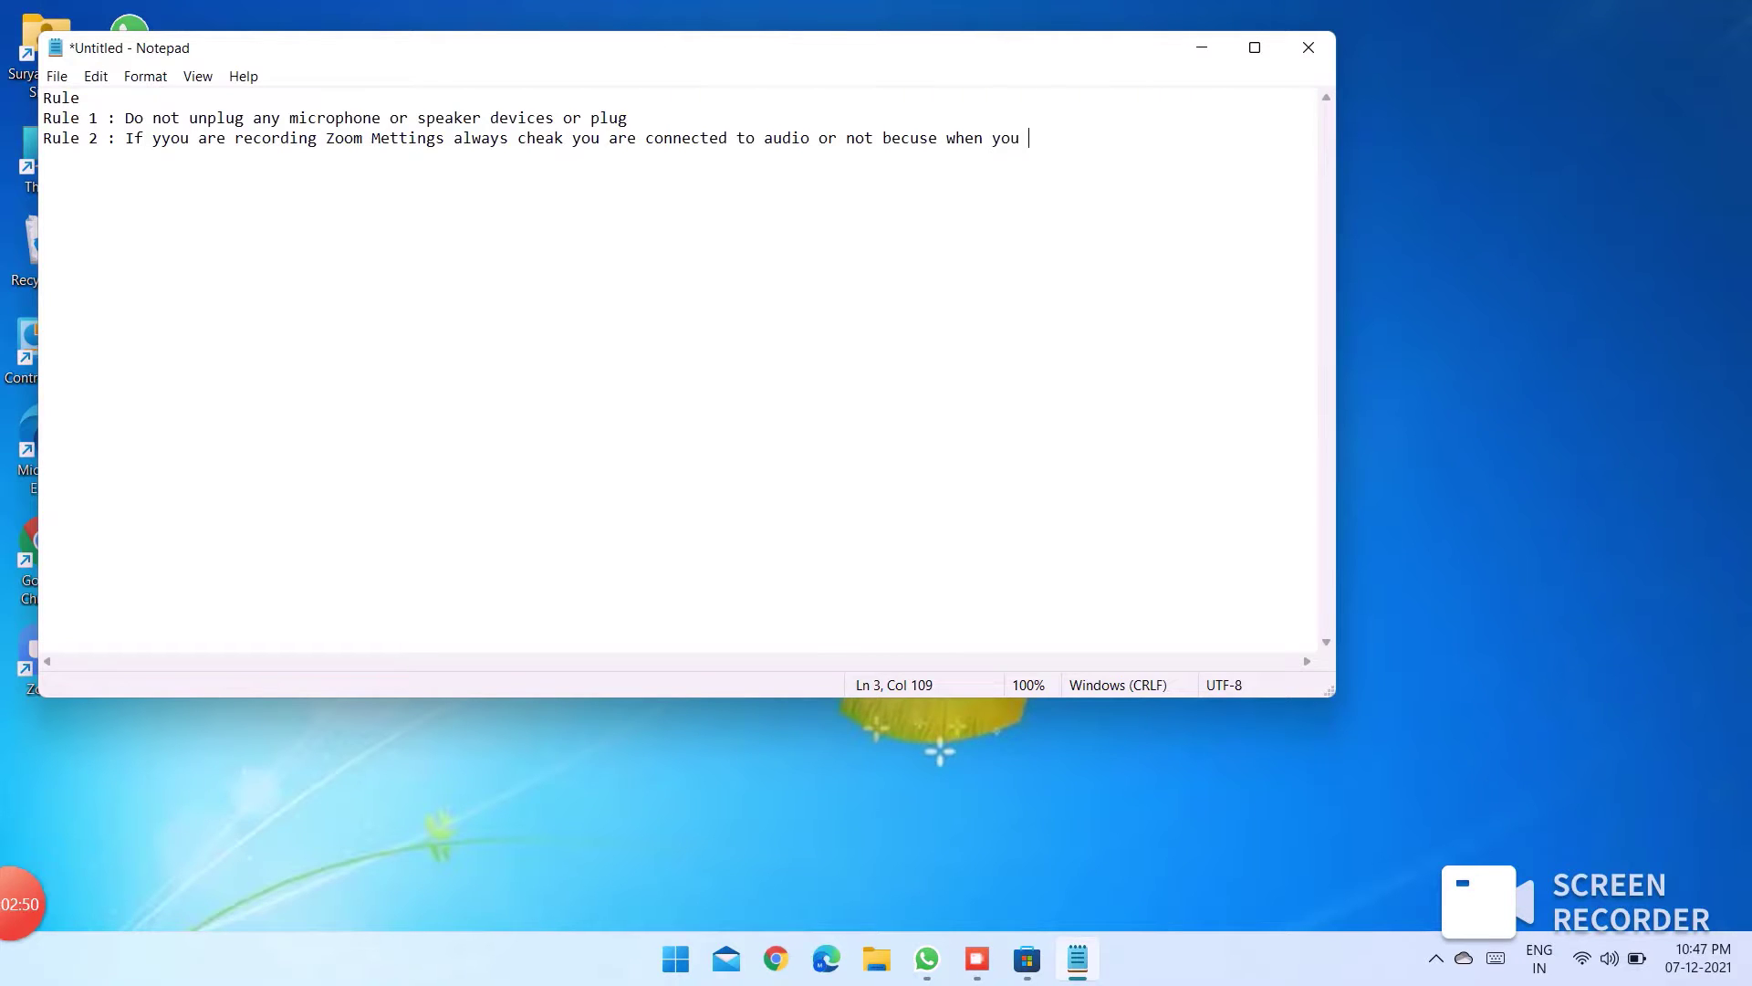
text(starts recording)
mouse_move(19, 898)
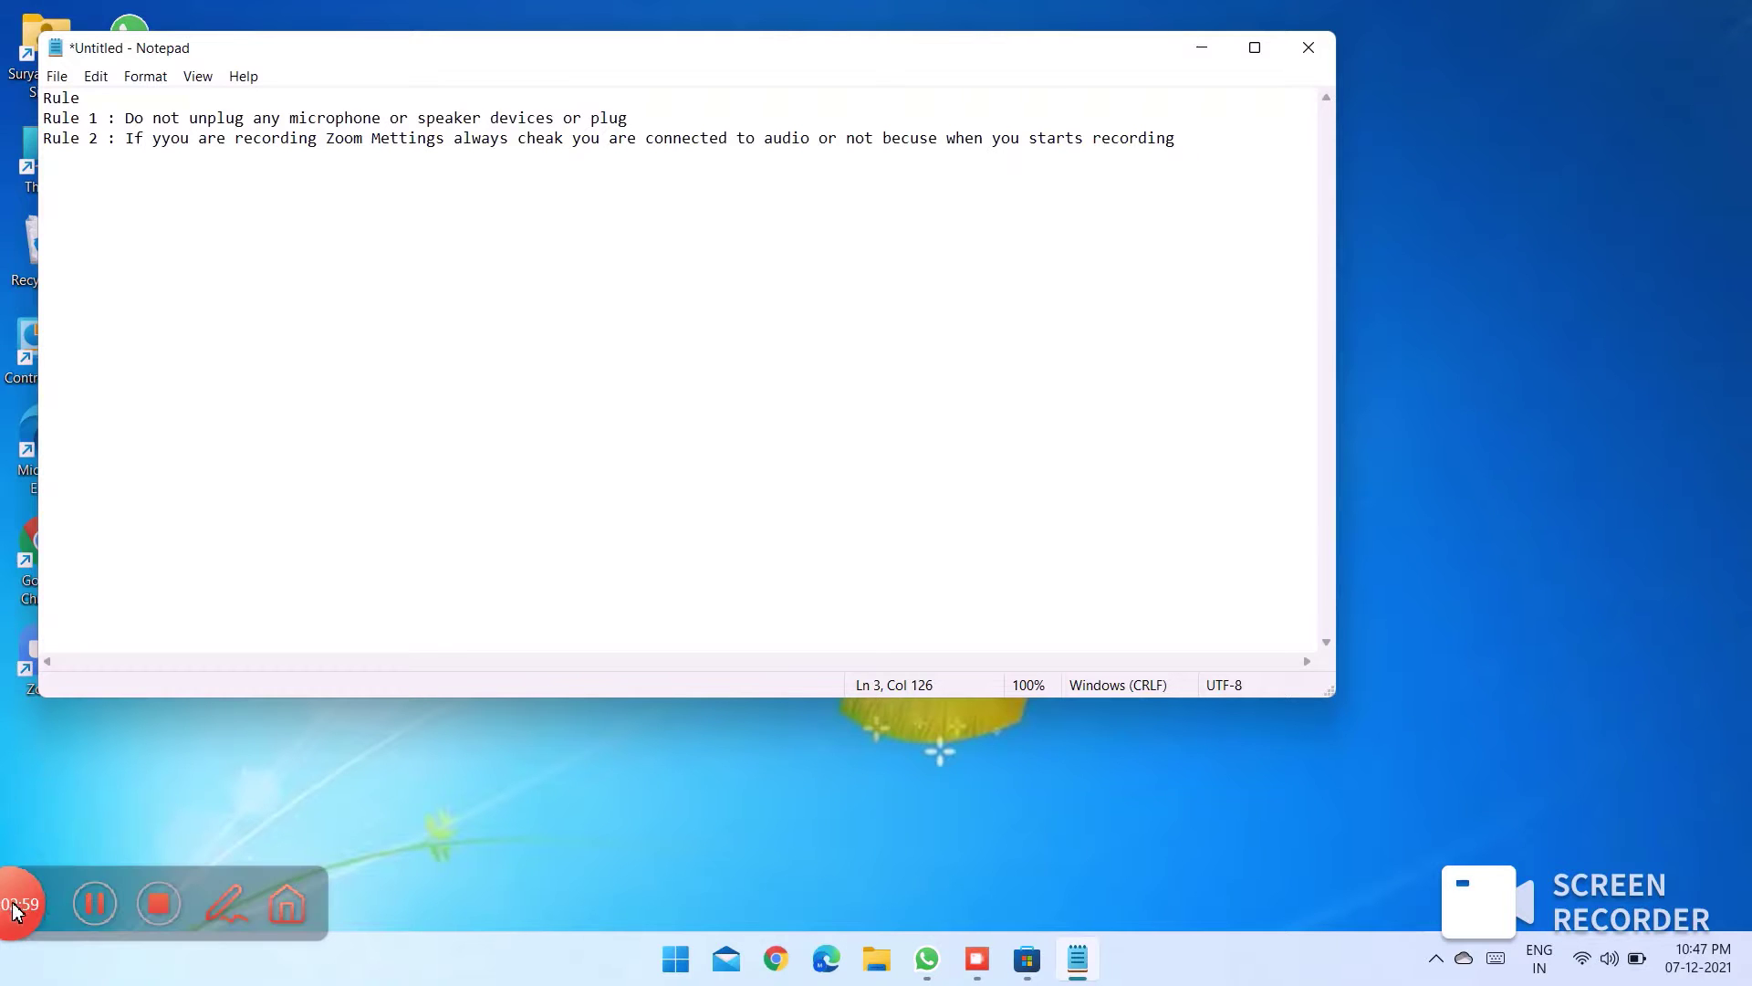
click(95, 904)
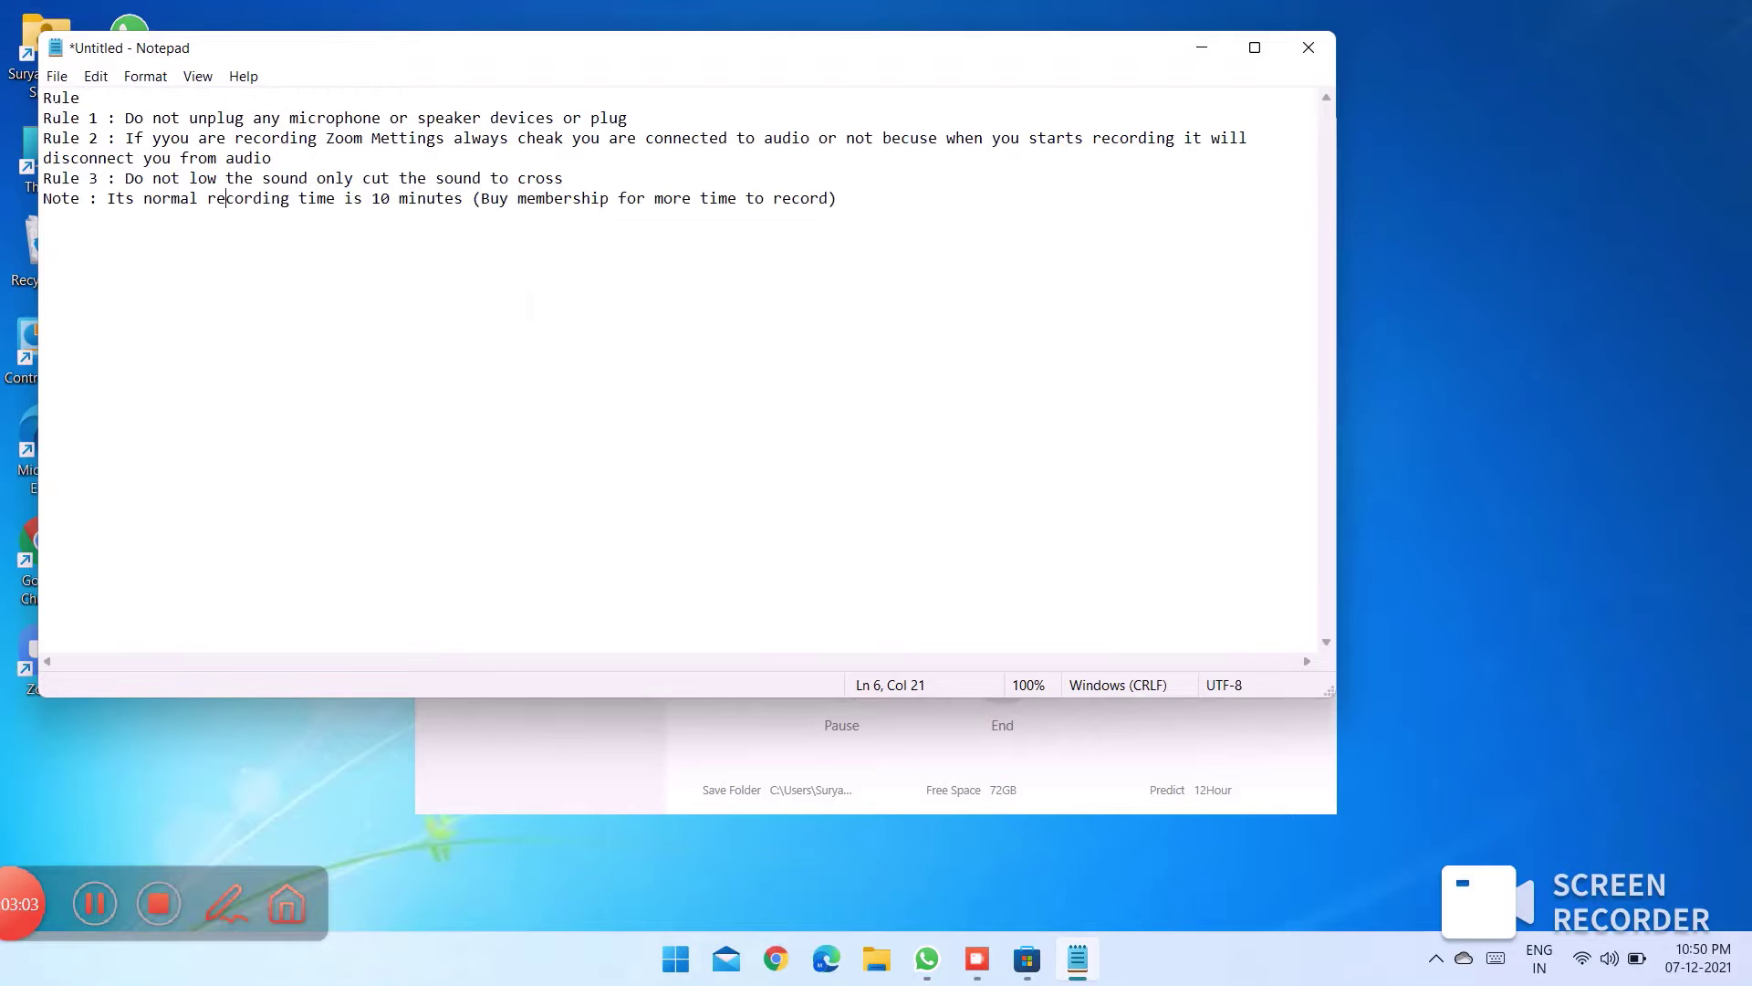
Select all the rules text, add the text annotation "Read it" below it, and return from annotation mode to the Notepad window.
key(ctrl+Home)
key(ctrl+shift+End)
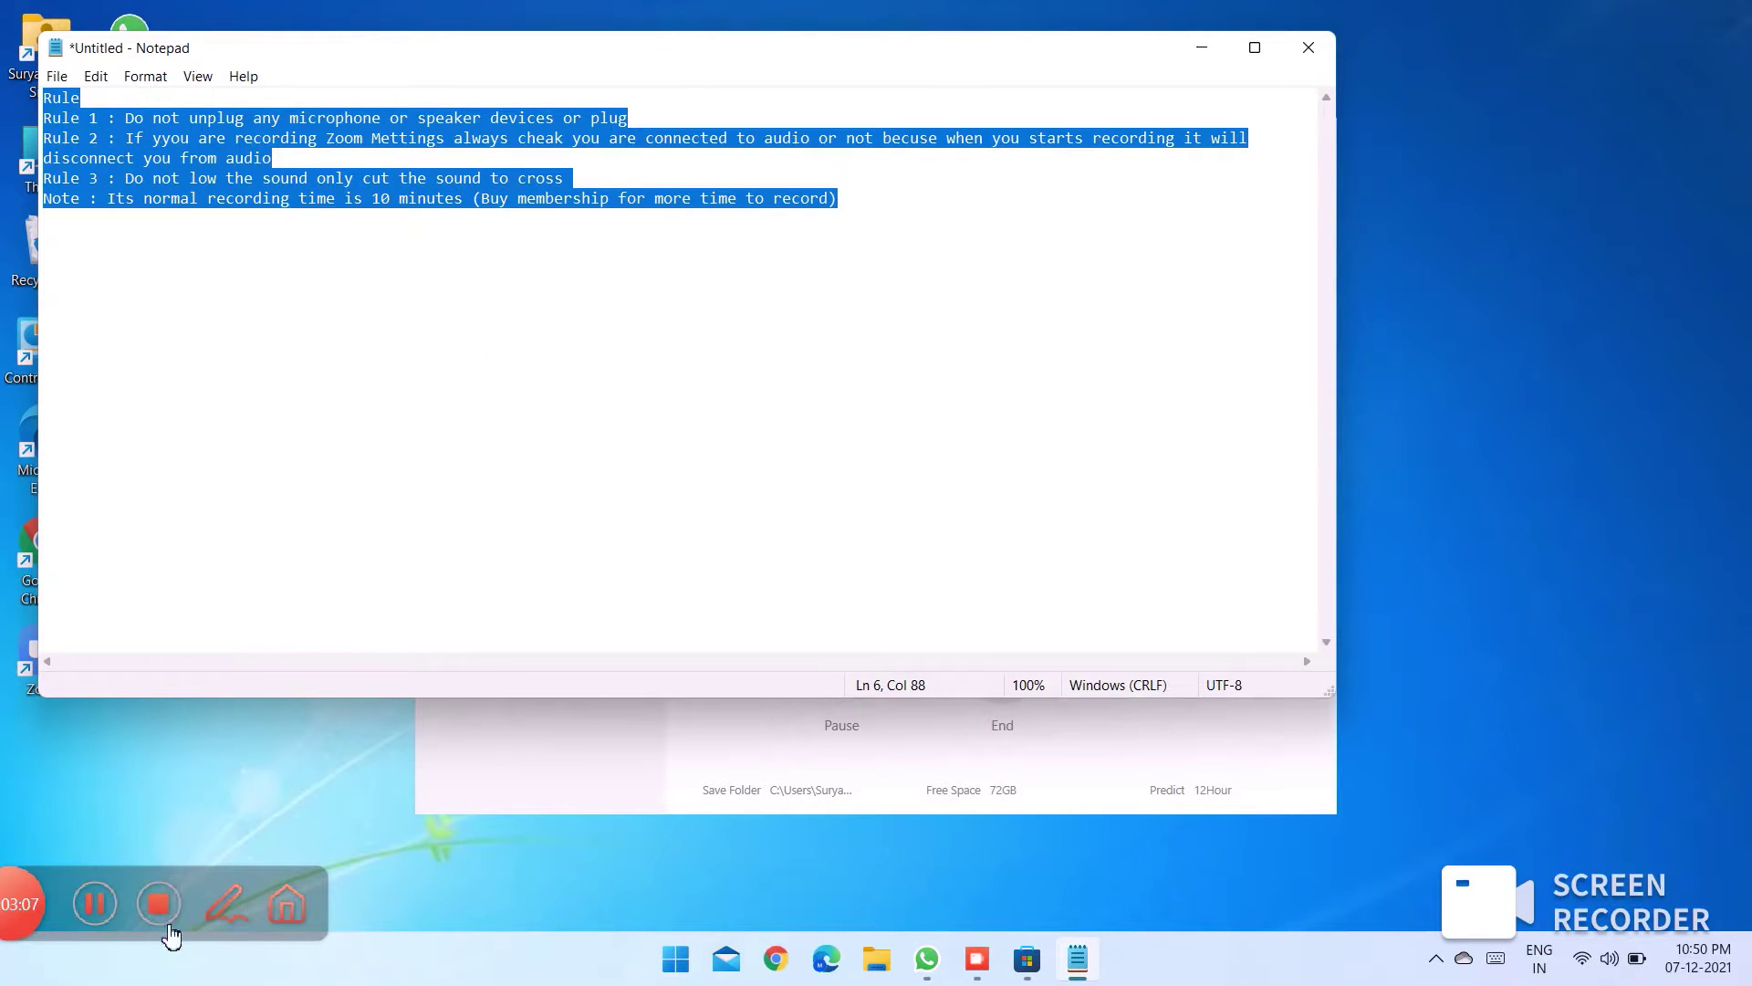
click(228, 906)
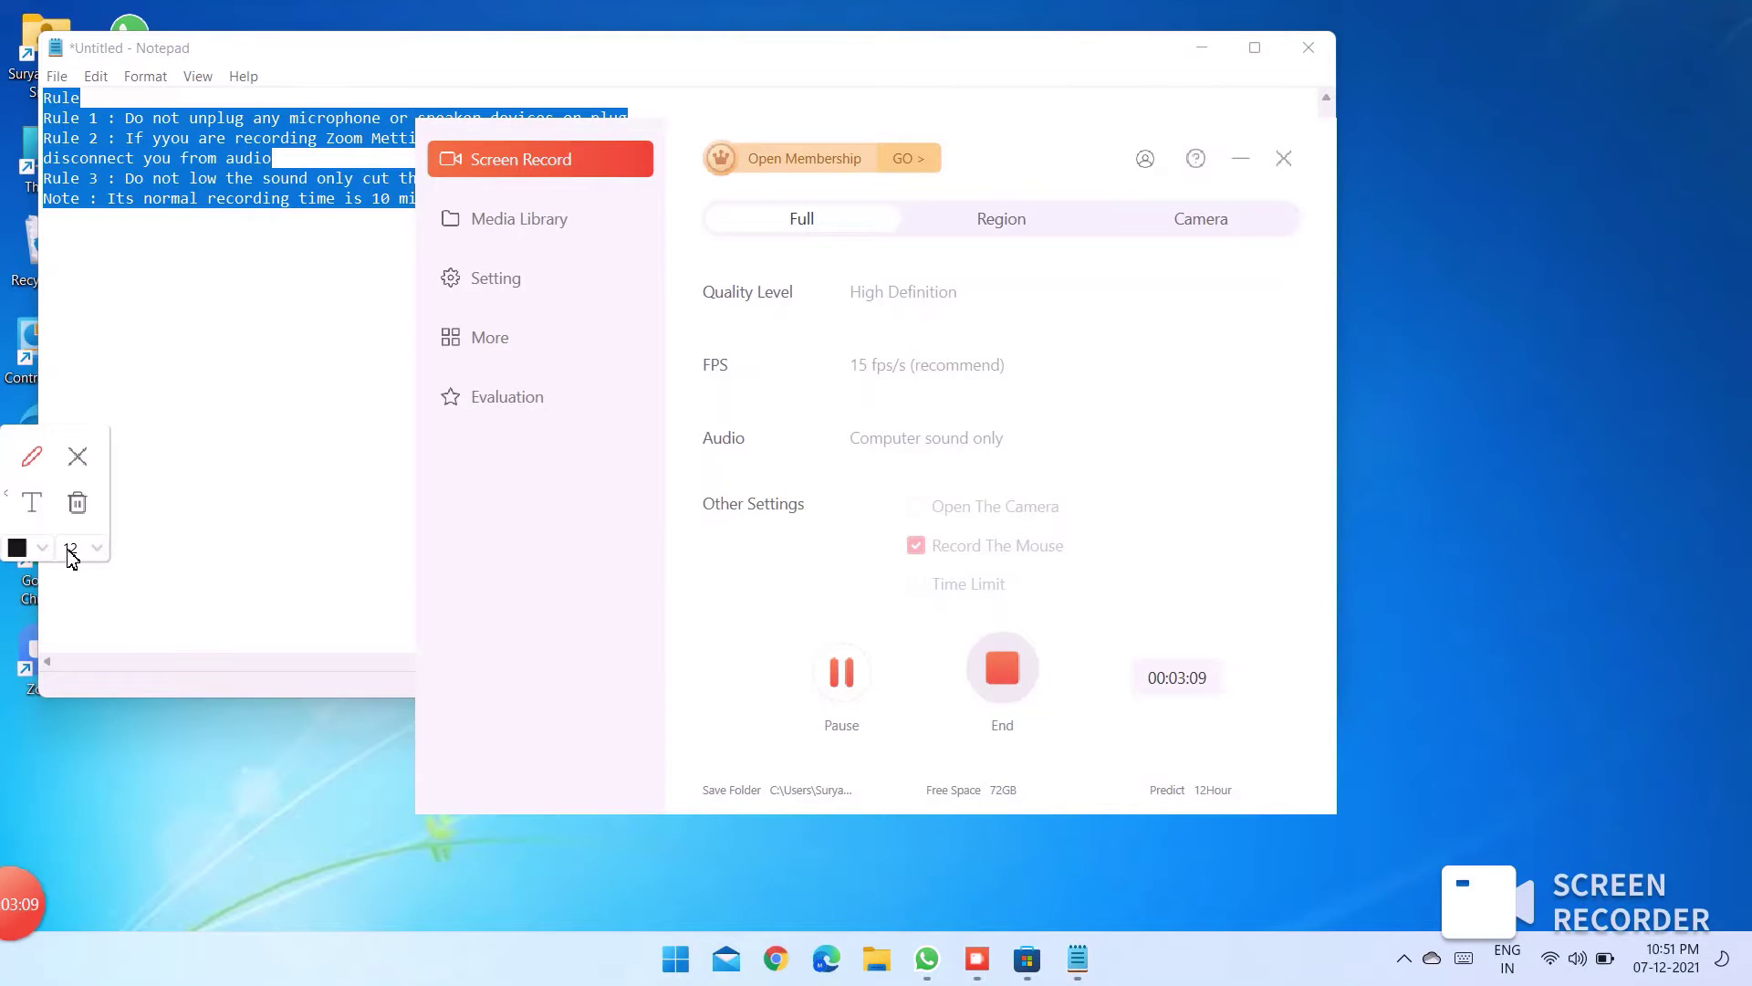
click(32, 503)
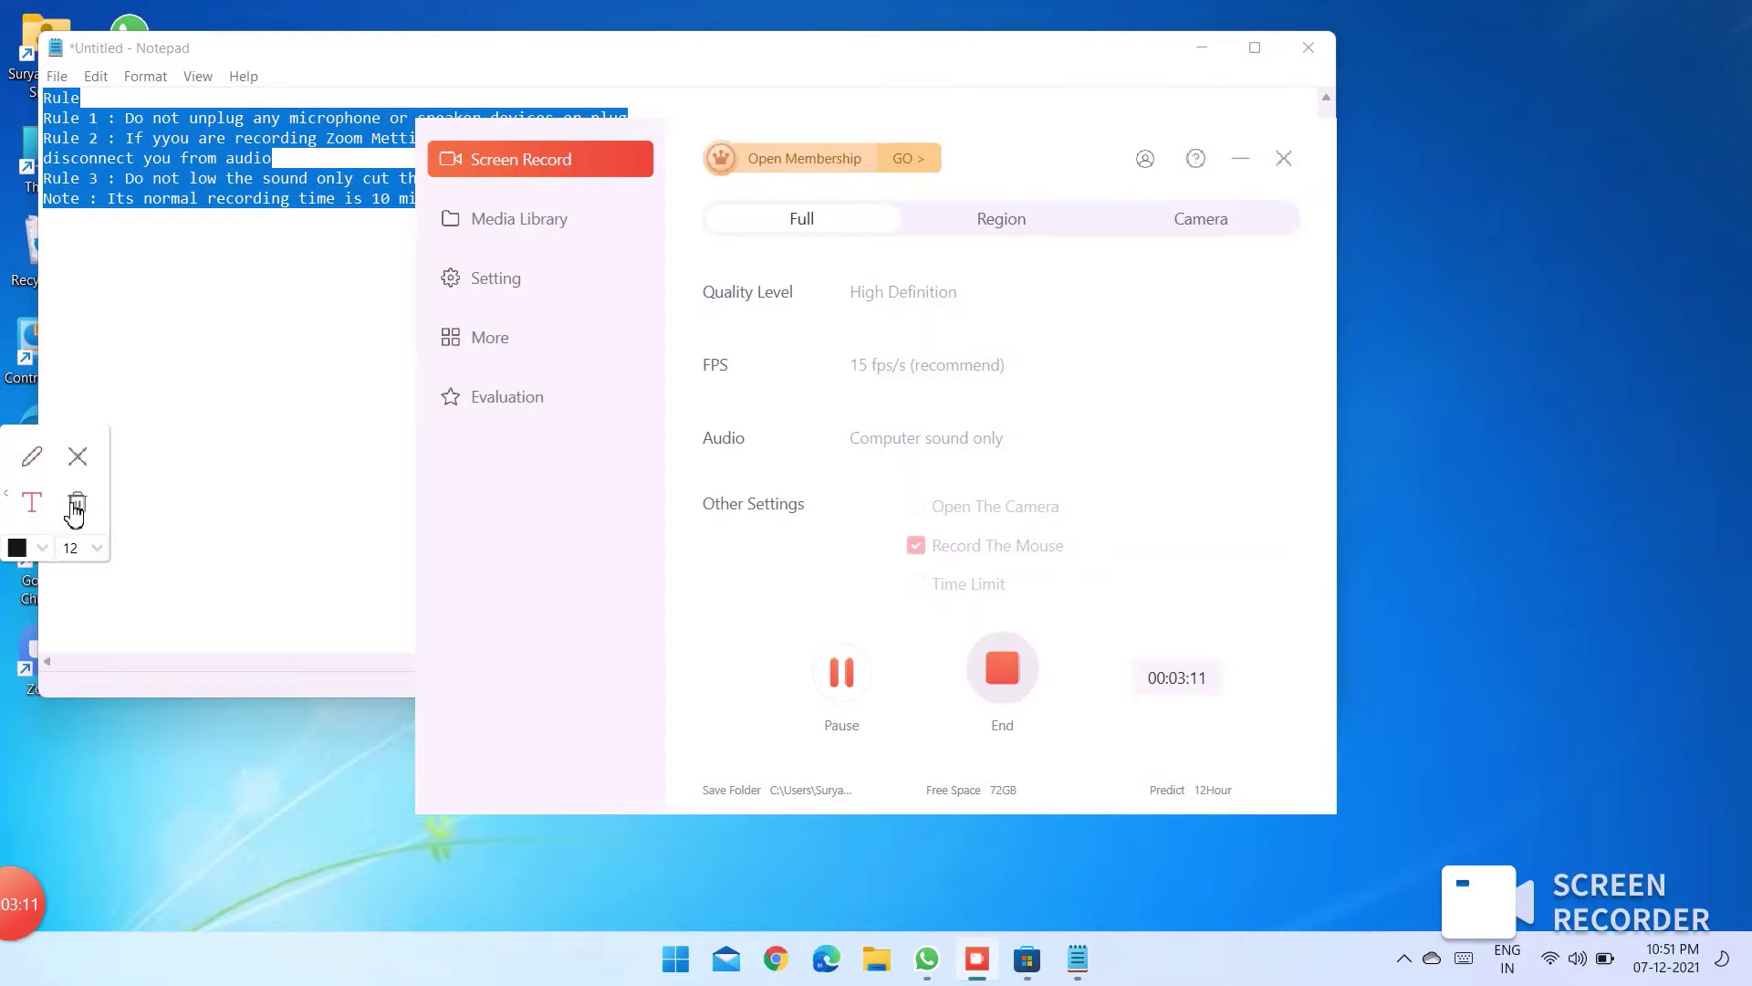
click(216, 526)
text(Read it)
click(79, 460)
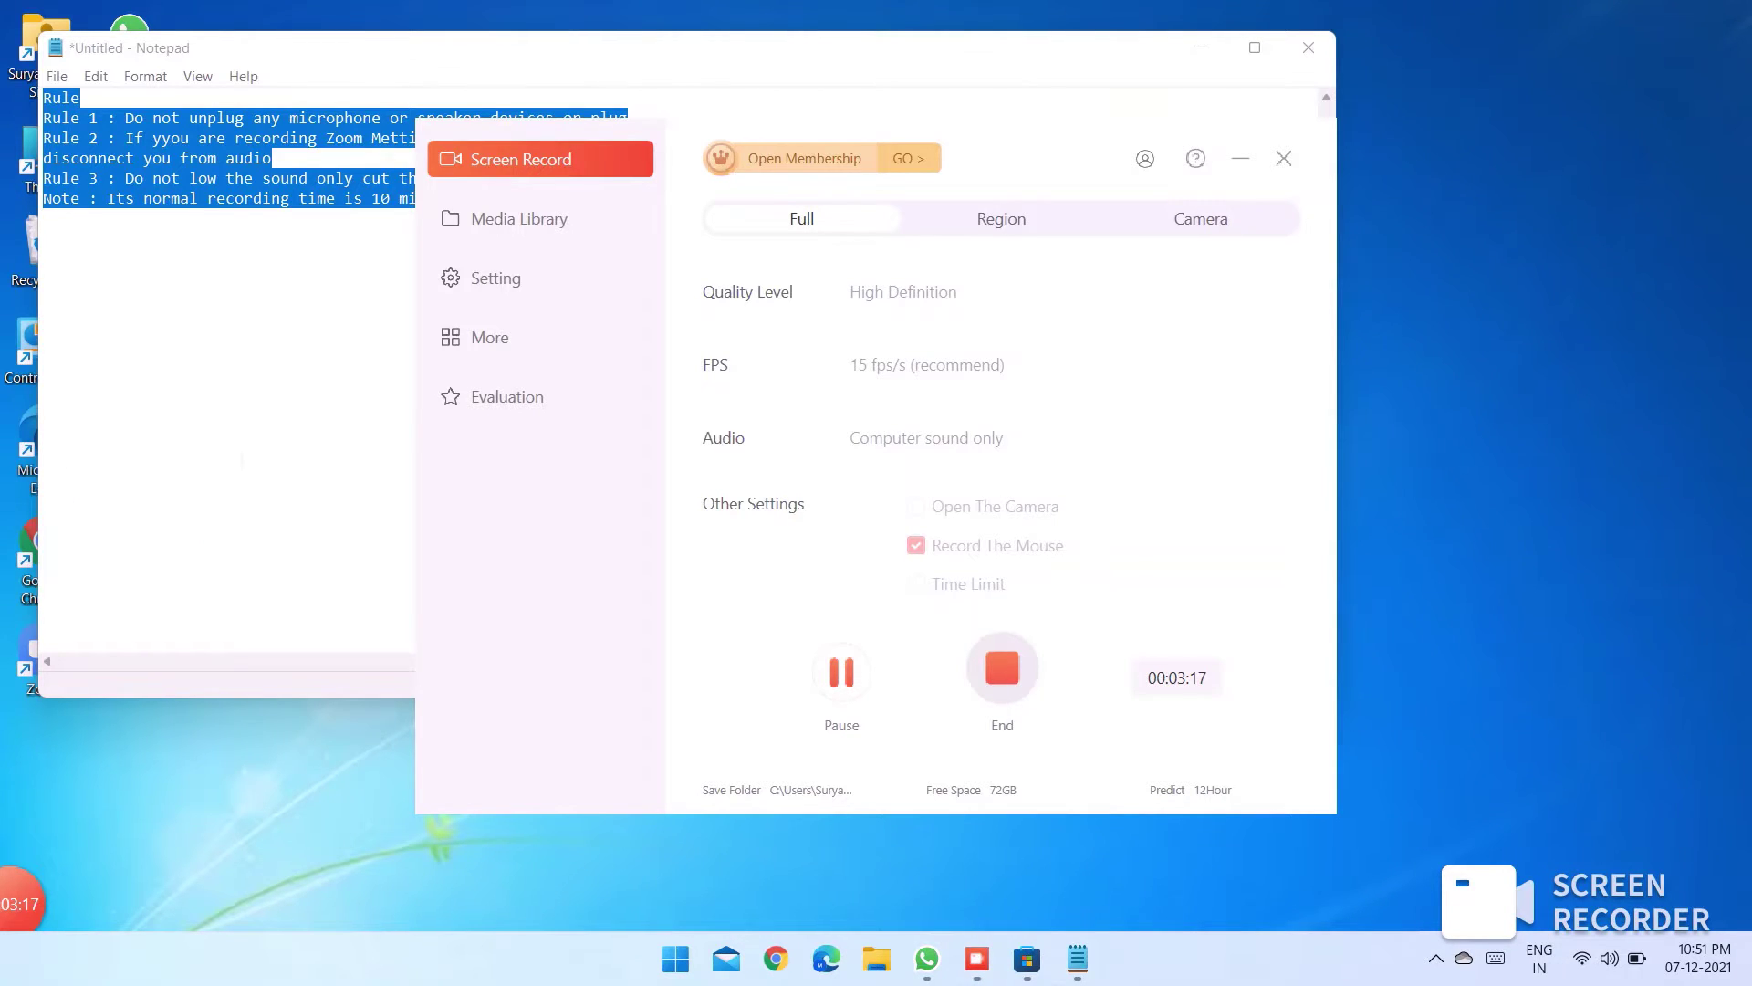
click(241, 461)
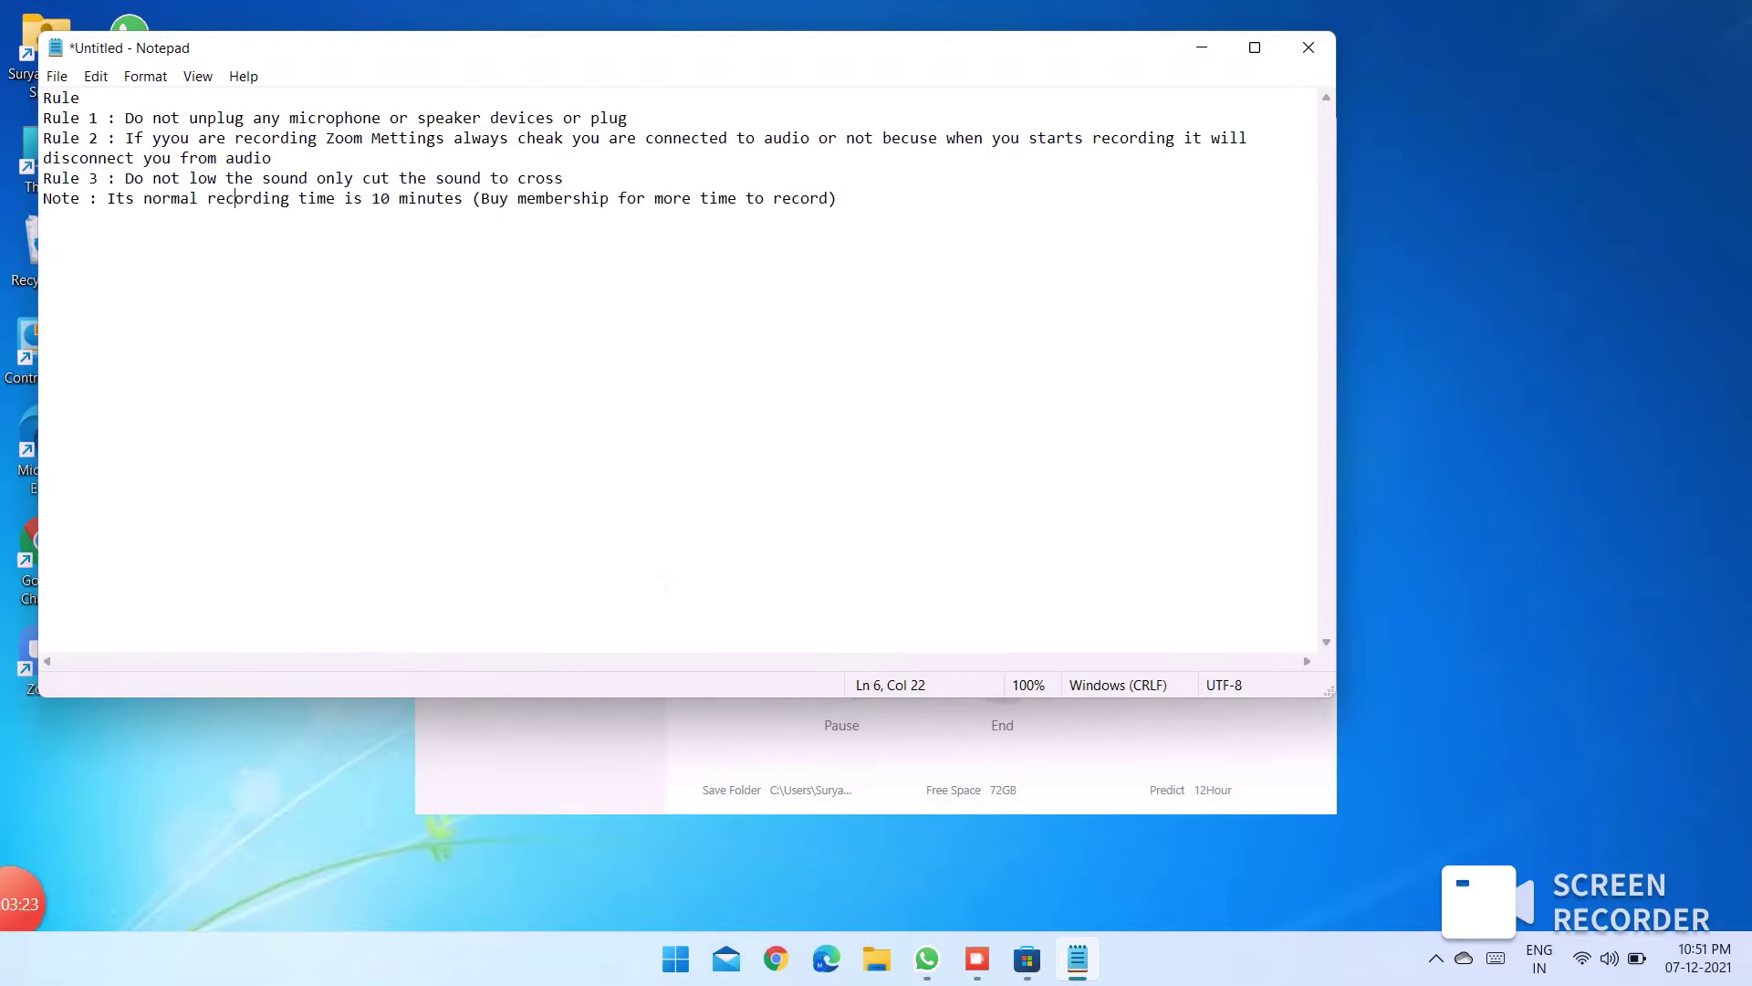
Add the on-screen text annotation "Maximum record time is 12 hours" at size 20 in the empty area below the Notepad rules.
mouse_move(20, 912)
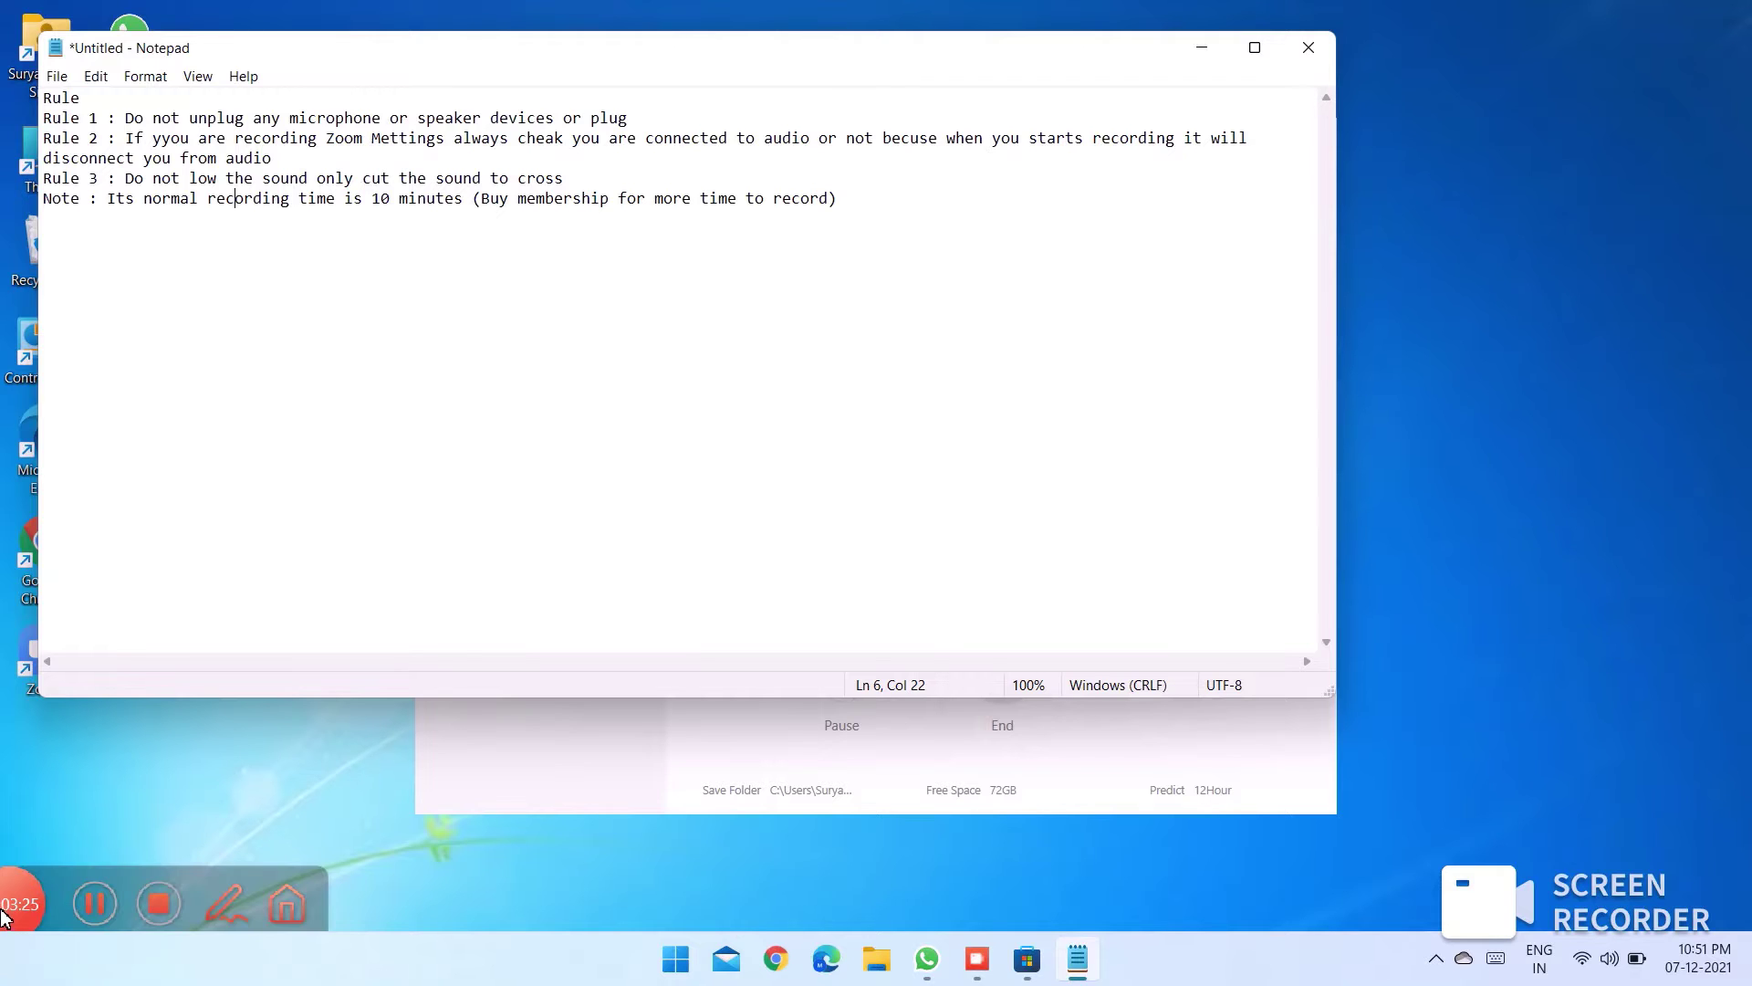
click(219, 906)
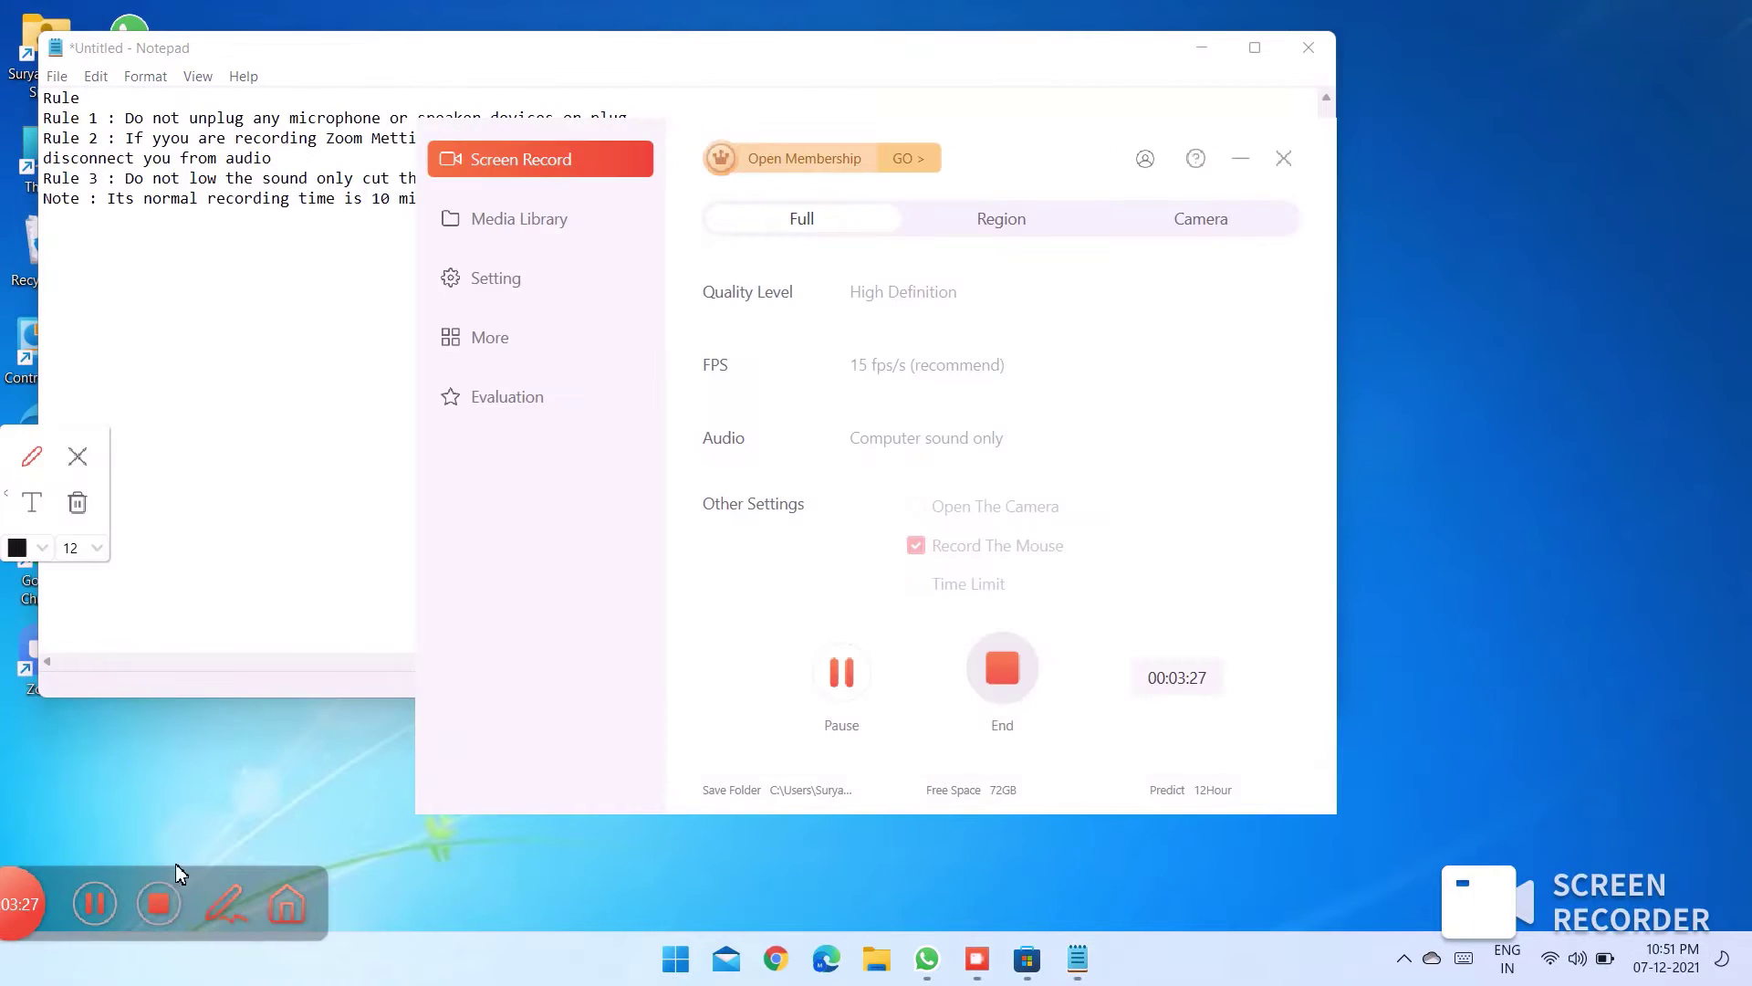
click(84, 551)
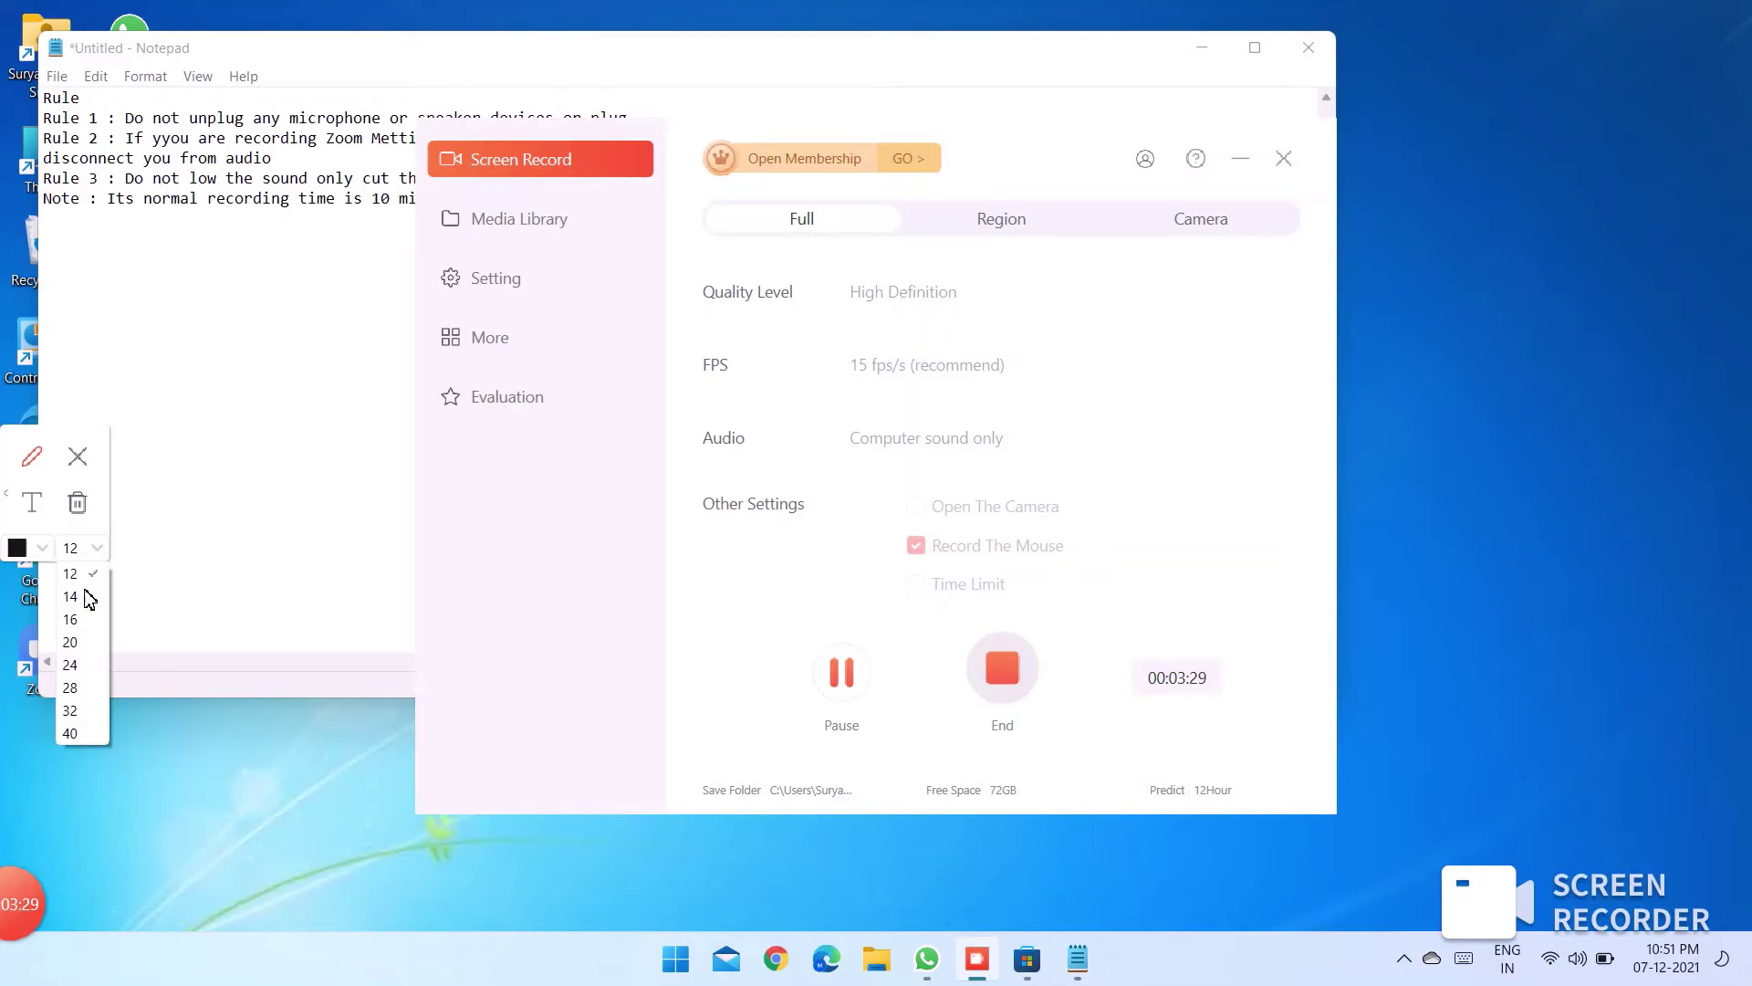
click(82, 641)
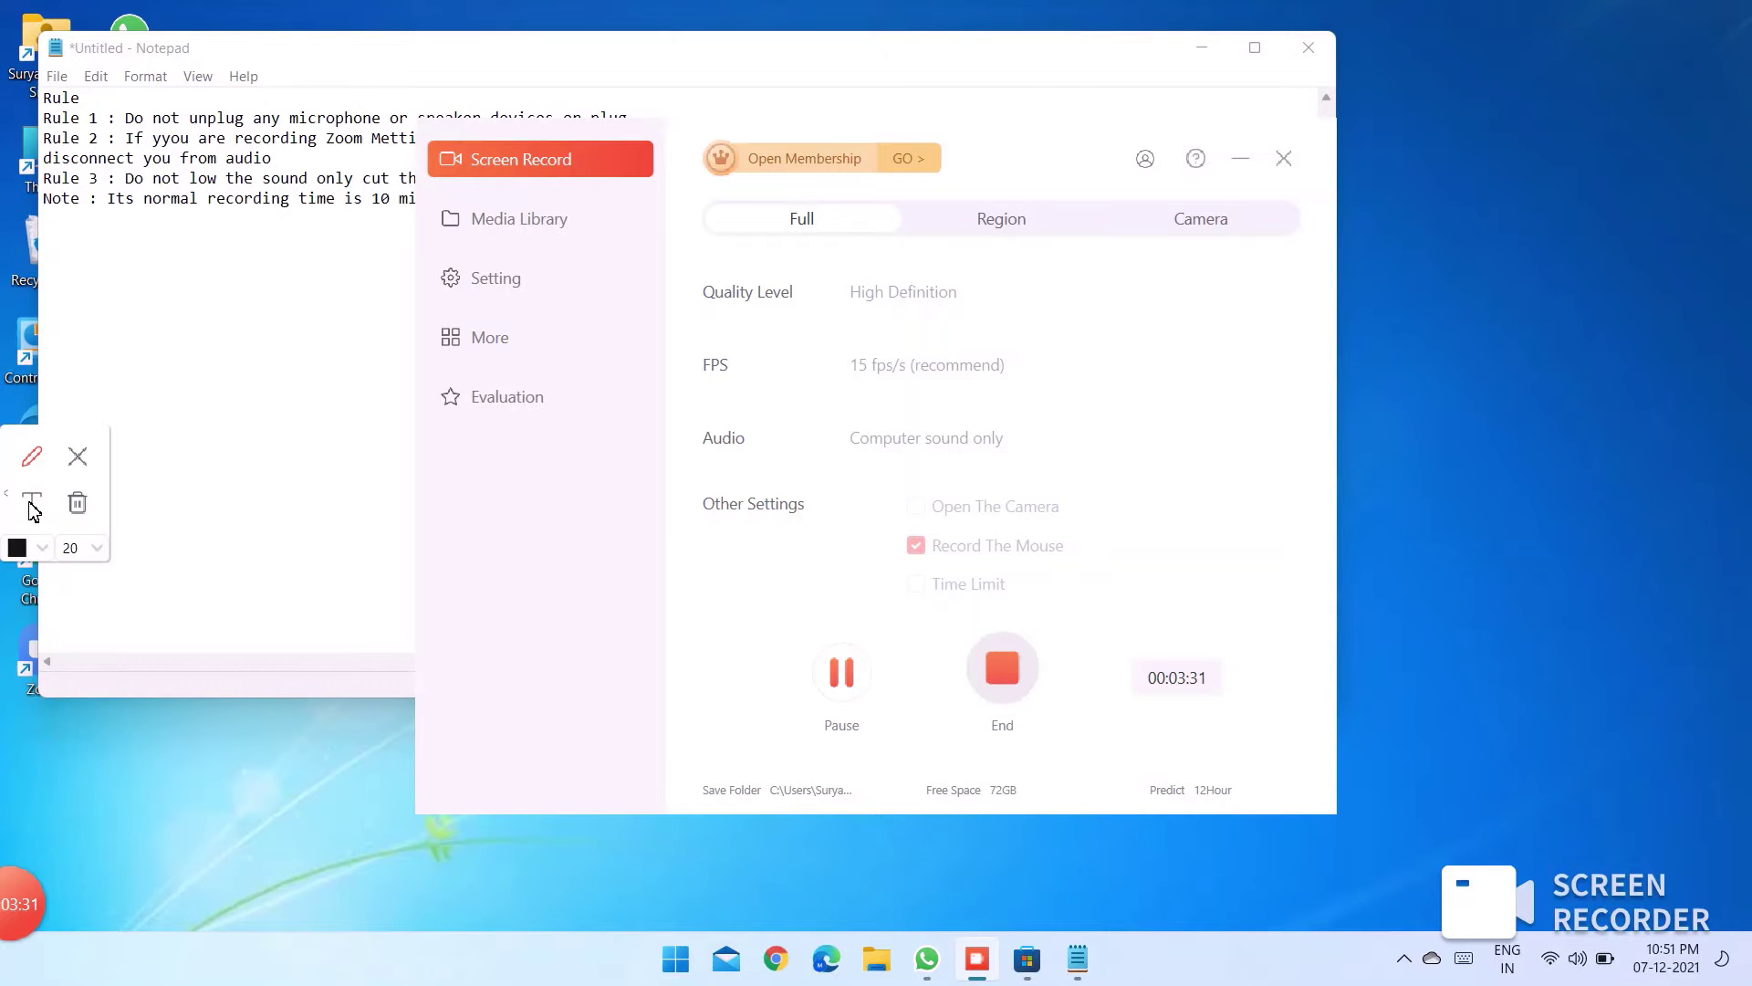
click(32, 502)
click(161, 455)
text(Maxim)
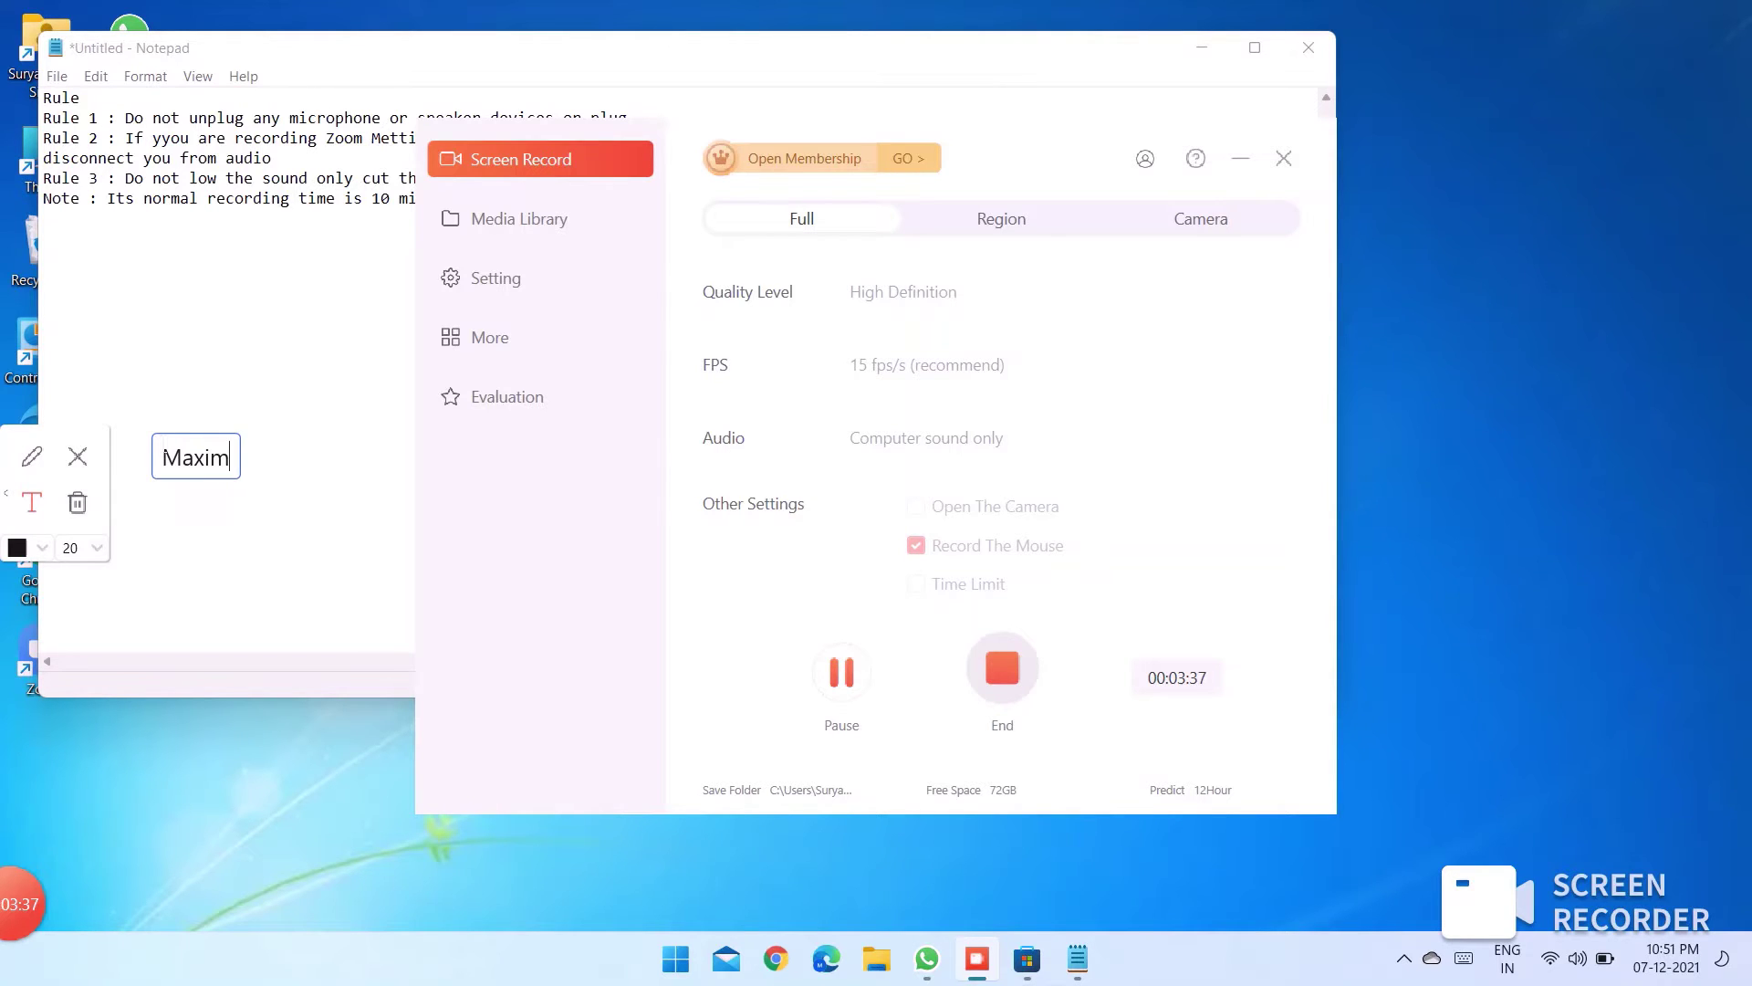
text(um reco)
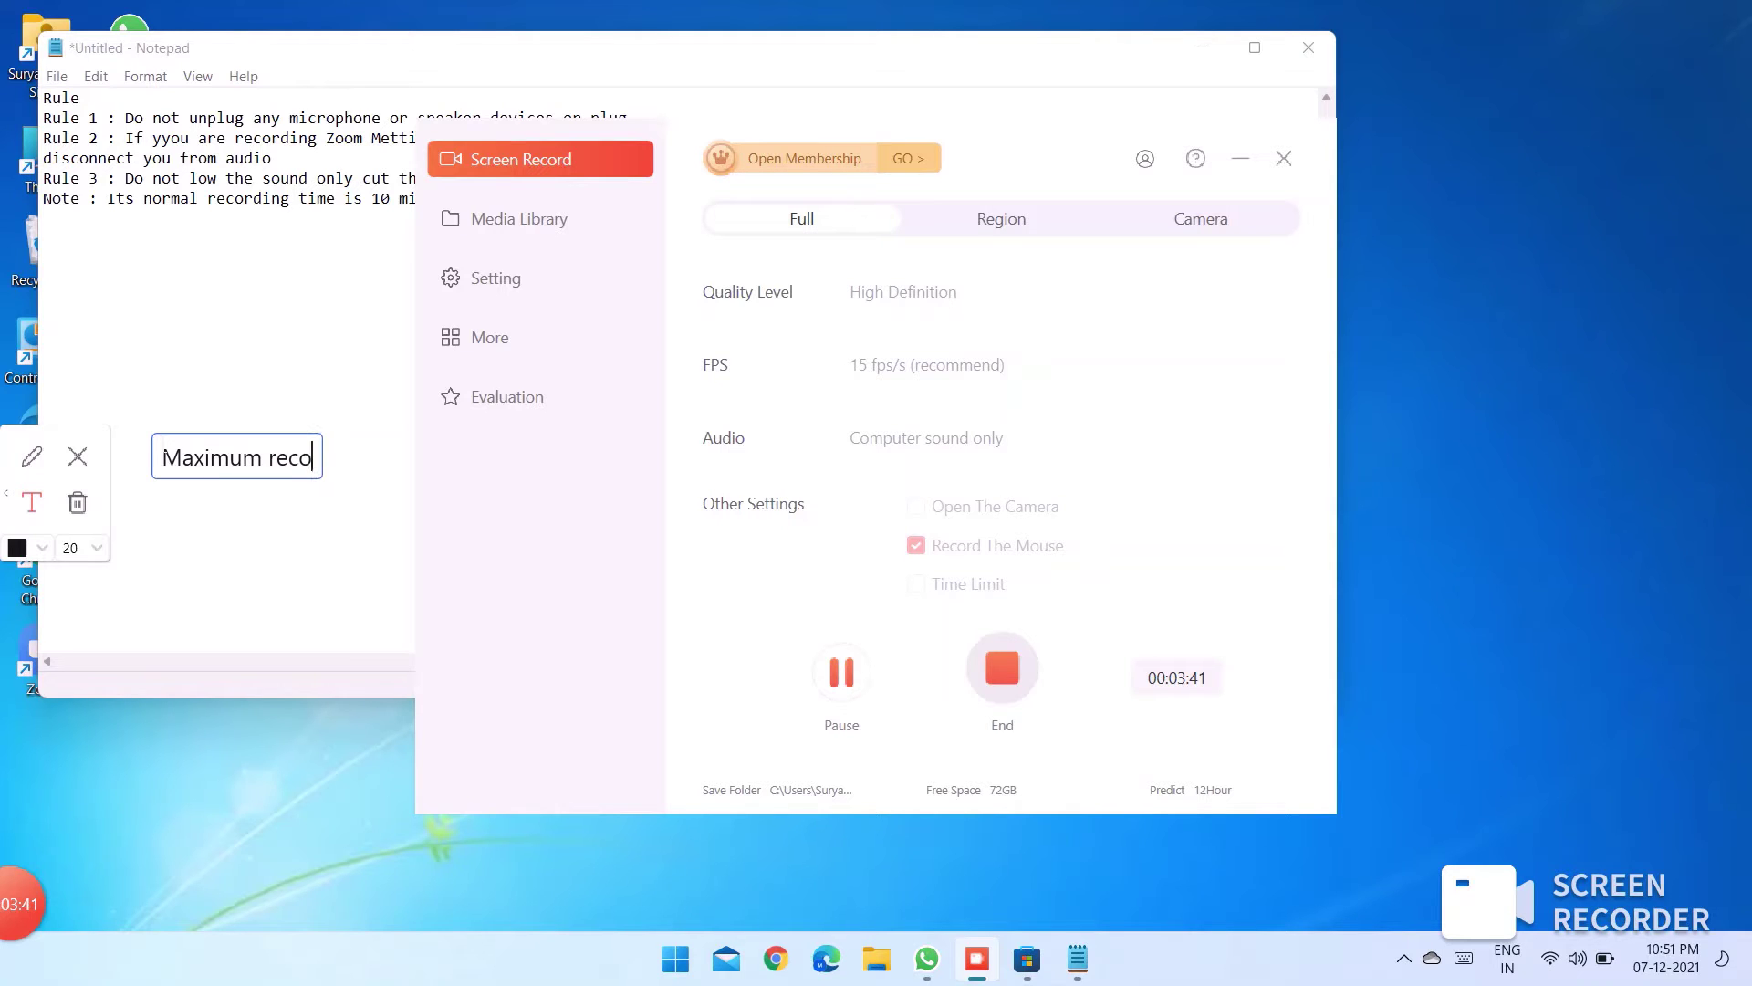
text(rd time is)
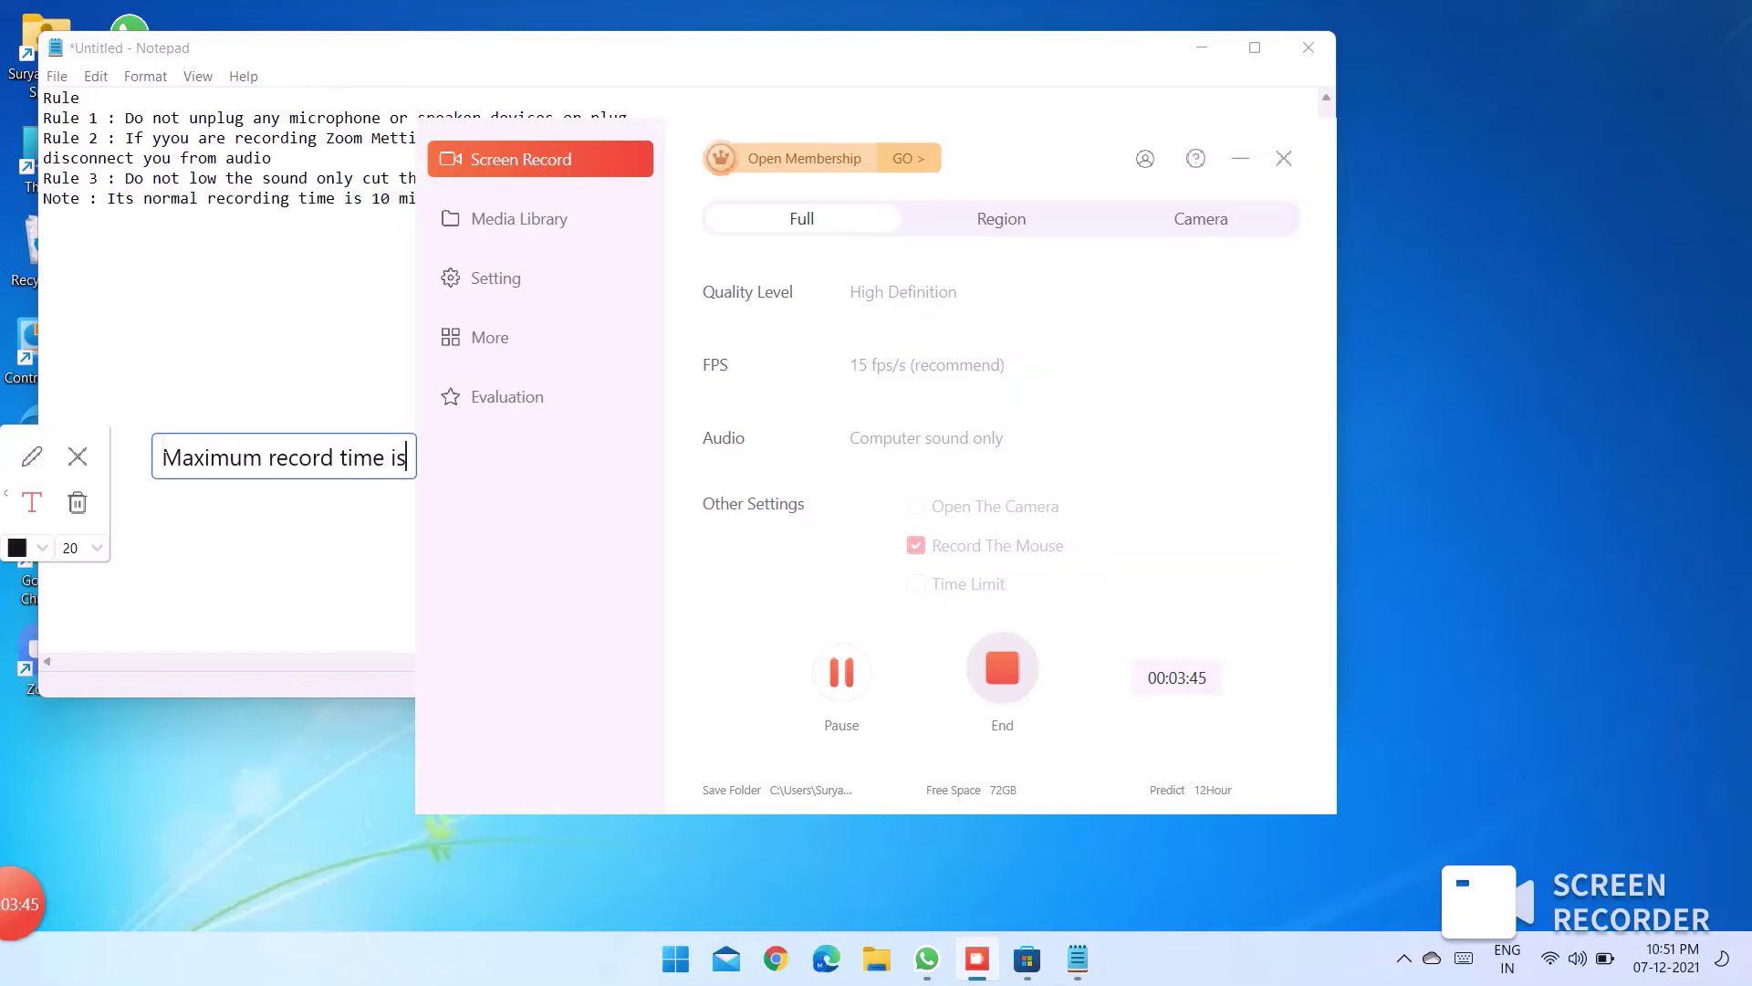
text( 12 hours)
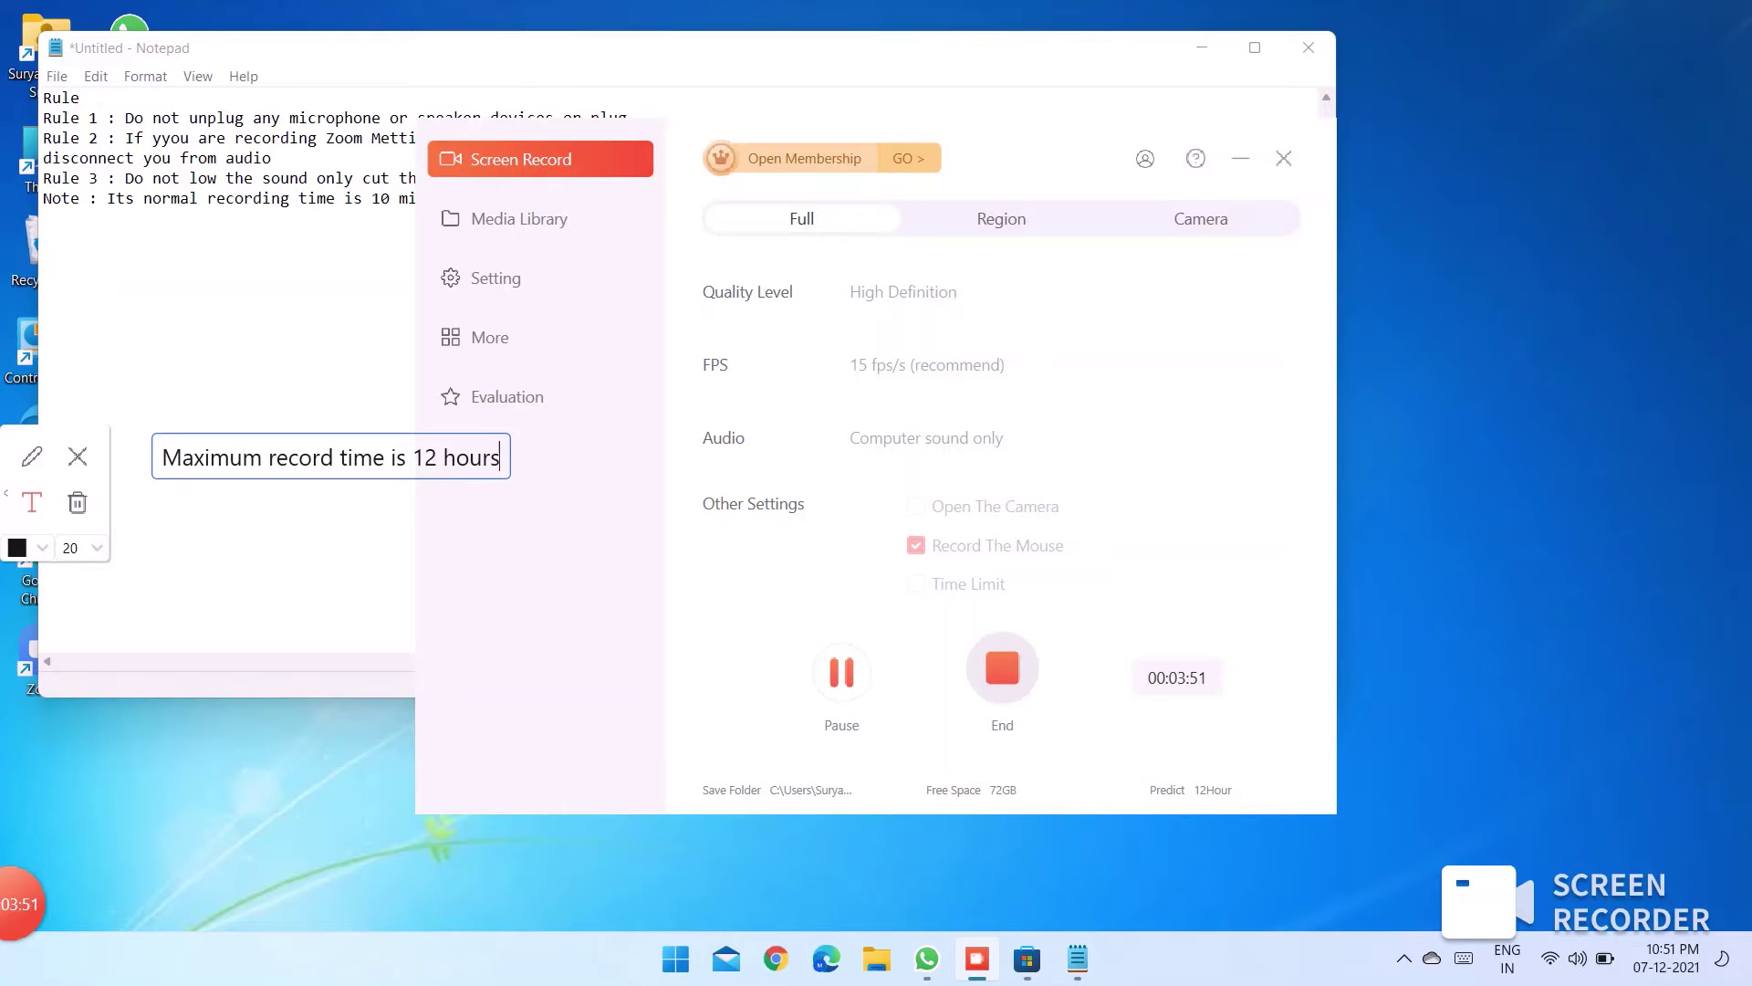
Circle the "Predict 12Hour" label in the recorder window with the annotation pen, and return from annotation mode to Notepad.
click(32, 456)
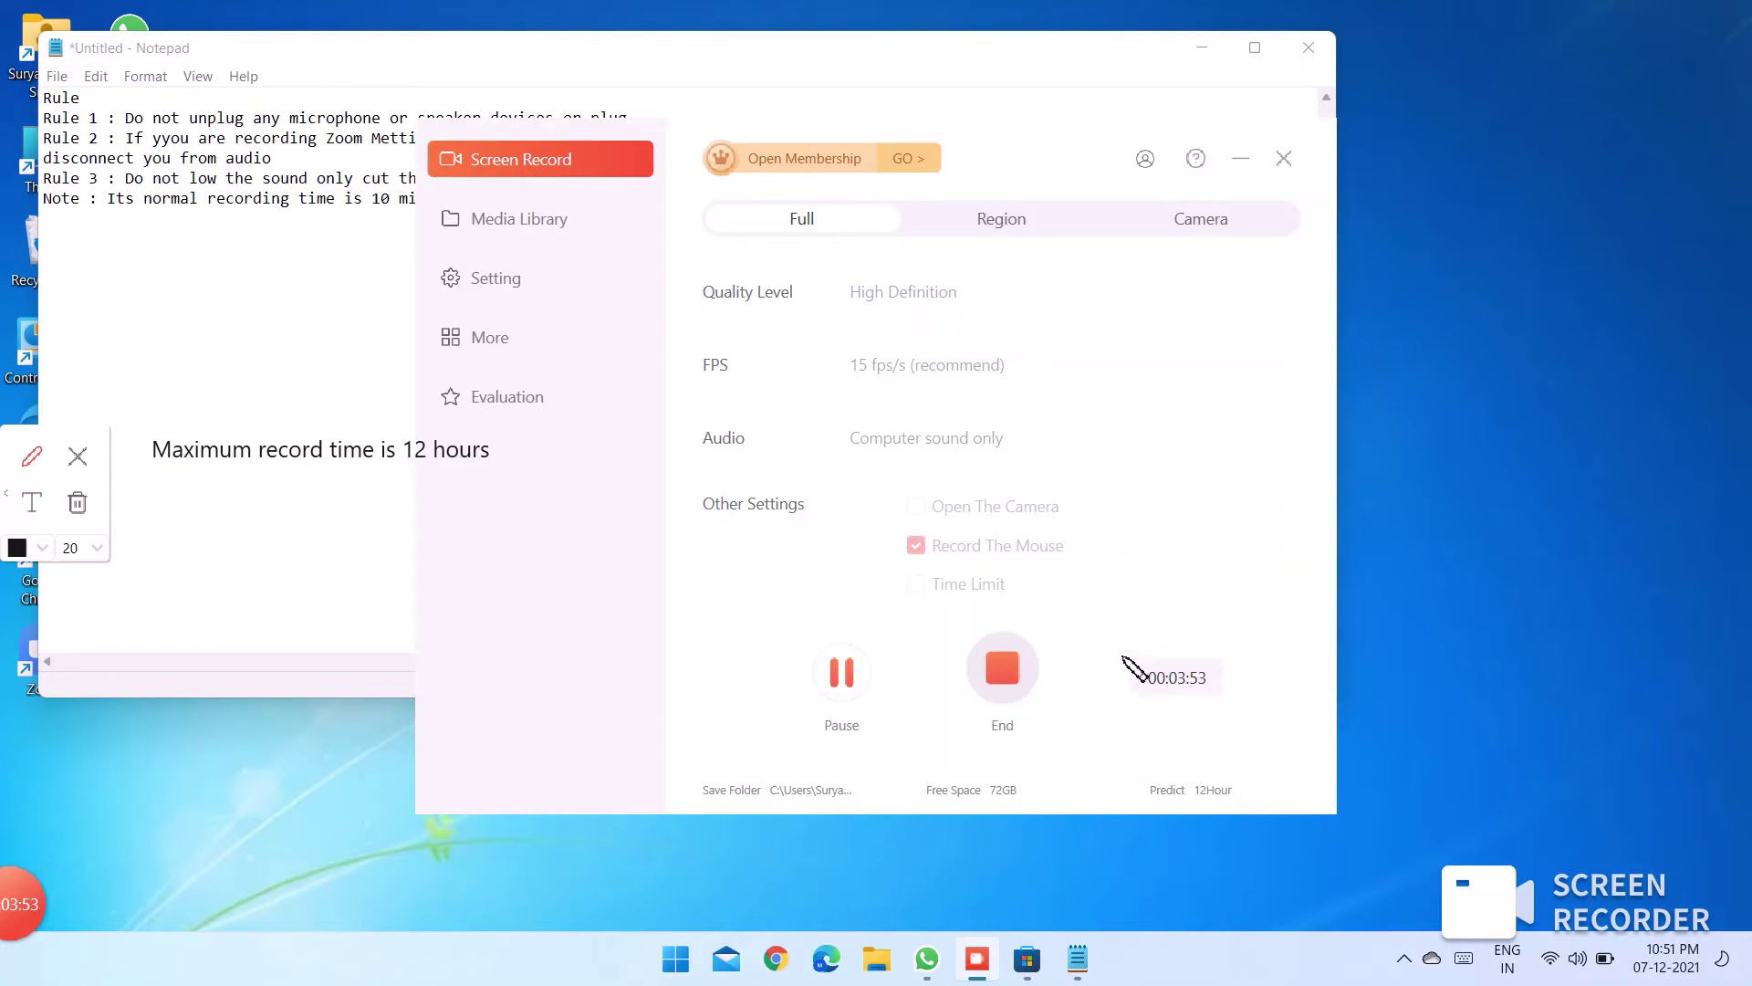
mouse_move(1148, 774)
mouse_down()
mouse_move(1241, 803)
mouse_move(1163, 801)
mouse_move(1142, 777)
mouse_move(1182, 771)
mouse_up()
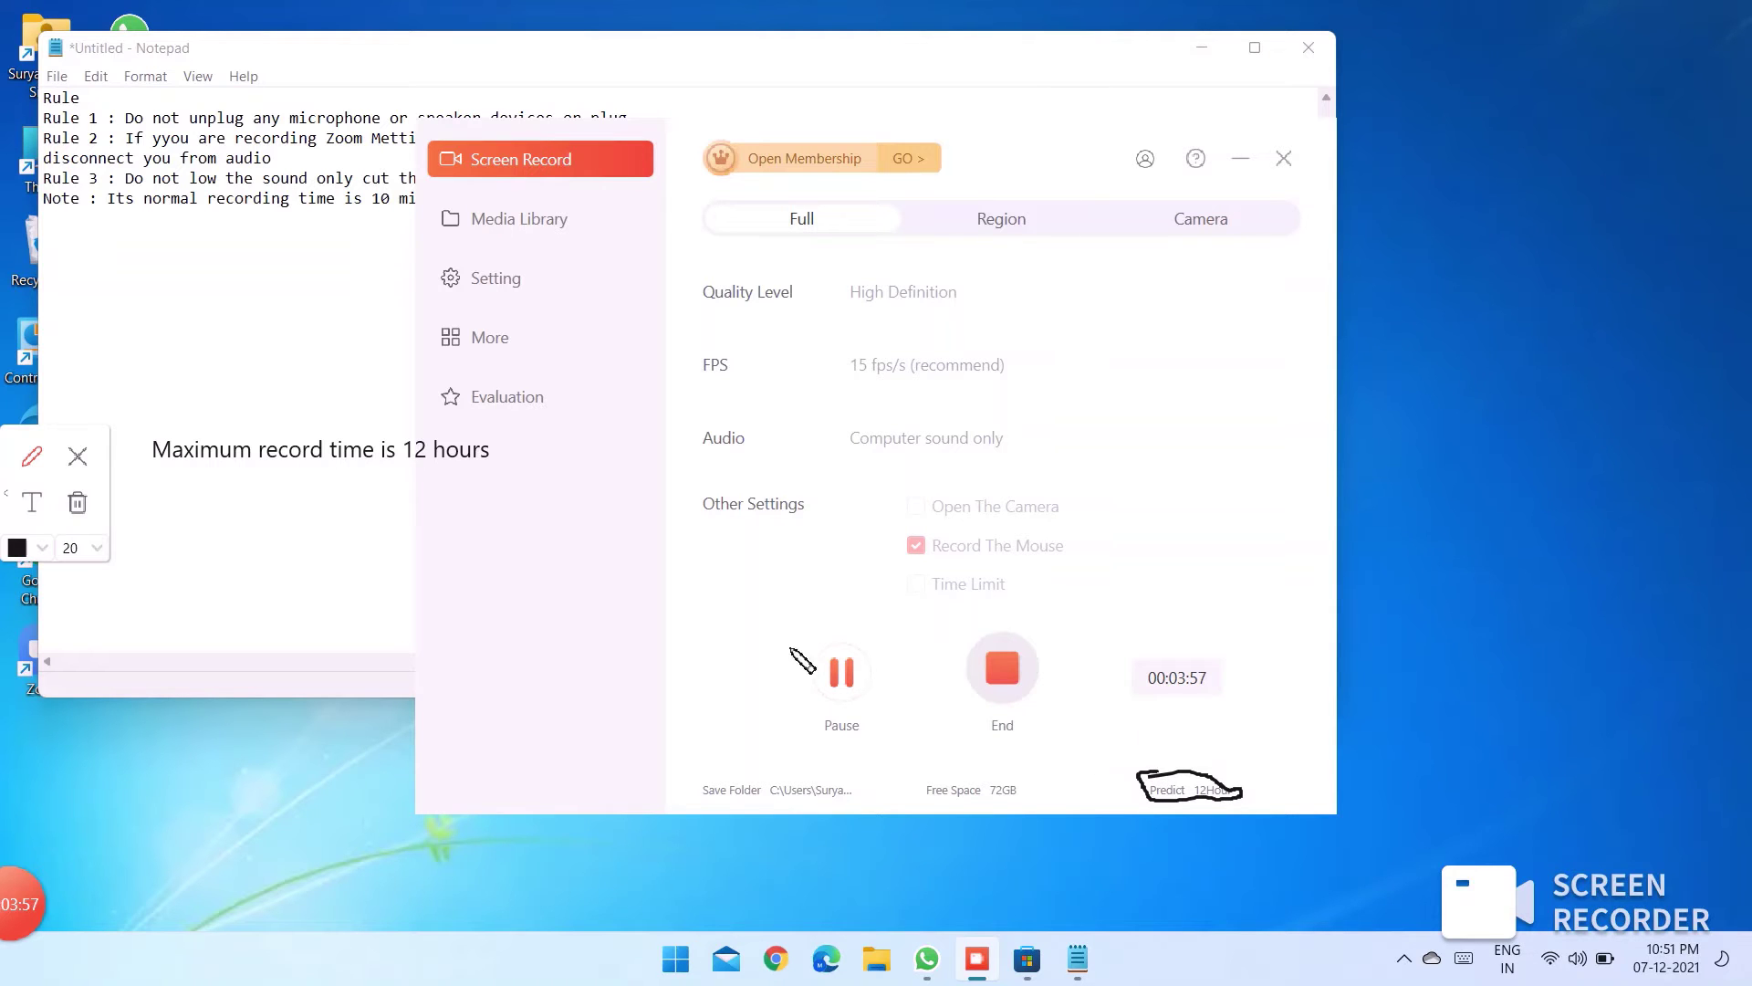
click(77, 455)
click(208, 198)
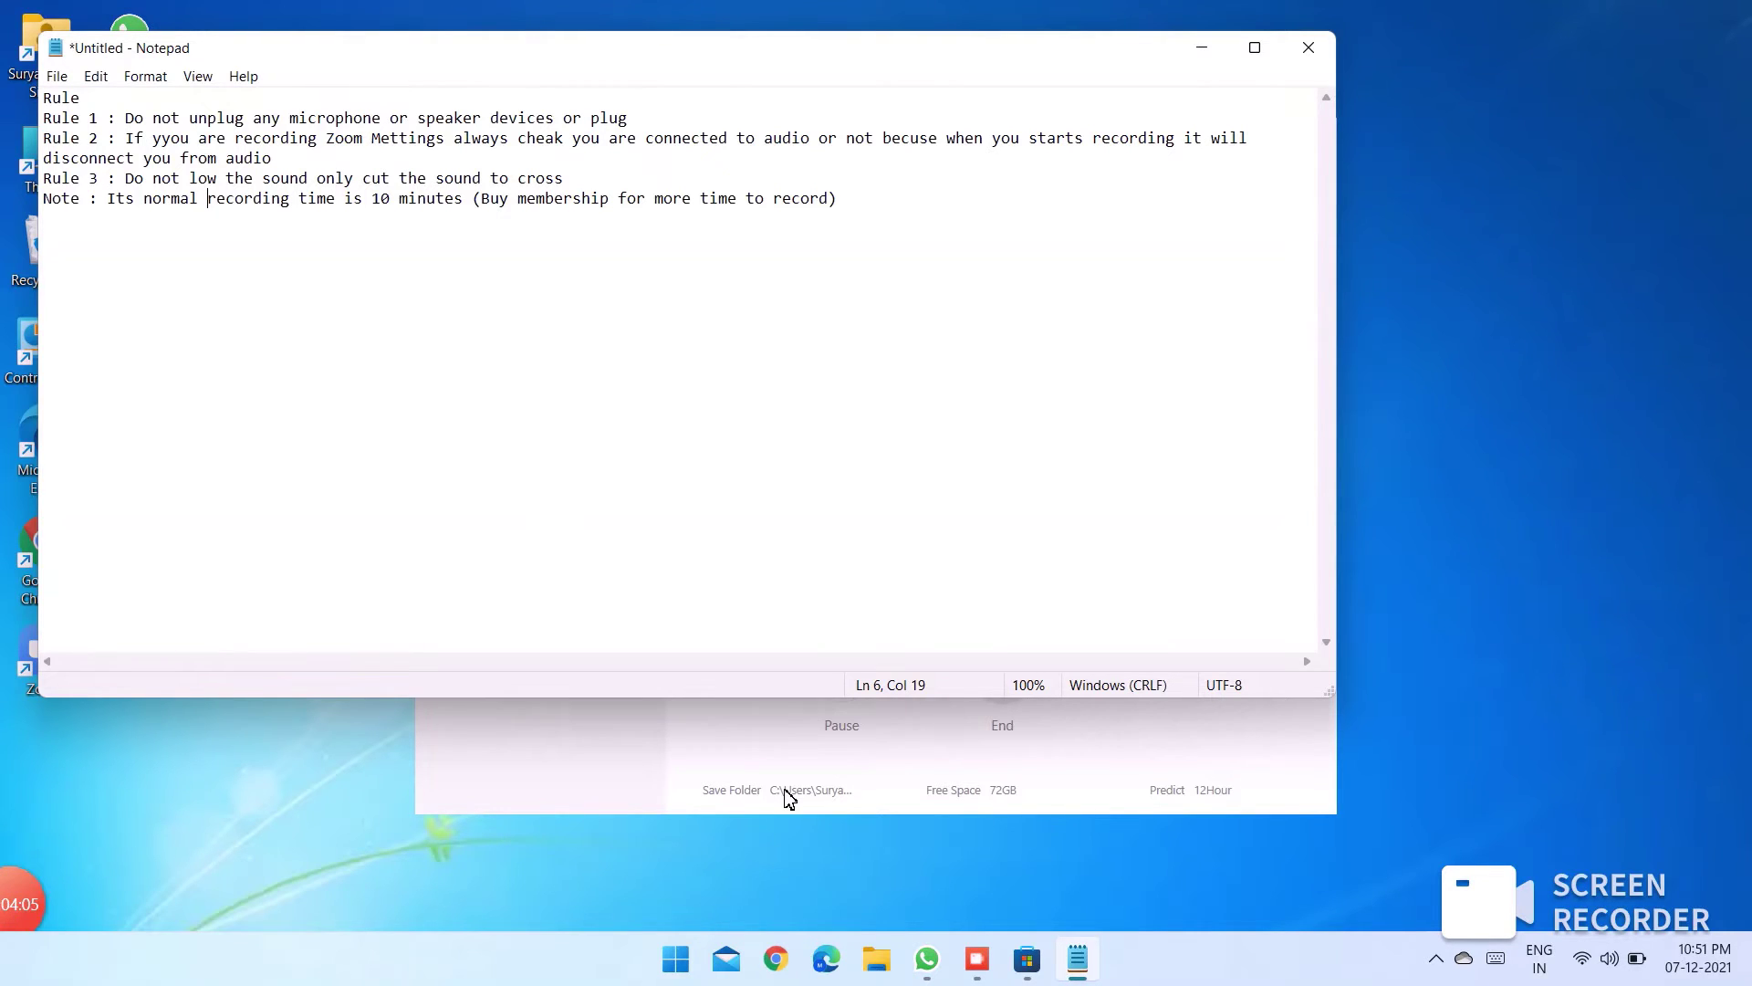
Minimize the Notepad and recorder windows, and restore only Notepad over the desktop.
click(947, 806)
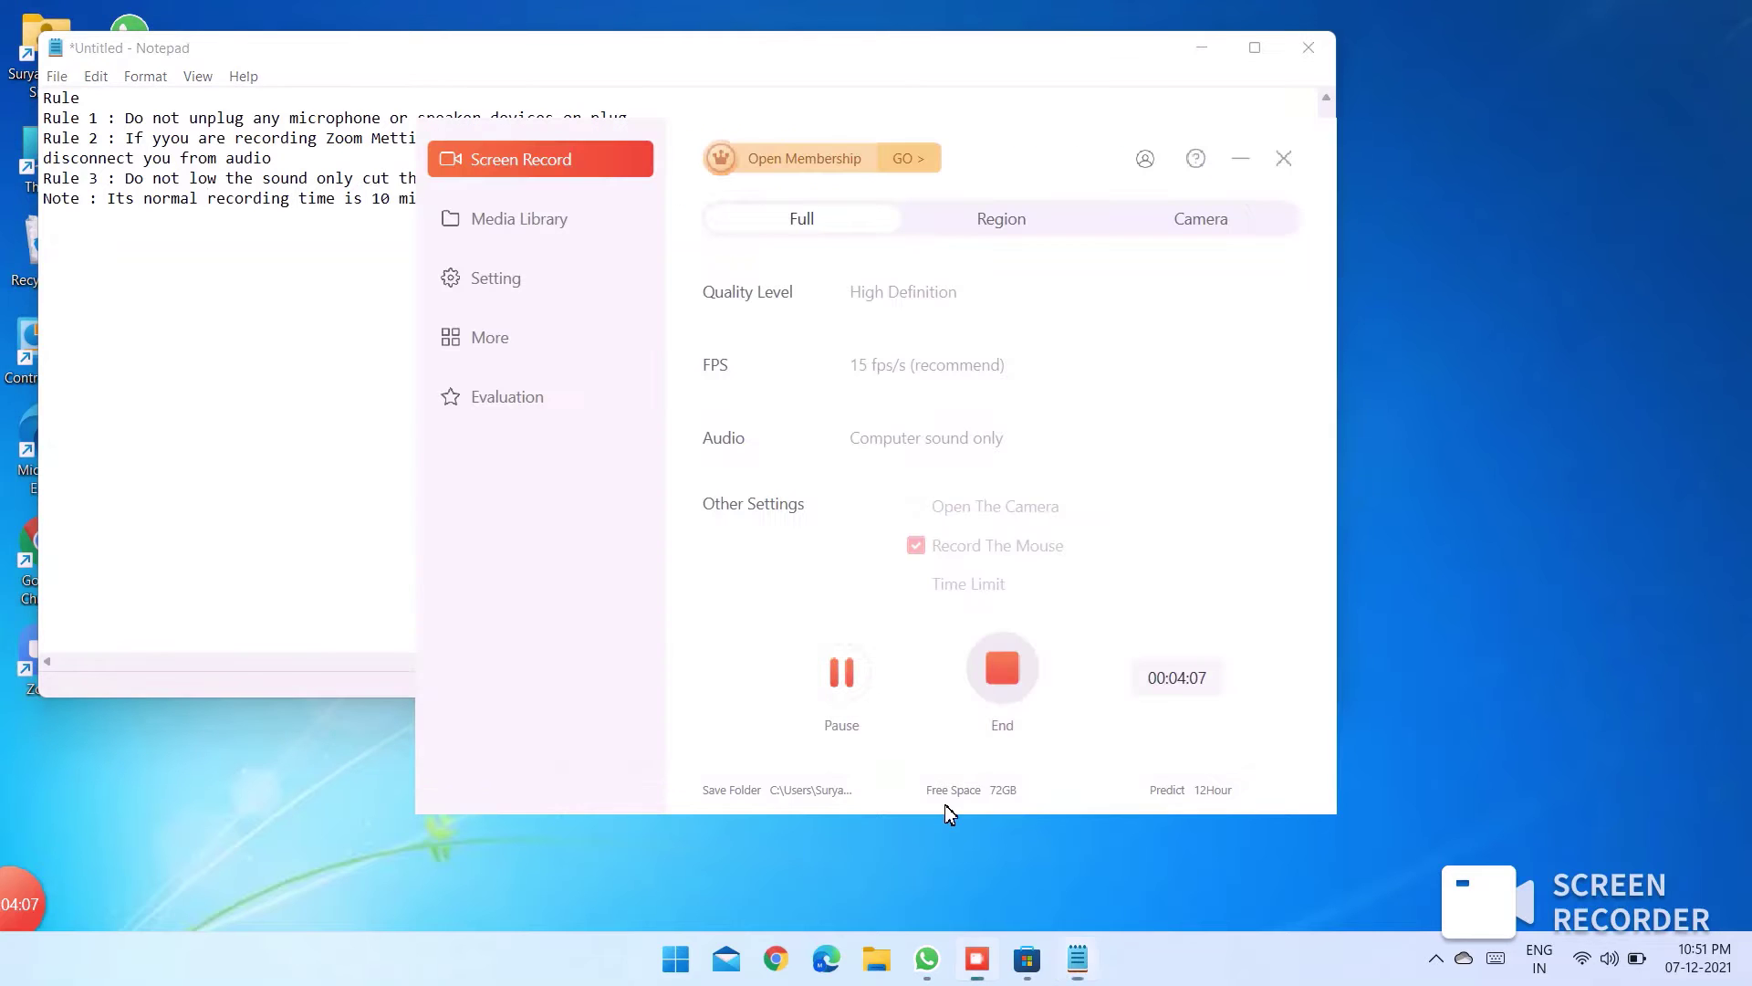
click(1206, 49)
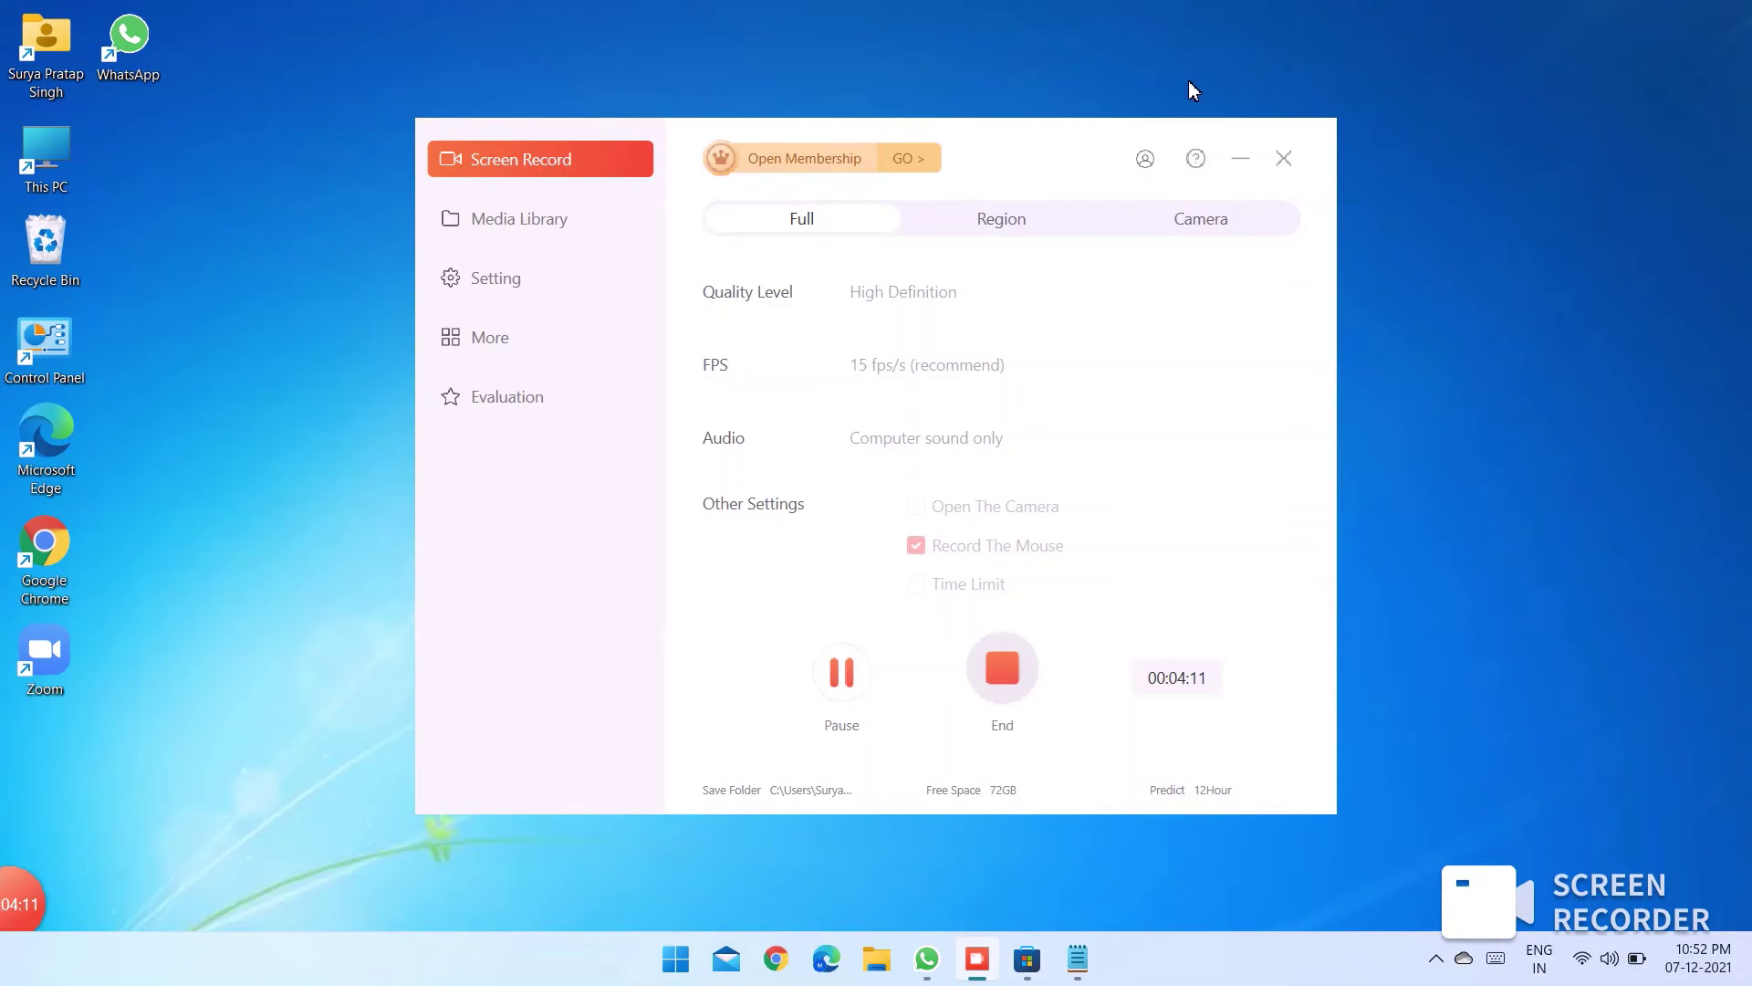
click(1239, 159)
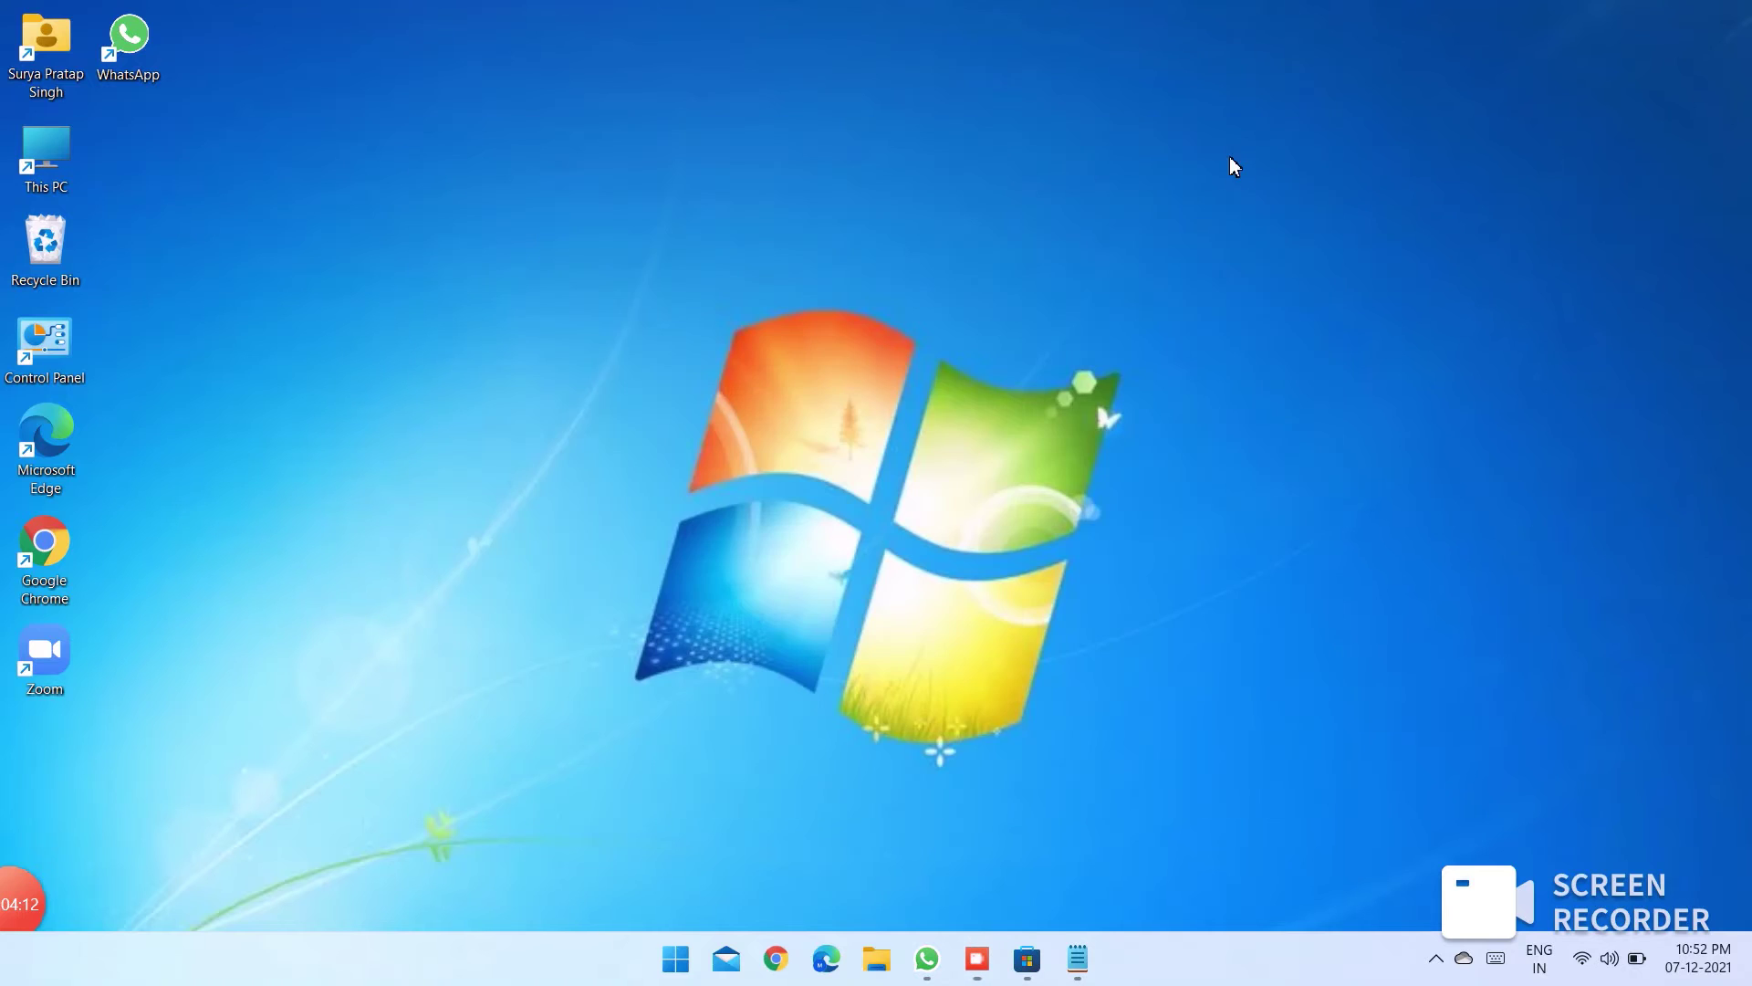
click(1078, 960)
Add the on-screen text annotation "Tank You For Wacting" at size 20 in the empty area below the Notepad rules.
mouse_move(34, 904)
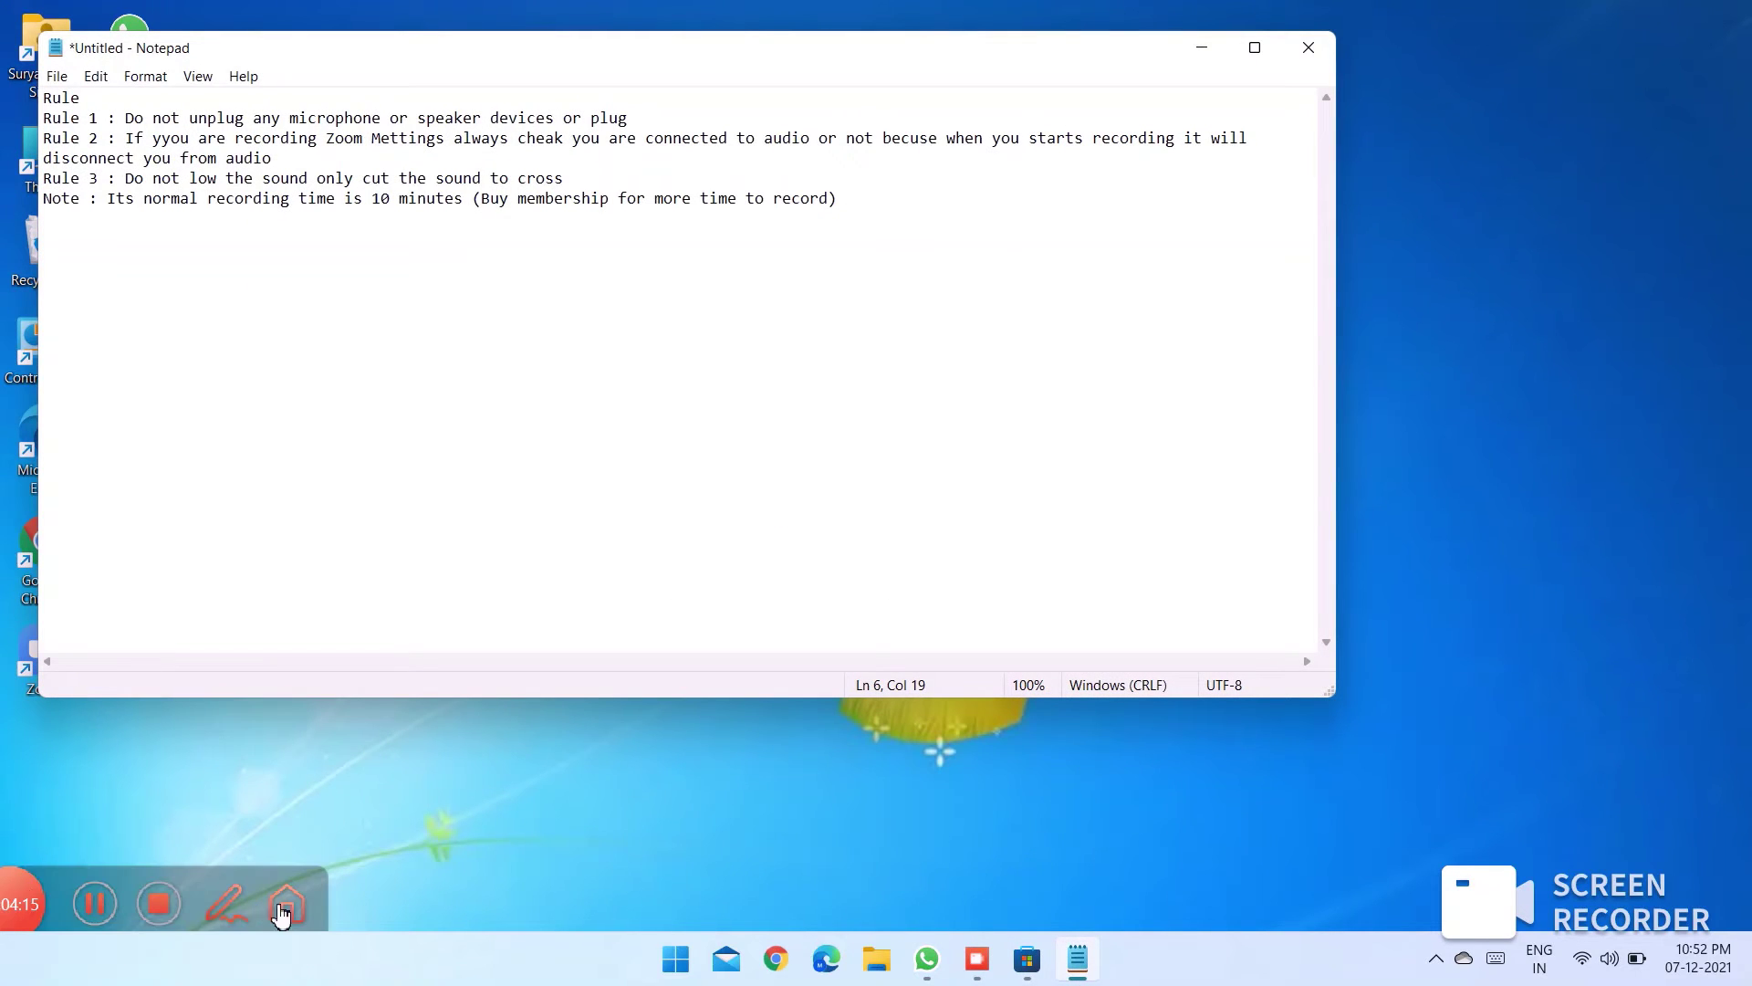
click(226, 903)
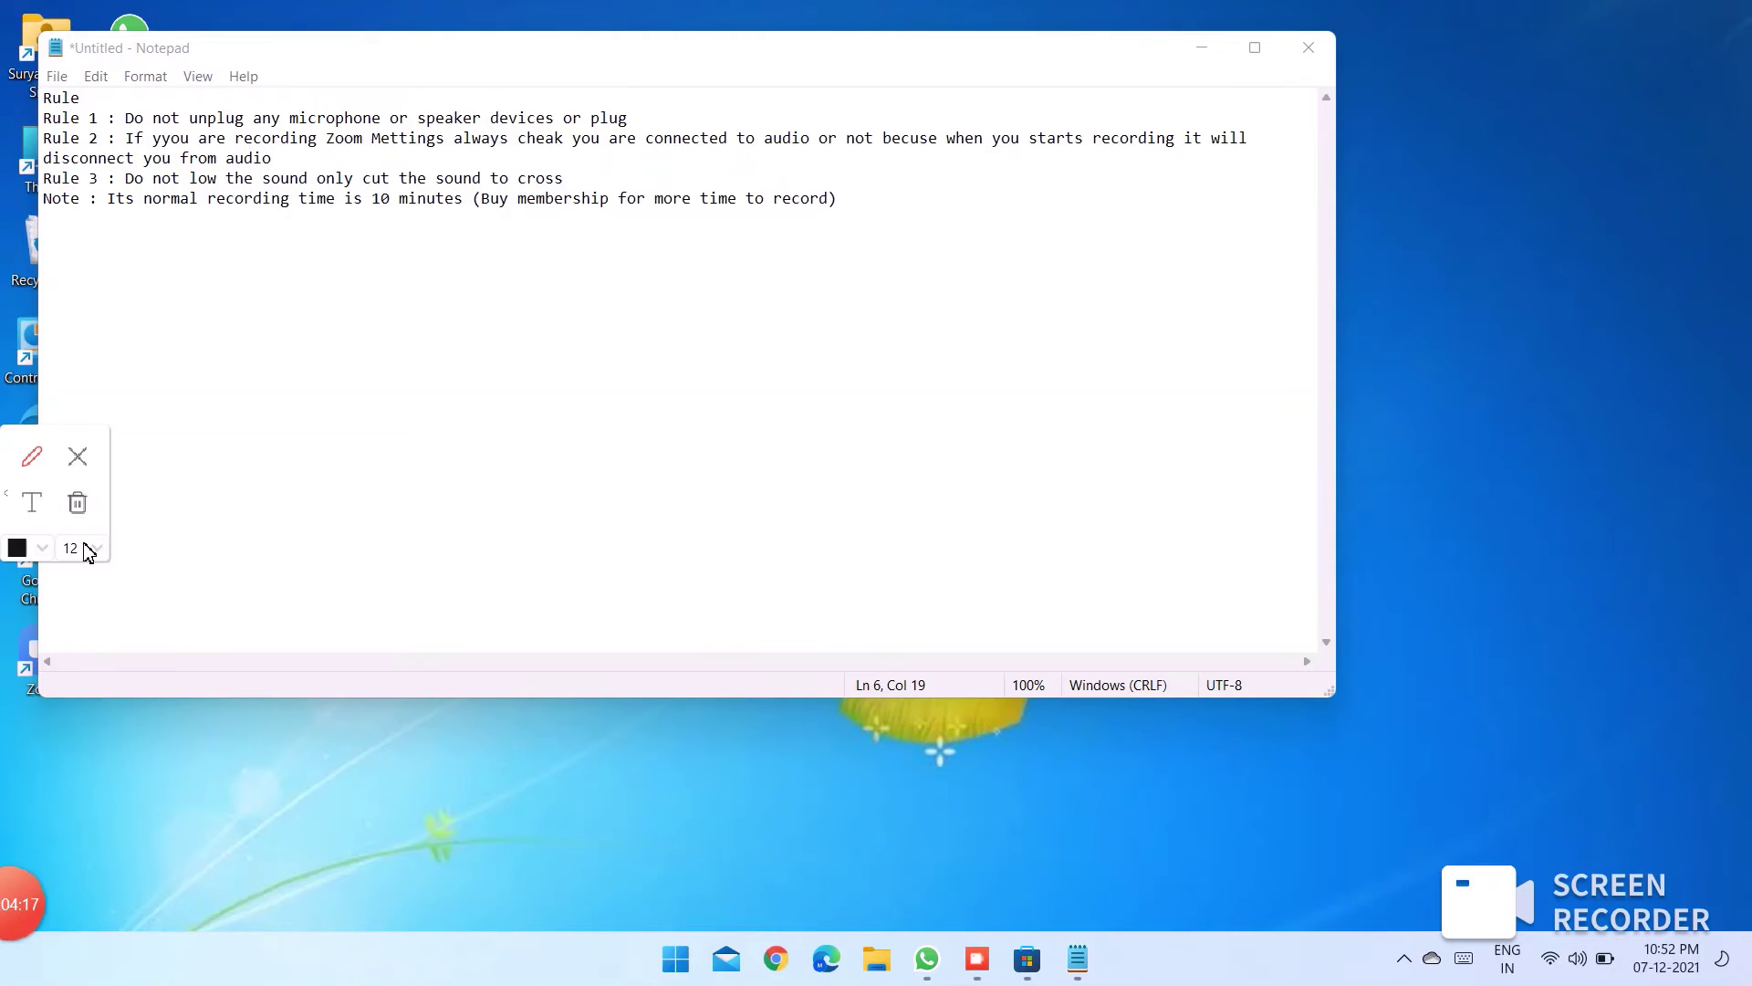
click(88, 551)
click(83, 649)
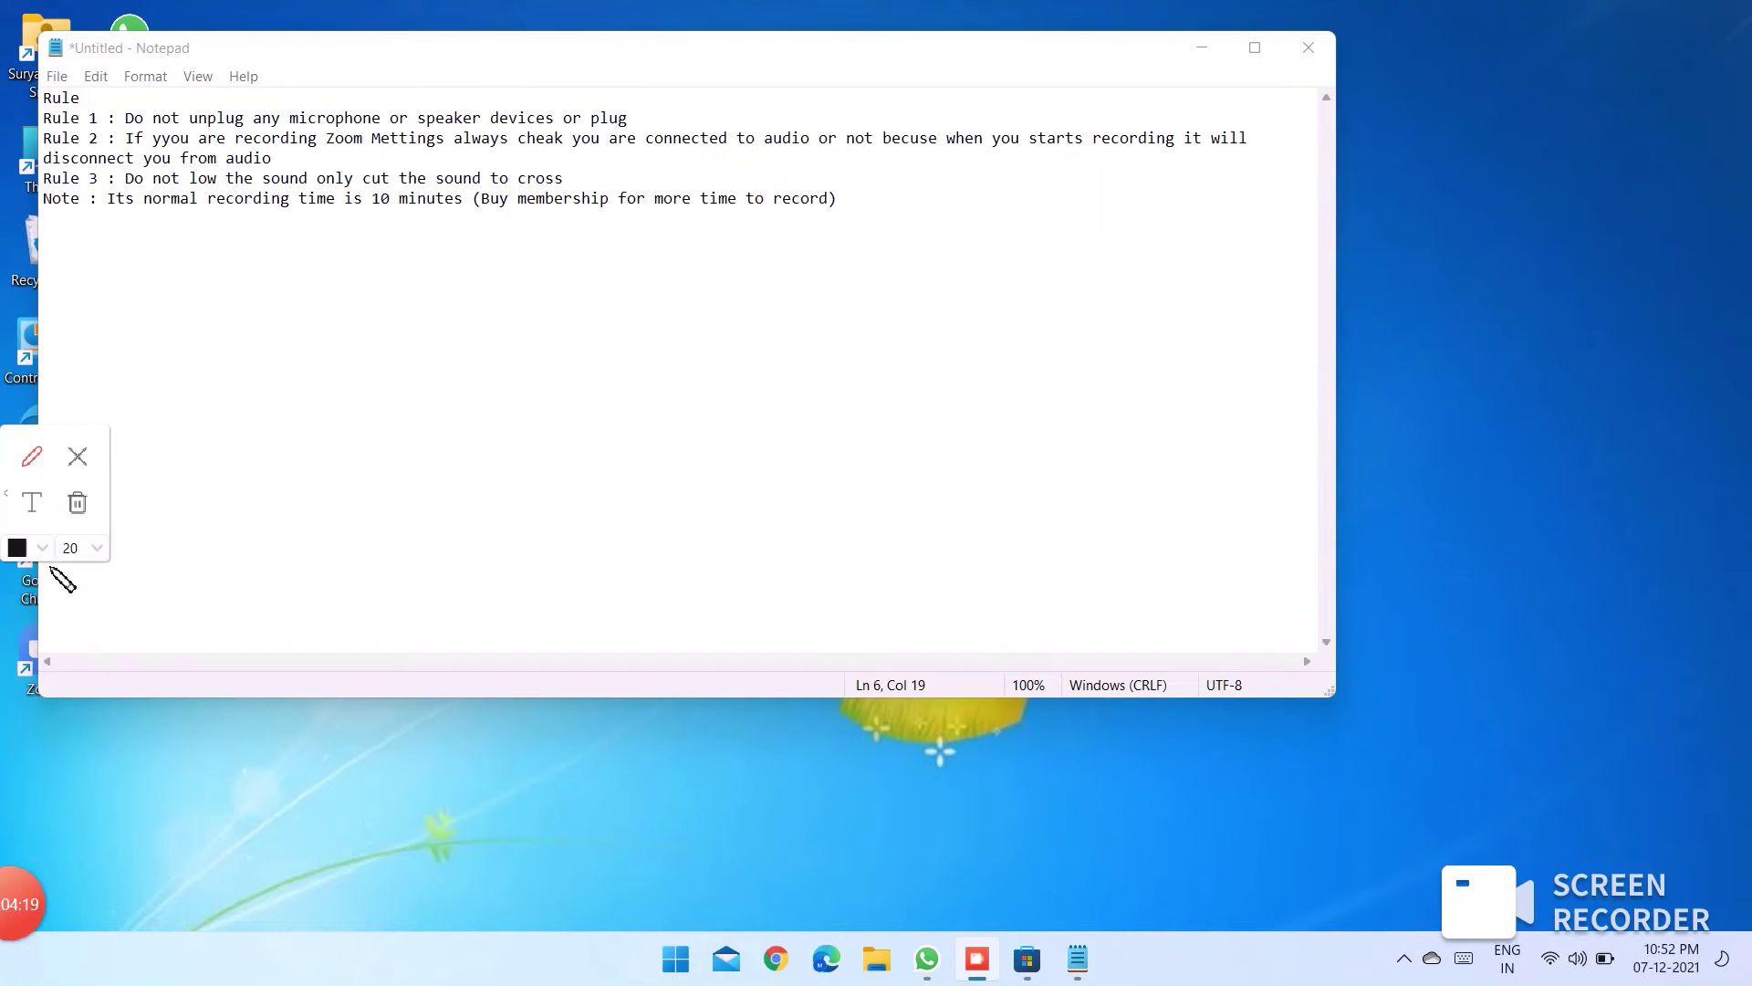
click(32, 502)
click(216, 472)
text(Tank)
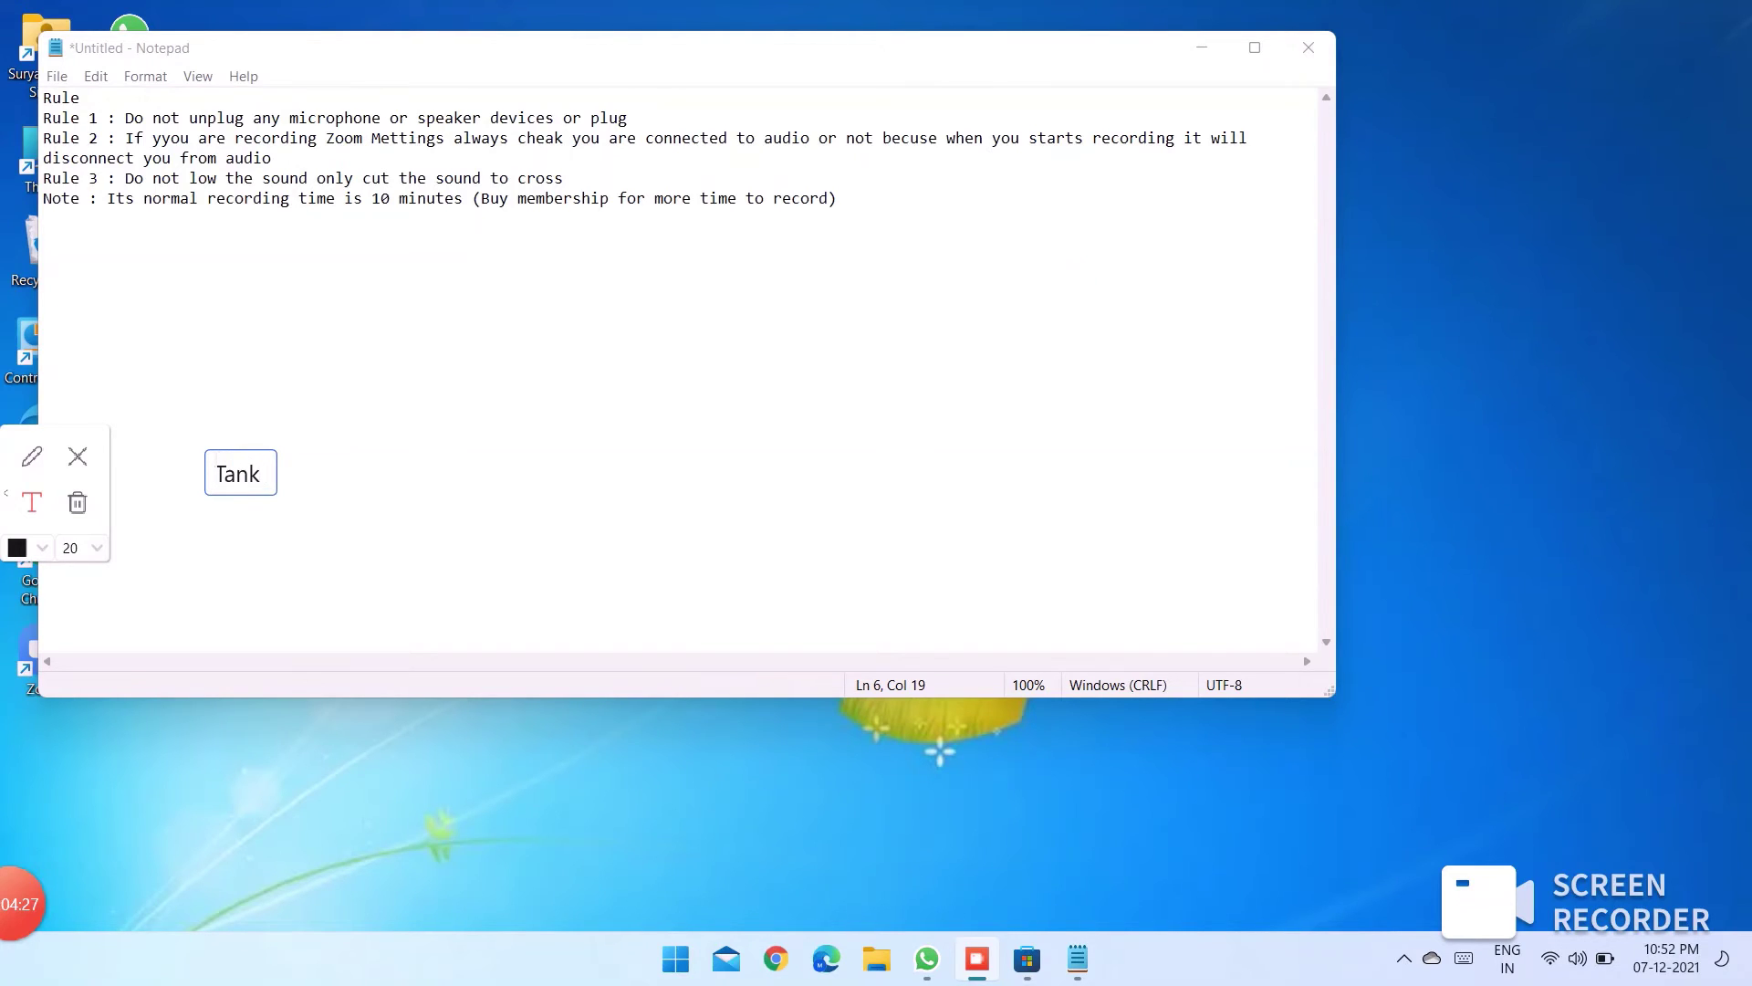
text( You For W)
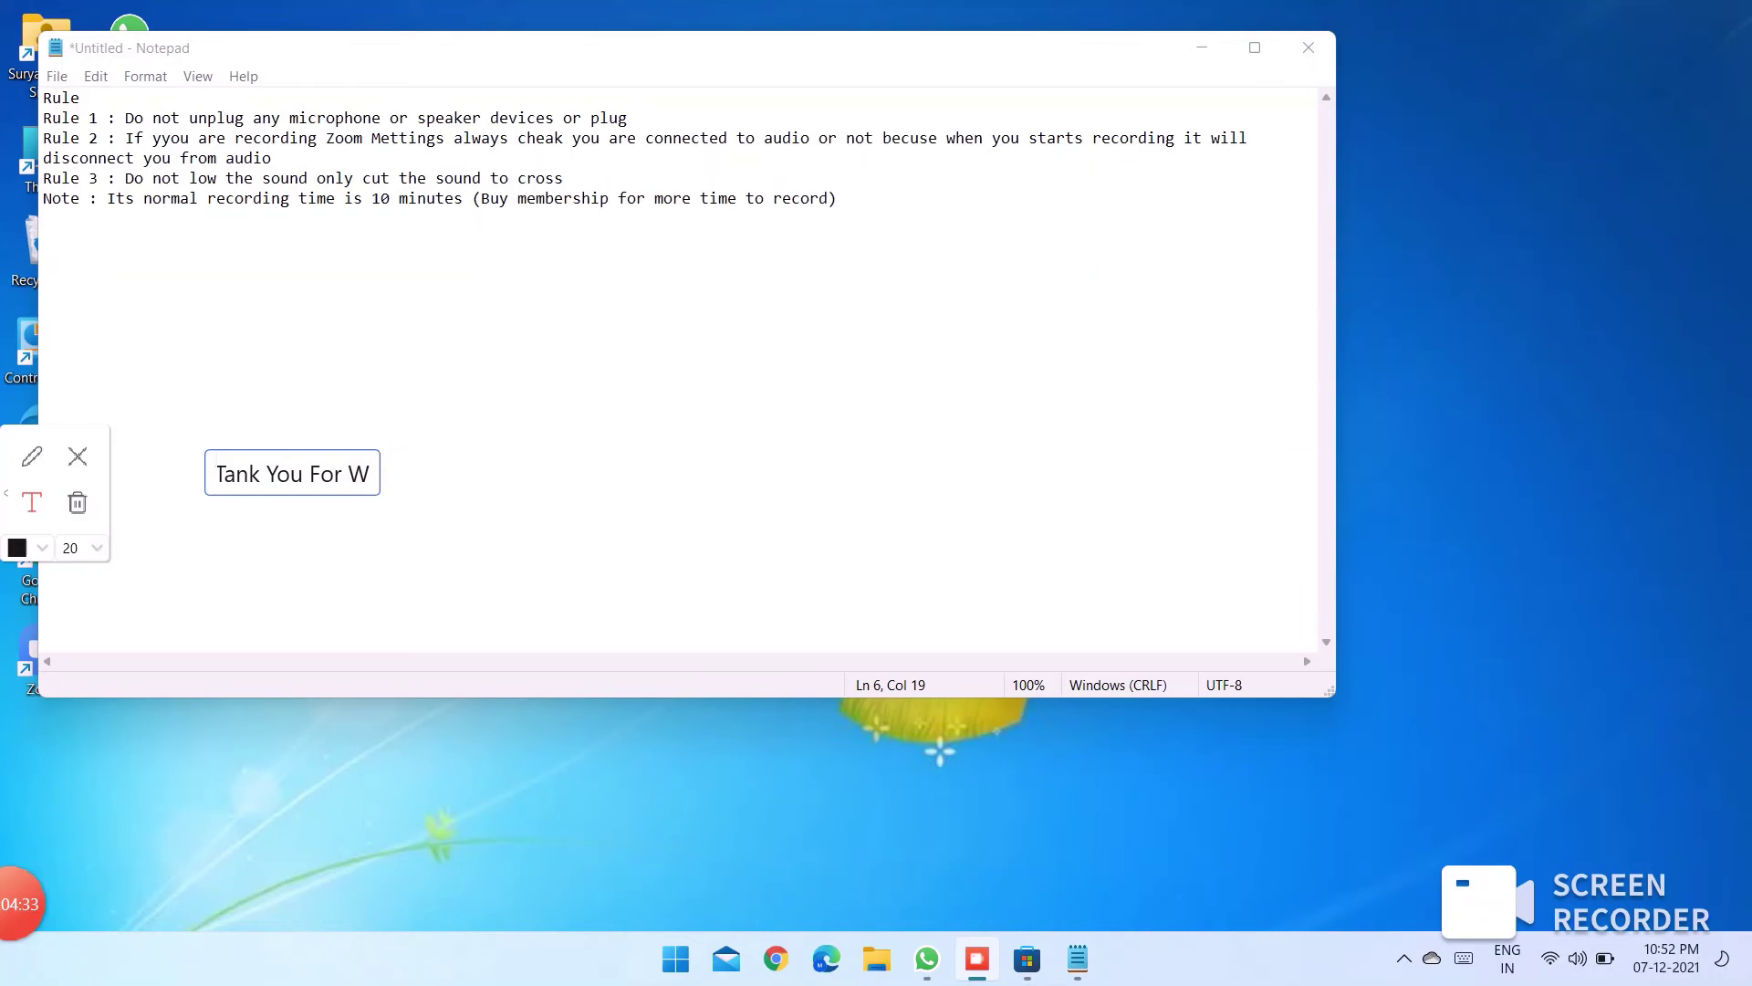
text(ach)
key(BackSpace)
key(BackSpace)
text(ti)
text(n)
text(g)
text(c)
Add a second text annotation "Bye" below the thank-you text and leave annotation mode.
click(193, 545)
text(Bye)
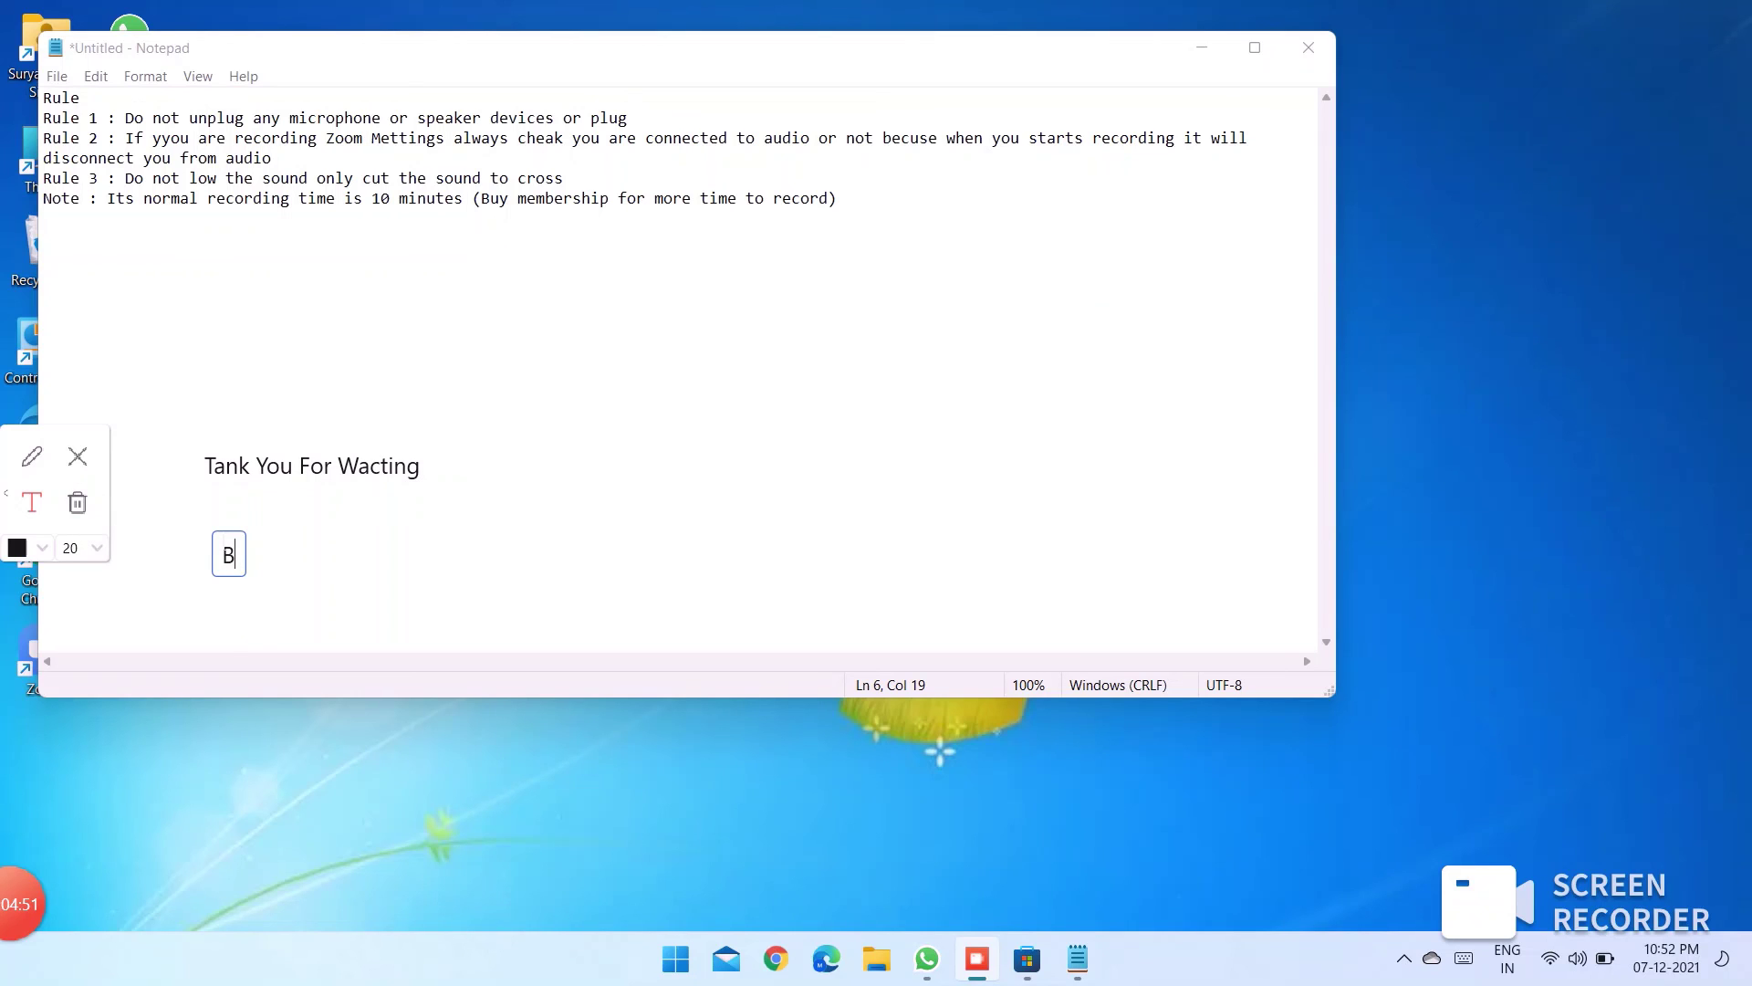
click(88, 460)
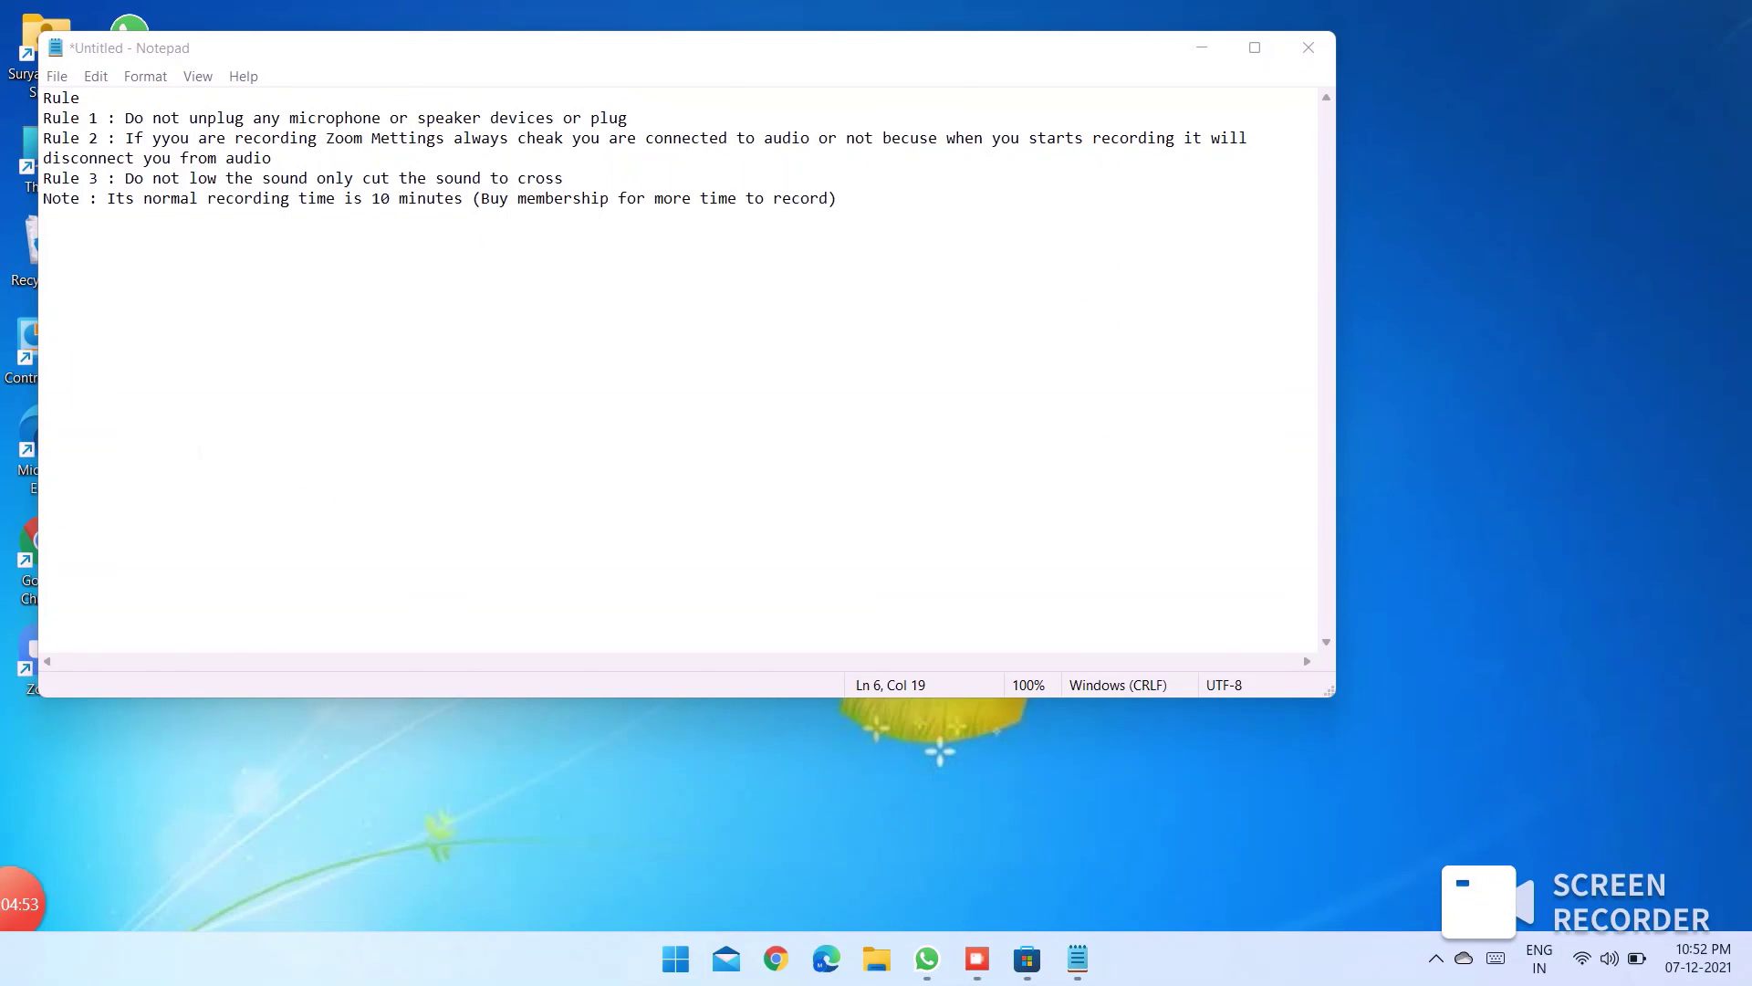
Close Notepad without saving the rules and bring the screen recorder window back up.
click(1309, 47)
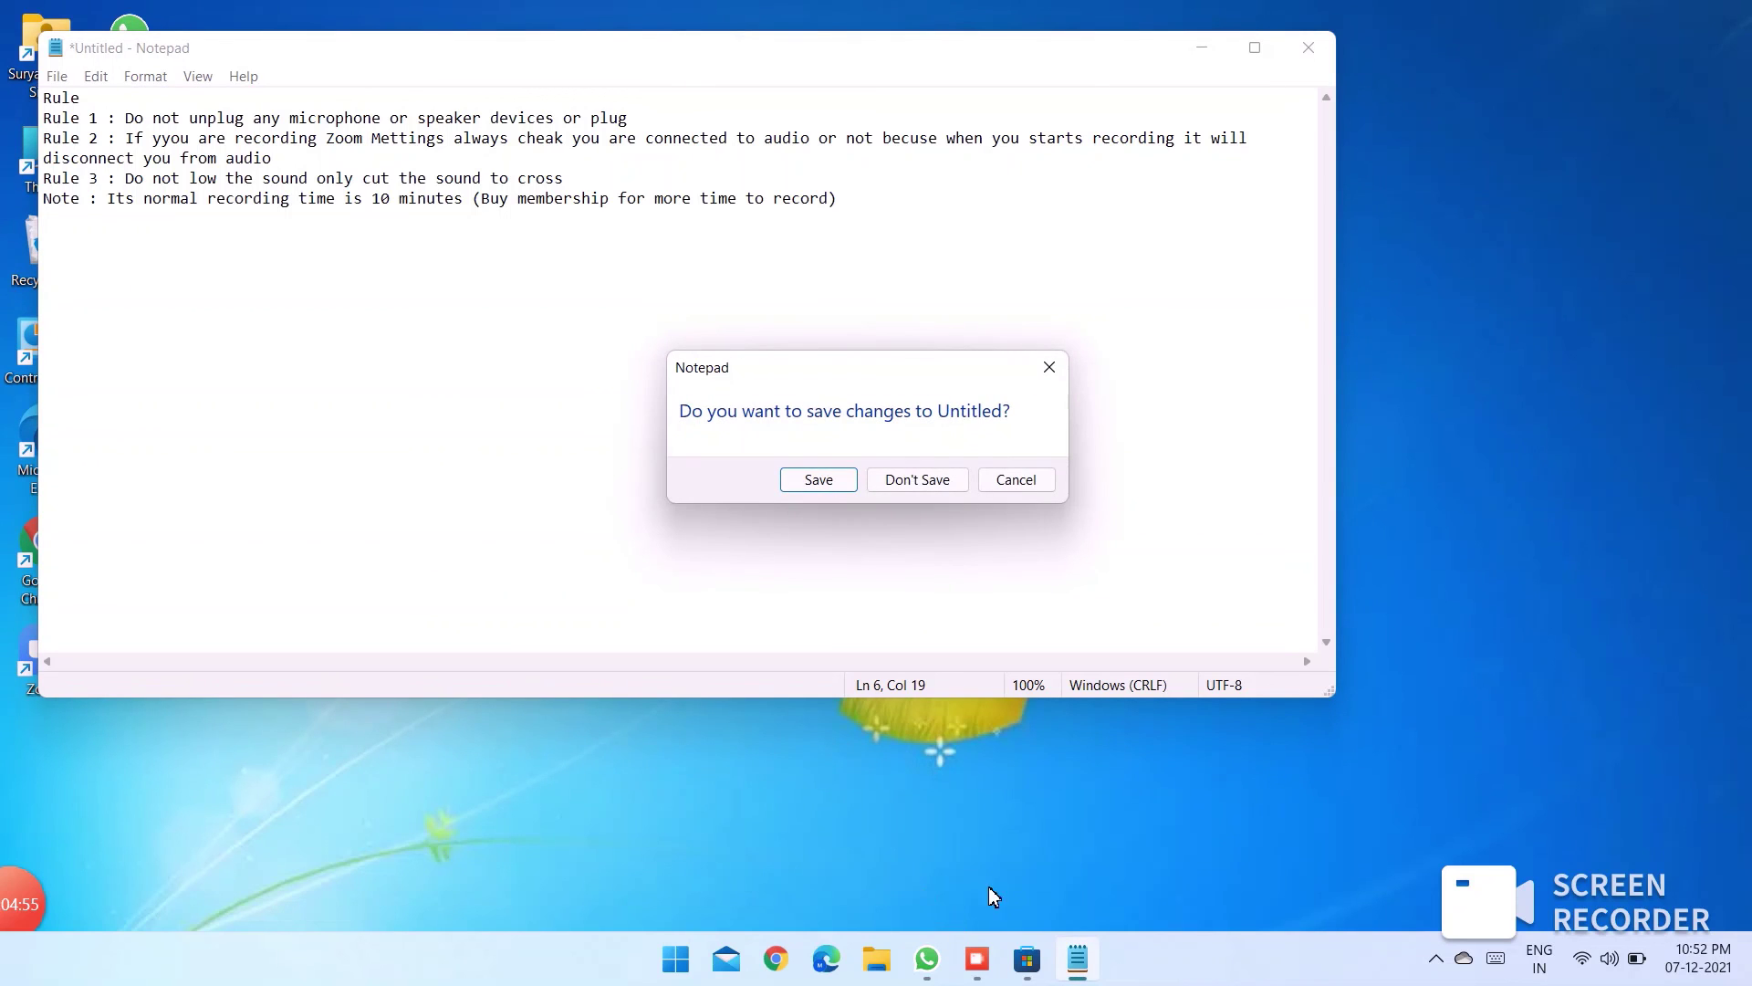
click(916, 480)
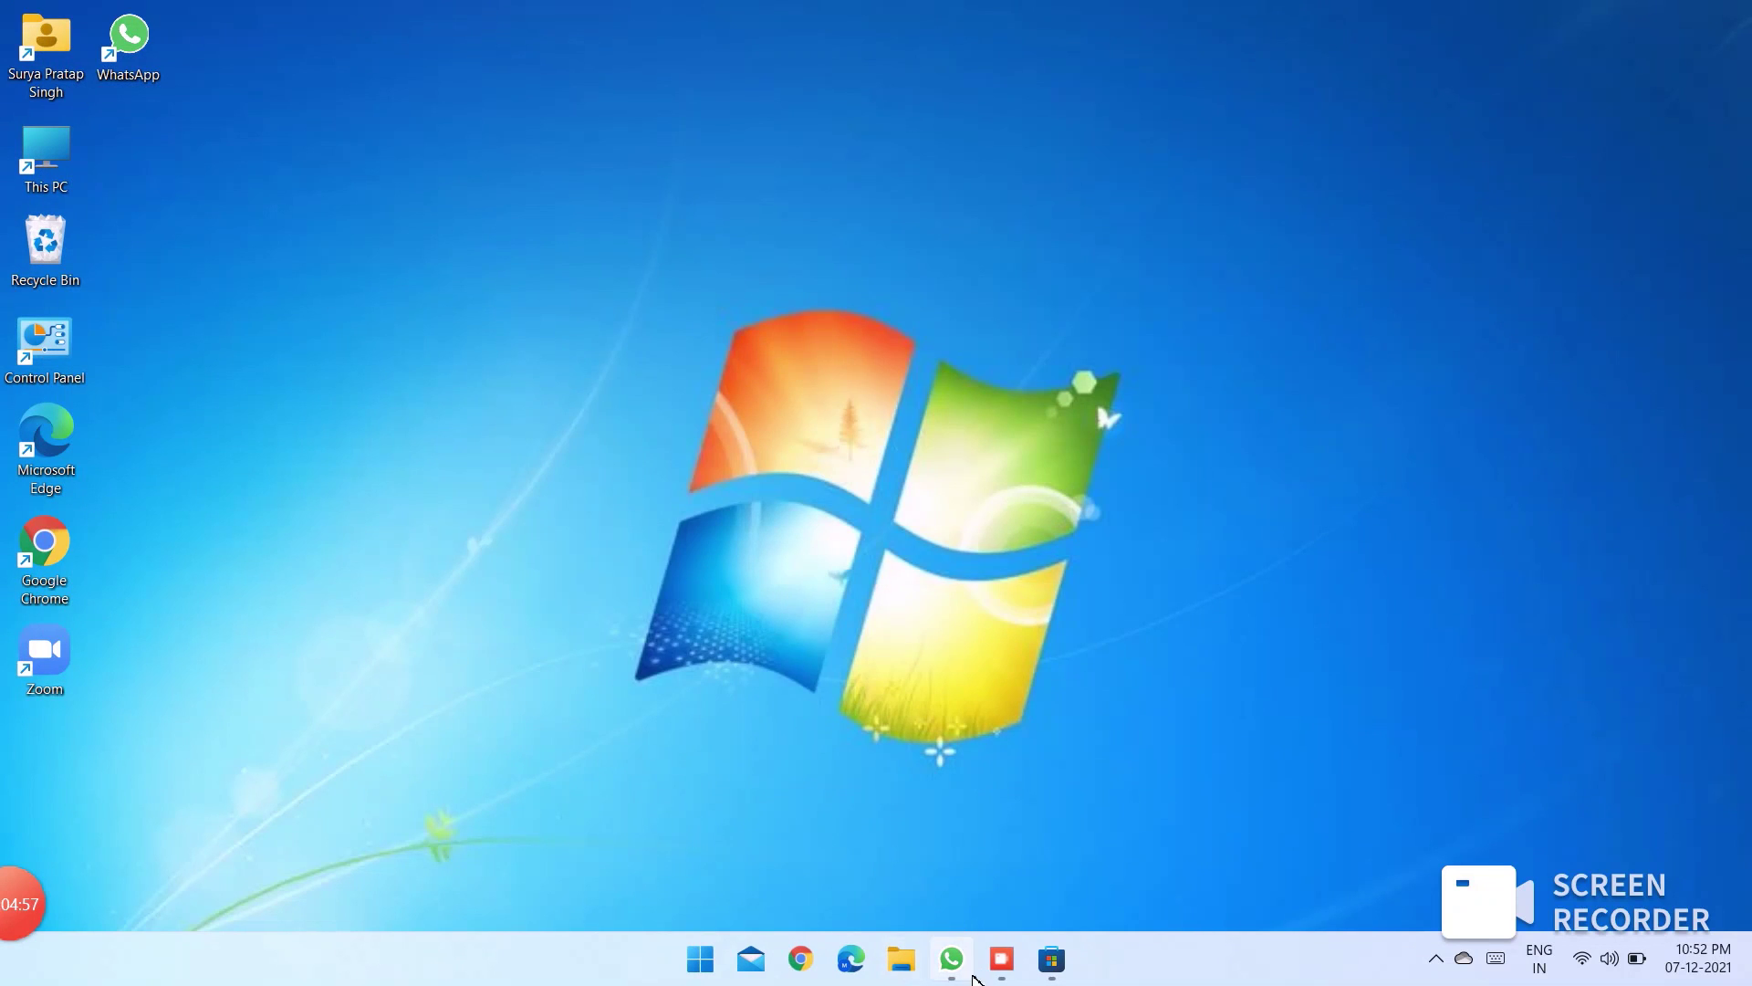
click(1003, 959)
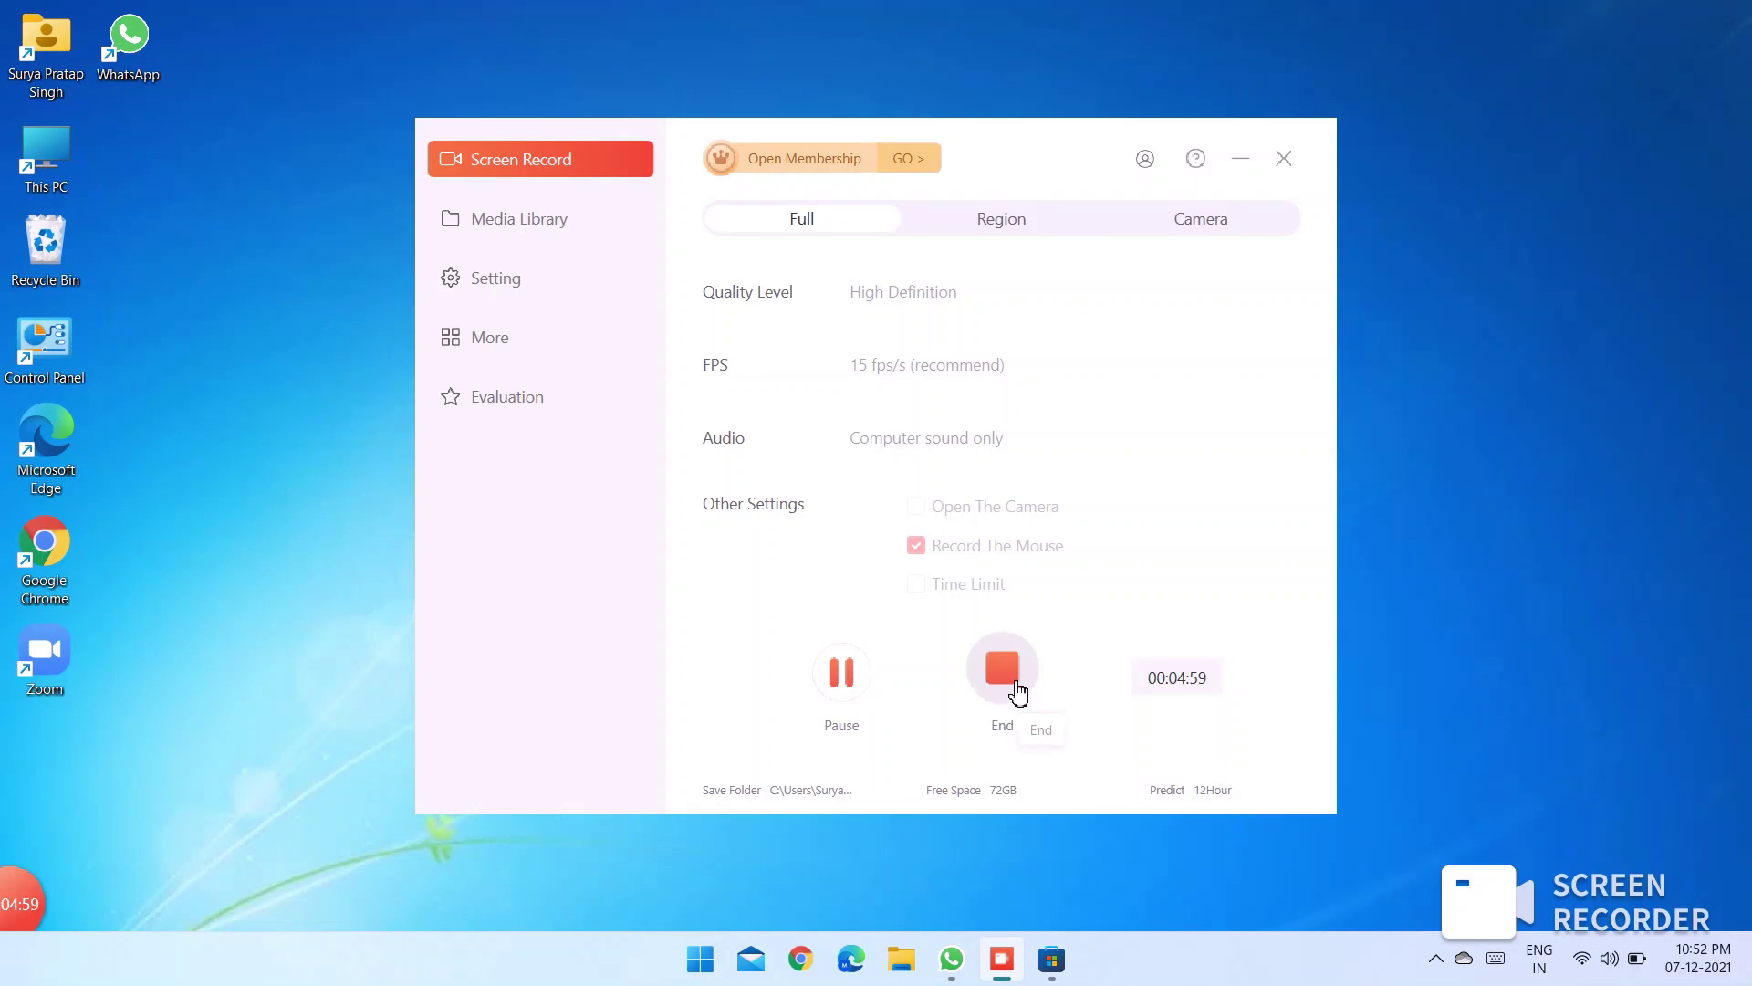